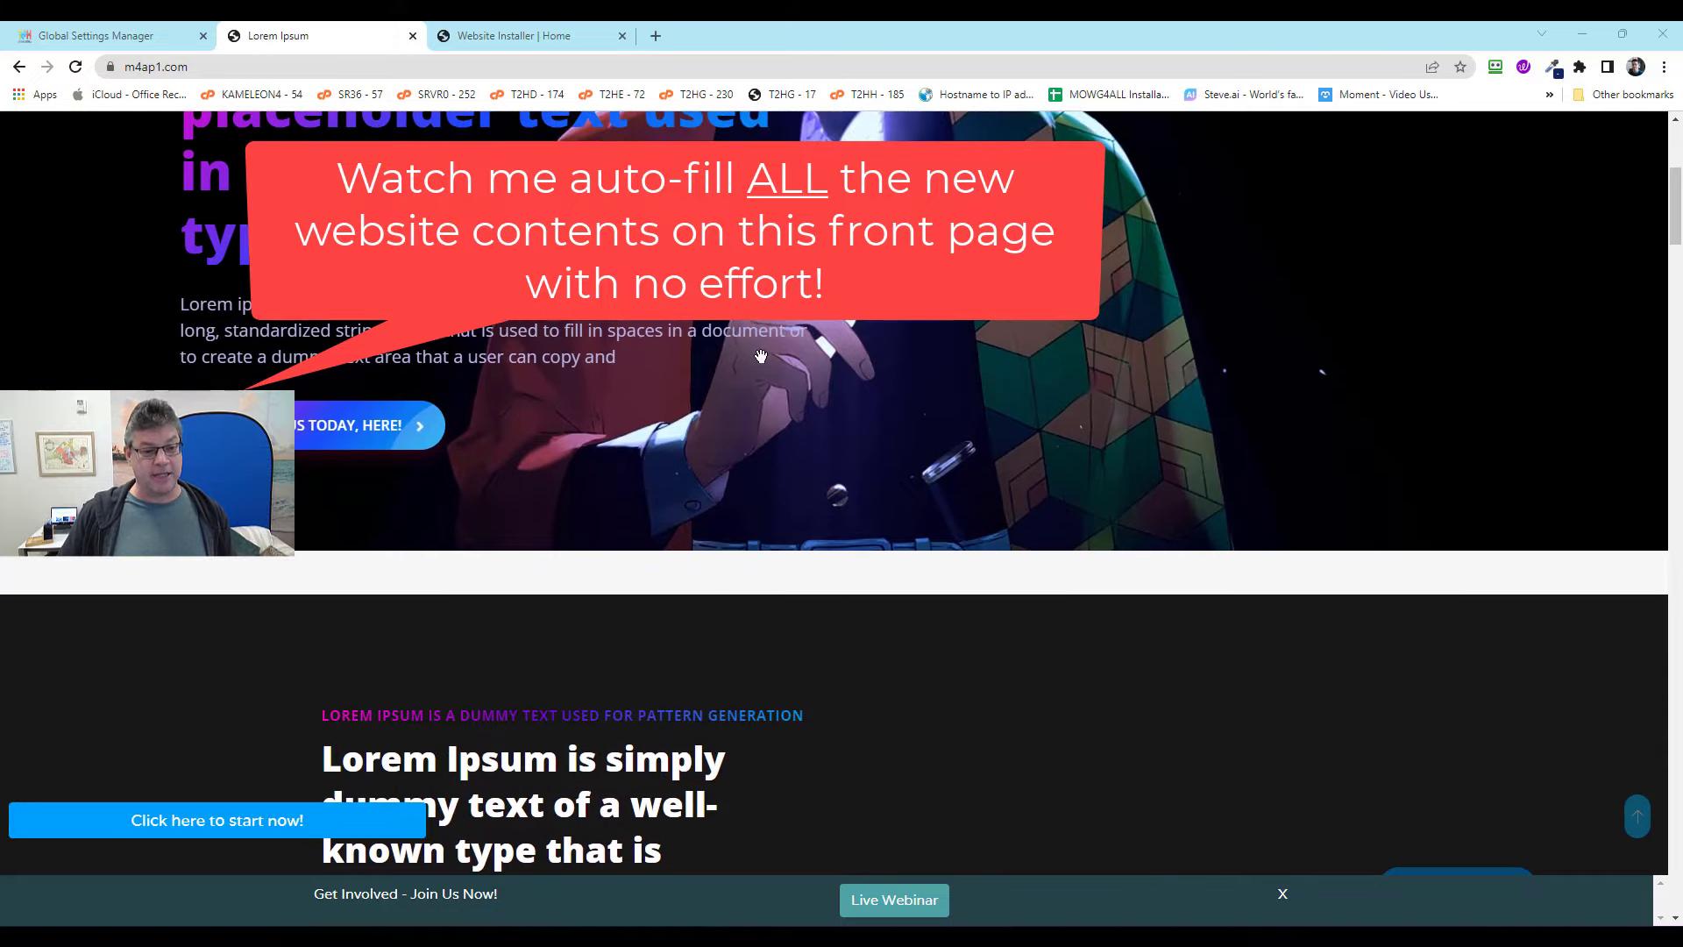
# Look through the m4ap1.com front page's placeholder content from the hero banner to the footer, and return to its beginning.
pyautogui.scroll(-2, 1162, 393)
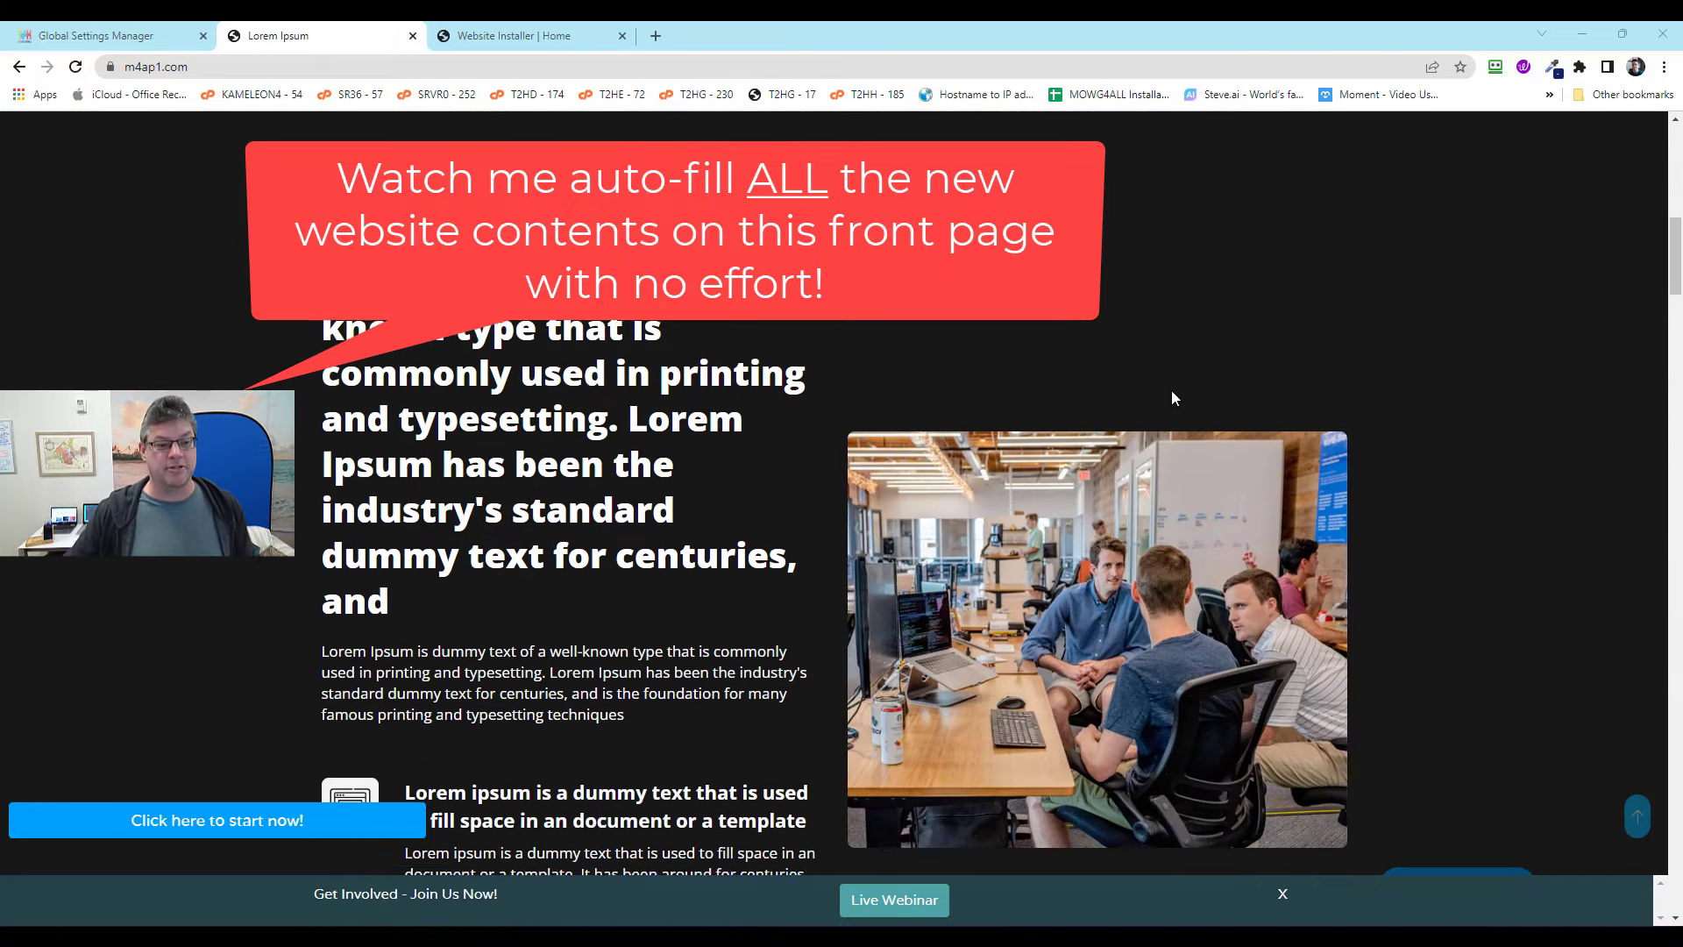
pyautogui.scroll(-7, 547, 359)
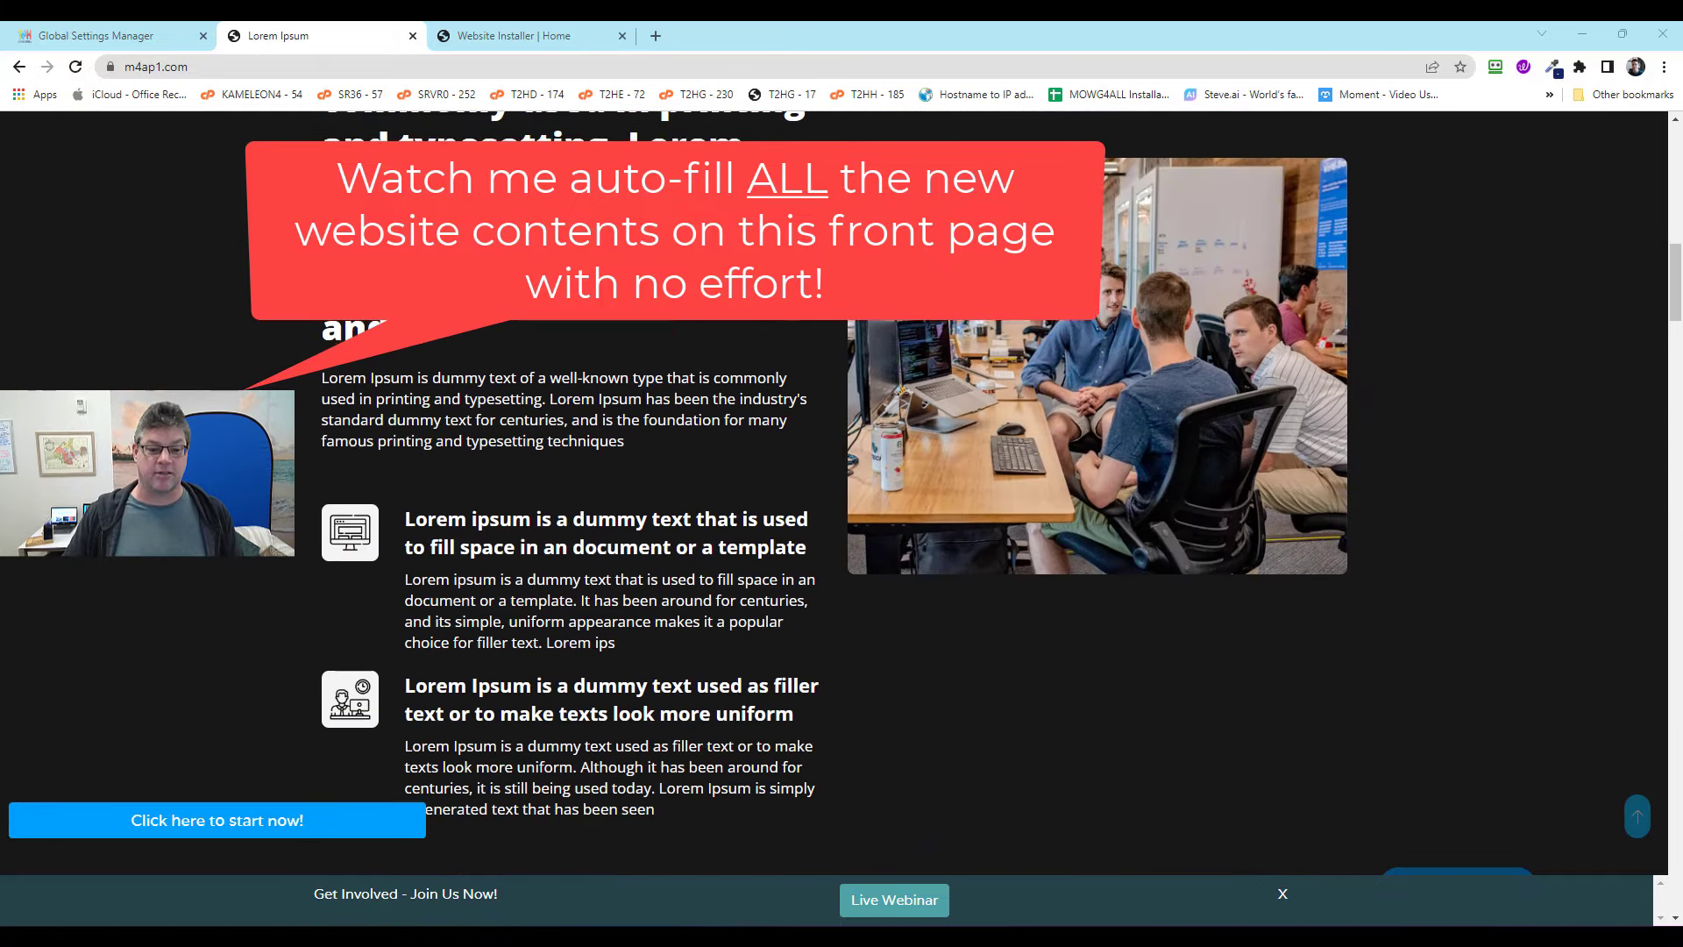
pyautogui.scroll(-8, 1195, 406)
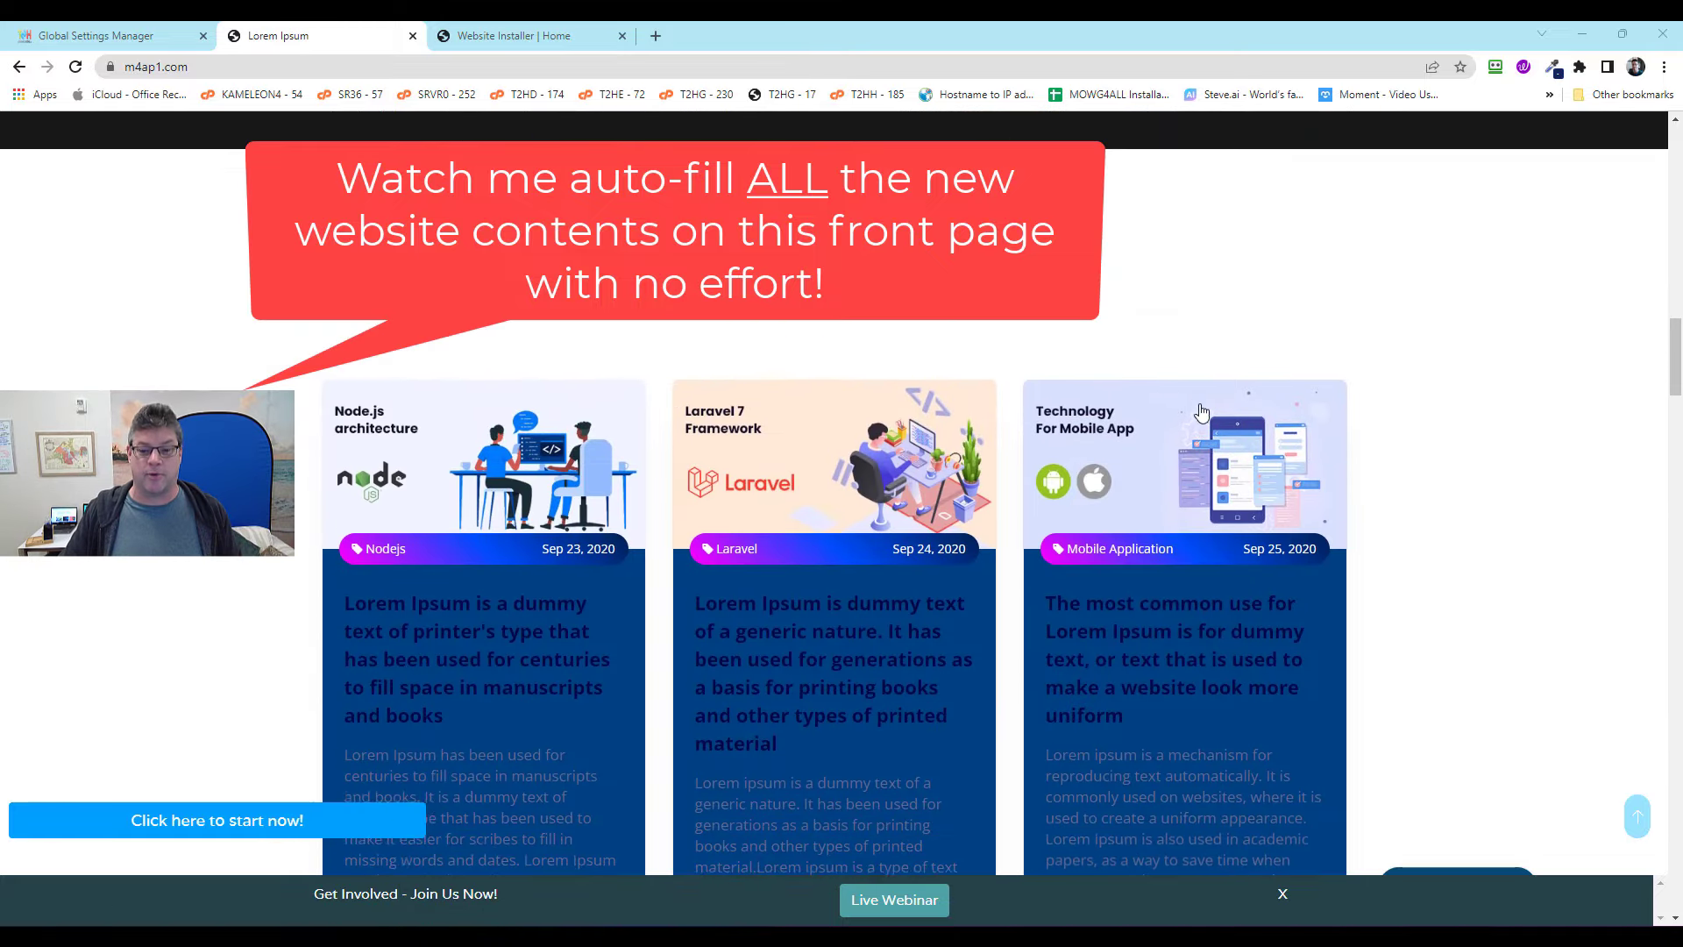
pyautogui.scroll(-3, 1202, 386)
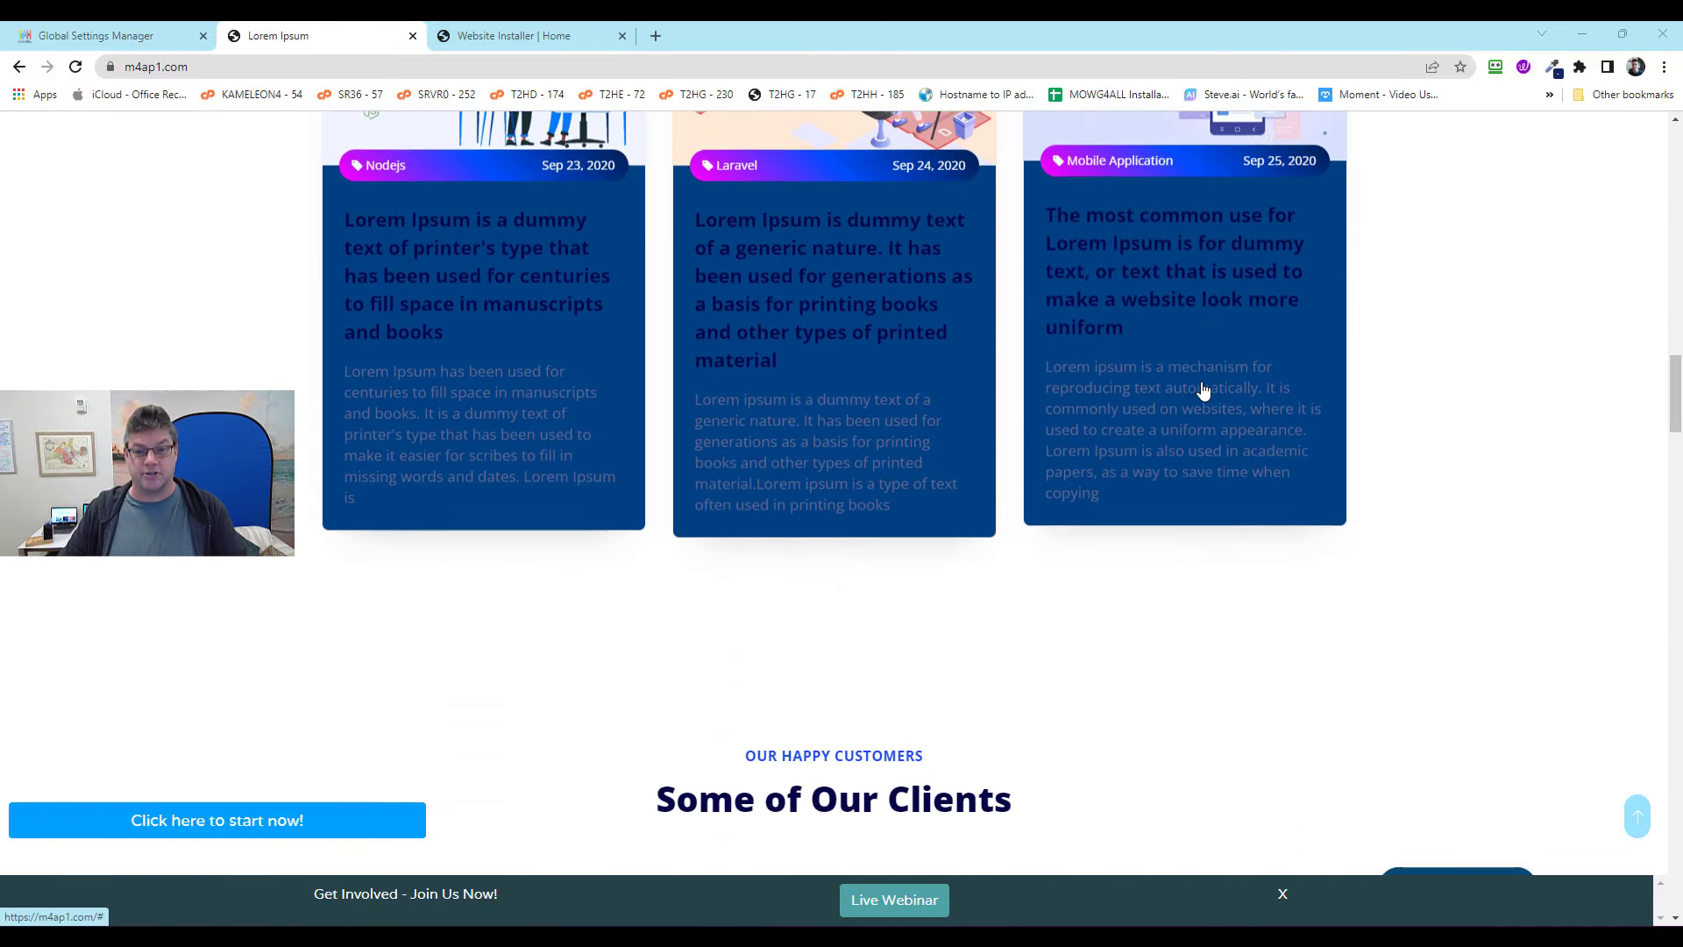
pyautogui.scroll(-7, 1455, 438)
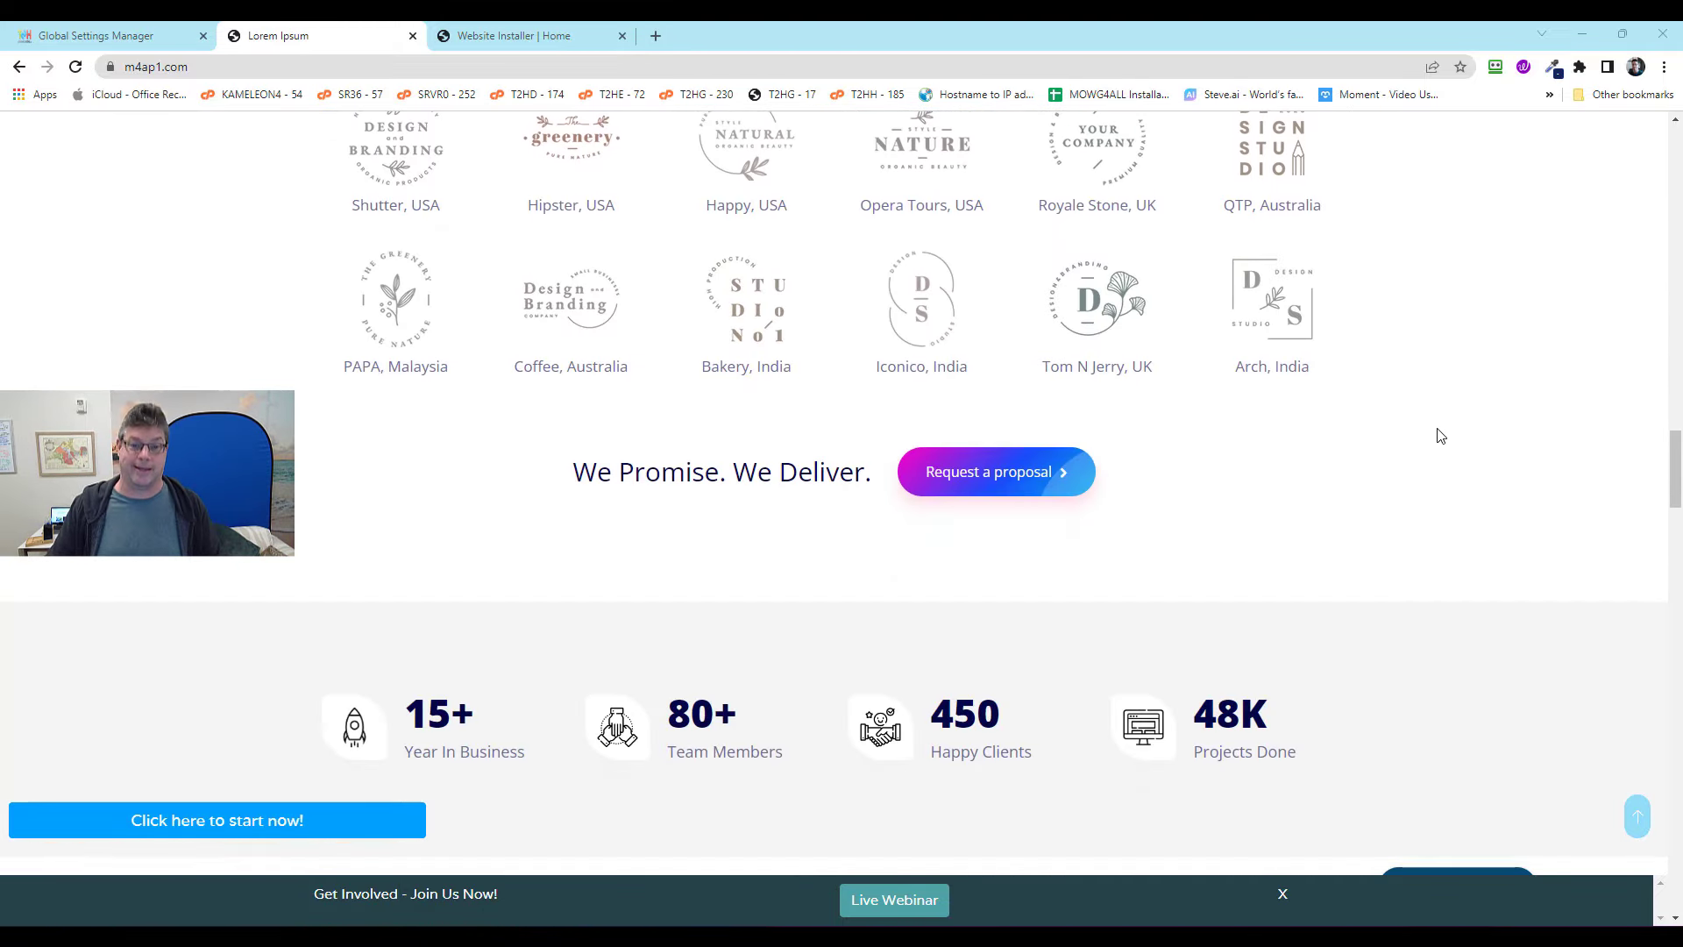
pyautogui.scroll(-10, 1440, 436)
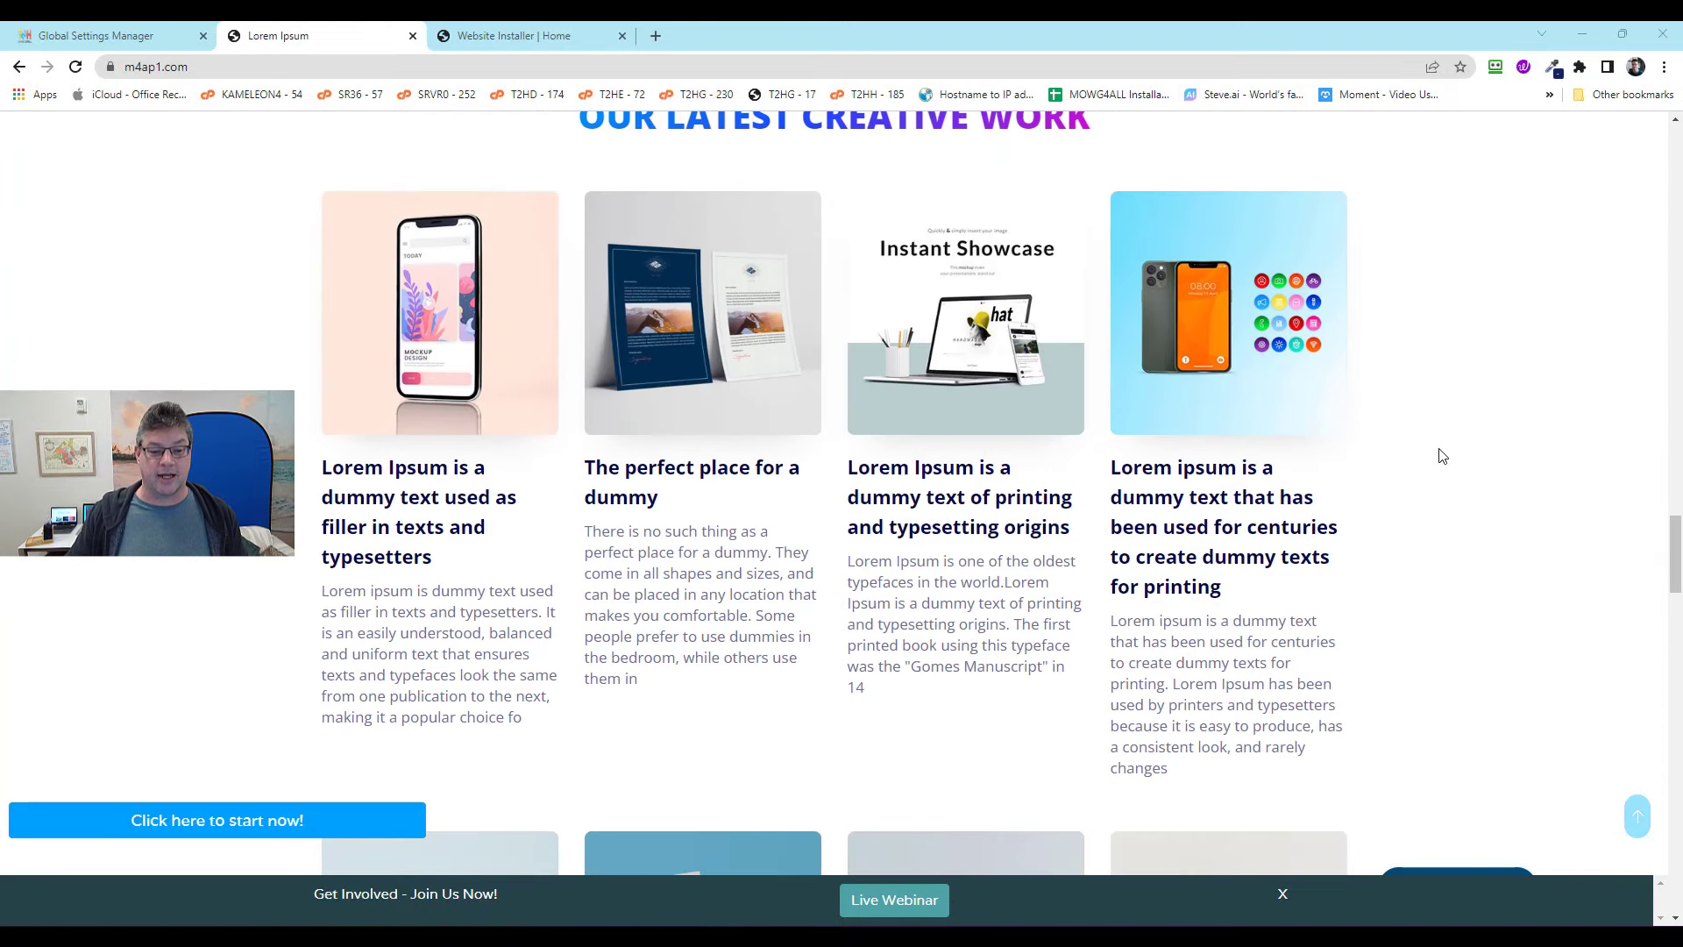
pyautogui.scroll(-2, 1442, 456)
pyautogui.scroll(-2, 1382, 303)
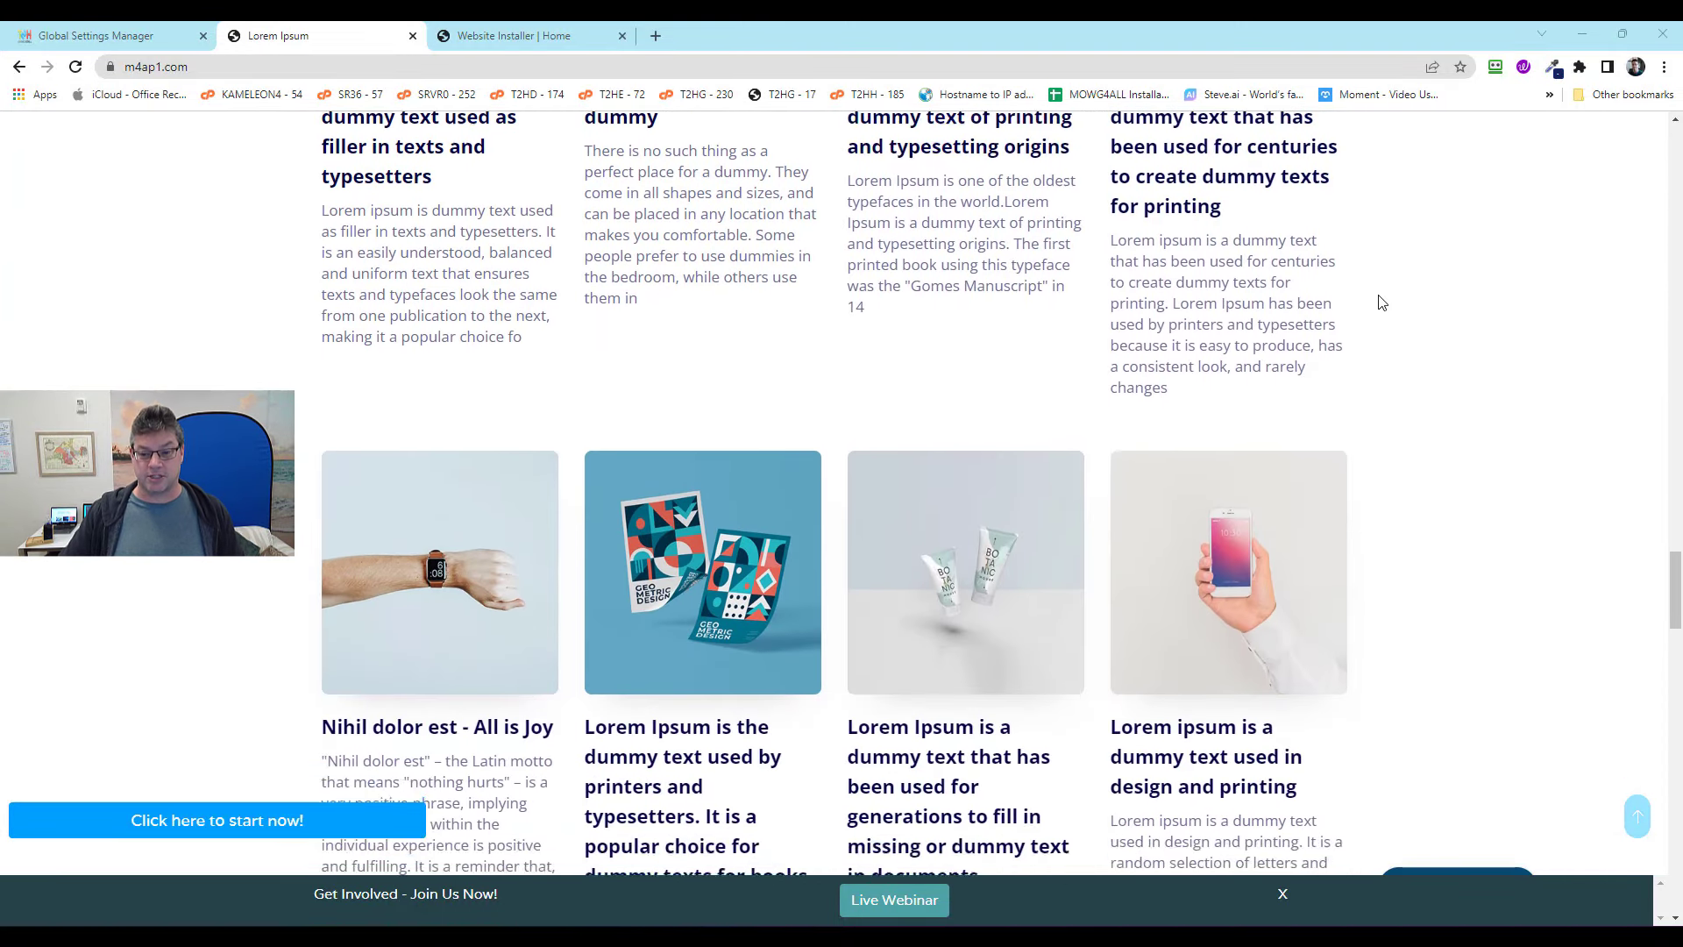
pyautogui.scroll(-12, 1383, 302)
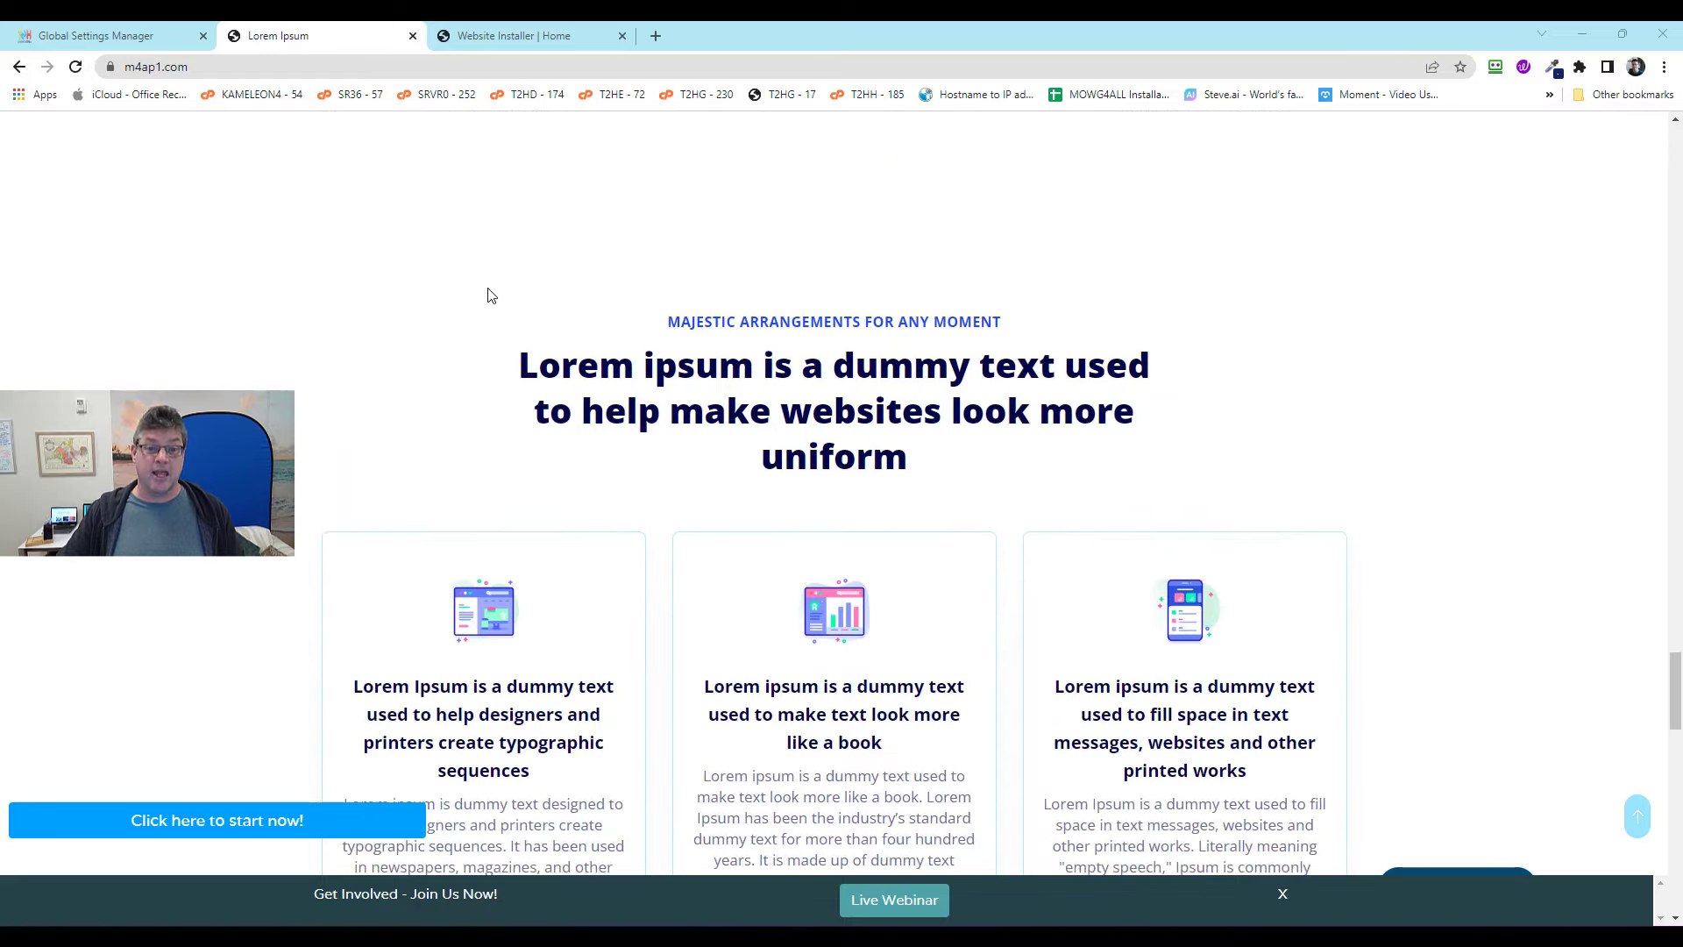
pyautogui.scroll(-6, 508, 307)
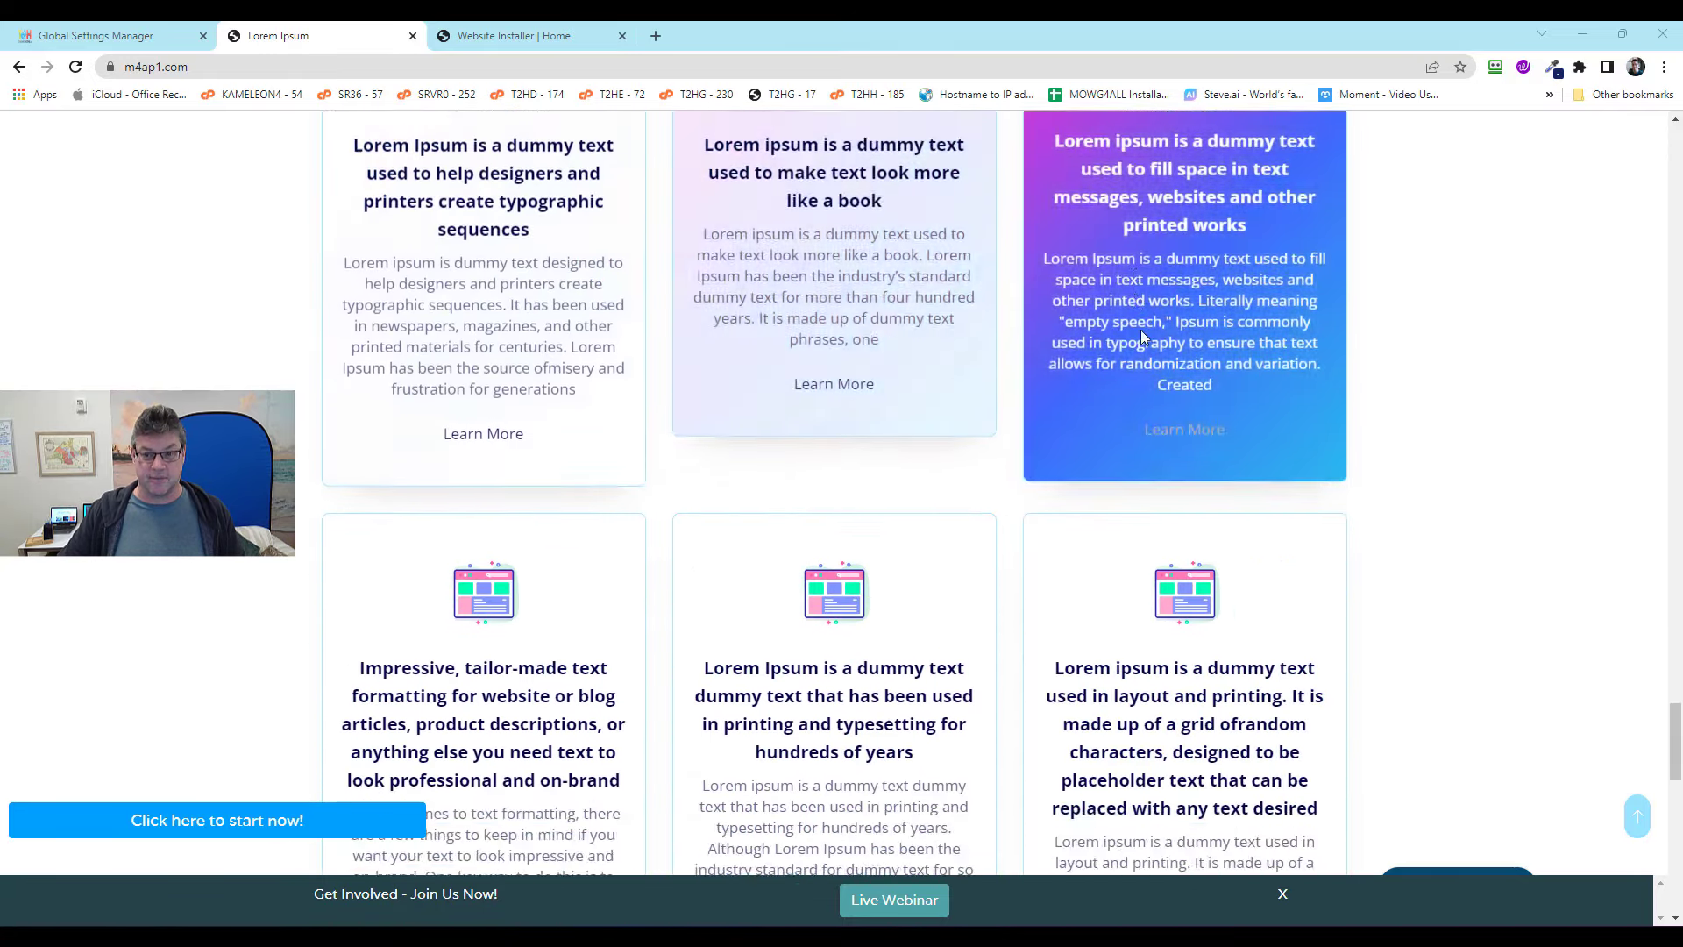
pyautogui.scroll(-4, 1142, 337)
pyautogui.scroll(-1, 1142, 351)
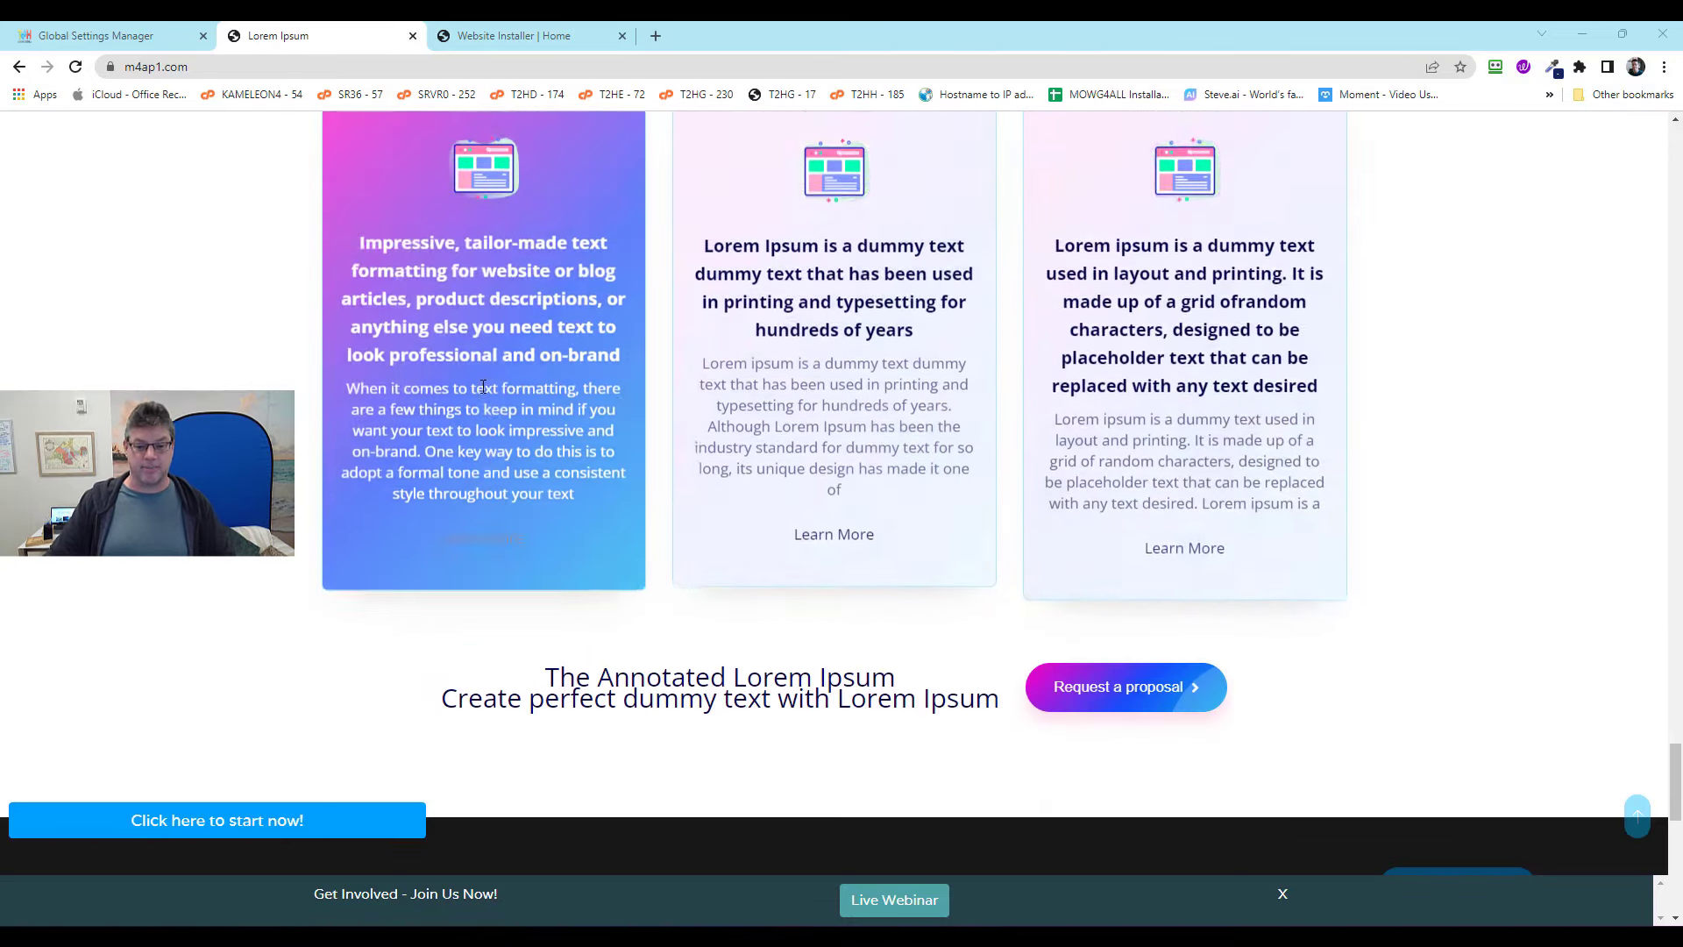
pyautogui.scroll(-2, 766, 474)
pyautogui.scroll(-5, 1405, 364)
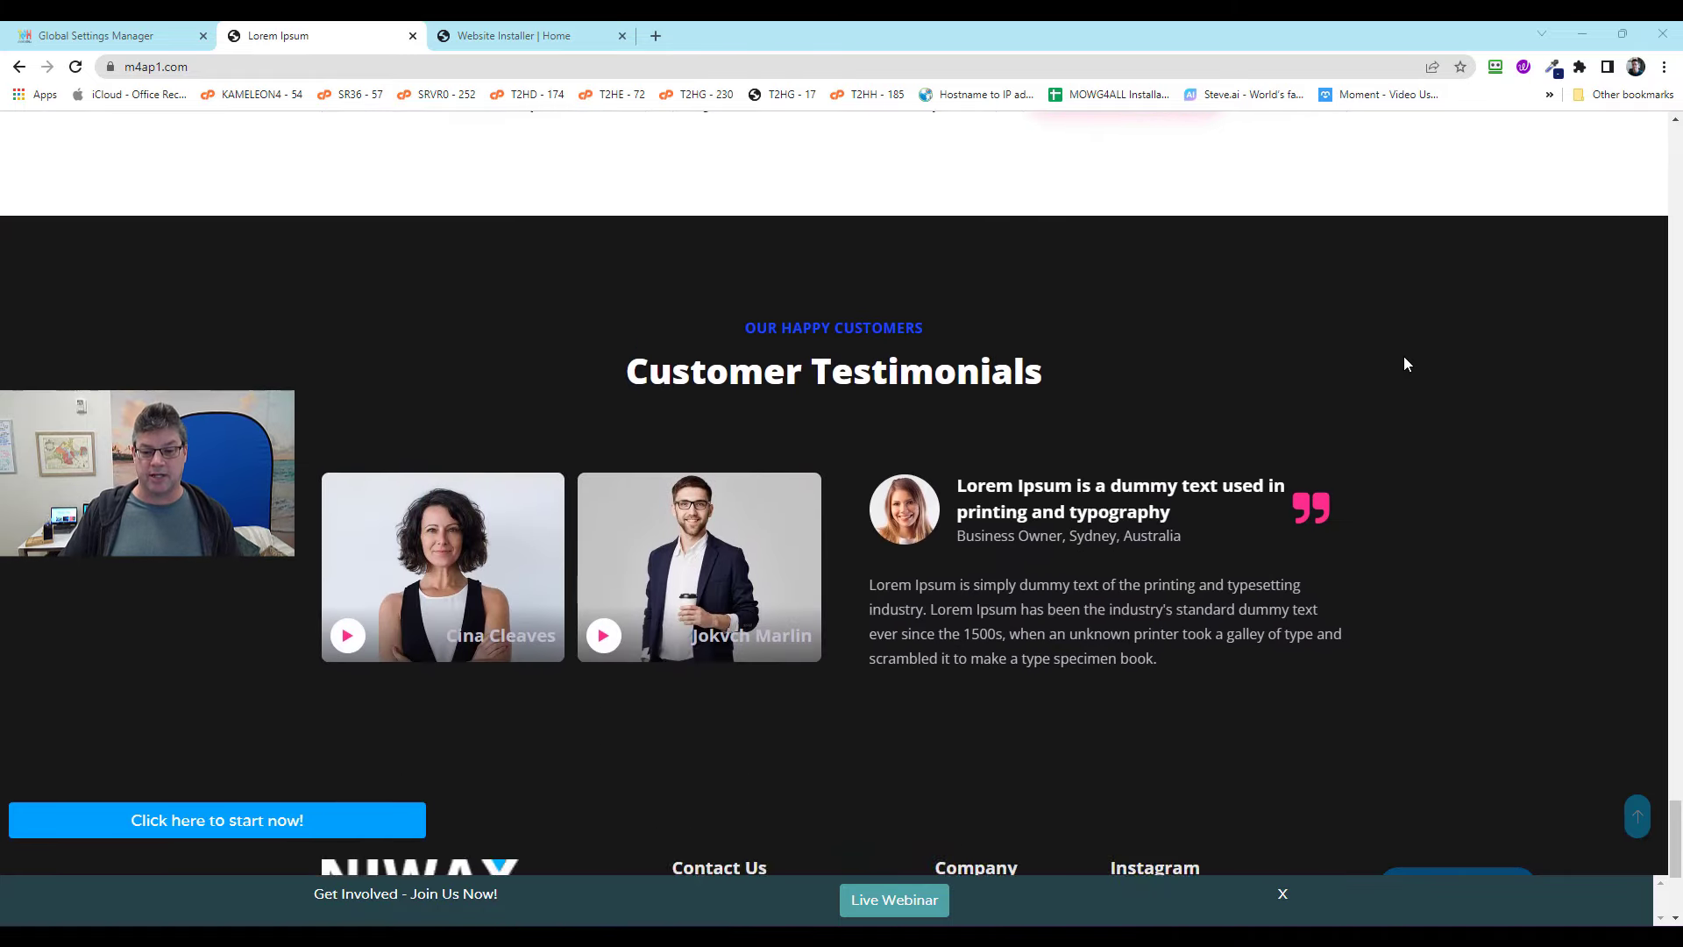
pyautogui.scroll(-4, 1405, 365)
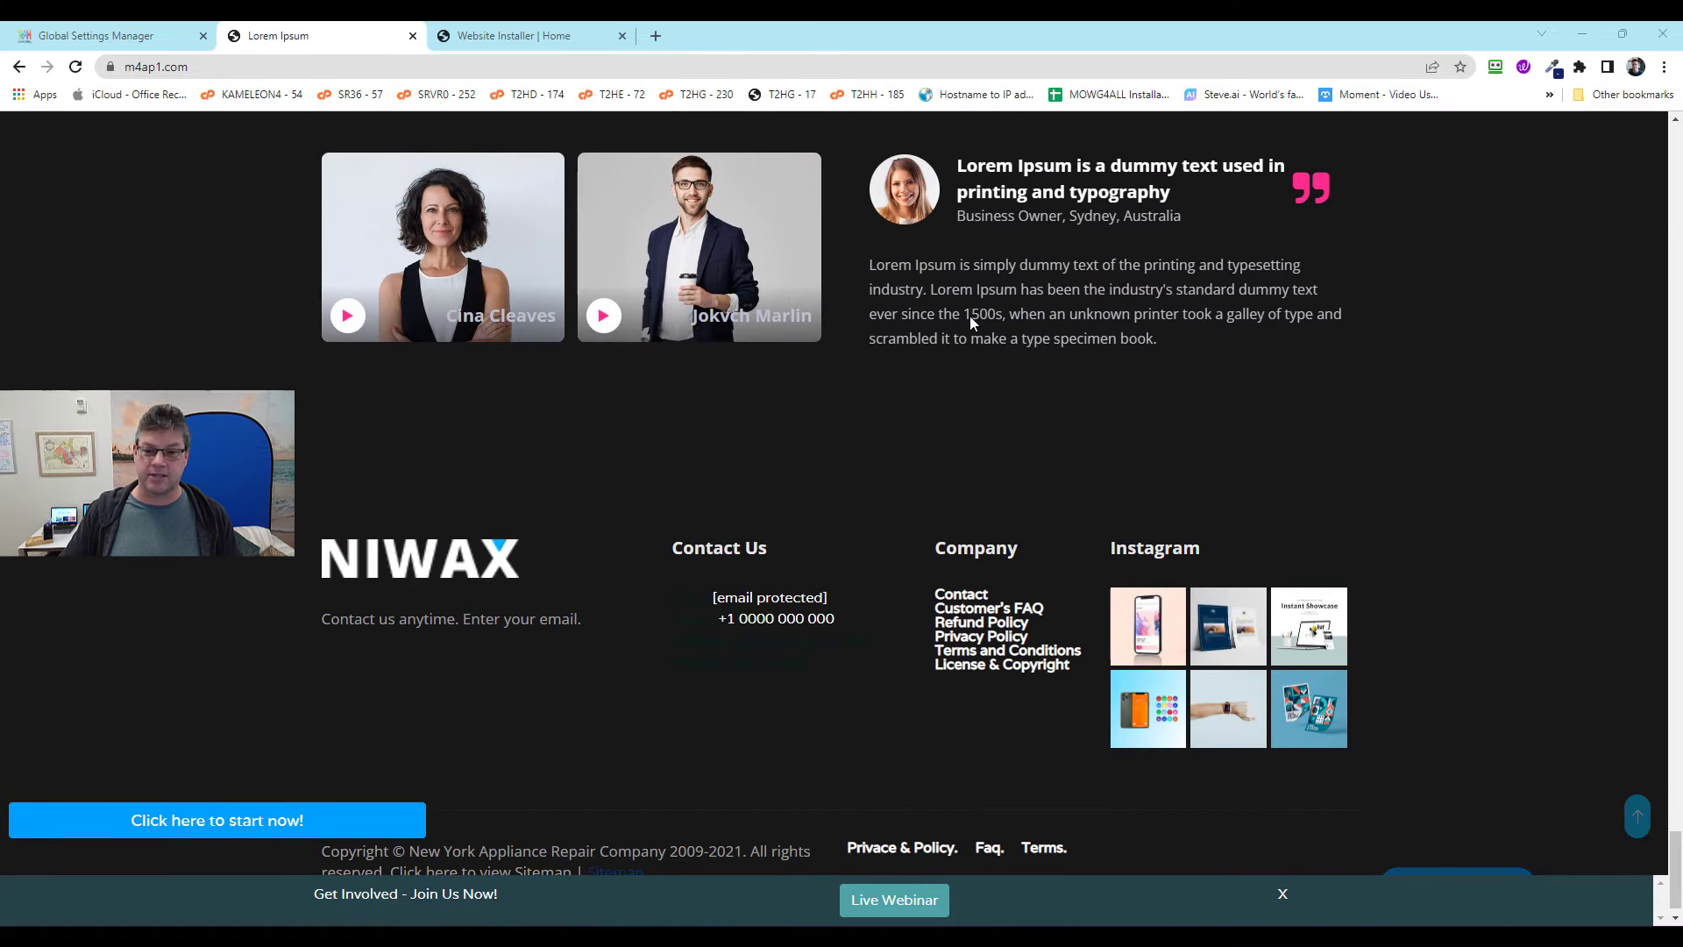
pyautogui.scroll(-1, 1002, 303)
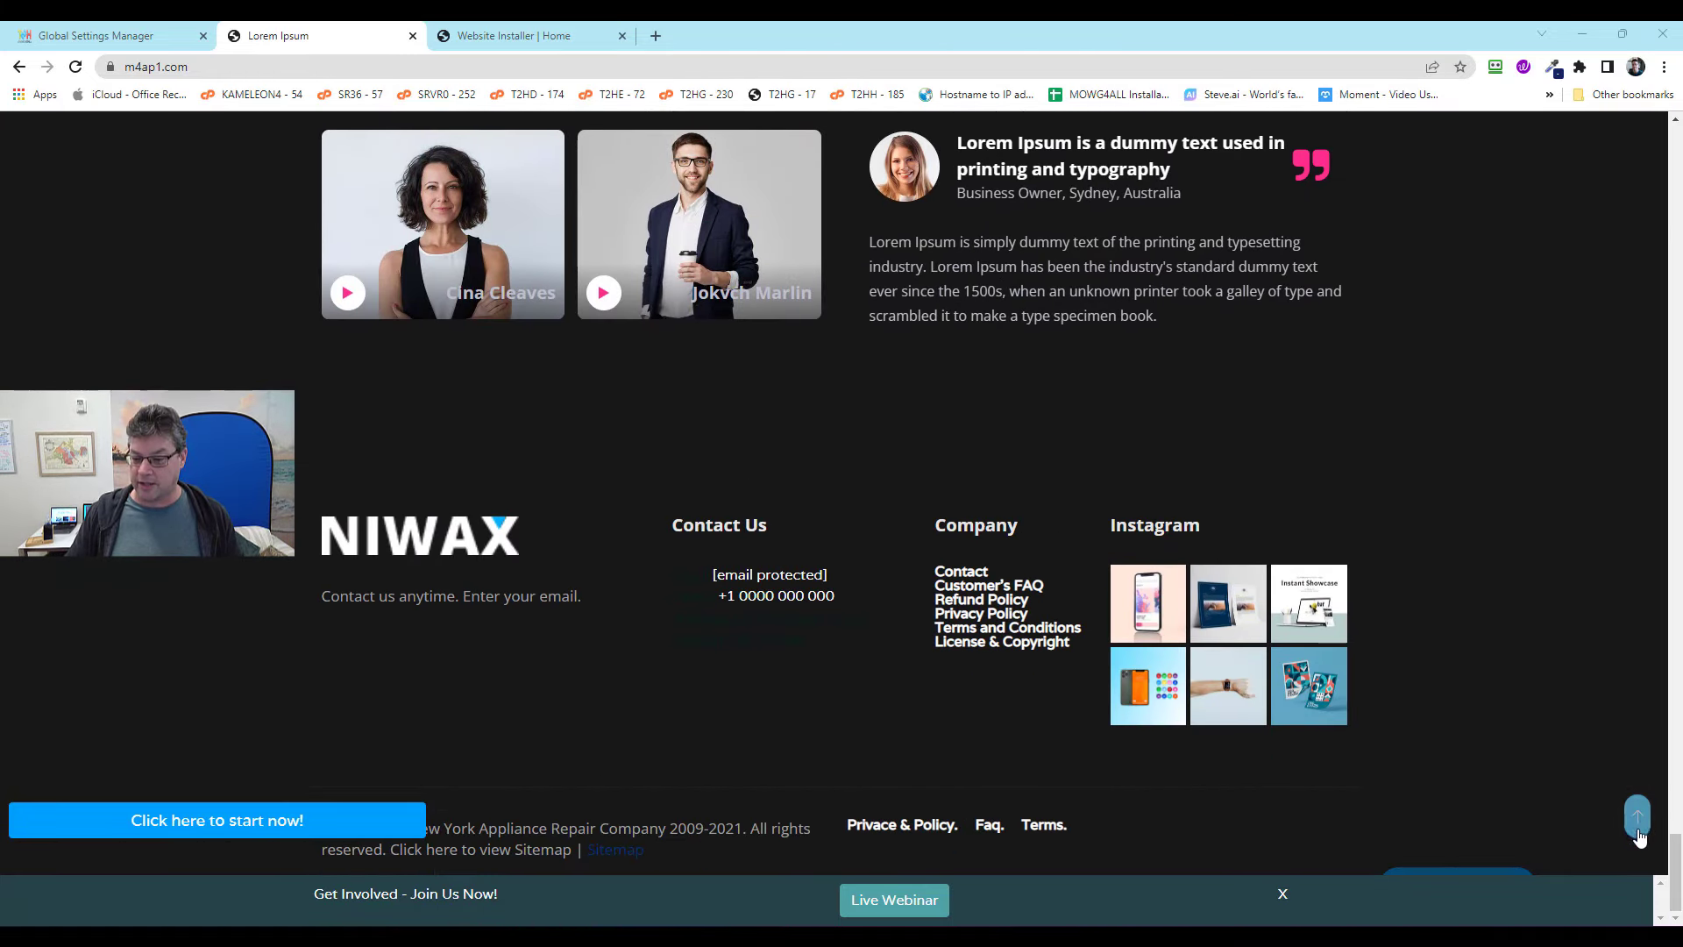
pyautogui.click(1637, 831)
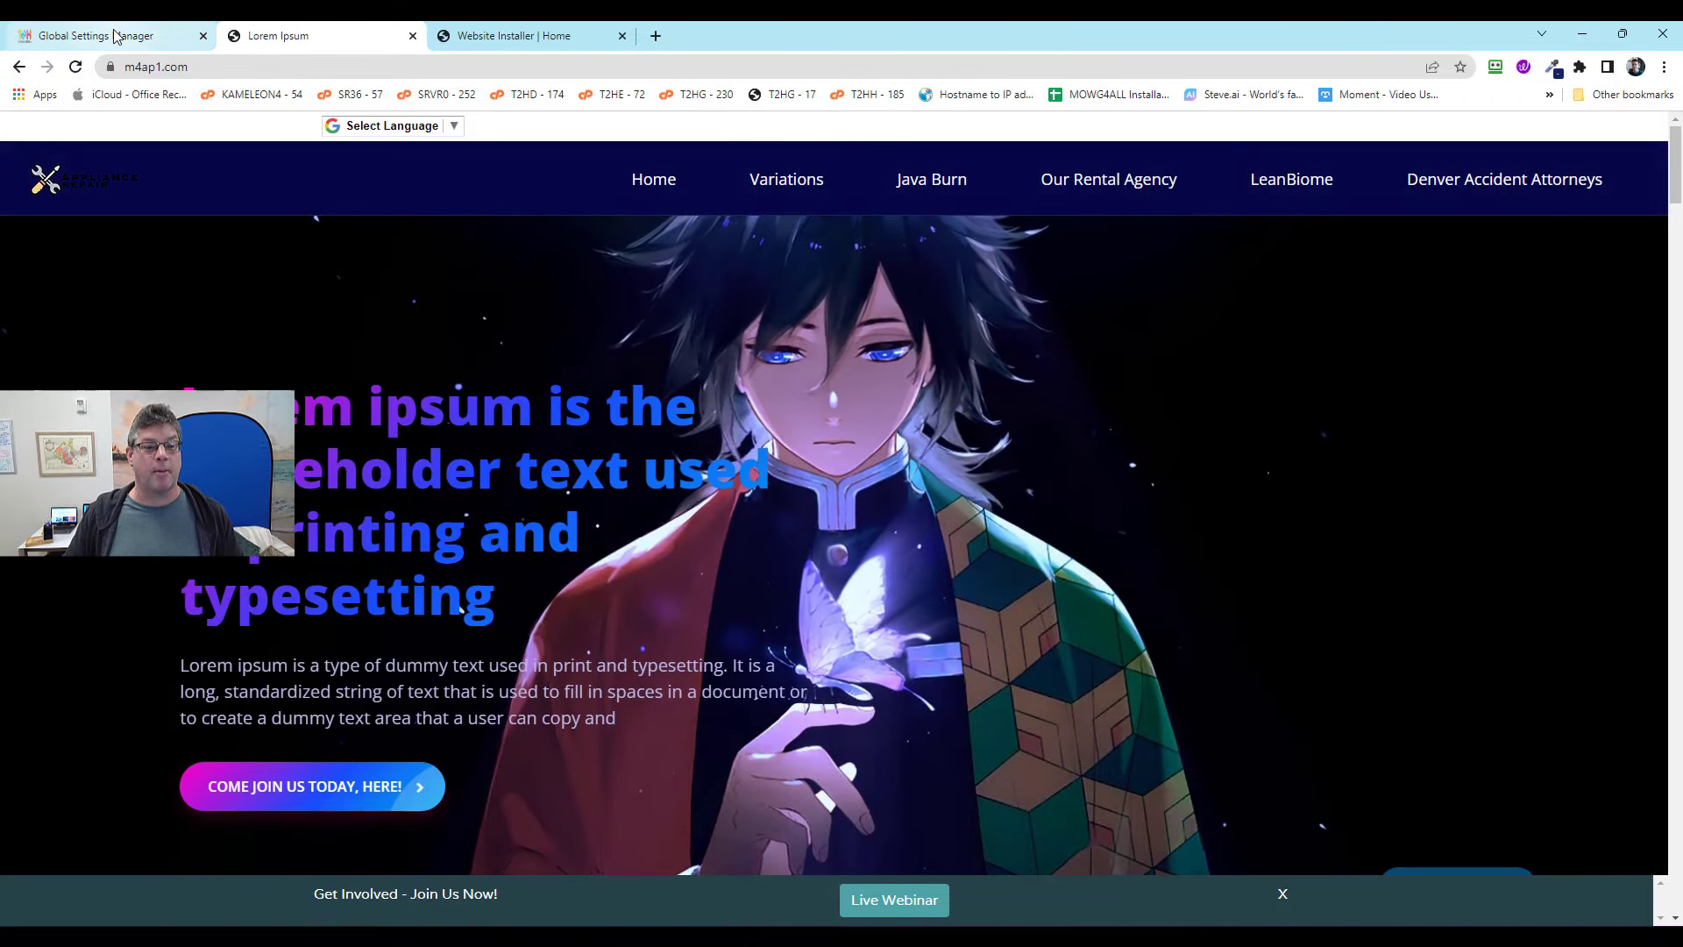
# Switch to the Global Settings Manager and examine the placeholder heading and paragraph text of both banner slides in the theme settings.
pyautogui.click(116, 36)
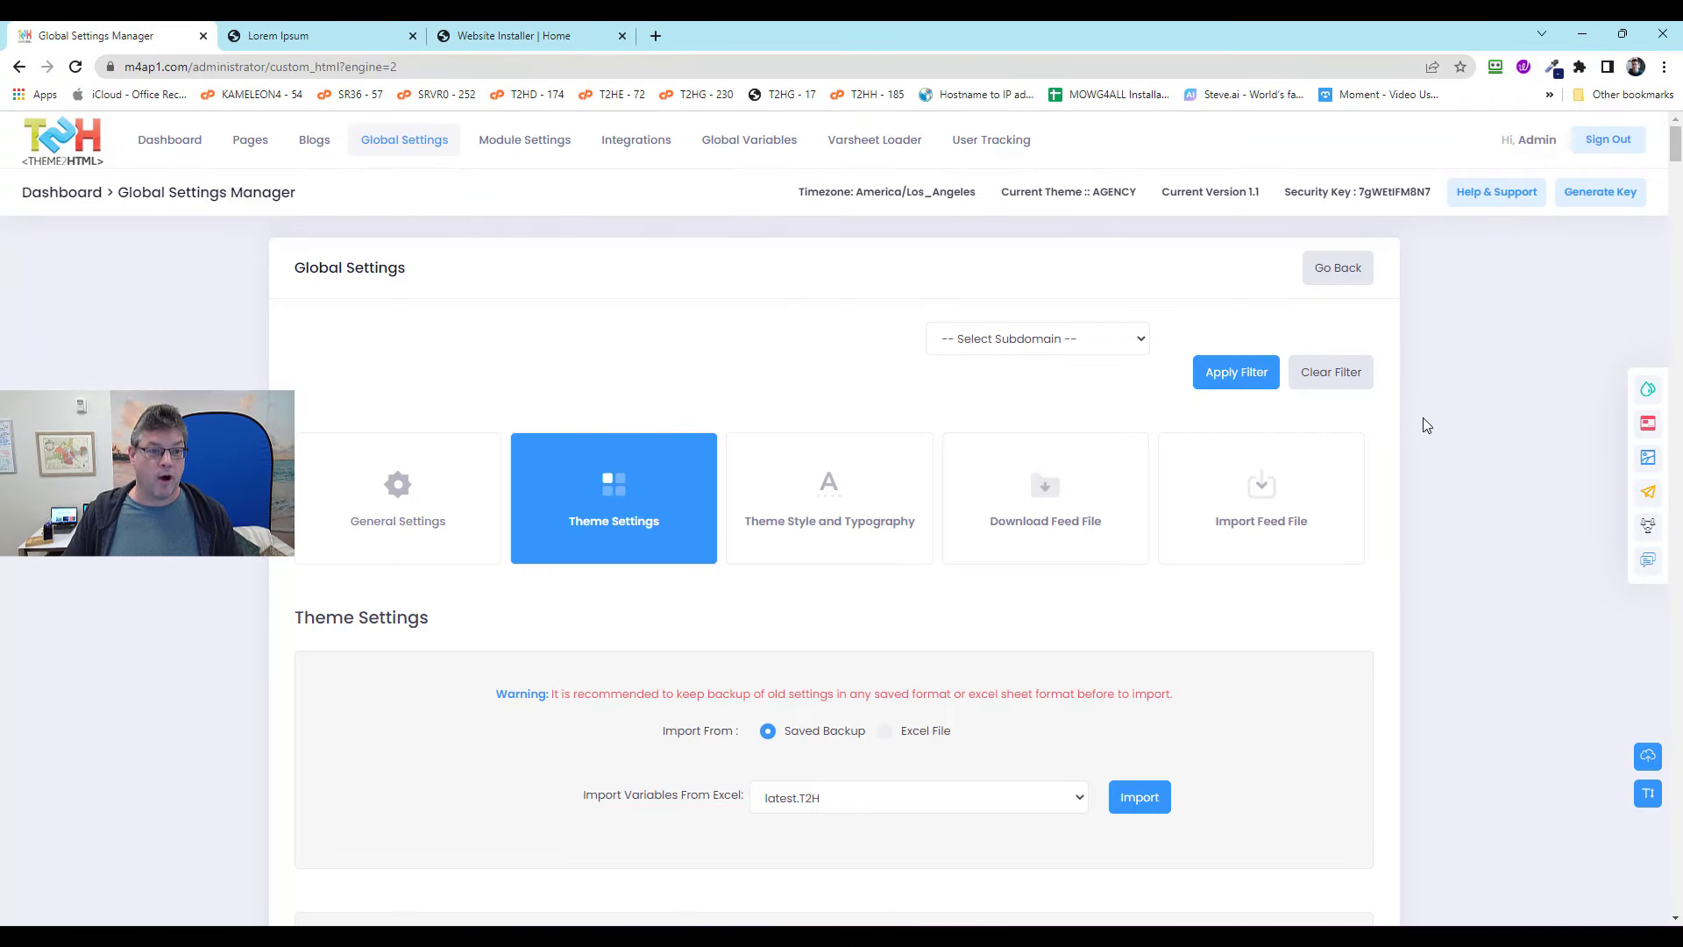
pyautogui.scroll(-12, 1476, 396)
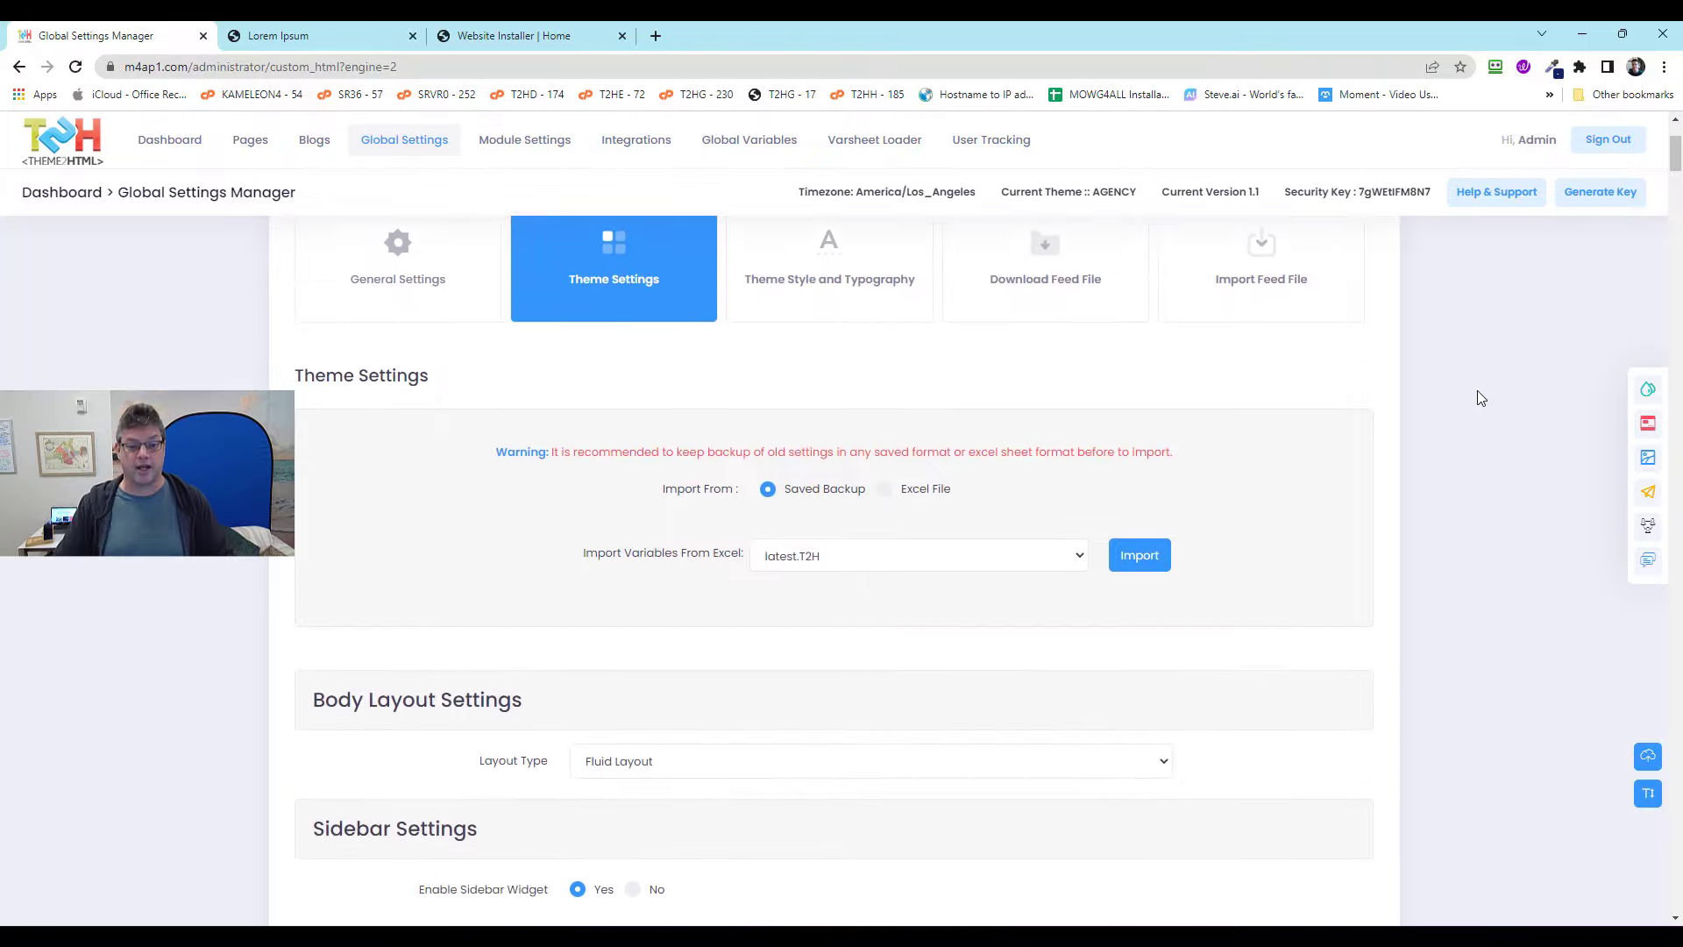
pyautogui.scroll(-6, 1481, 412)
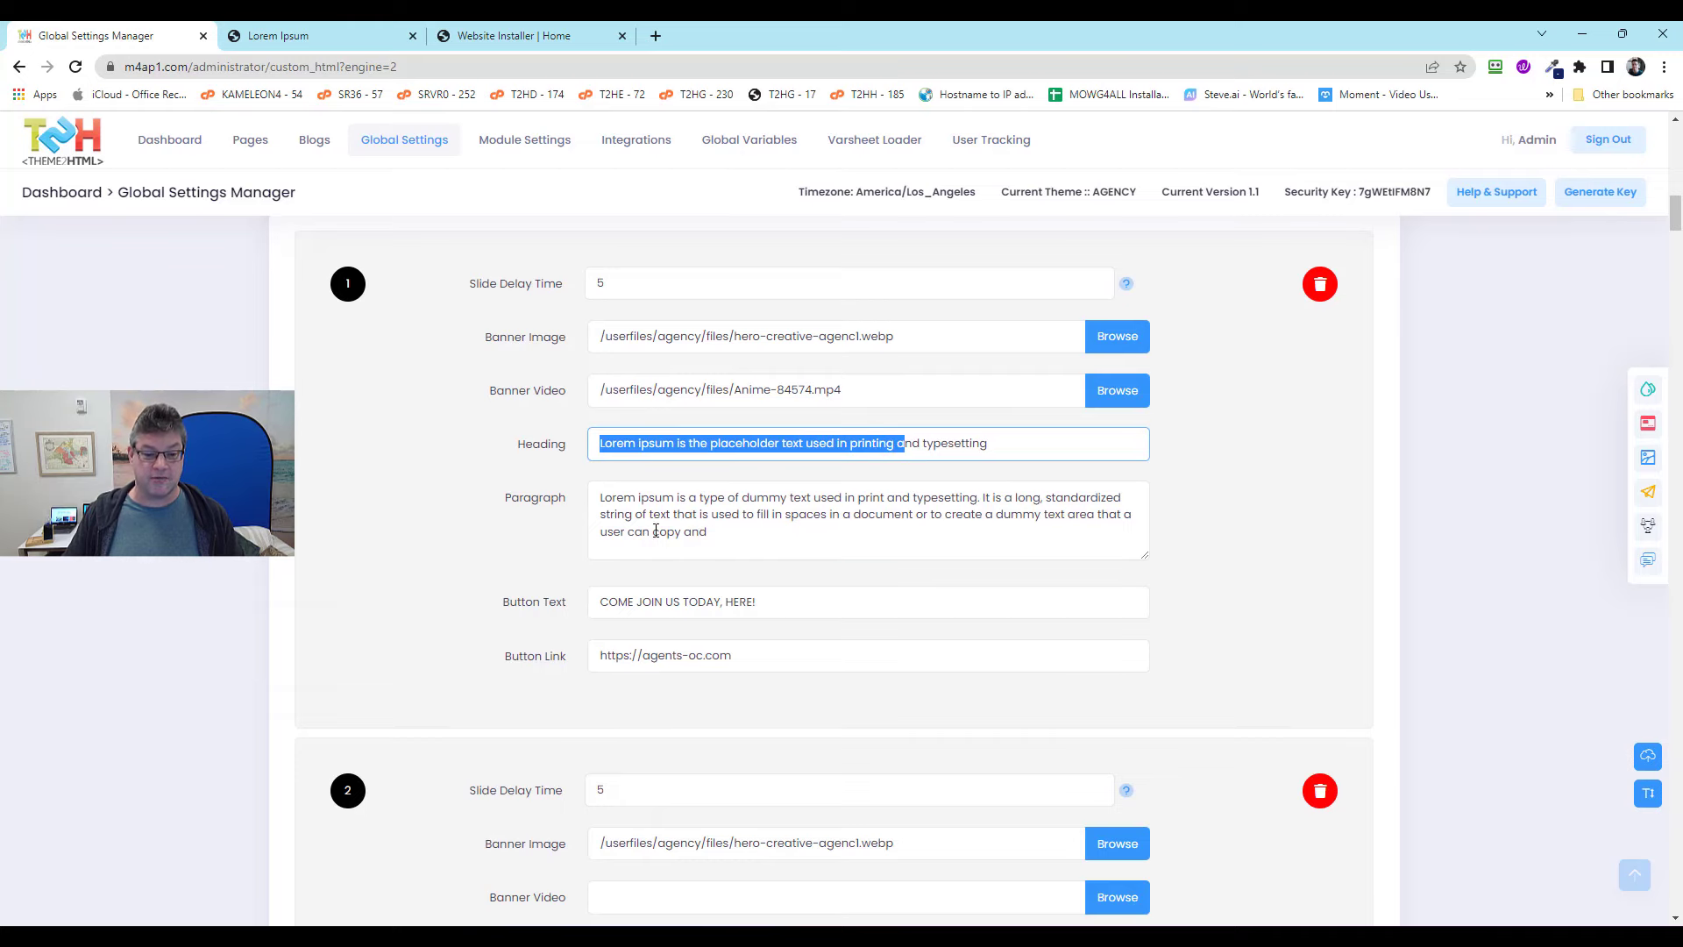
pyautogui.moveTo(656, 530); pyautogui.dragTo(603, 494)
pyautogui.scroll(-5, 913, 455)
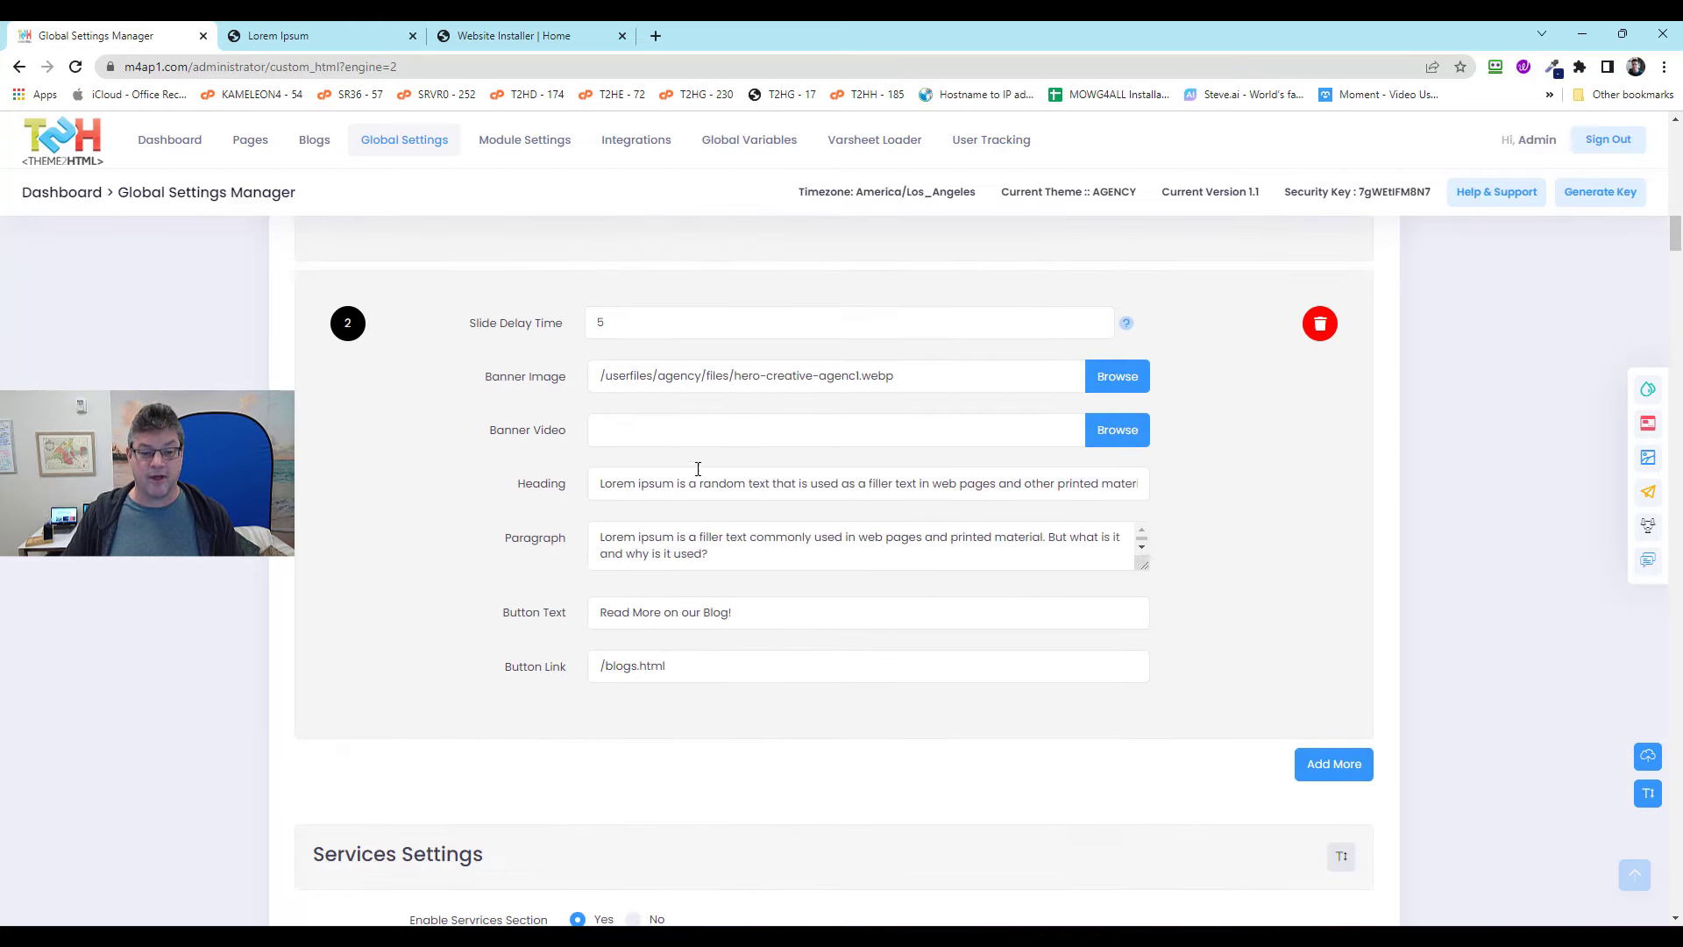
pyautogui.scroll(-5, 1207, 515)
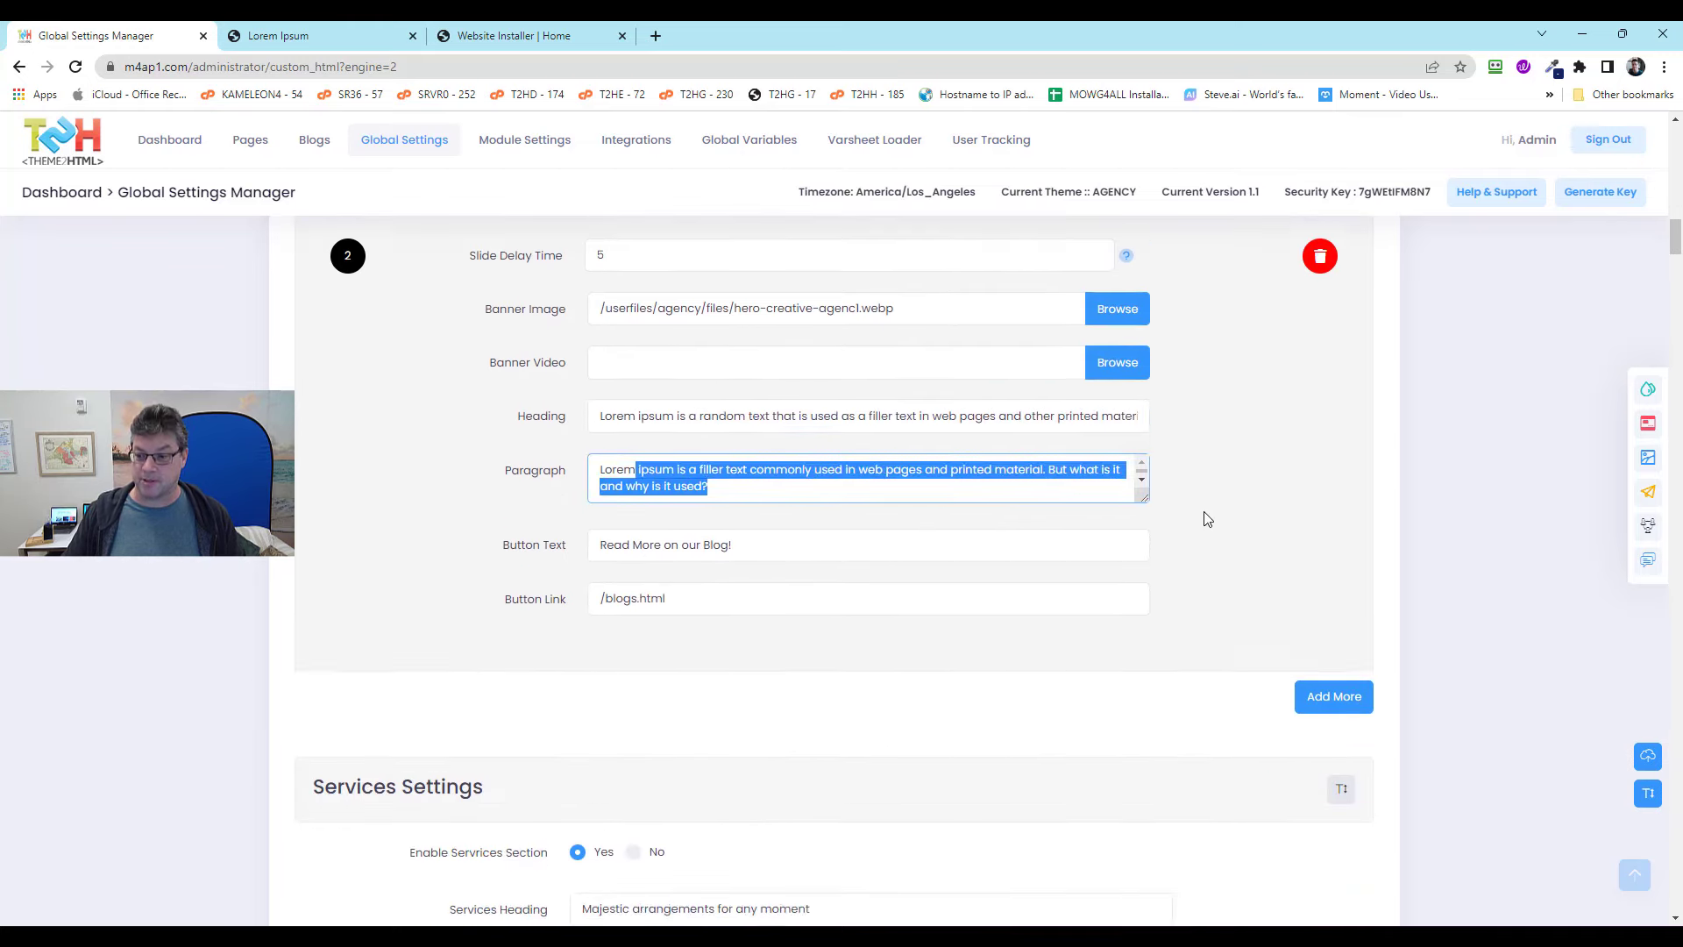
pyautogui.moveTo(1677, 254); pyautogui.dragTo(1679, 140)
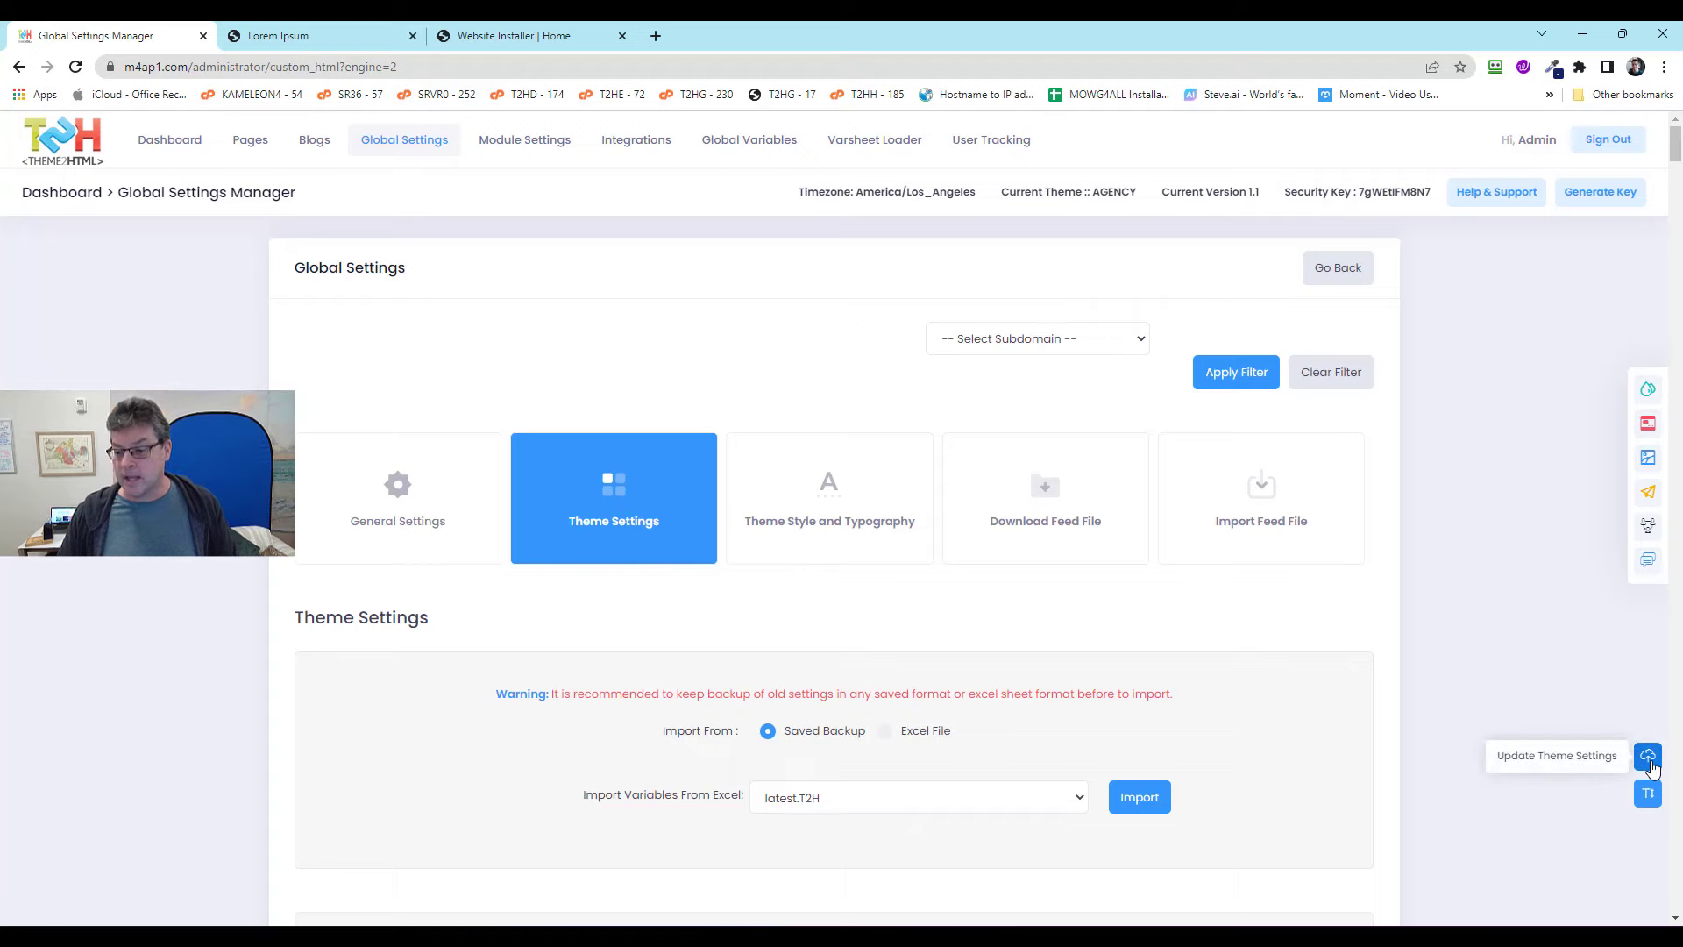
# Generate AI content for all theme settings with the title "Issaquah Eye Center", a 50-word count and an Engaging tone.
pyautogui.click(1648, 794)
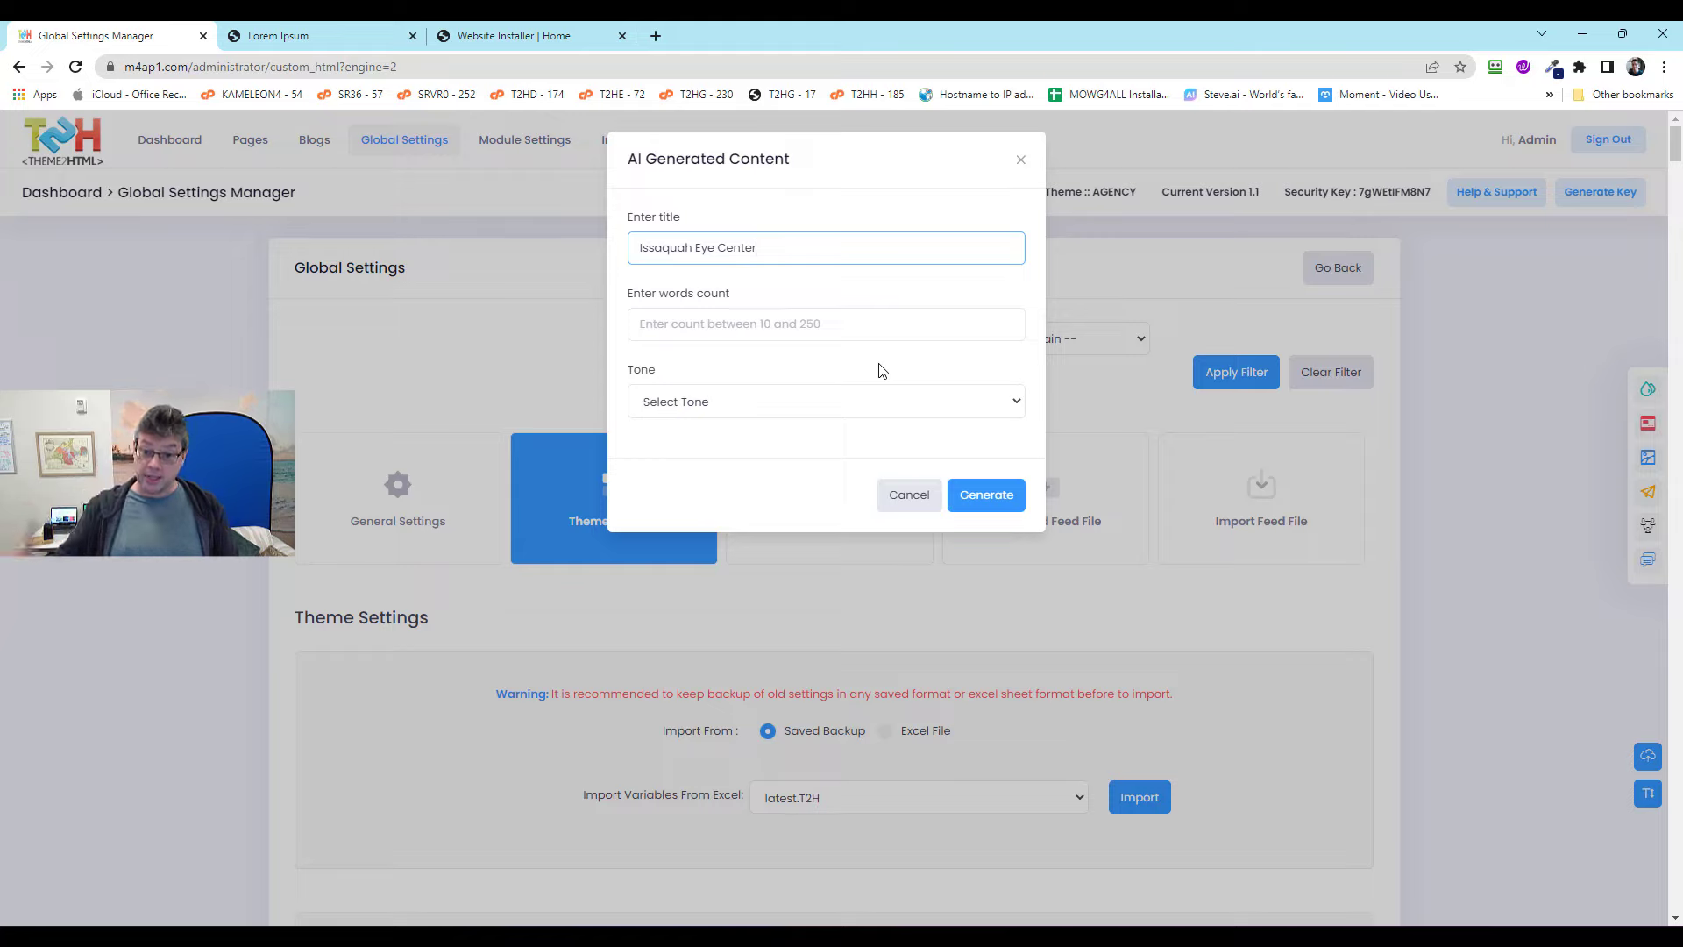
pyautogui.click(794, 325)
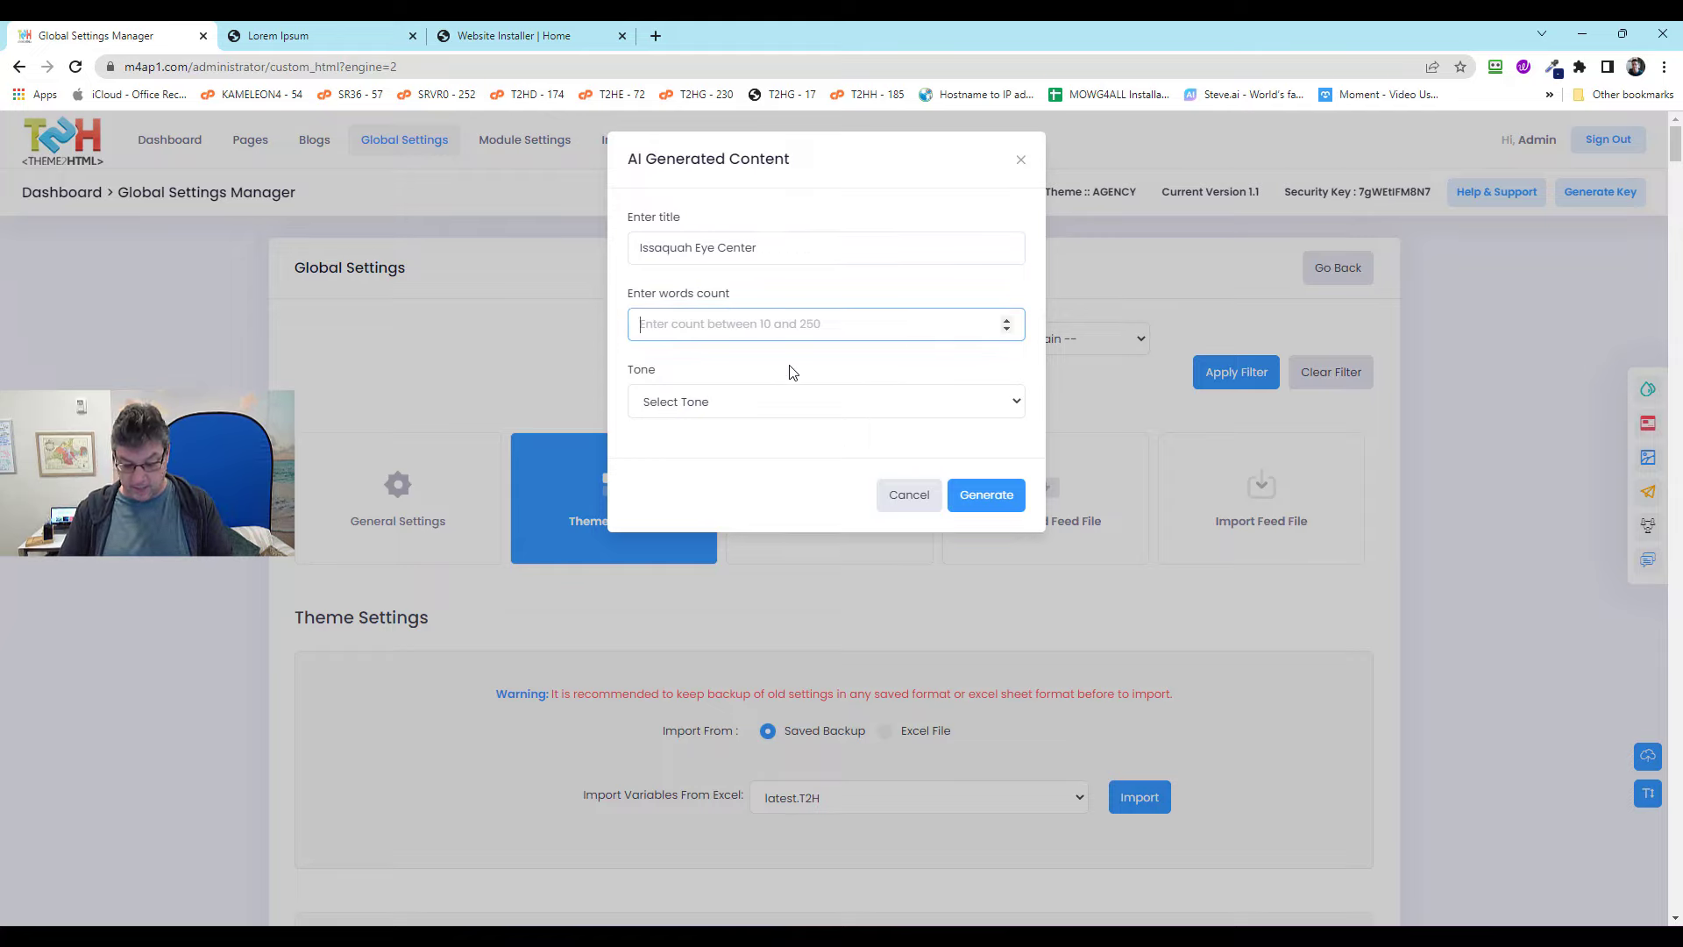
pyautogui.write('50')
pyautogui.click(716, 403)
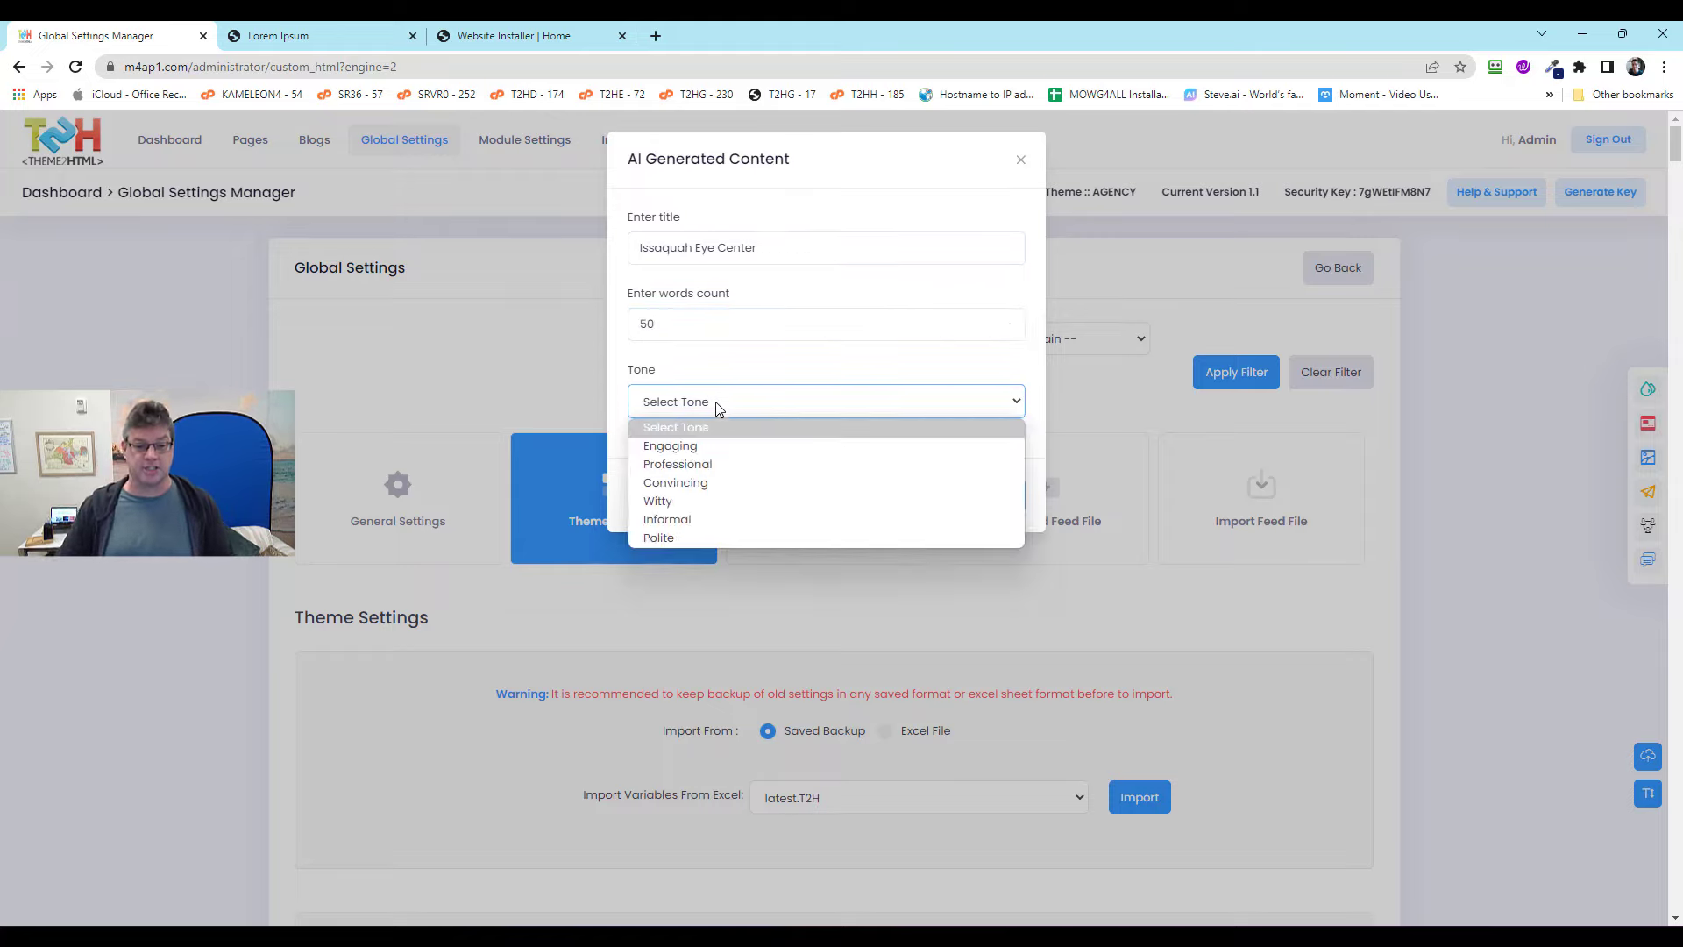
pyautogui.click(699, 445)
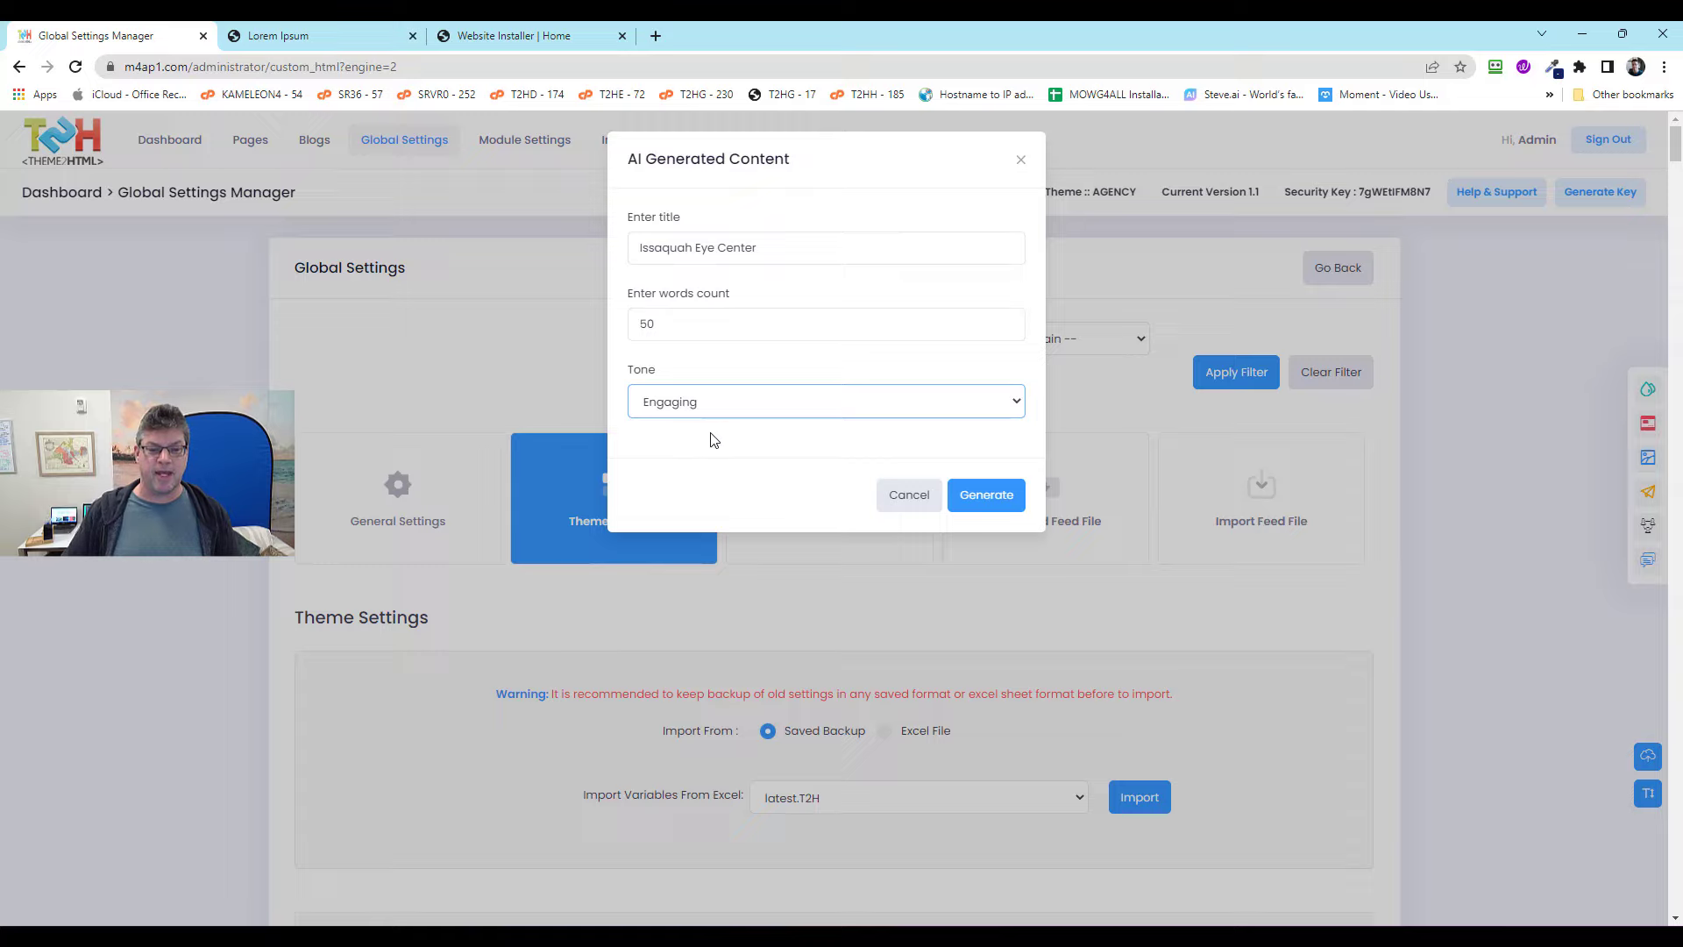
pyautogui.click(984, 496)
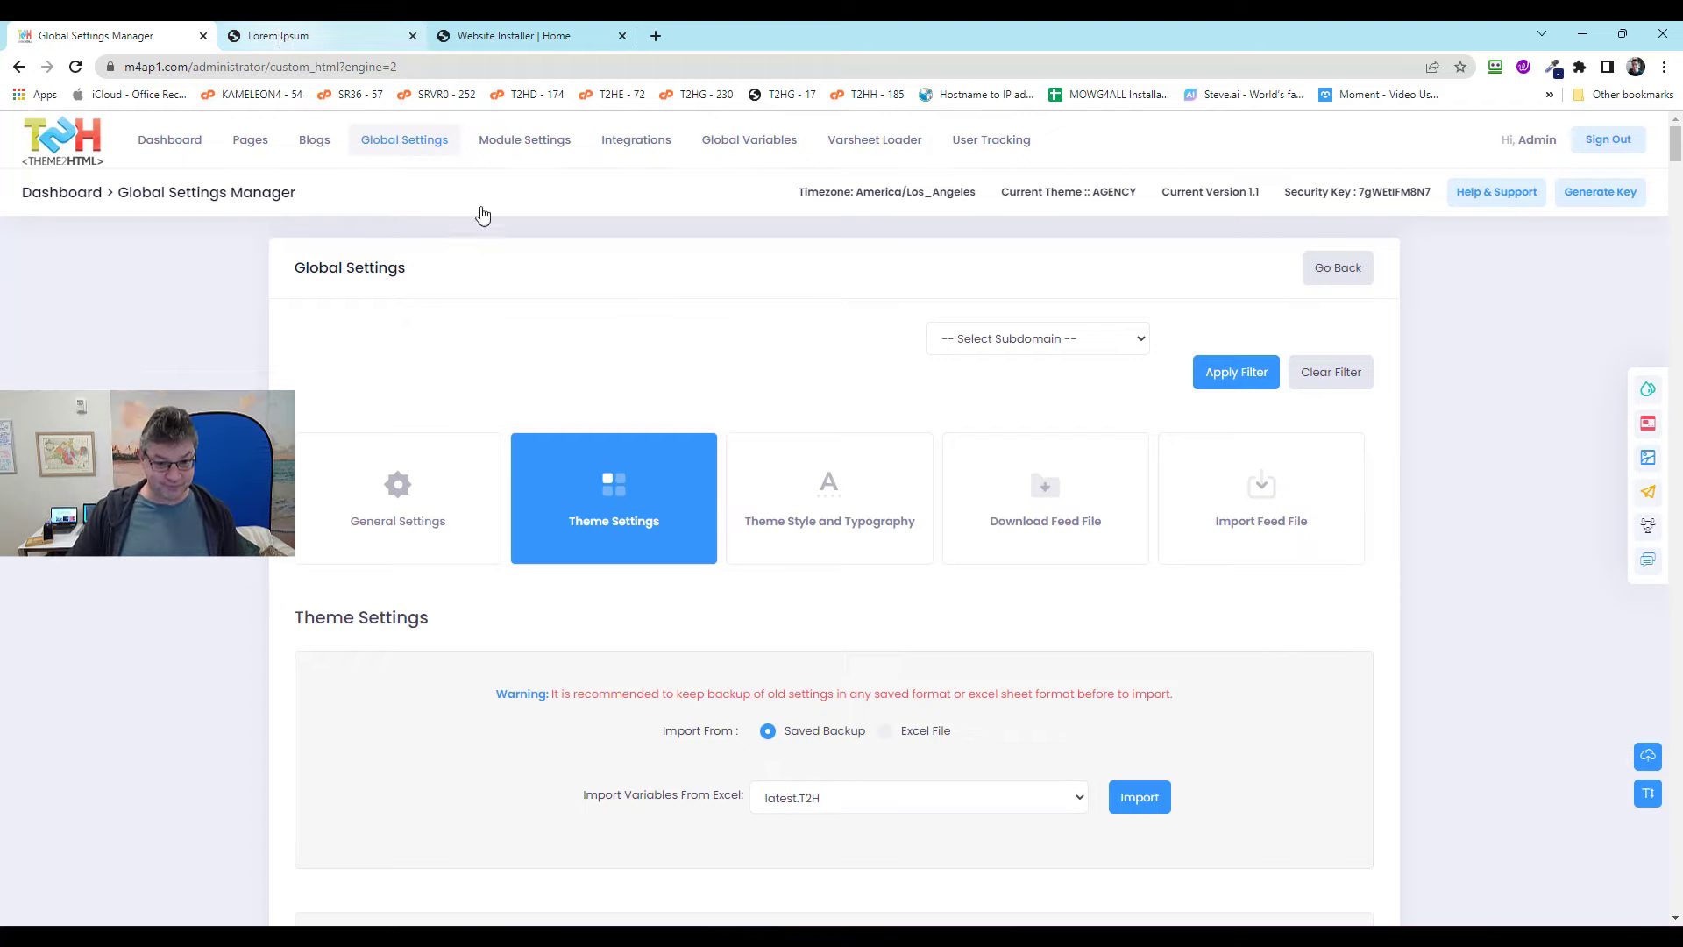
# Shorten the first banner slide's heading to "Our vision center in Issaquah offers expert care and state-of-the-art technology.".
pyautogui.scroll(-15, 1448, 630)
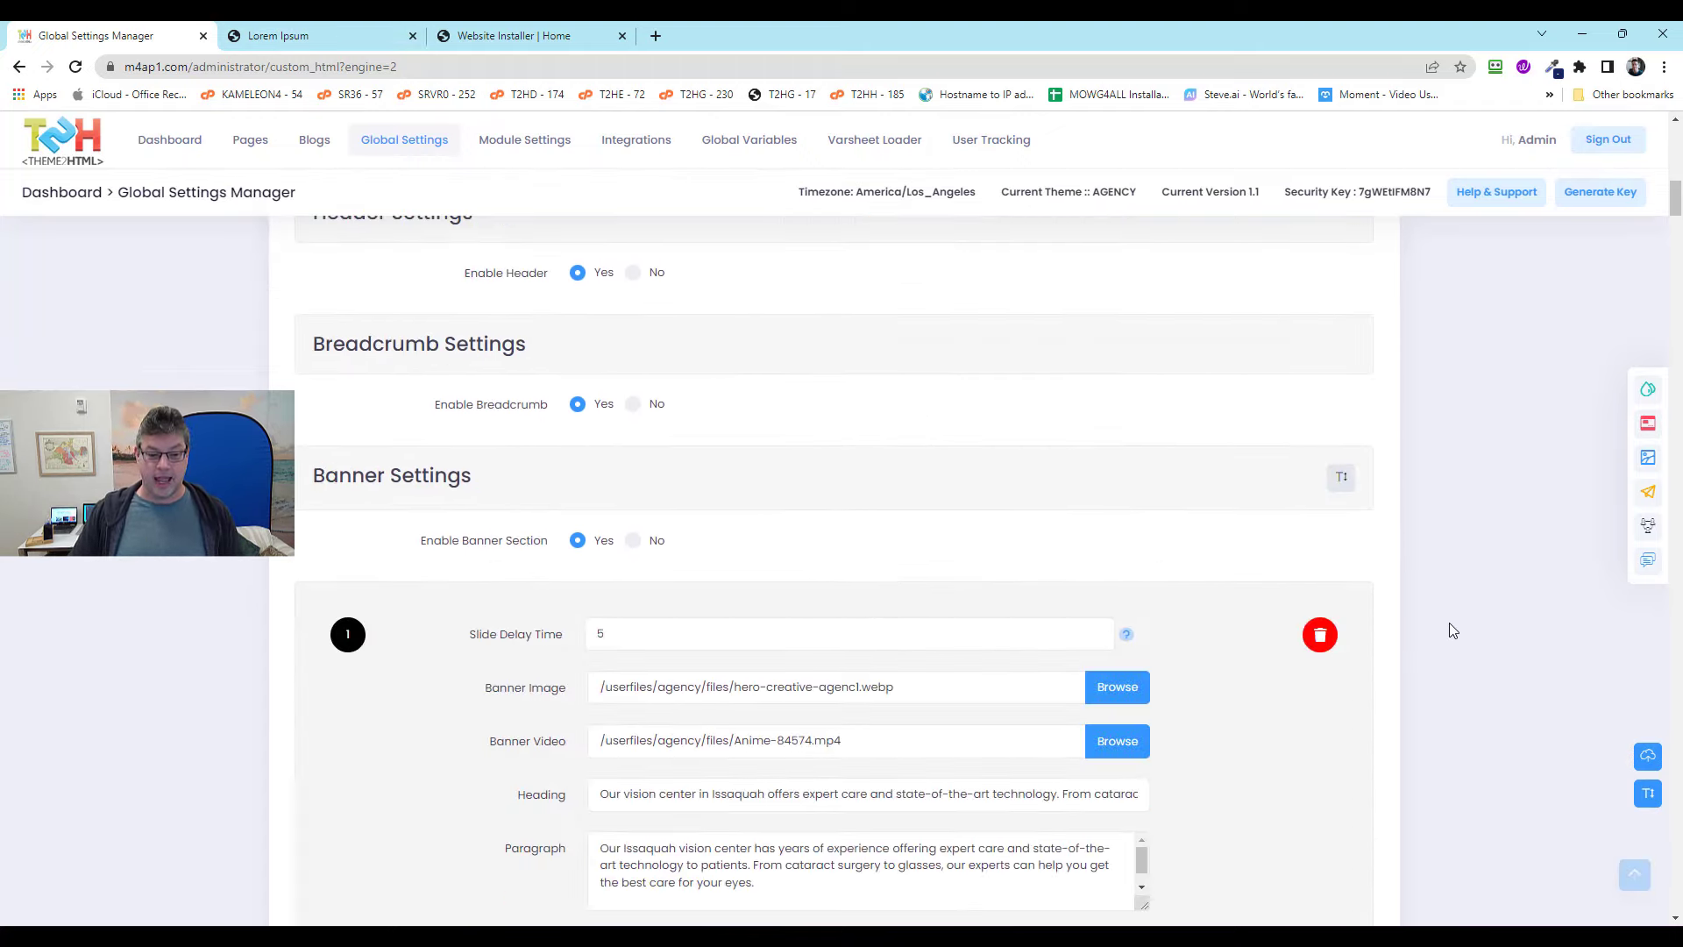
pyautogui.scroll(-4, 1448, 629)
pyautogui.scroll(-1, 622, 437)
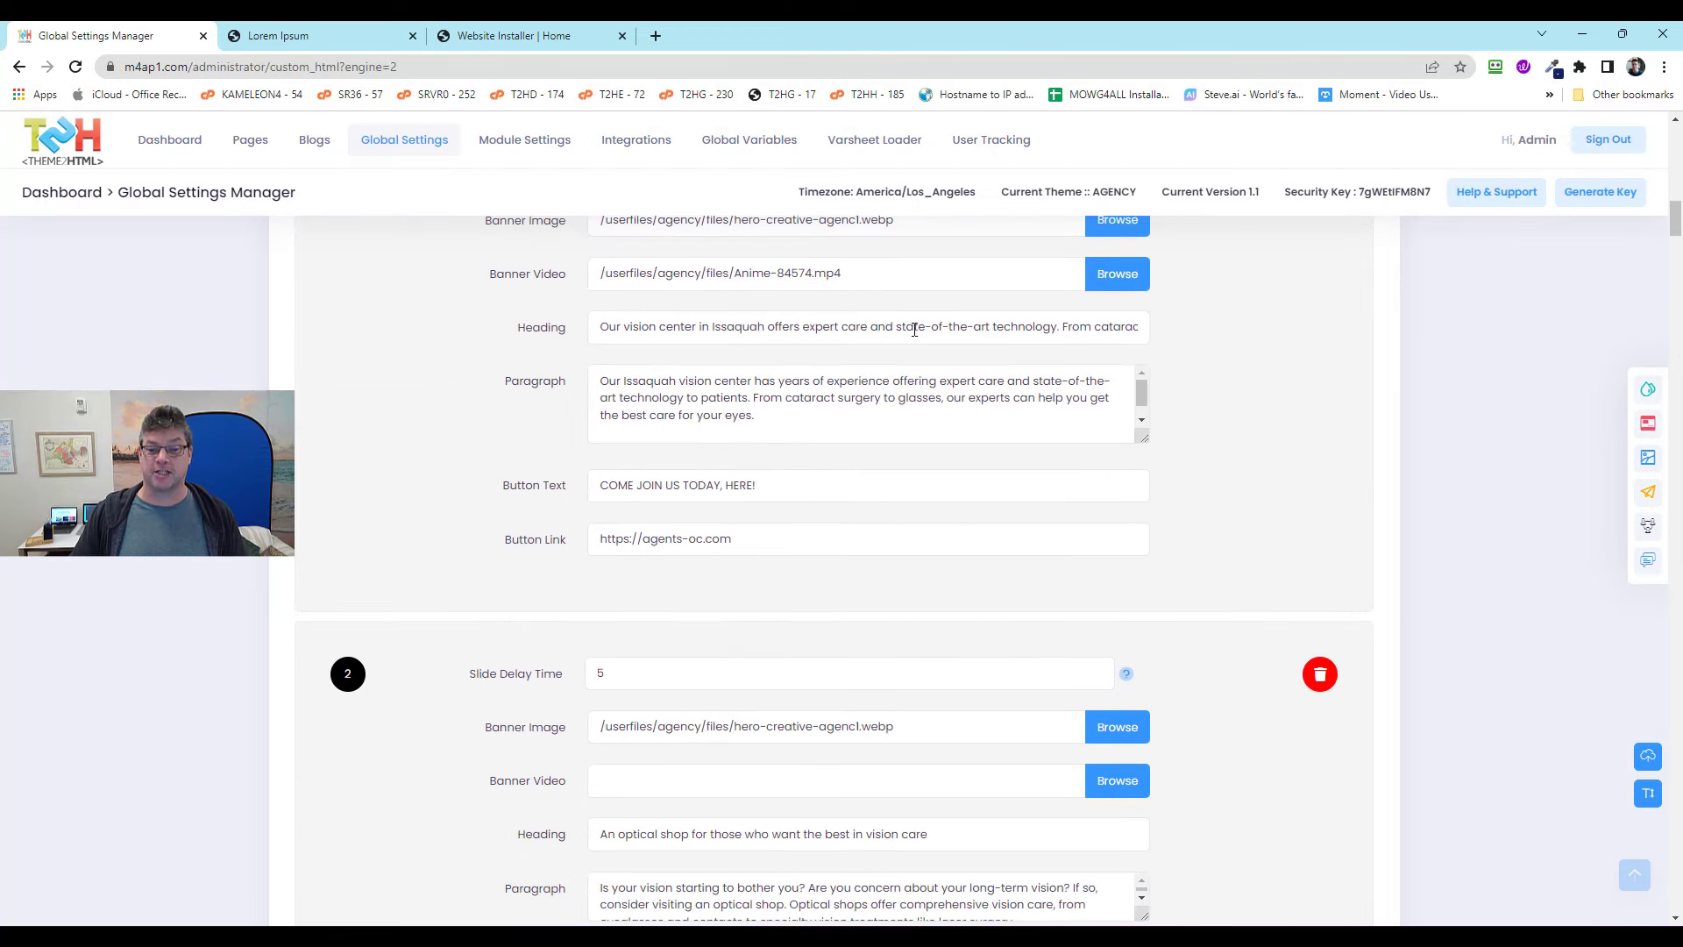
pyautogui.moveTo(1207, 338); pyautogui.dragTo(1274, 451)
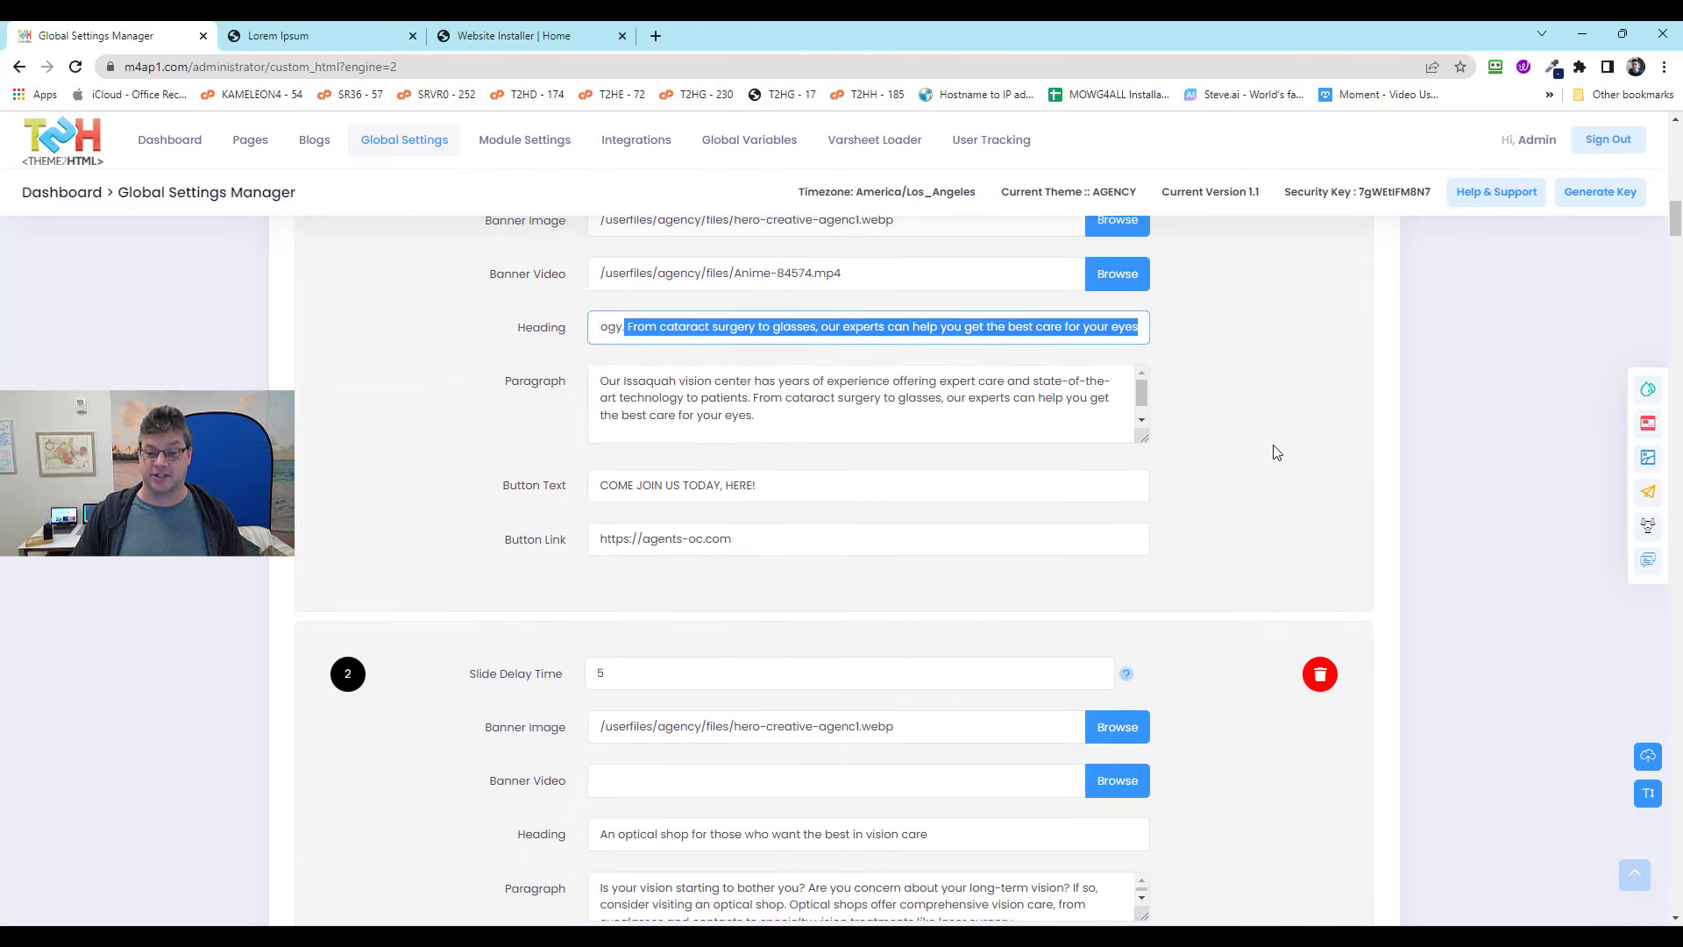
pyautogui.press('BackSpace')
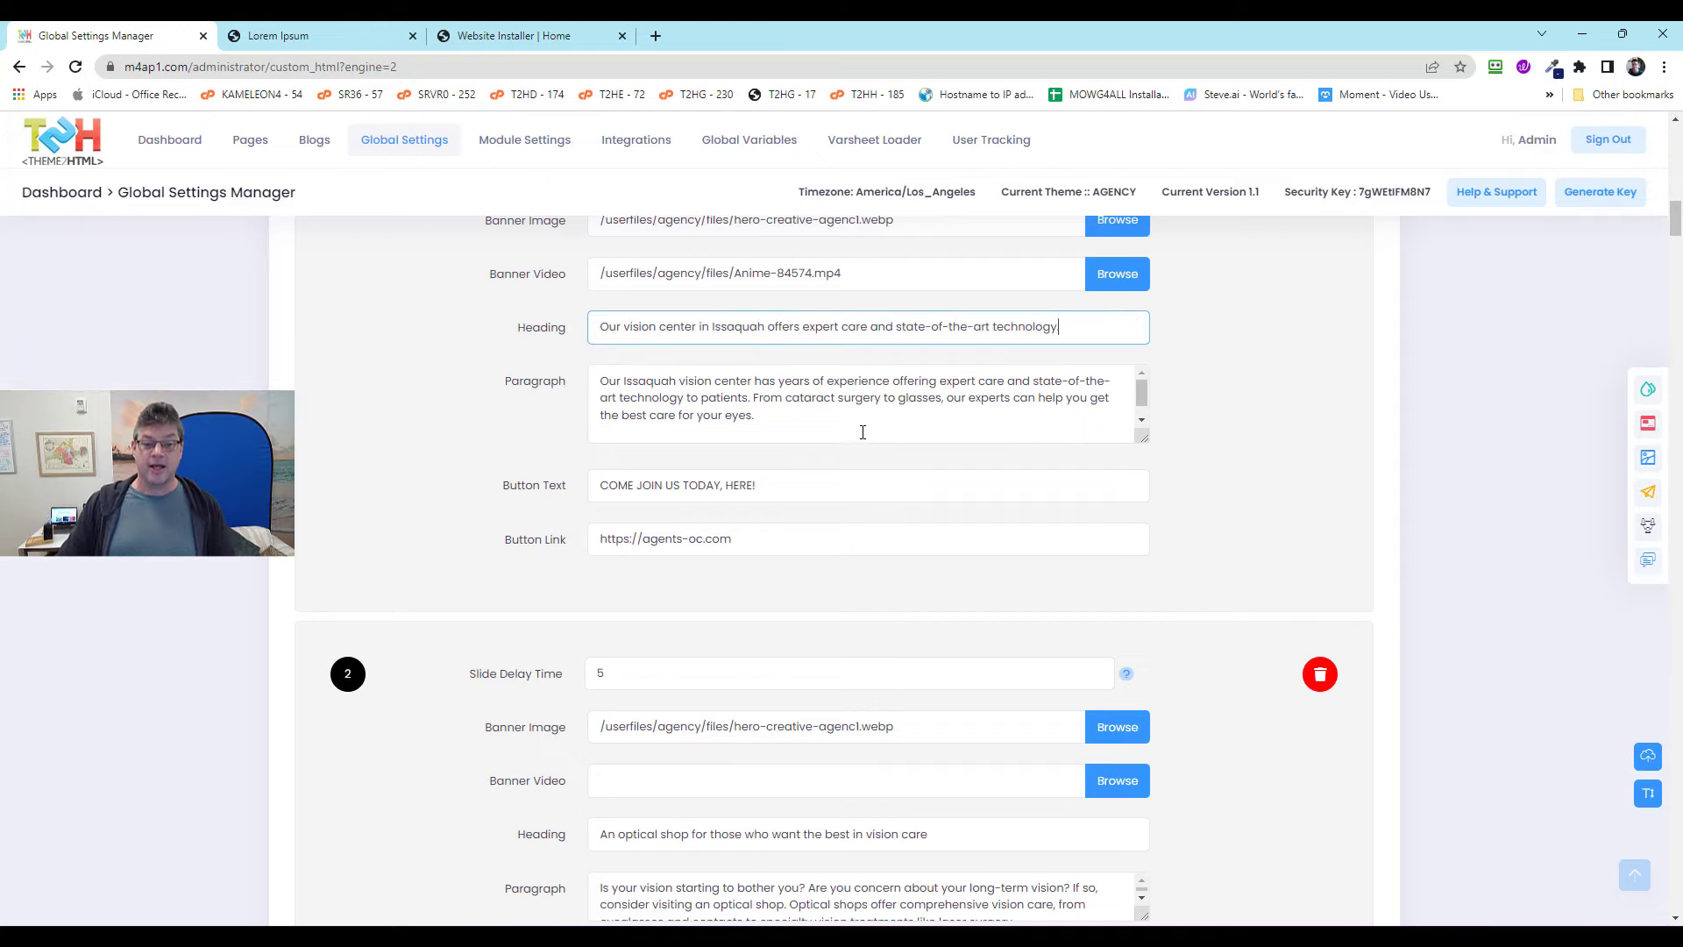
pyautogui.click(935, 426)
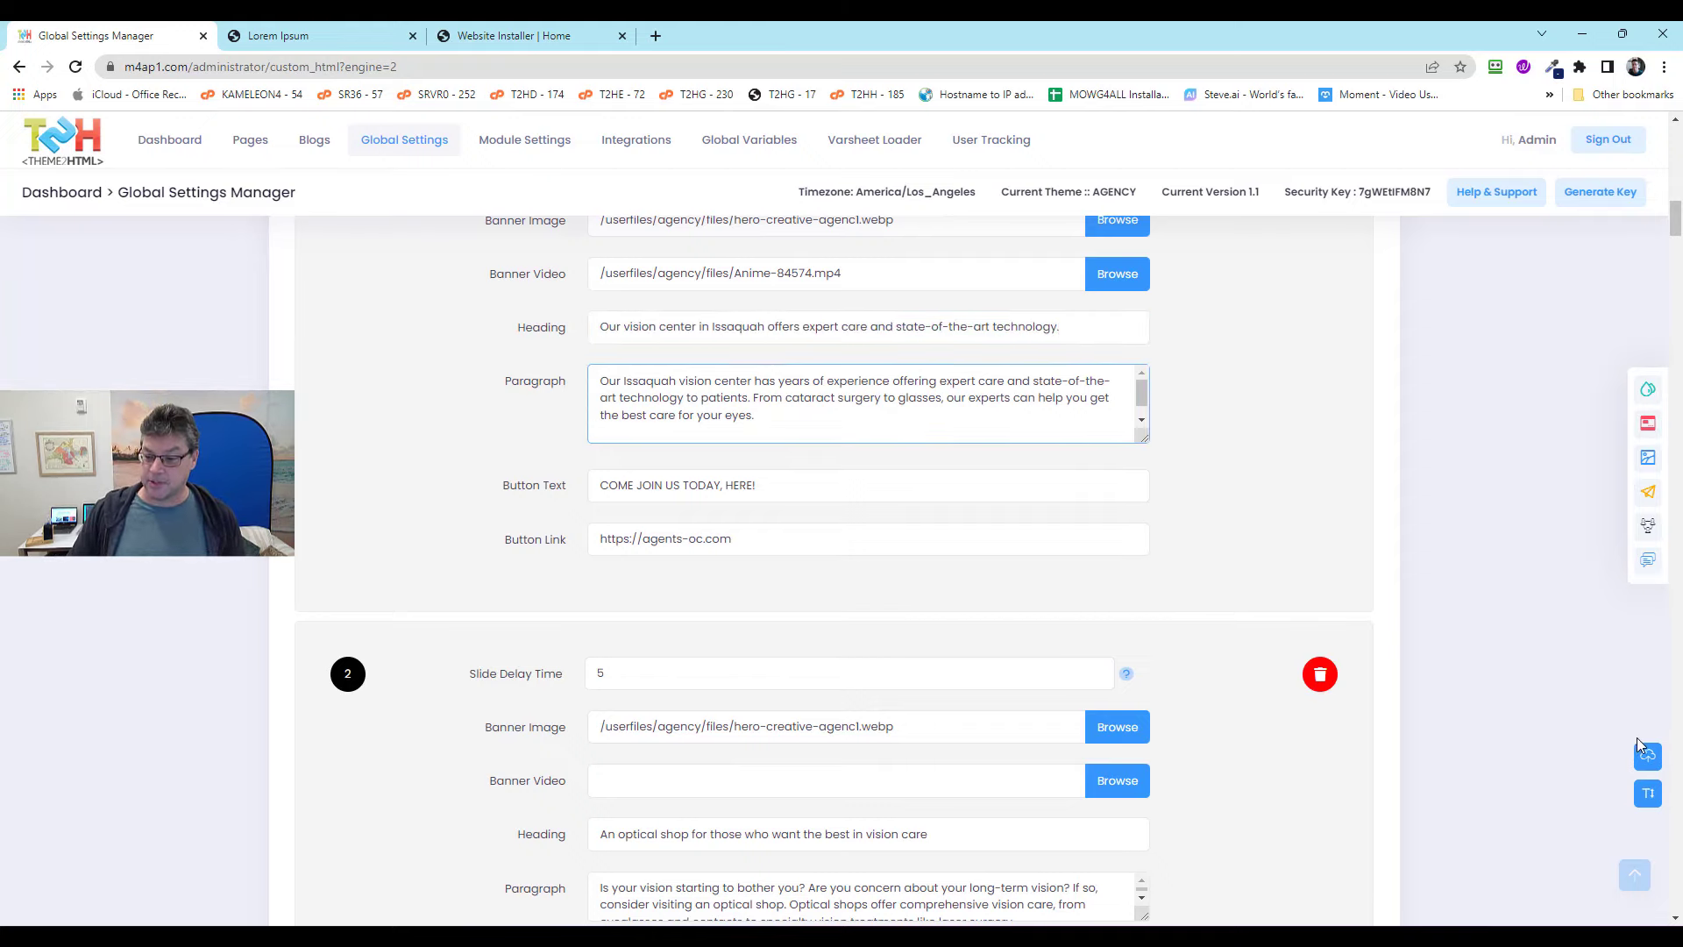
# End the second banner slide's heading "An optical shop for those who want the best in vision care" with a period and enlarge its paragraph box.
pyautogui.scroll(-5, 733, 488)
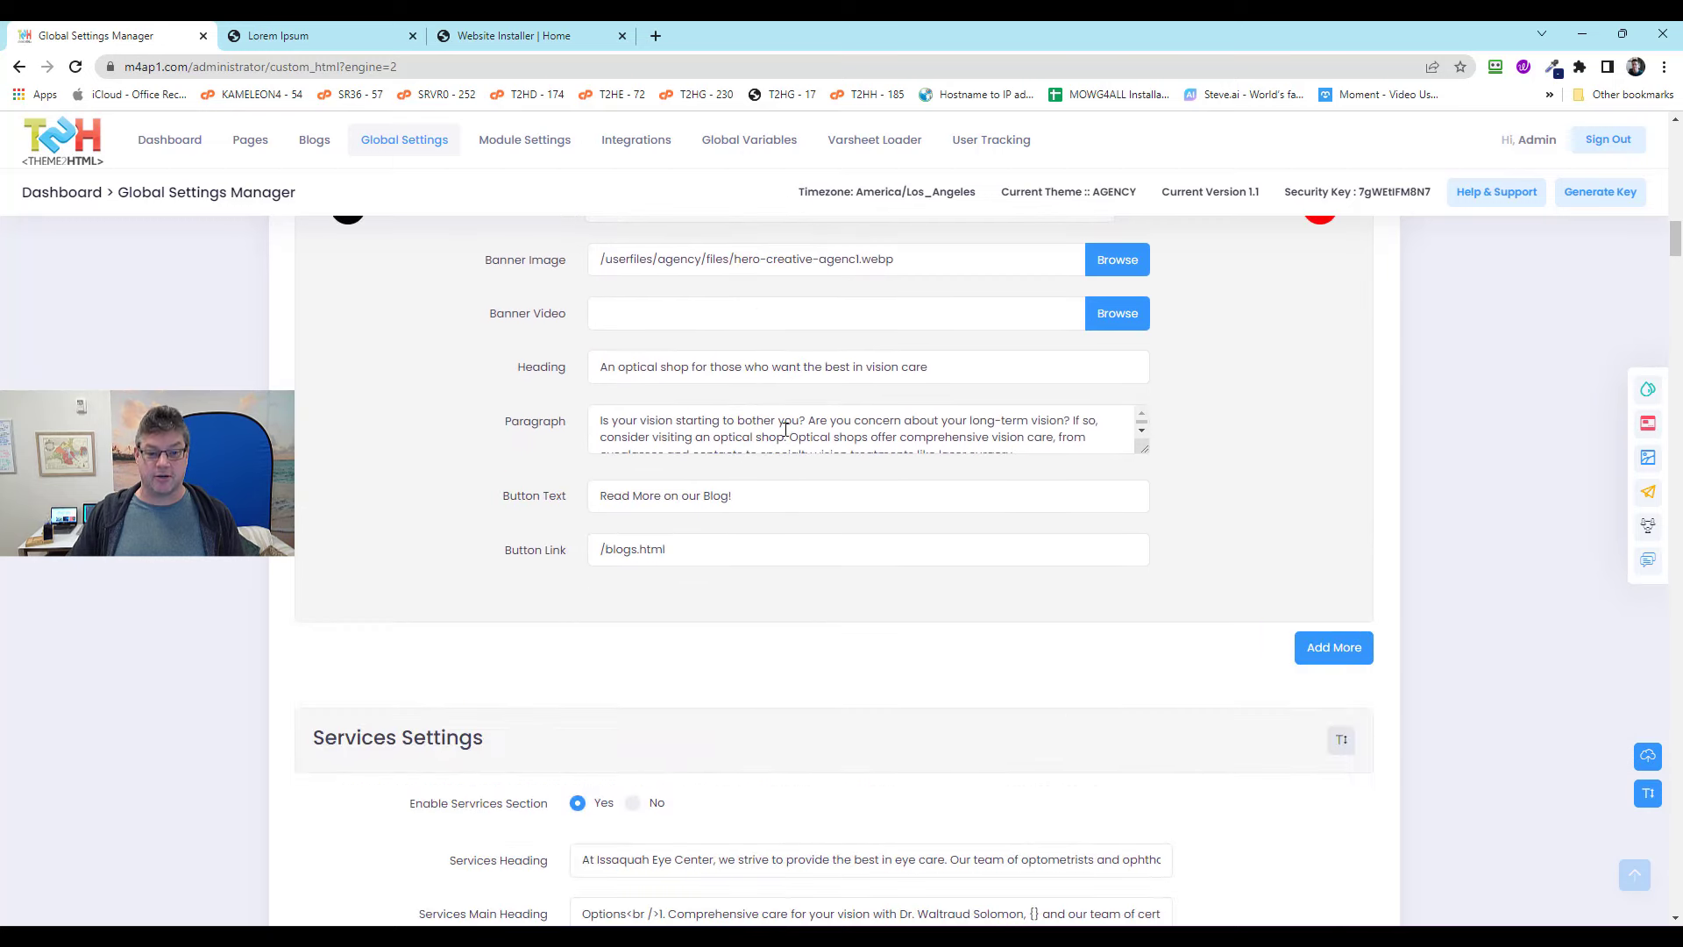
pyautogui.click(939, 363)
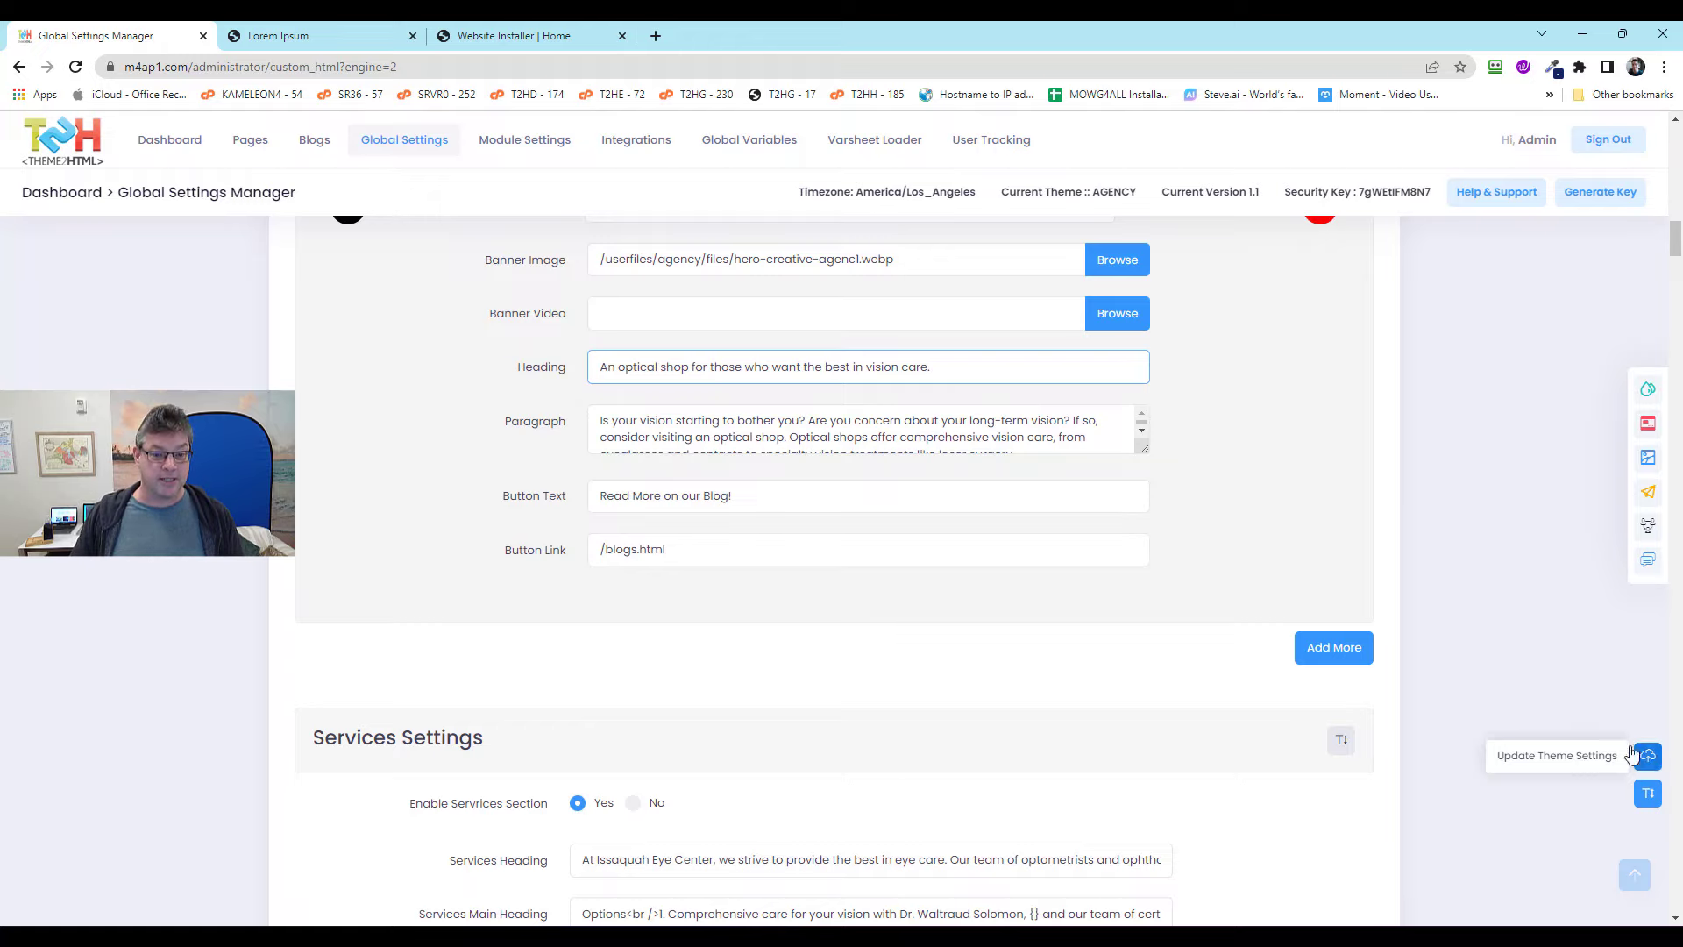
pyautogui.moveTo(1145, 451); pyautogui.dragTo(1146, 512)
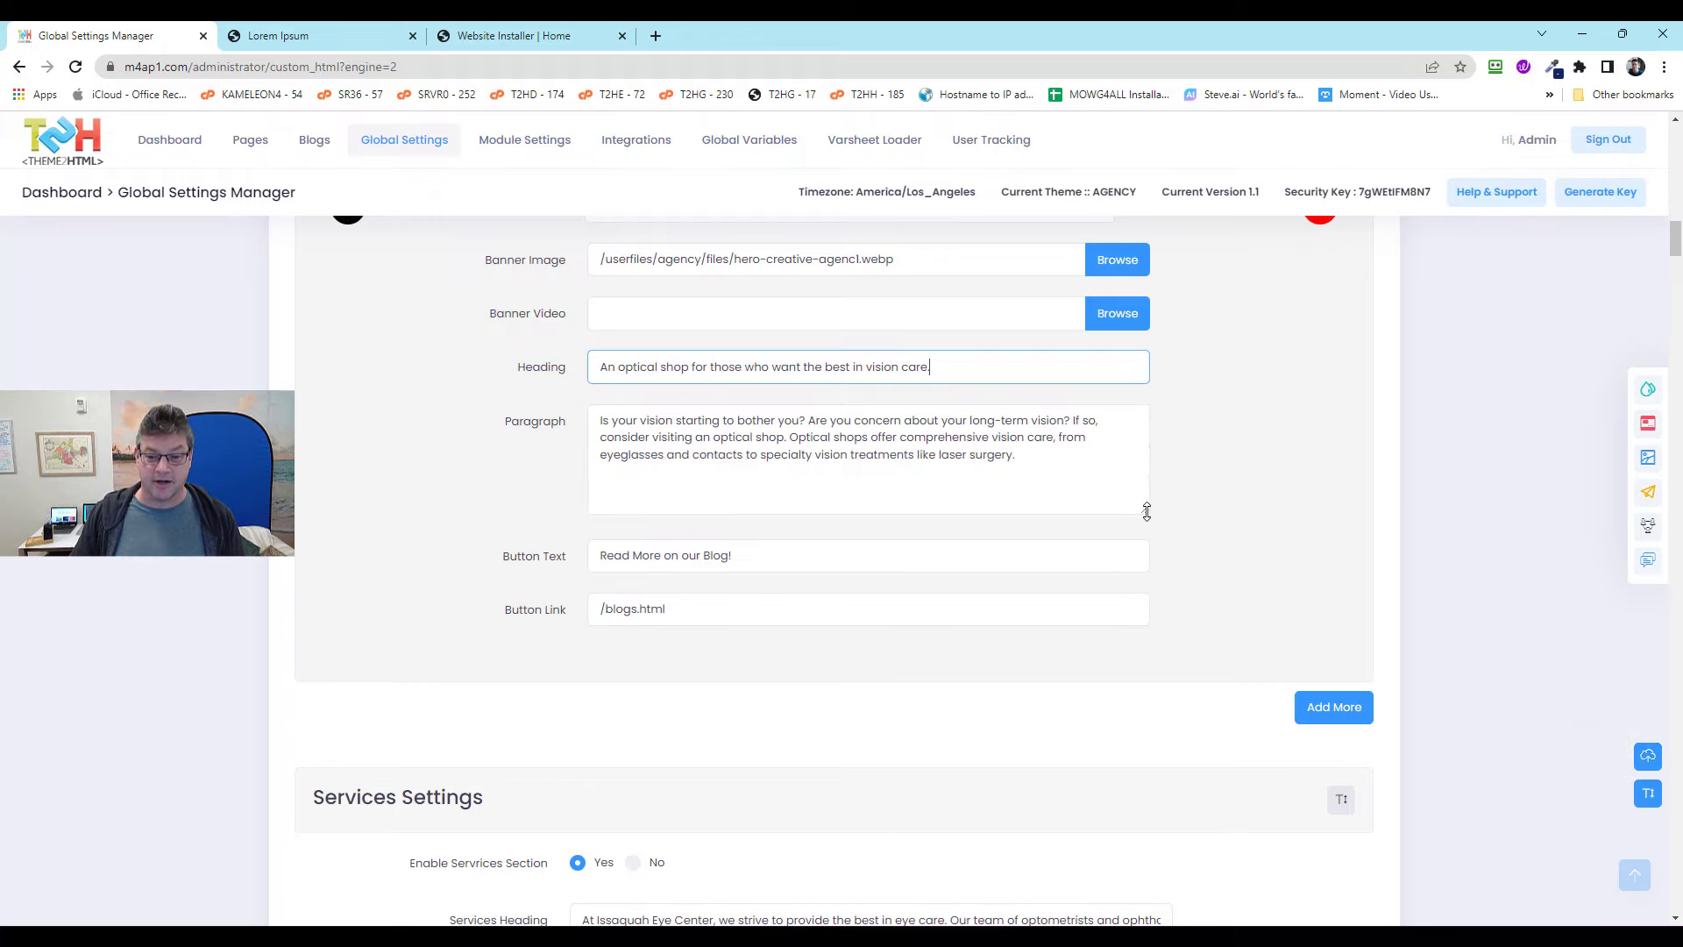
pyautogui.click(1053, 456)
# Shorten the Services Heading to "At Issaquah Eye Center, we strive to provide the best in eye care.".
pyautogui.scroll(-6, 1499, 565)
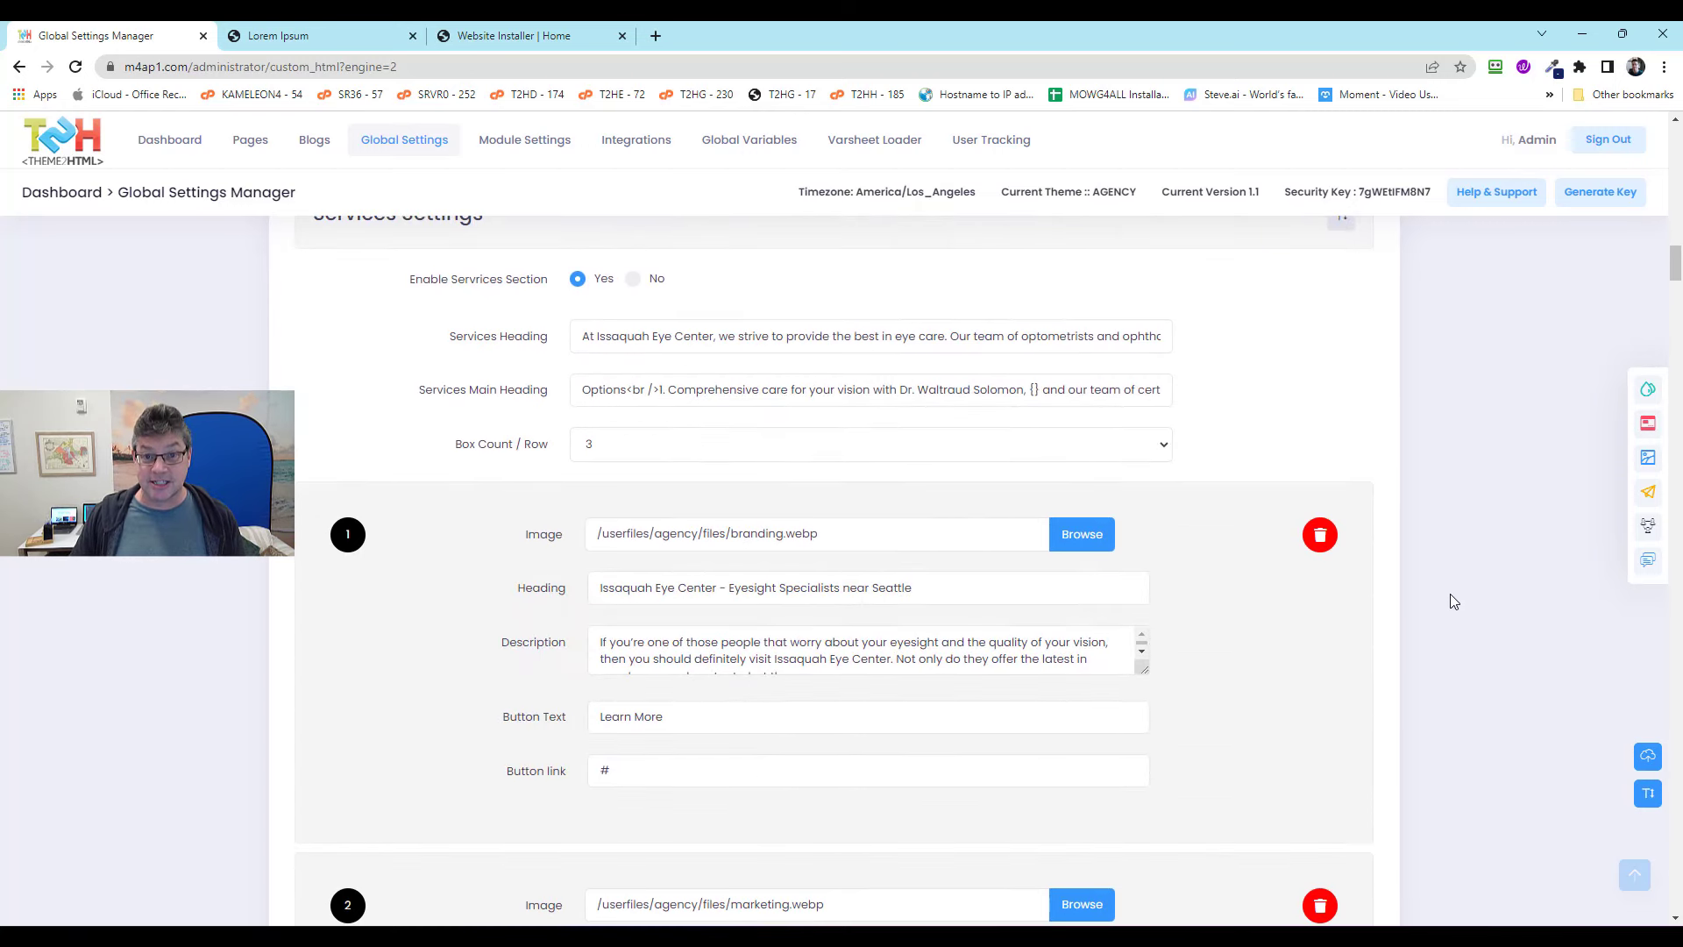
pyautogui.scroll(6, 1449, 592)
pyautogui.scroll(-2, 989, 585)
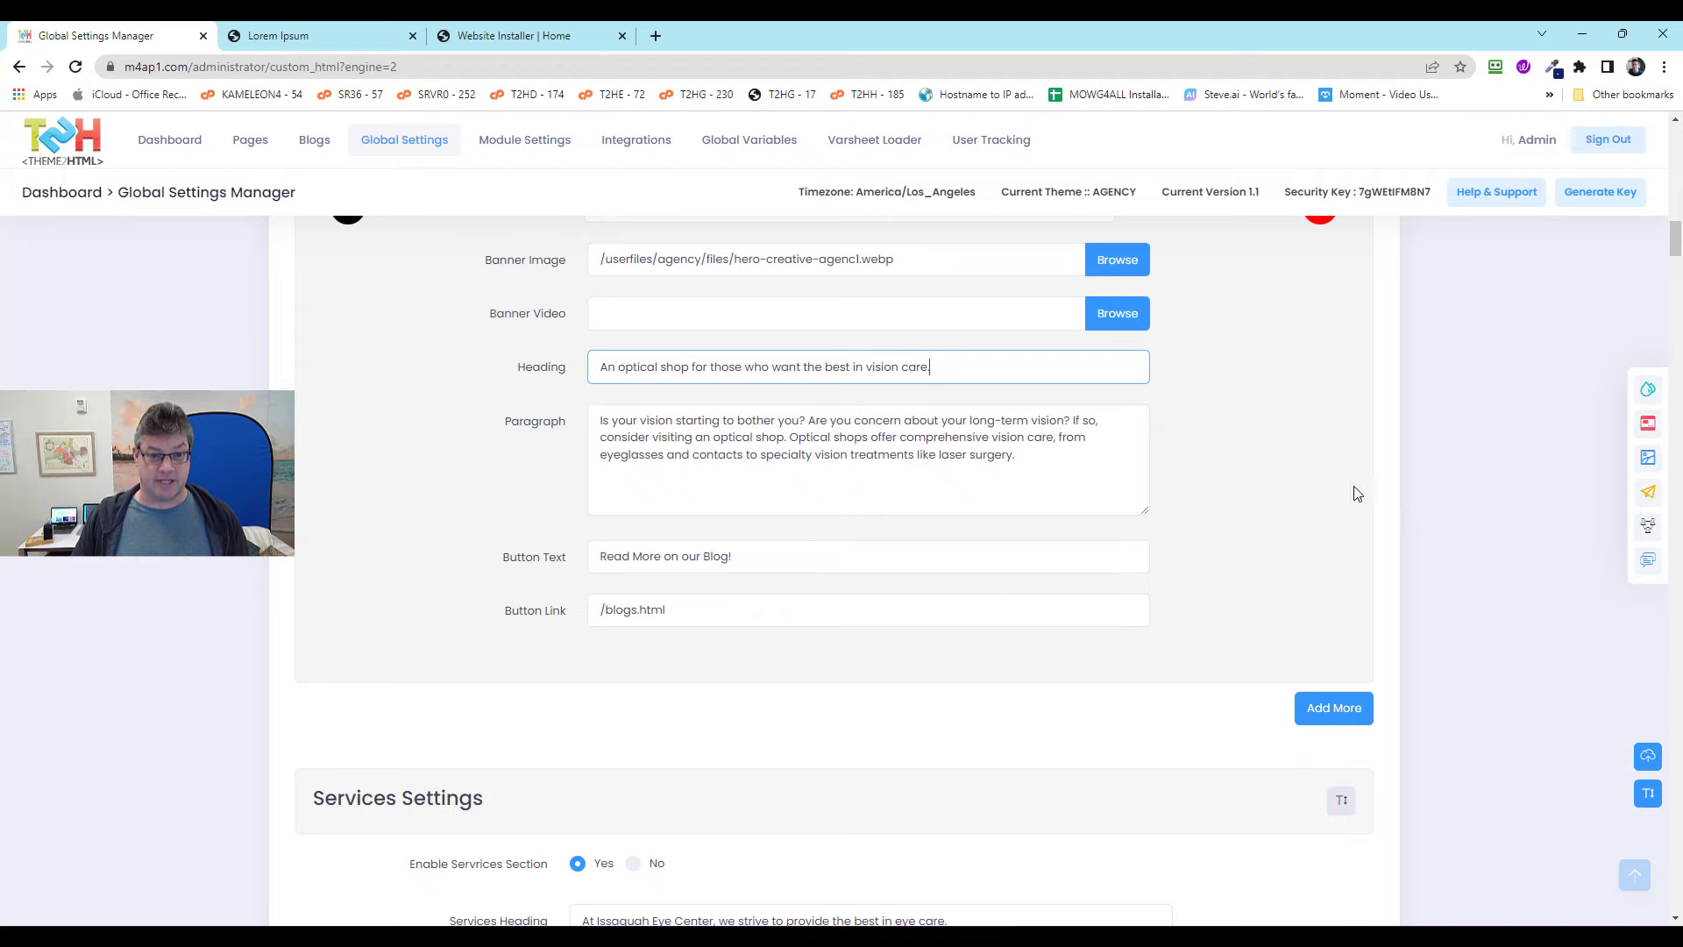
# Review the generated headings and descriptions in the Services and About settings, continuing to the Counter Boxes section.
pyautogui.scroll(-2, 1357, 494)
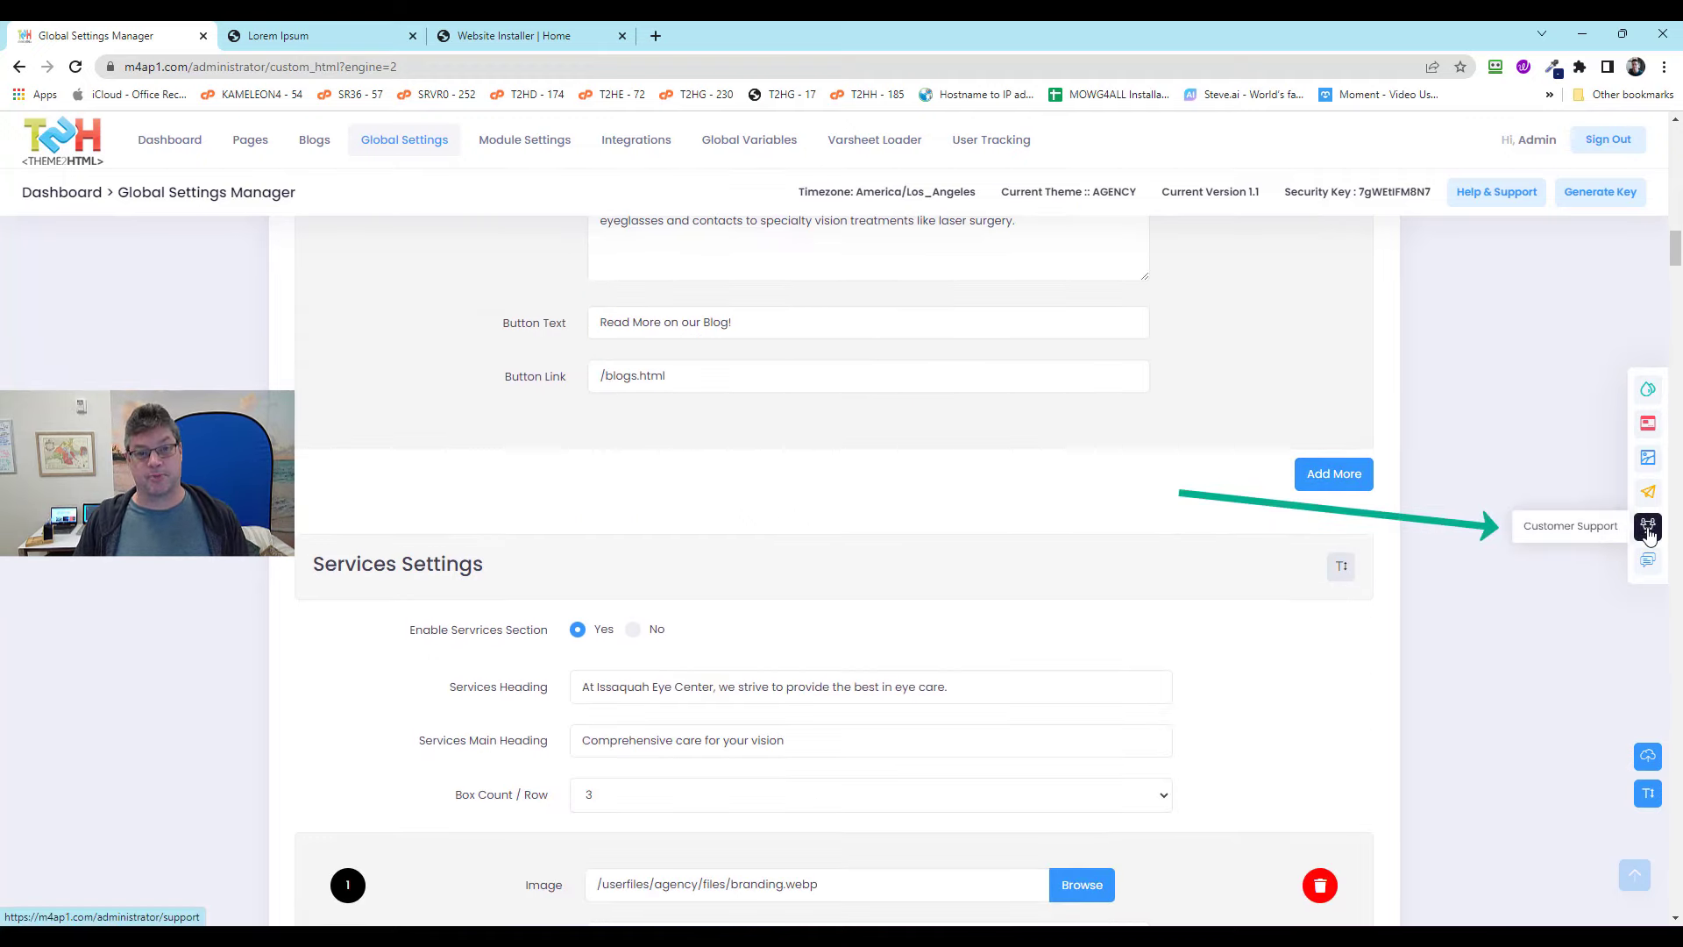
pyautogui.scroll(-2, 1374, 633)
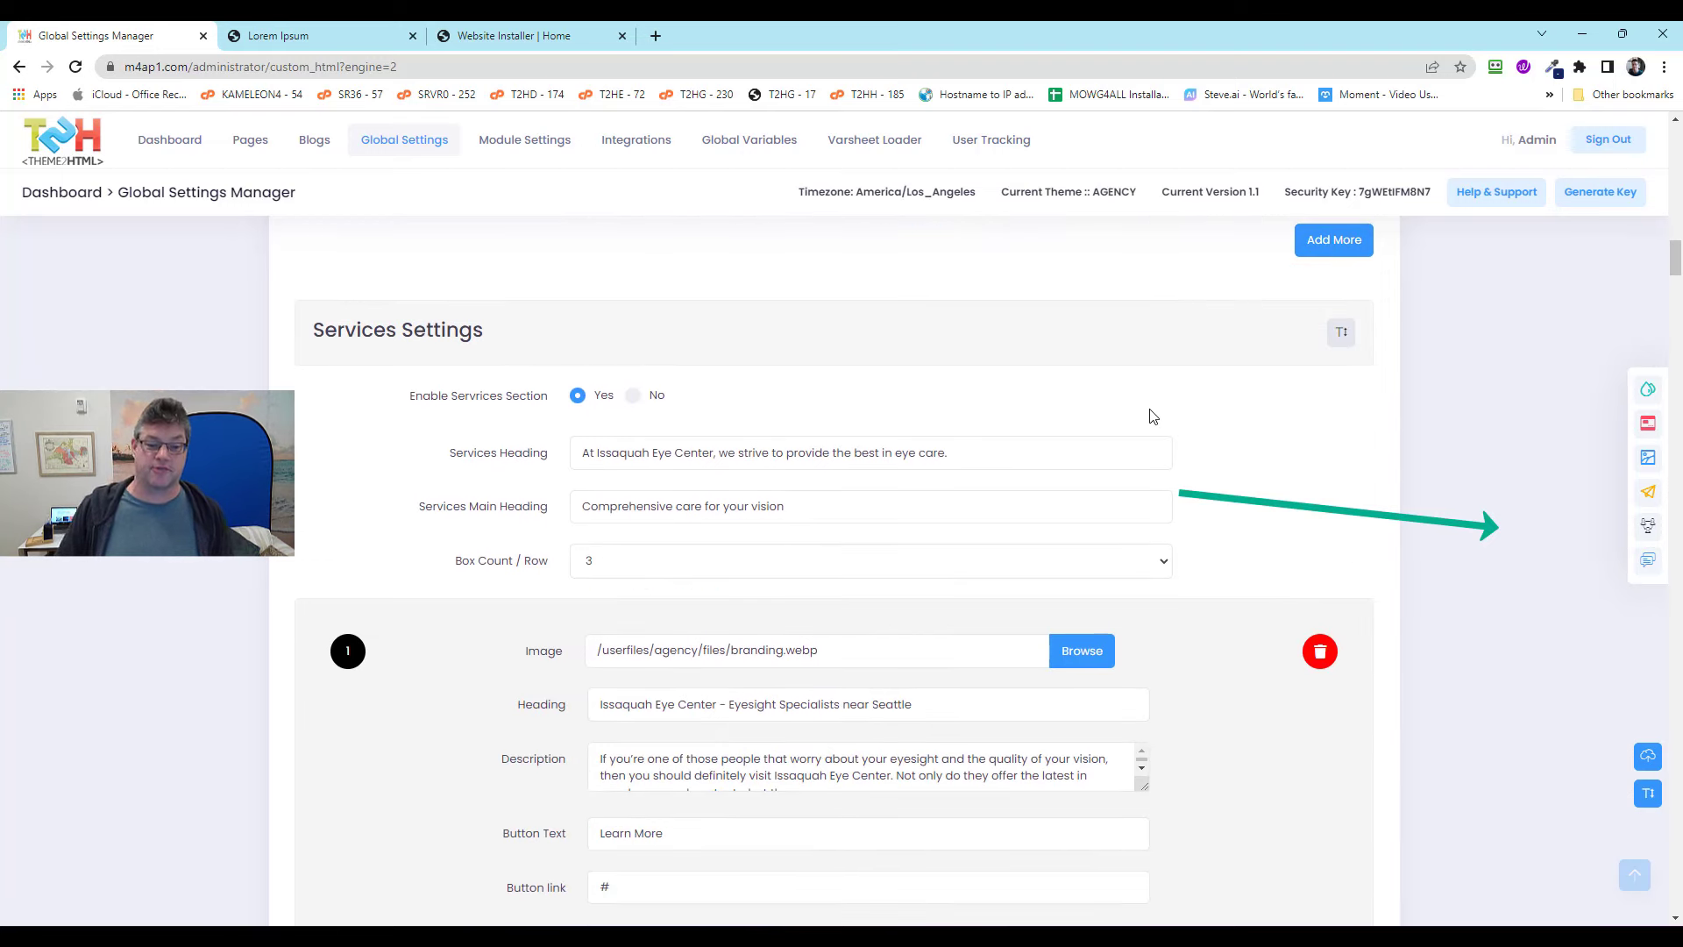
pyautogui.scroll(-2, 1401, 474)
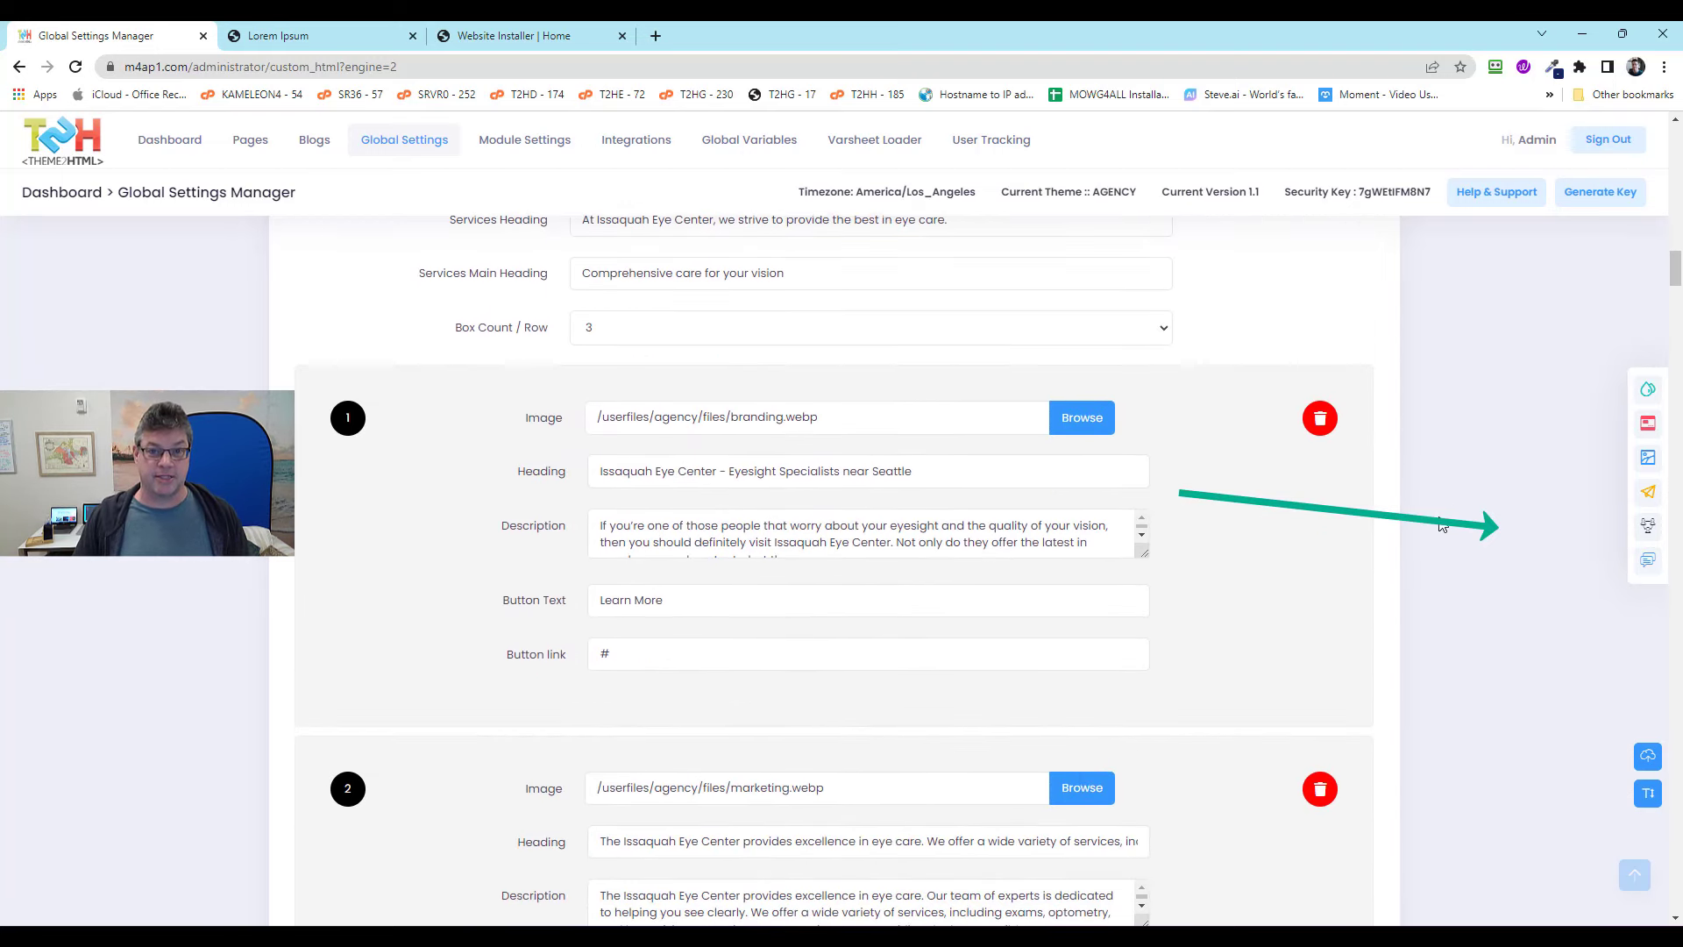
pyautogui.scroll(-2, 1441, 524)
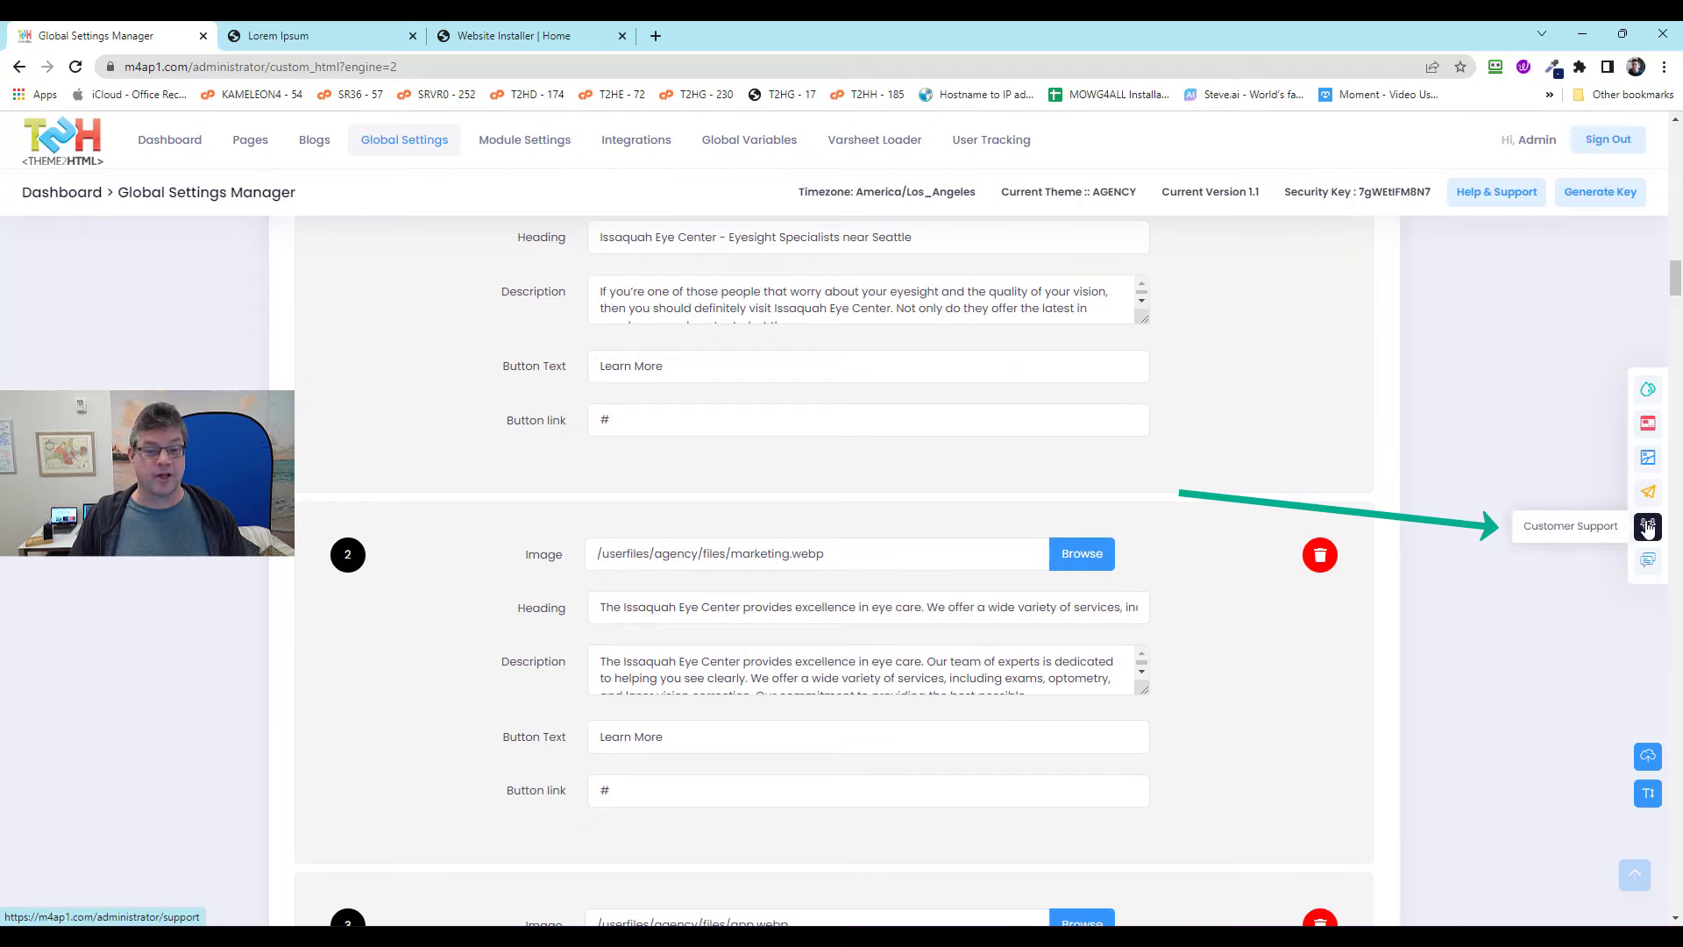
pyautogui.scroll(-1, 1482, 452)
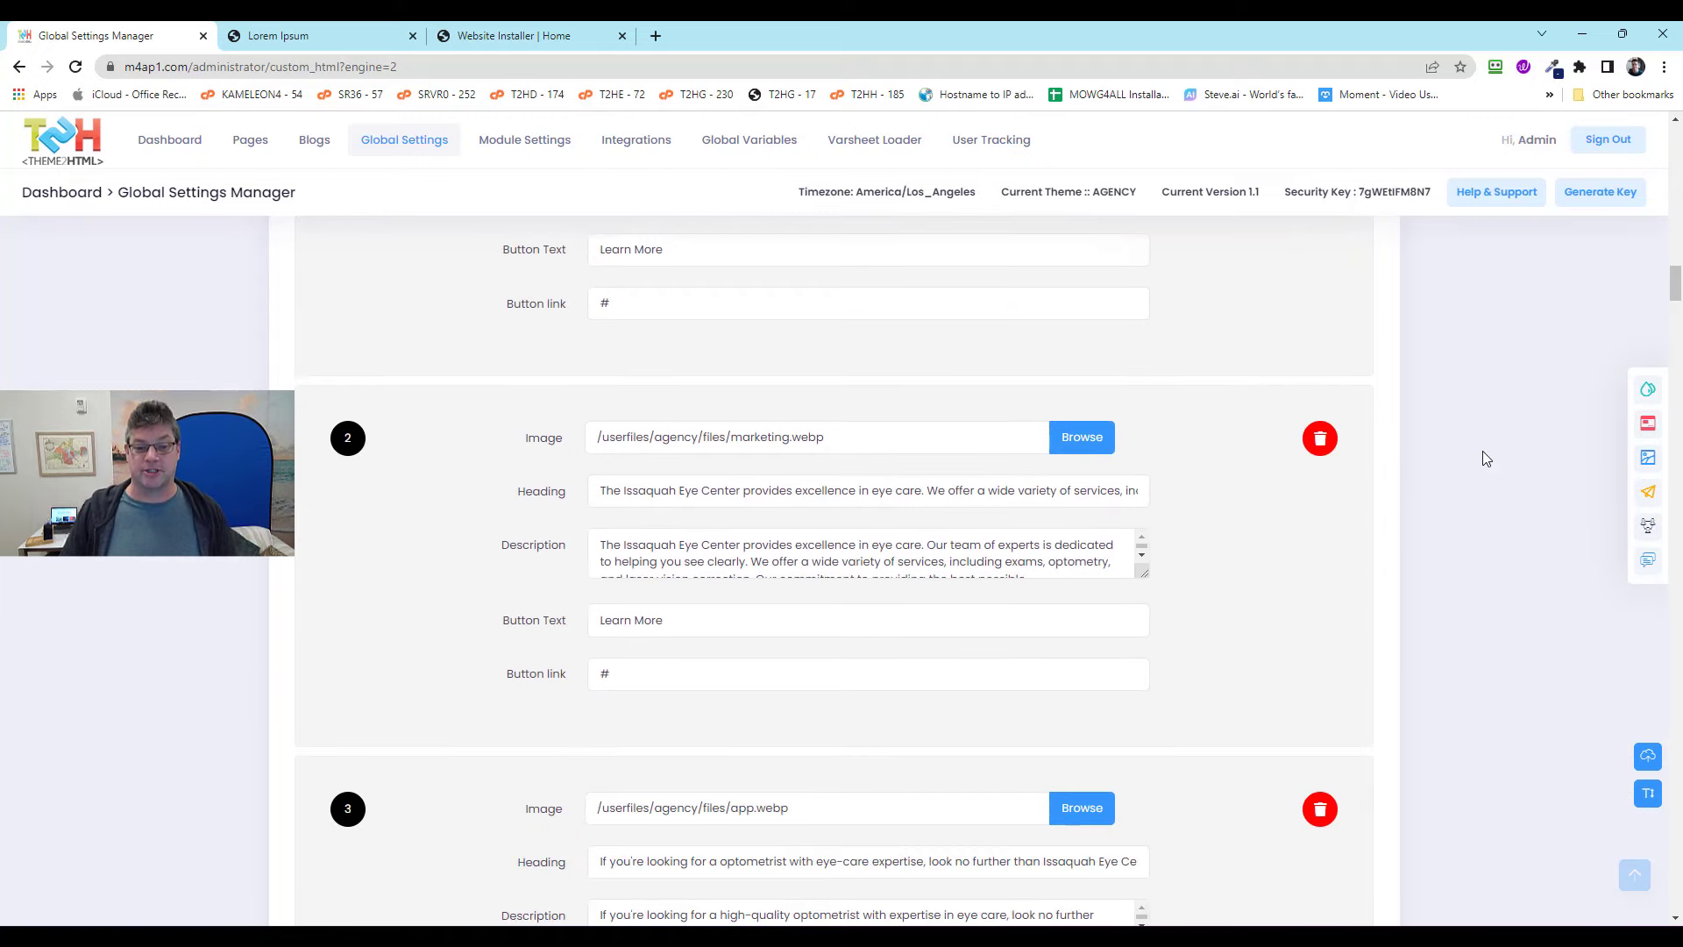
pyautogui.scroll(-2, 1482, 451)
pyautogui.scroll(-4, 1485, 452)
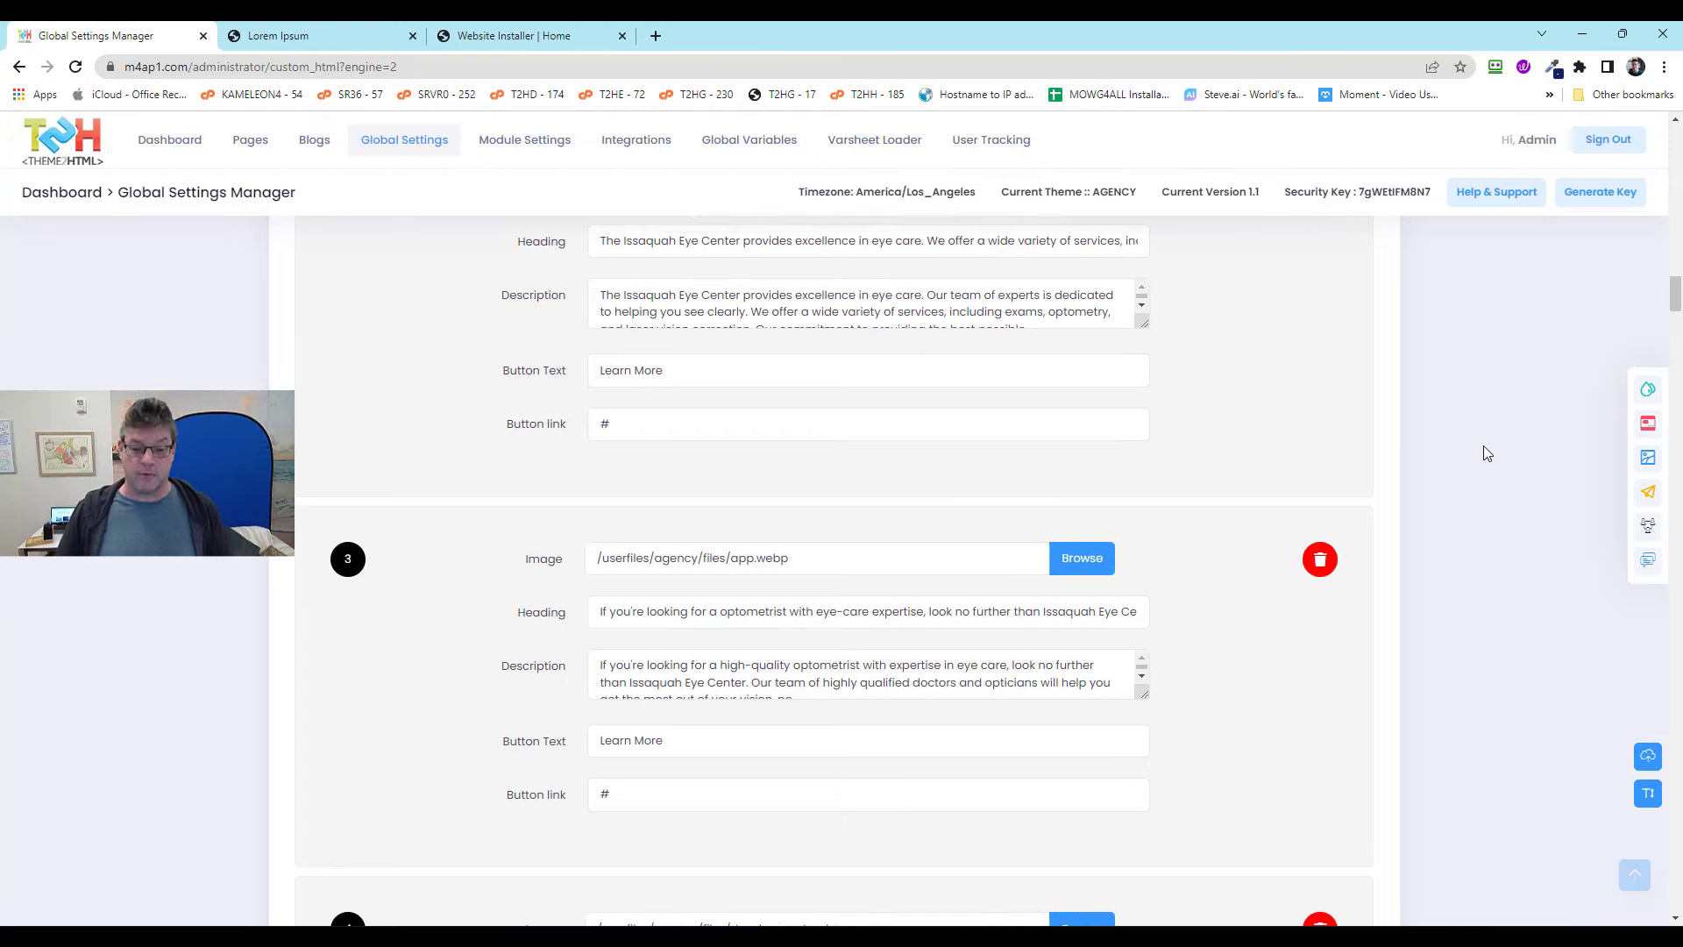
pyautogui.scroll(-6, 1483, 457)
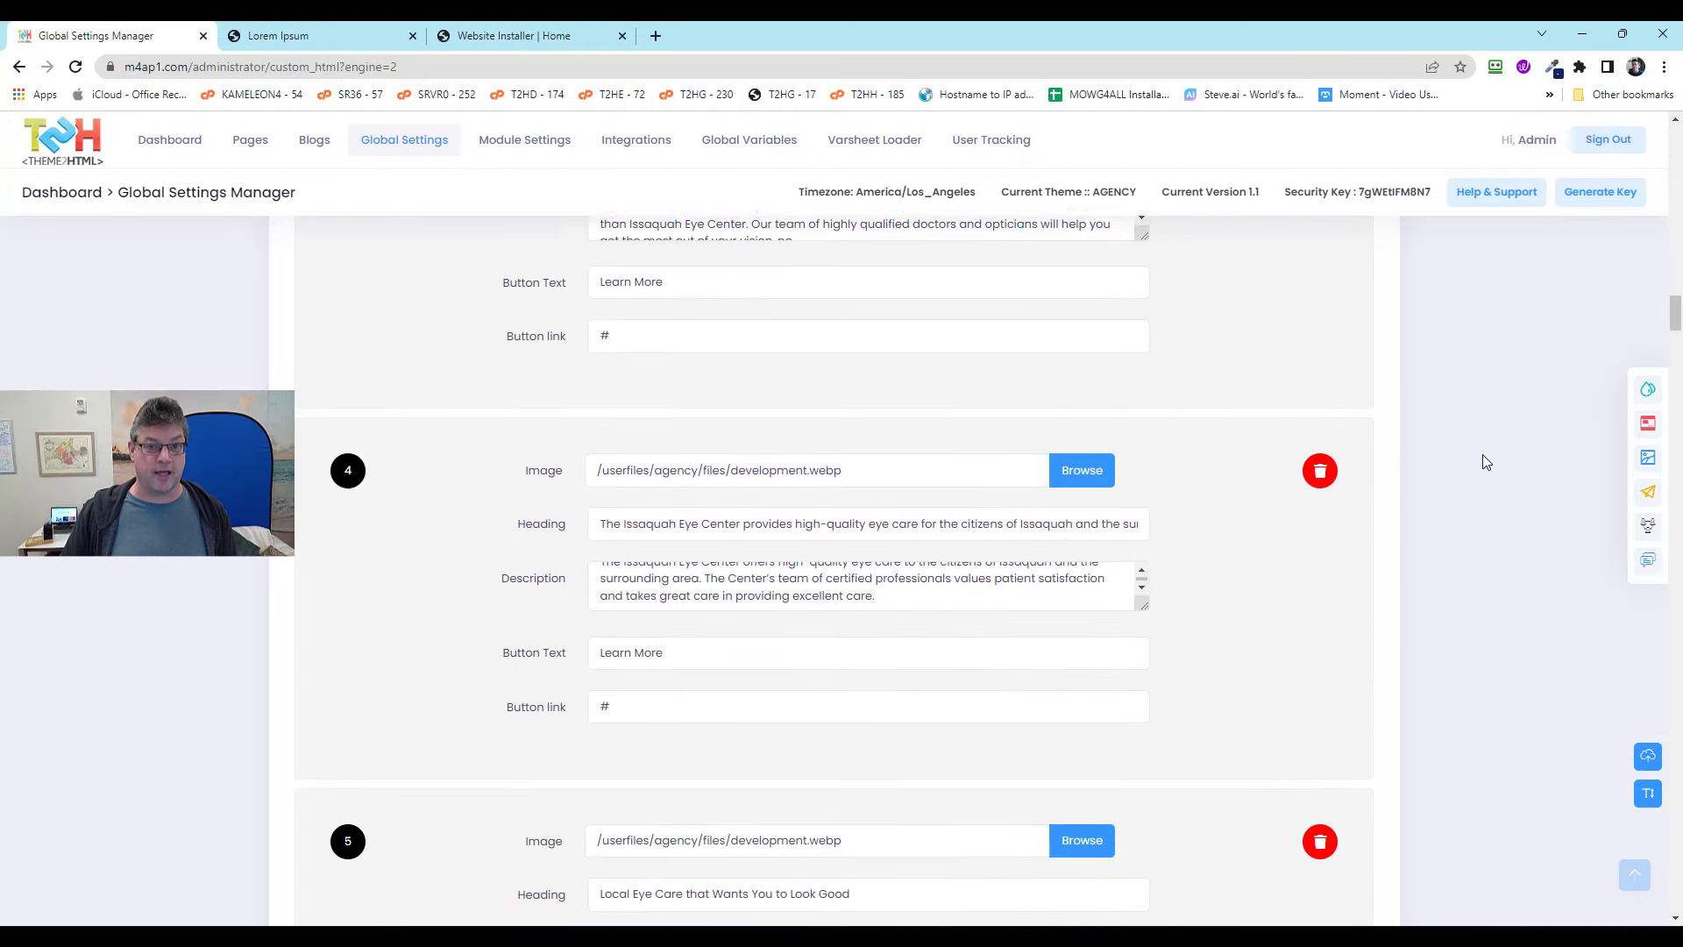
pyautogui.scroll(-7, 1485, 462)
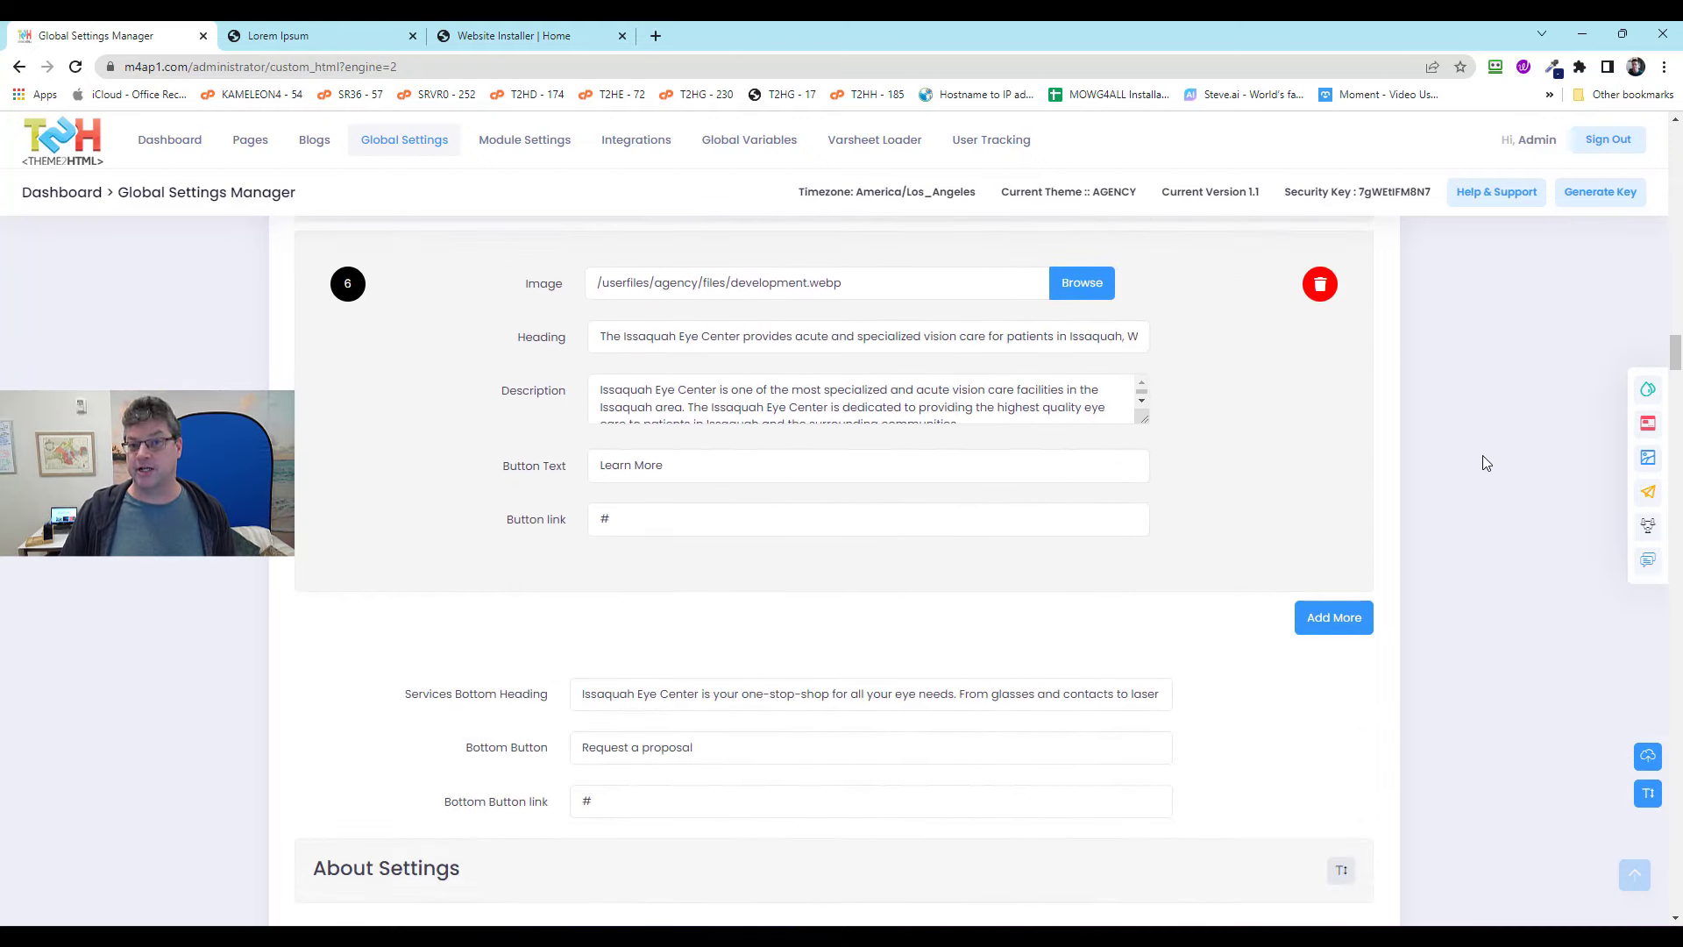
pyautogui.scroll(-2, 1486, 463)
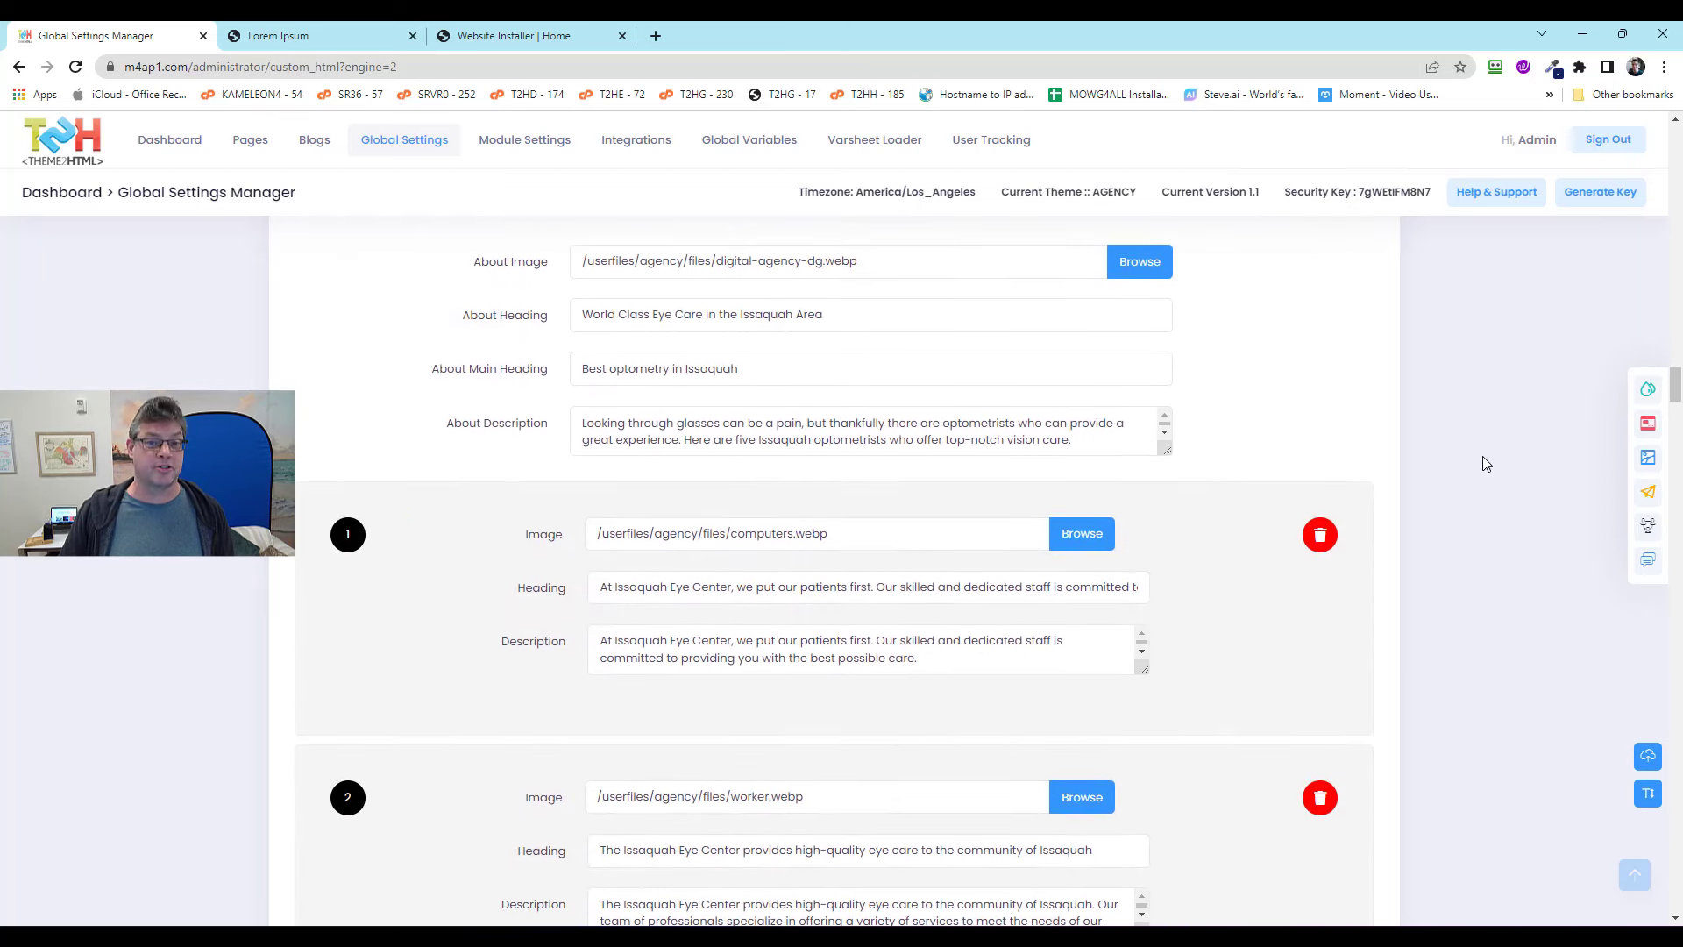
pyautogui.scroll(-2, 1457, 465)
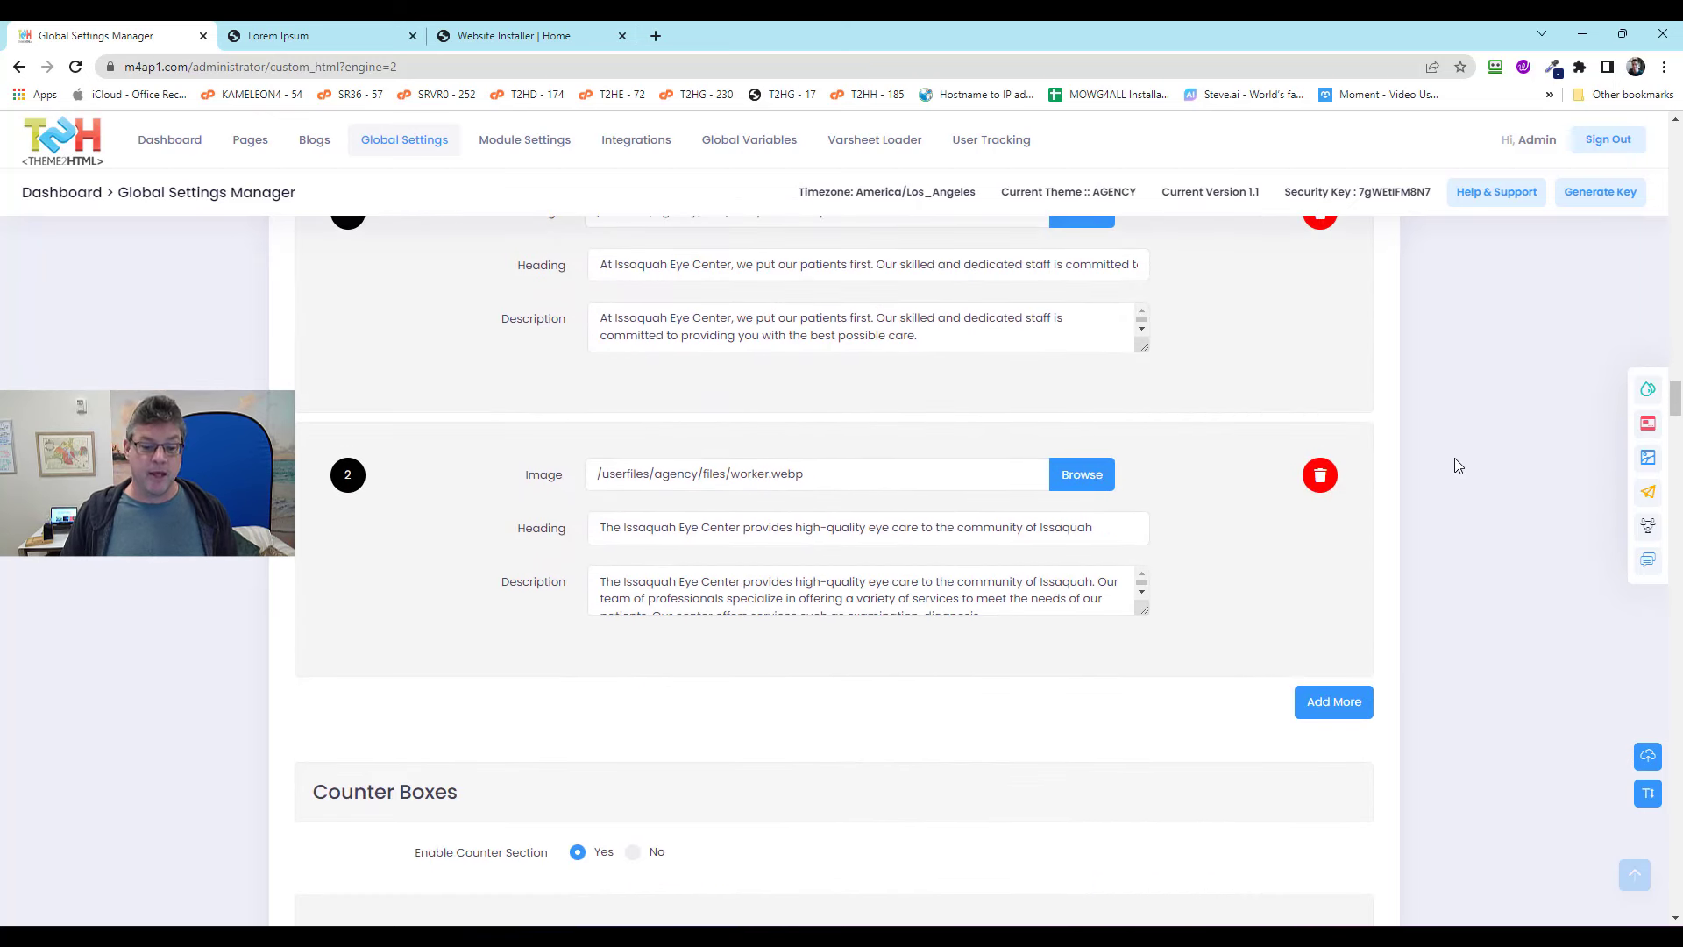
pyautogui.scroll(-3, 1455, 466)
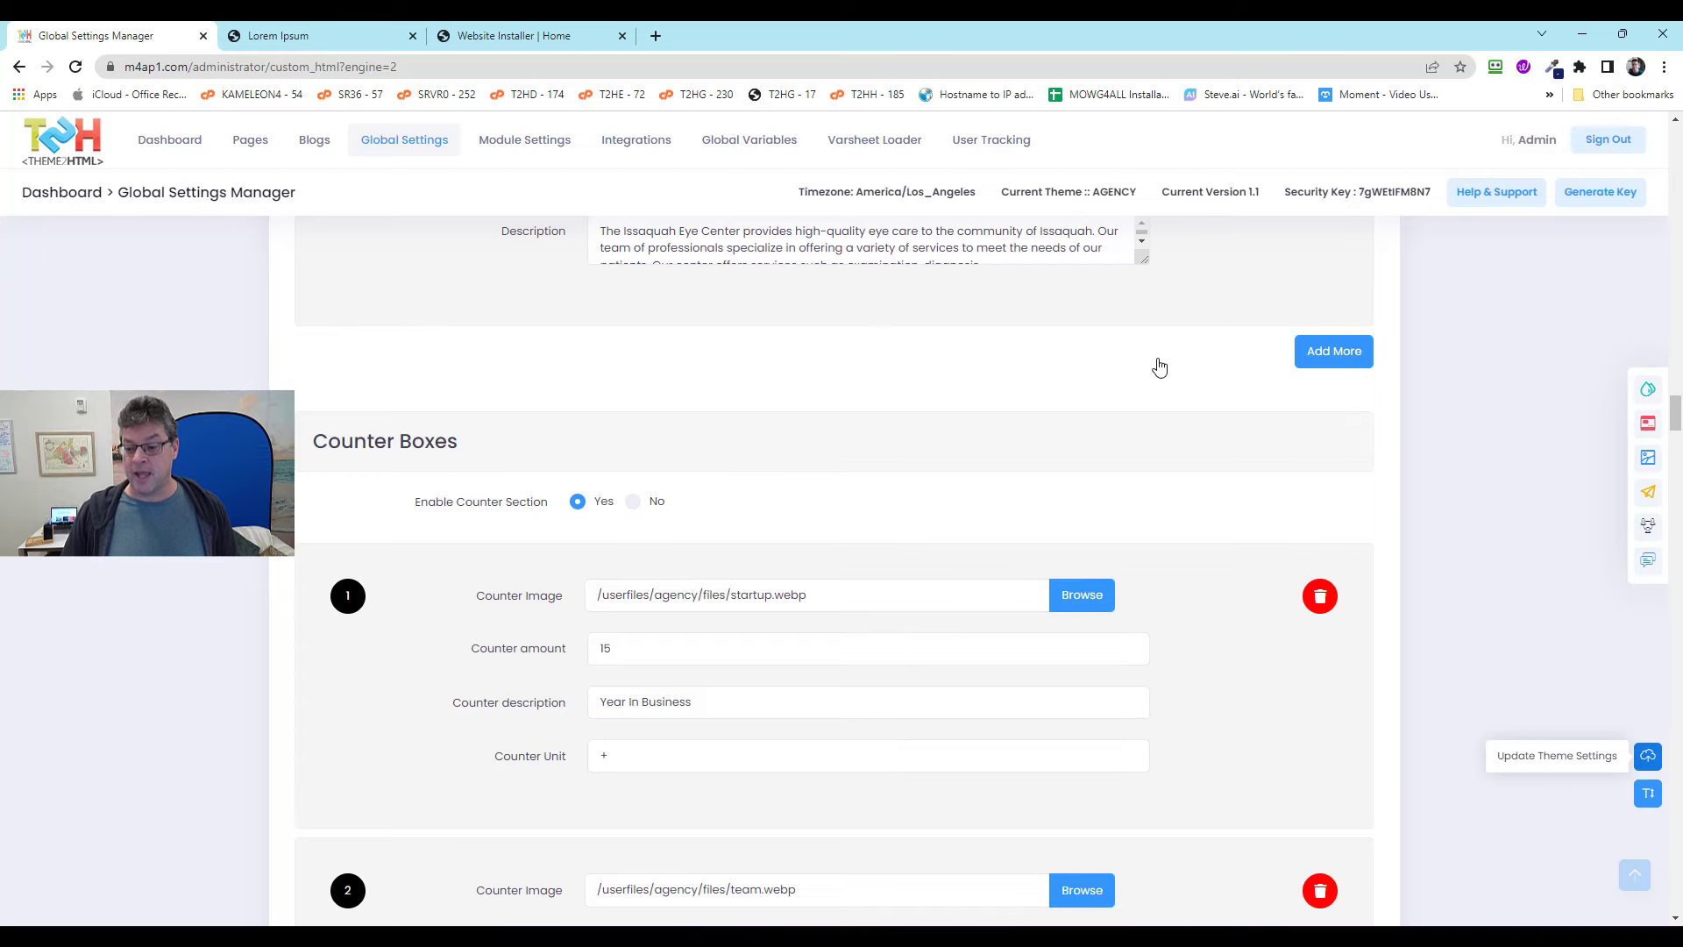
# Switch to the website's front page and examine the generated text in the banner, About section and Latest Stories cards.
pyautogui.click(292, 40)
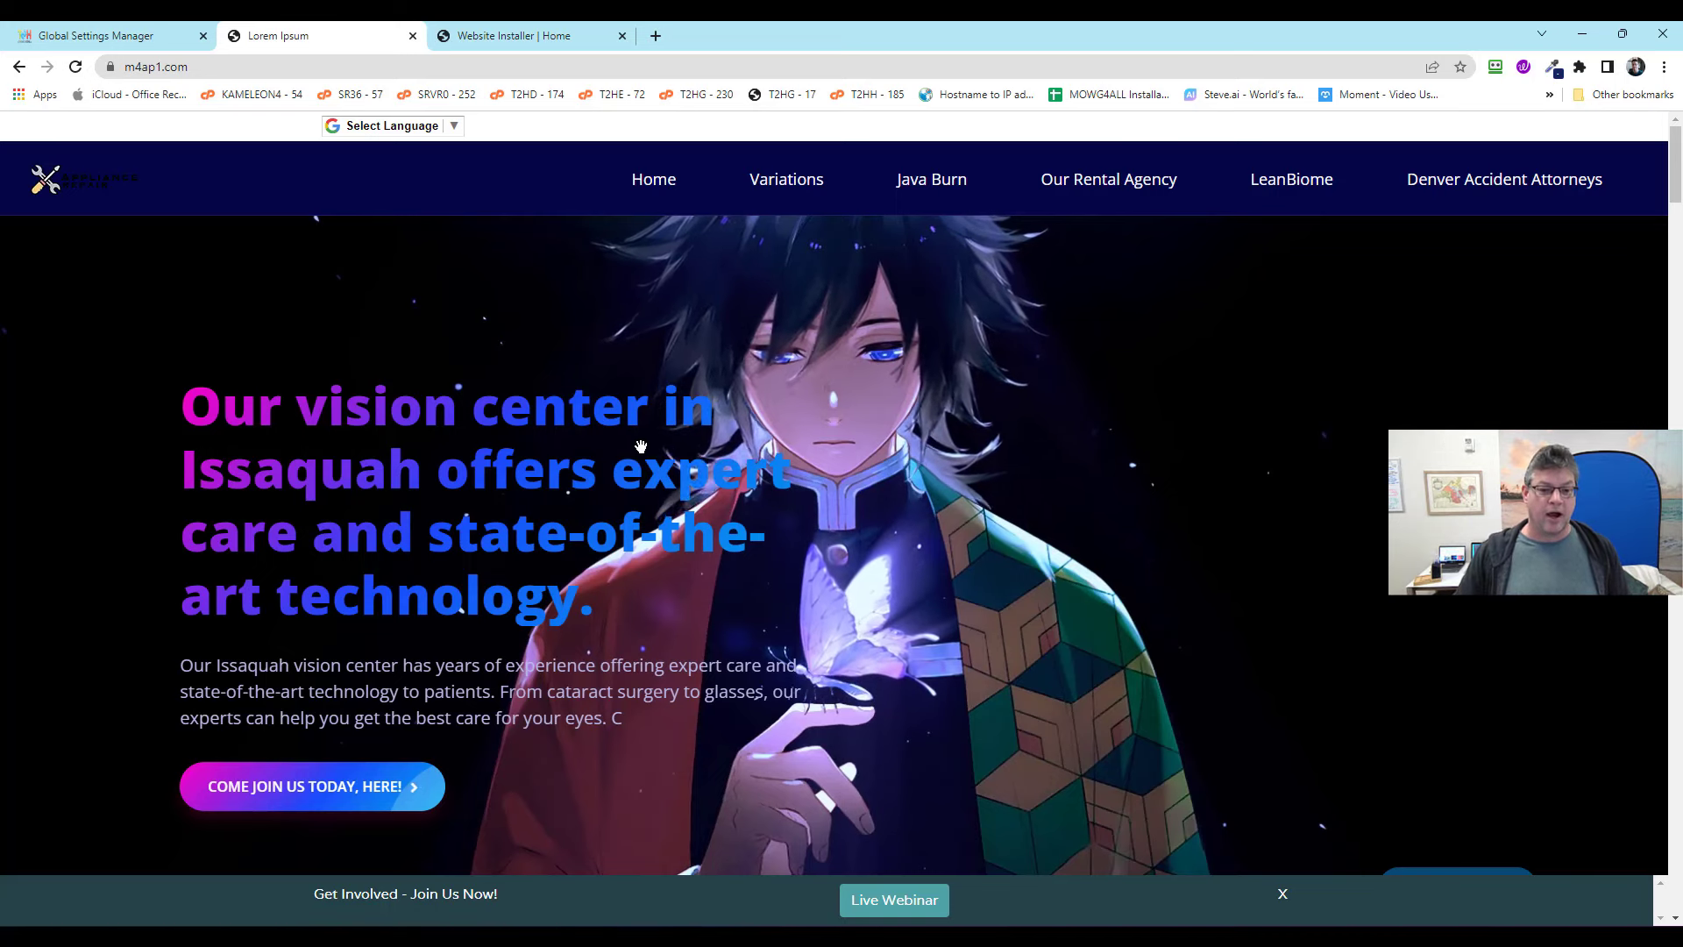
pyautogui.scroll(-1, 474, 403)
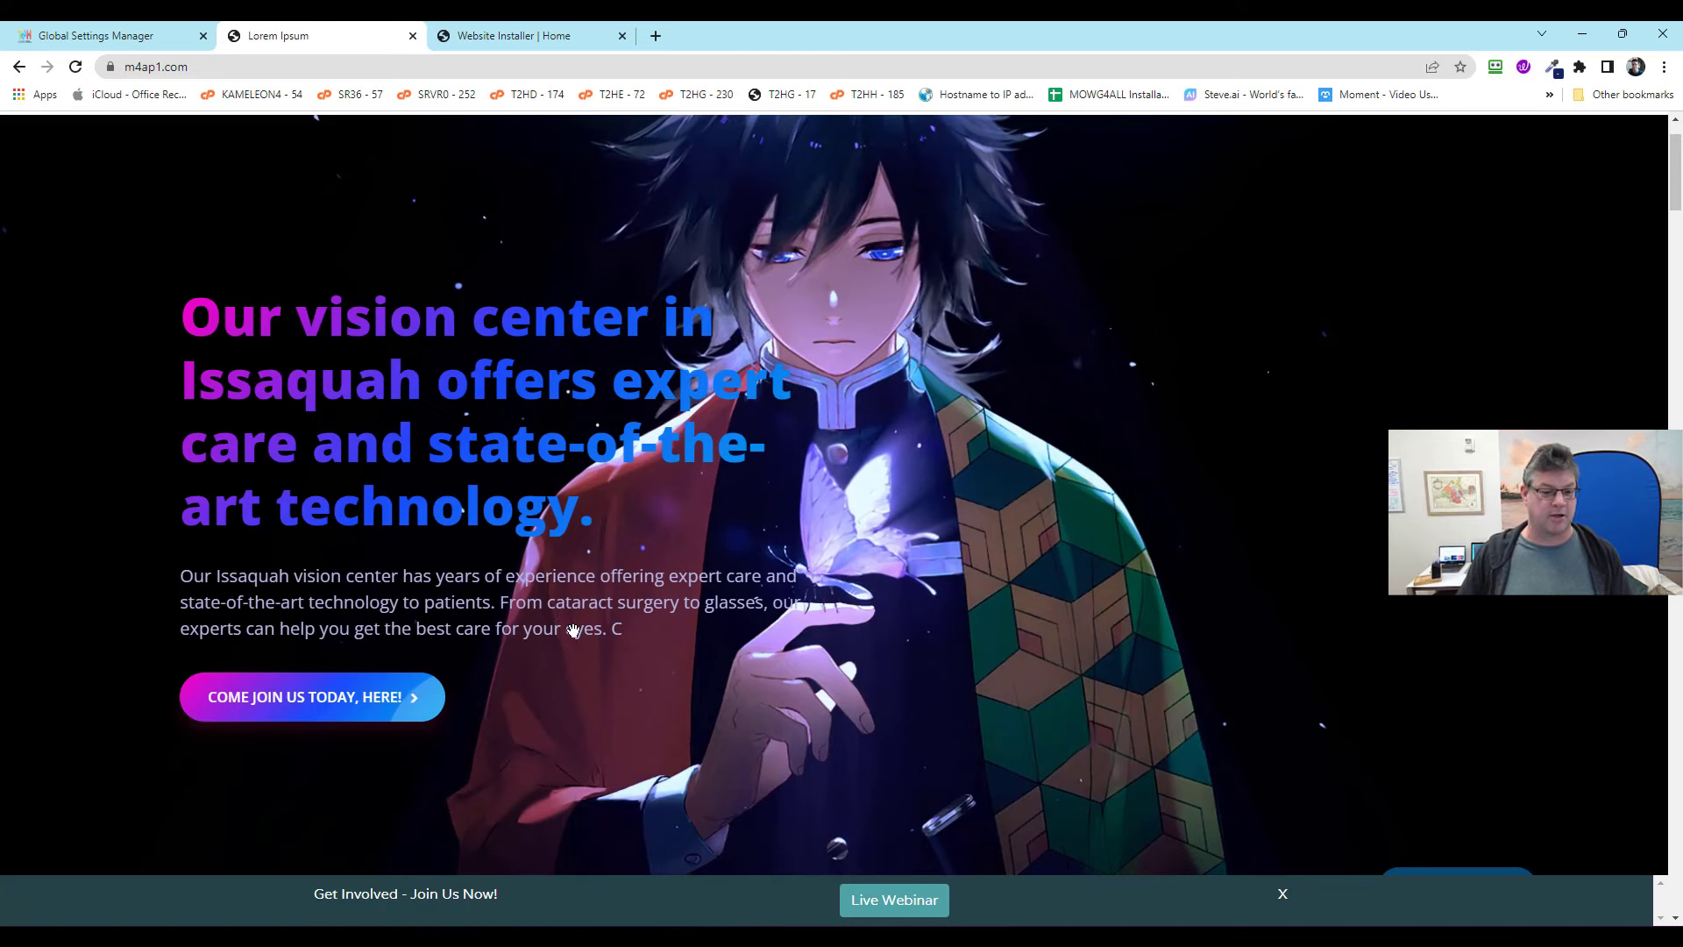
pyautogui.scroll(-3, 1129, 499)
pyautogui.scroll(-2, 793, 392)
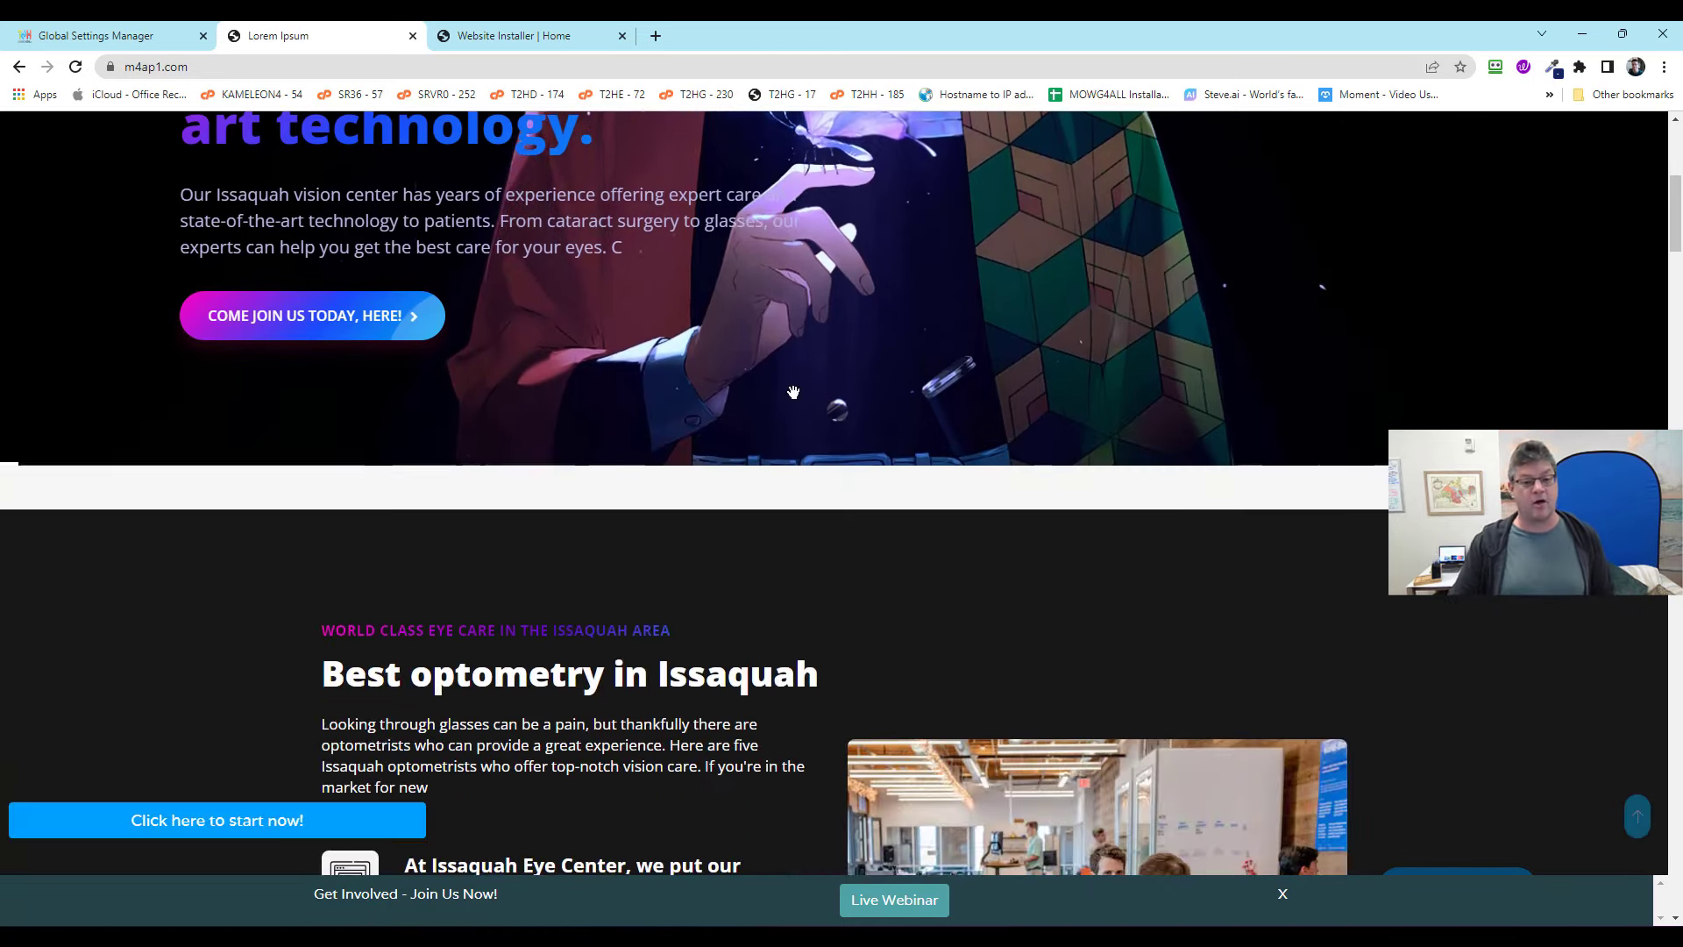
pyautogui.scroll(-5, 1261, 429)
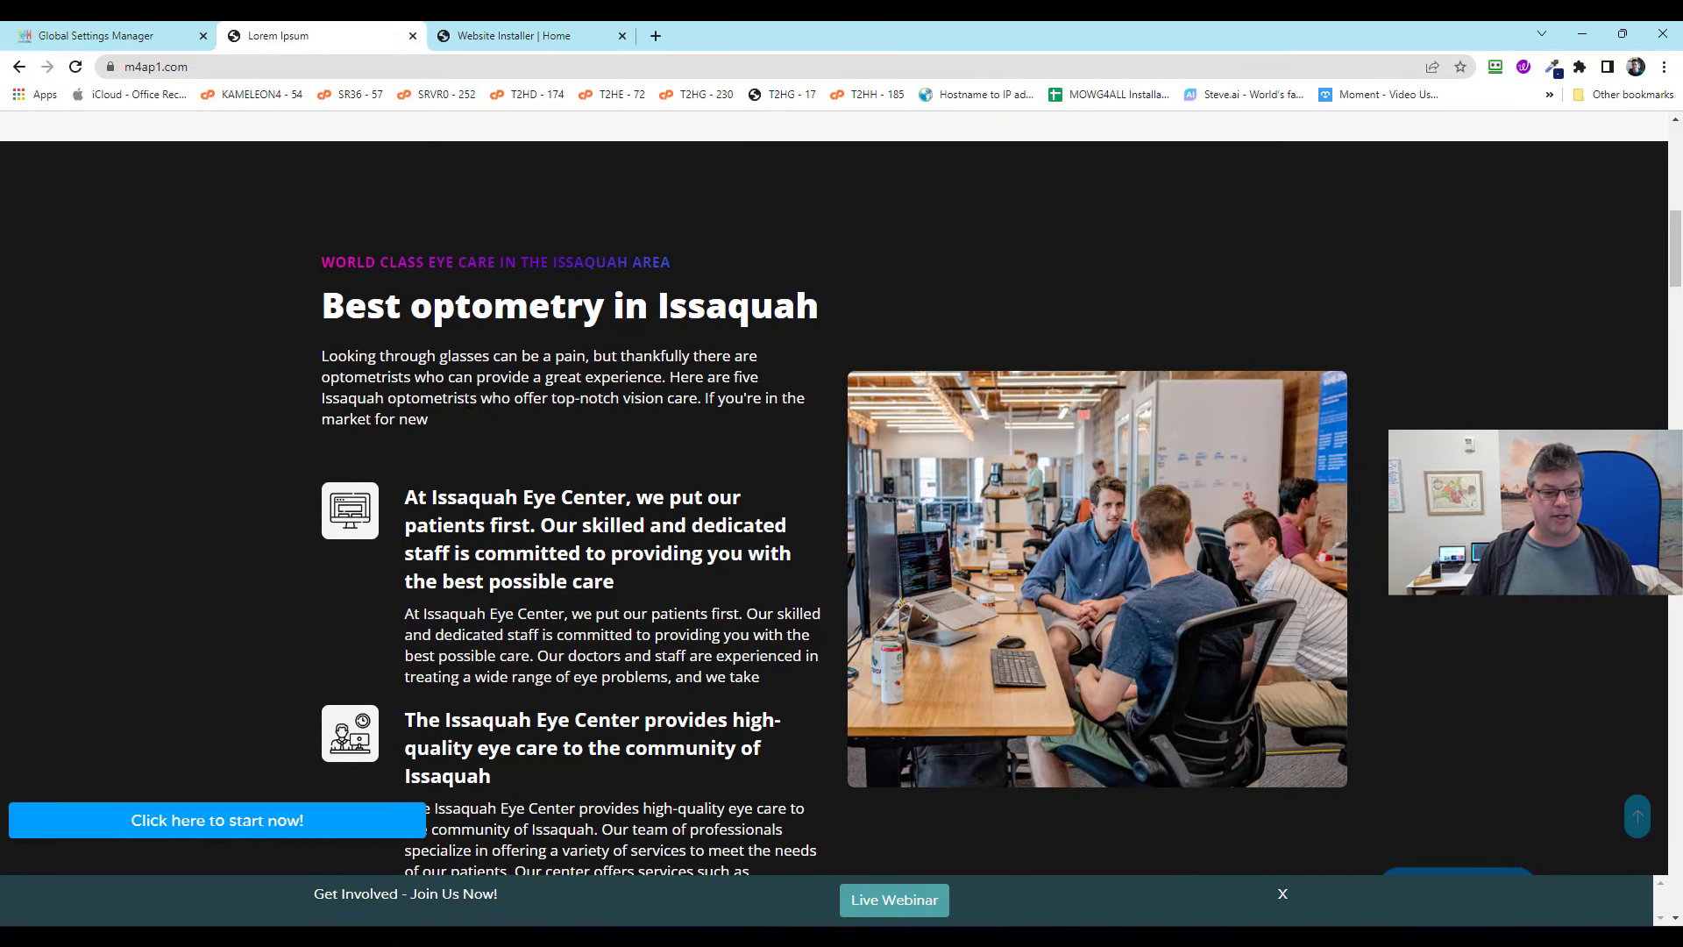
pyautogui.scroll(-6, 502, 419)
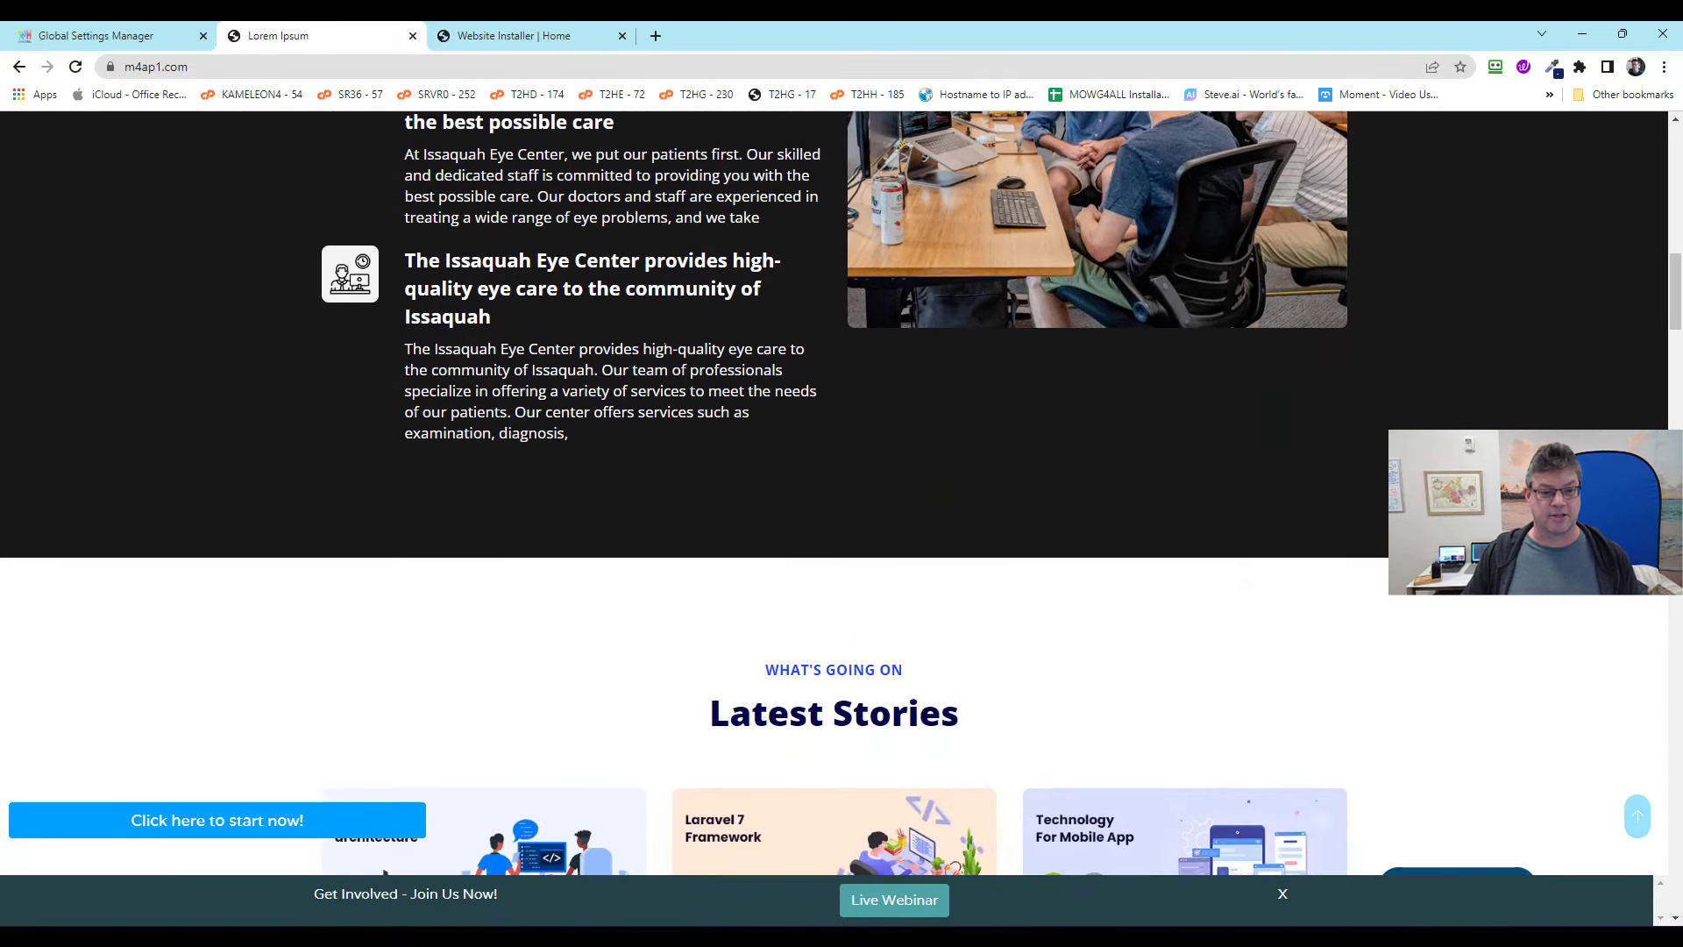
pyautogui.scroll(-9, 864, 266)
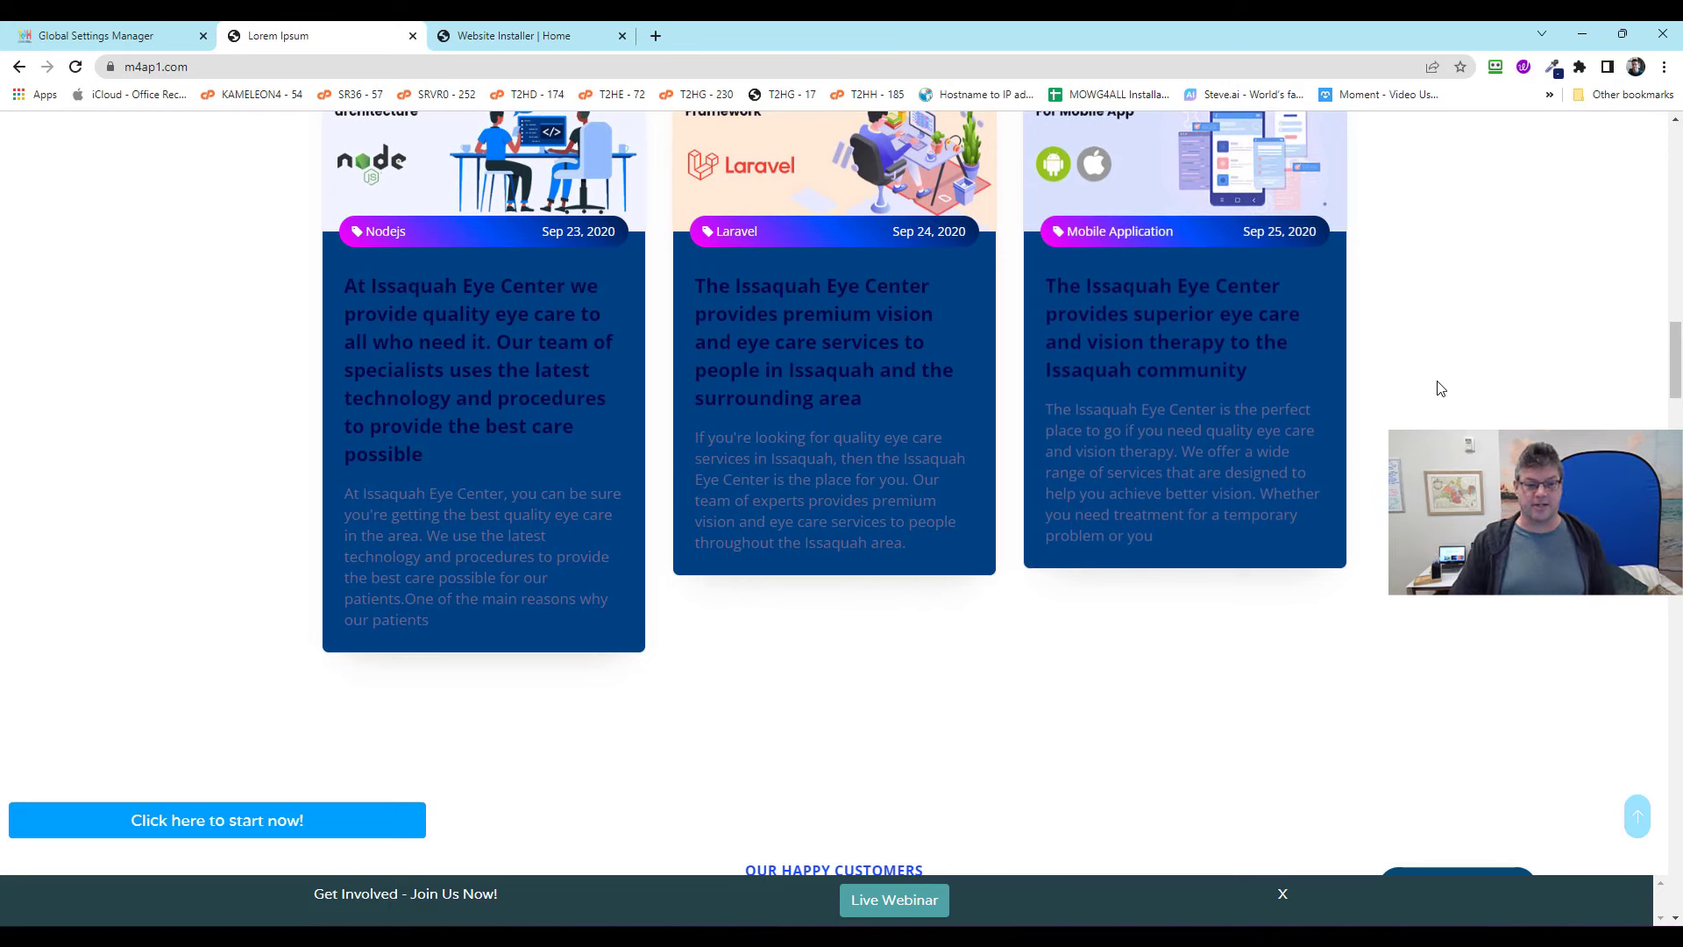
# Examine the front page's counters, the generated text under the portfolio images and the "Comprehensive care for your vision" service cards.
pyautogui.scroll(-10, 1440, 388)
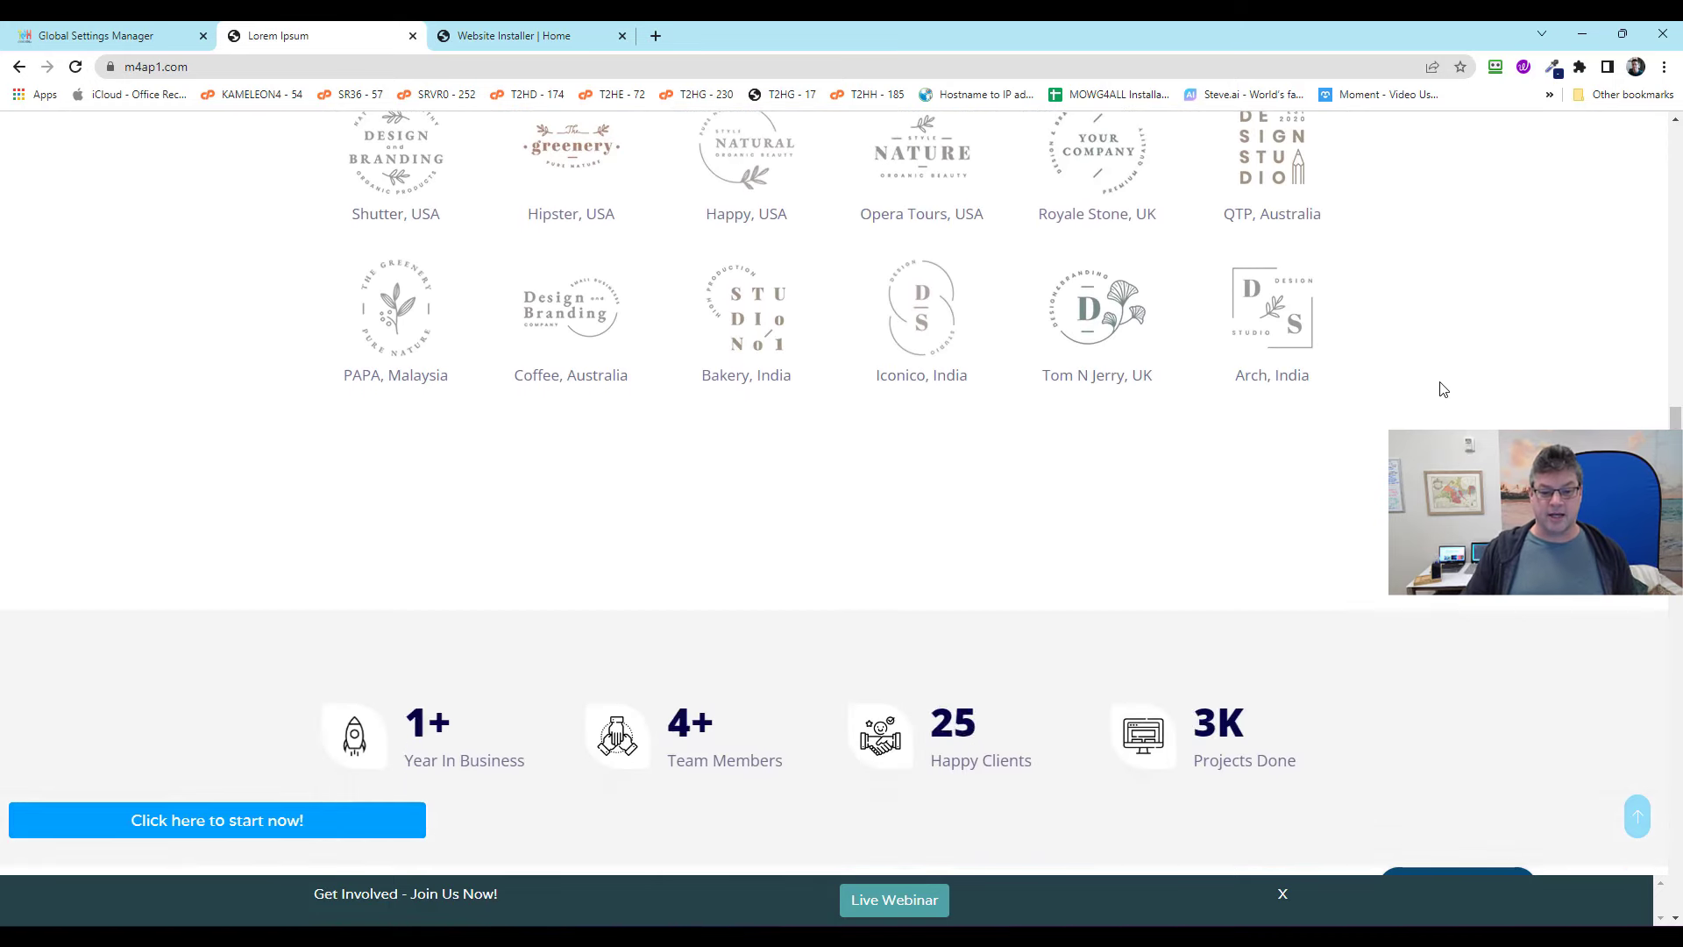
pyautogui.scroll(-14, 1442, 388)
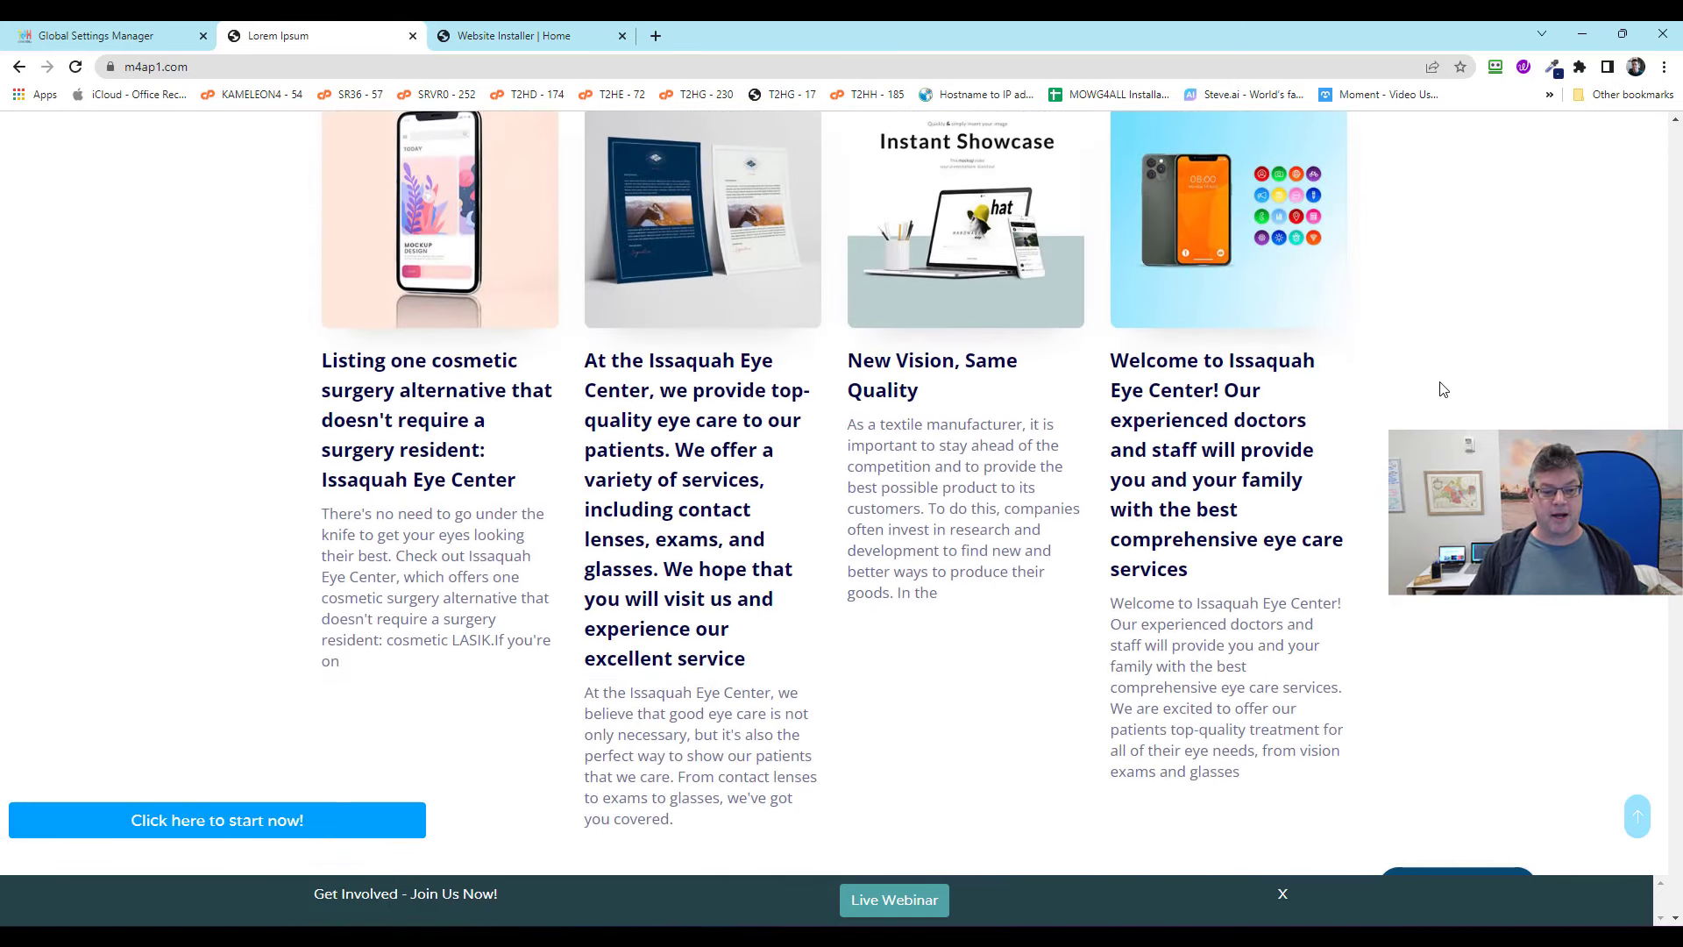
pyautogui.scroll(-1, 1441, 388)
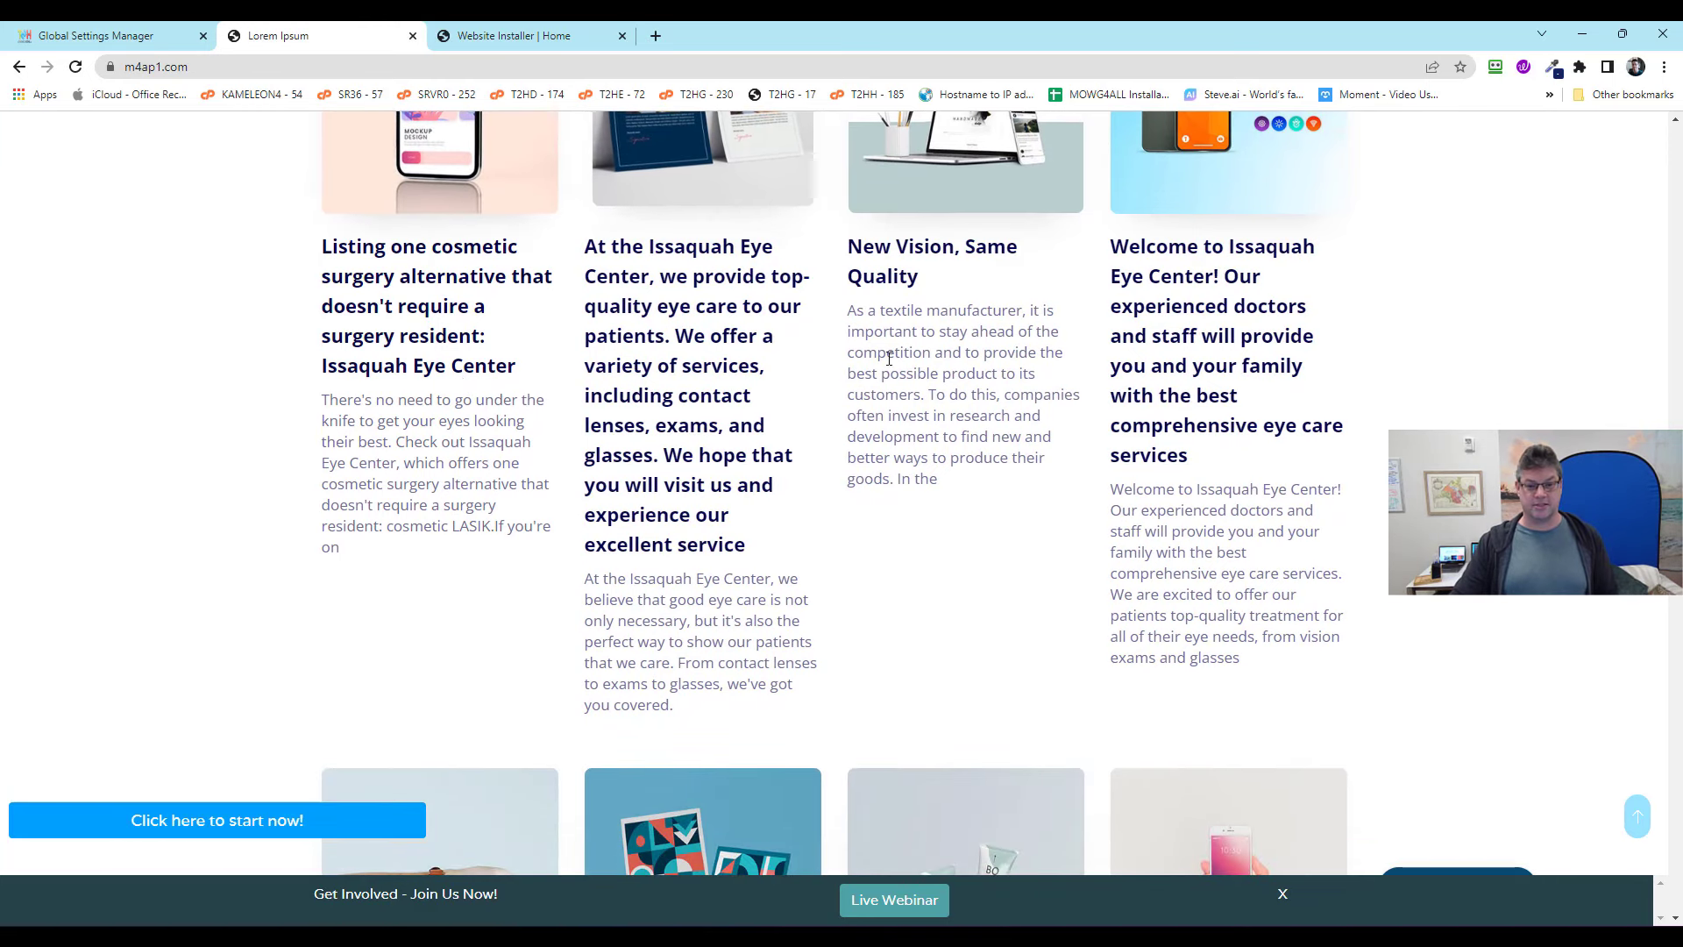
pyautogui.scroll(-9, 1399, 318)
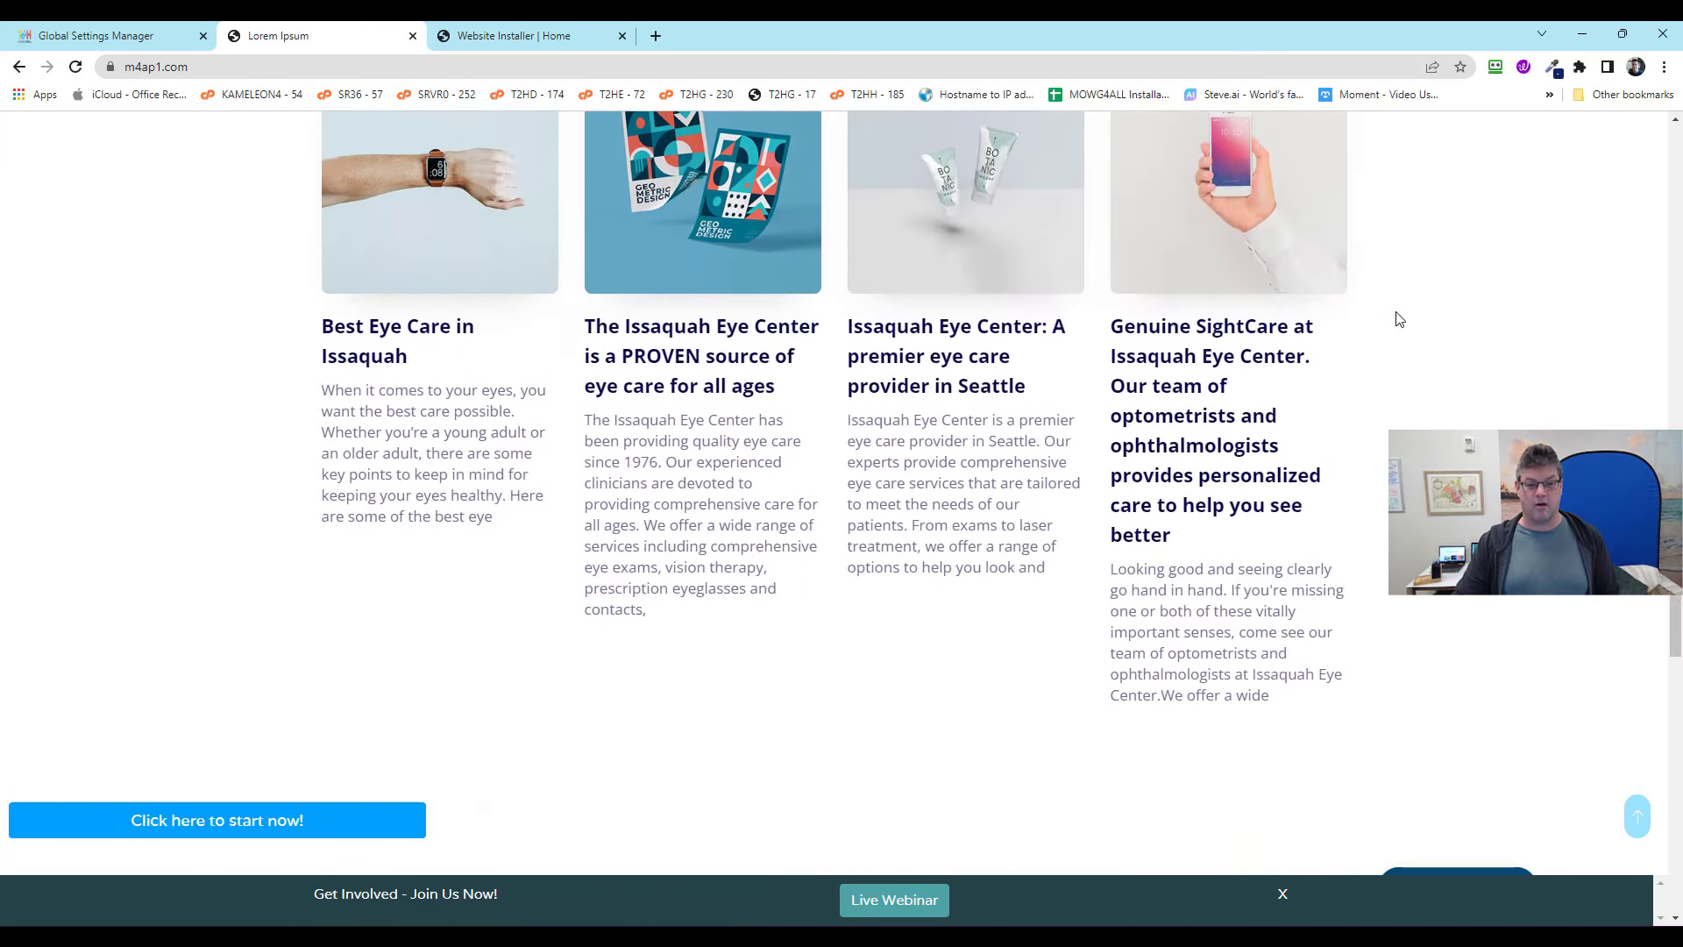
pyautogui.scroll(-8, 1399, 318)
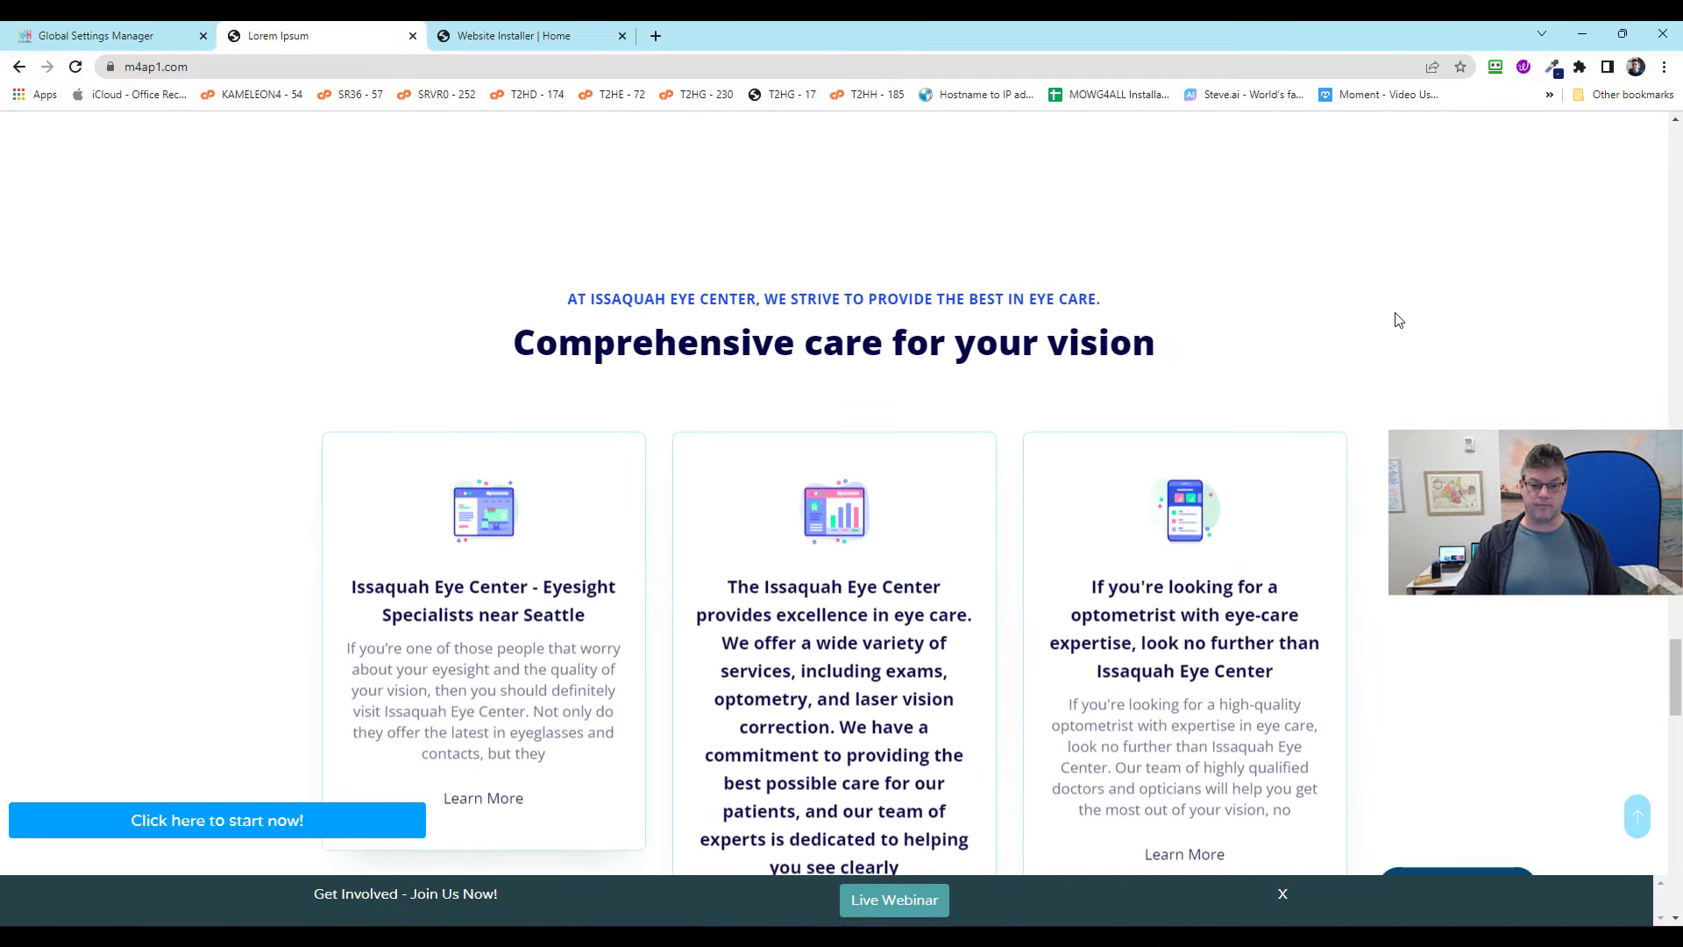
pyautogui.scroll(-10, 1399, 318)
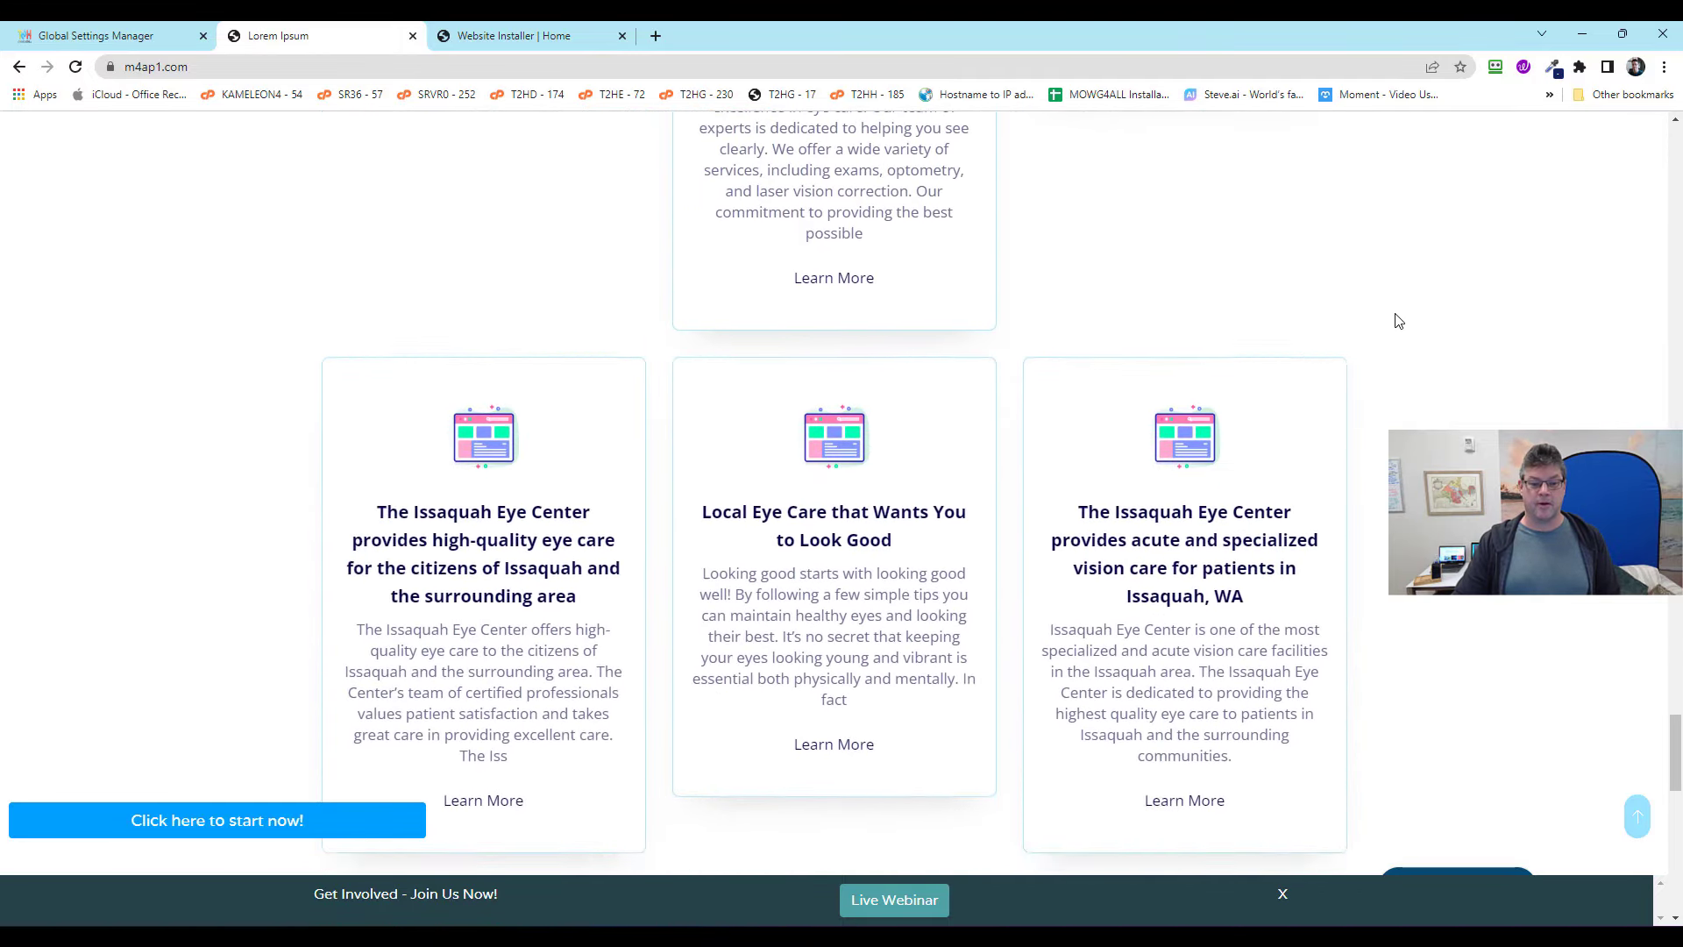
pyautogui.scroll(-4, 1399, 321)
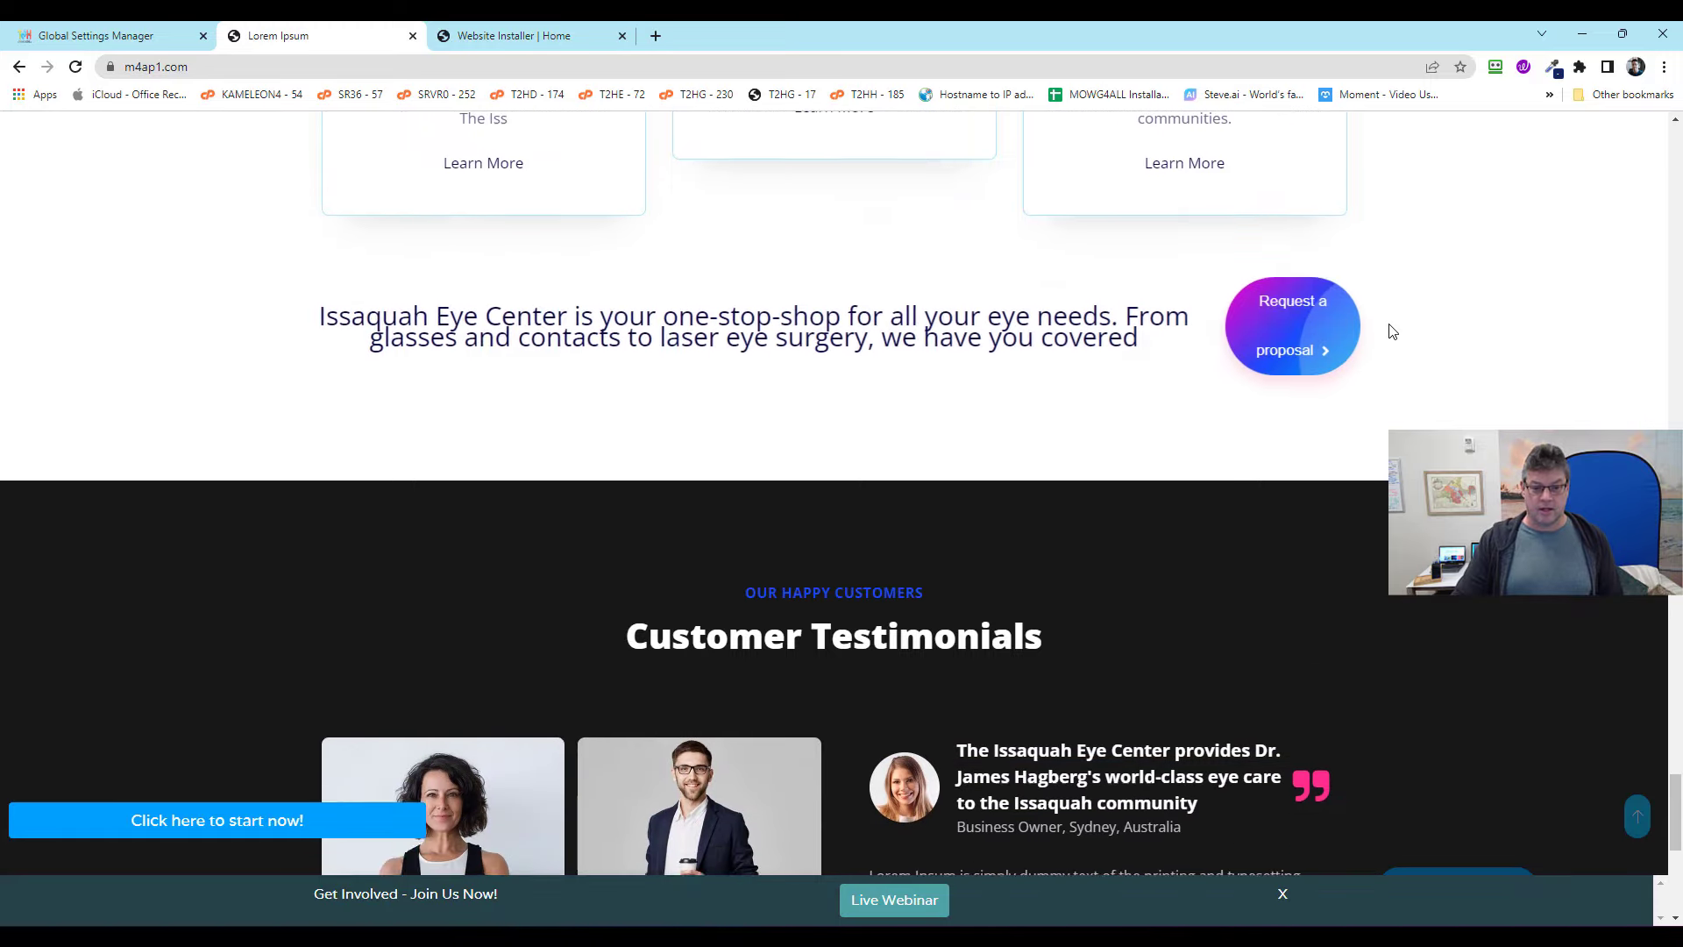
# Check the services bottom heading, the Customer Testimonials text and the footer, and return to the start of the front page.
pyautogui.scroll(2, 1389, 335)
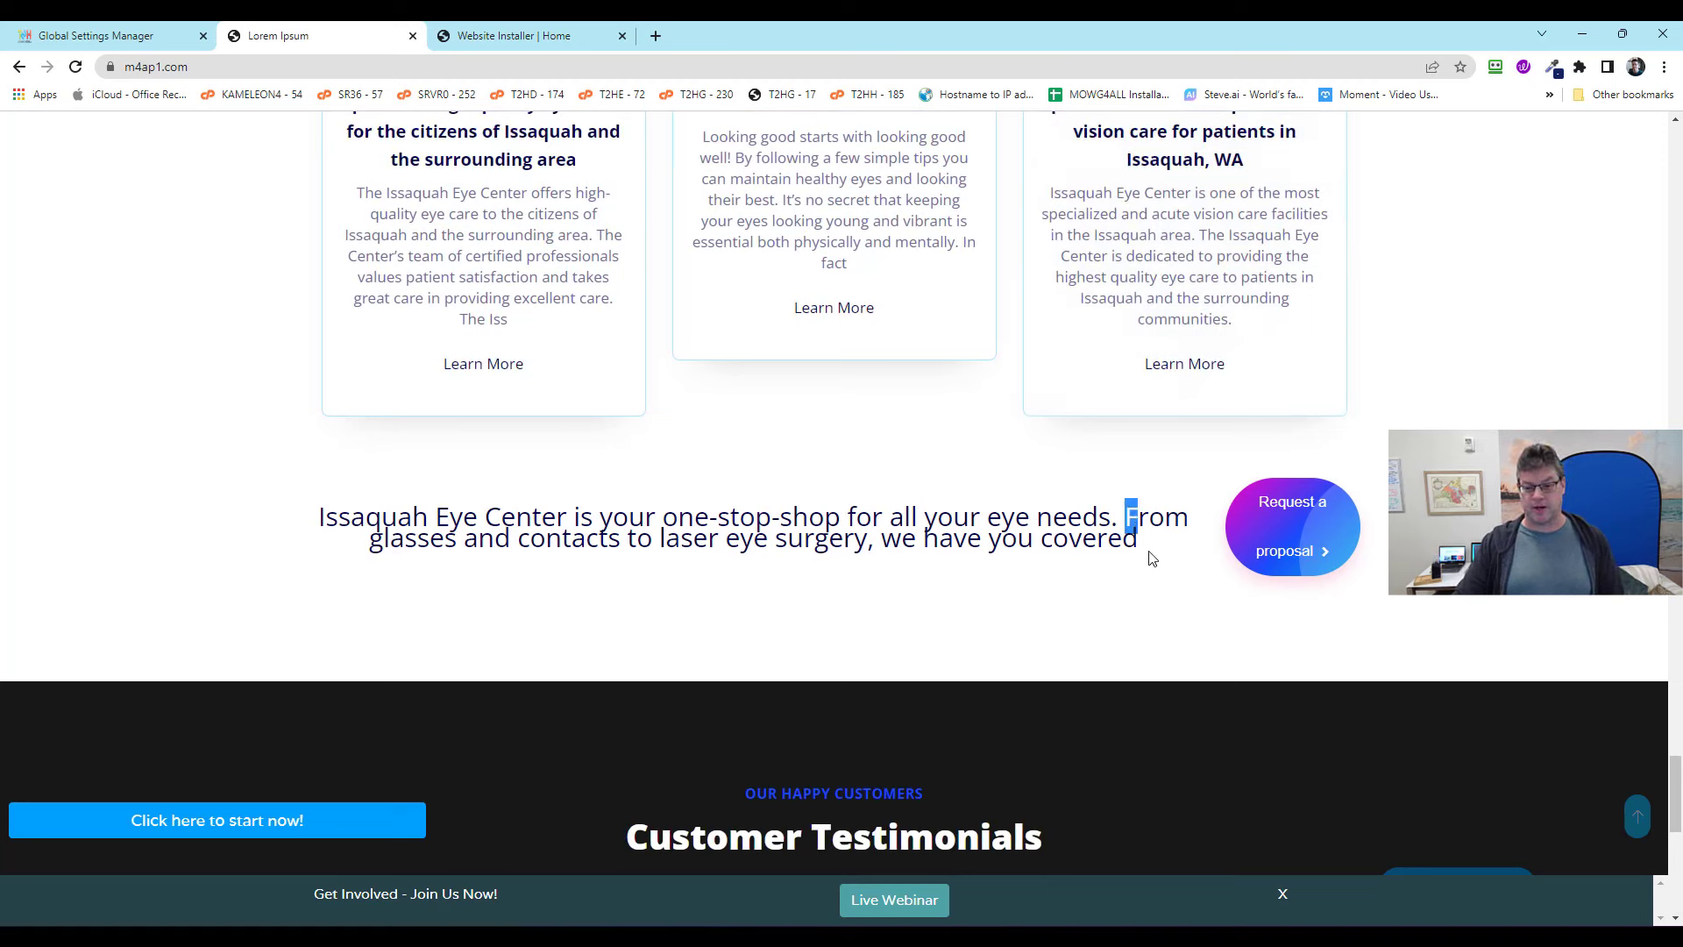
pyautogui.moveTo(1142, 543); pyautogui.dragTo(1109, 522)
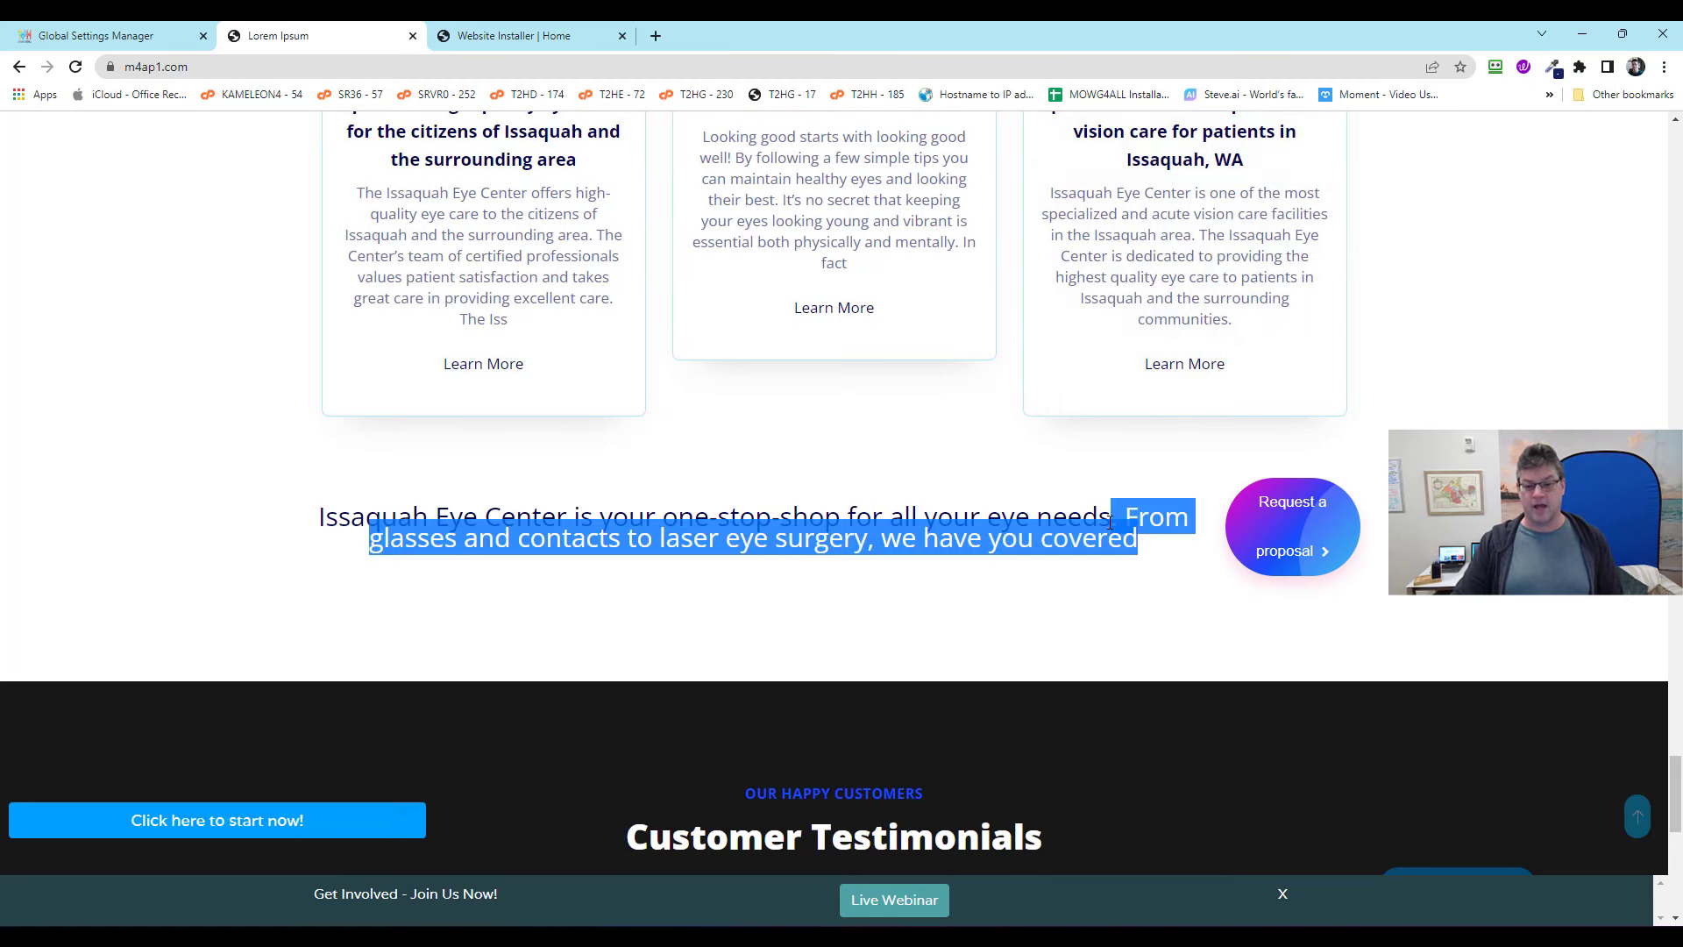
pyautogui.click(274, 507)
pyautogui.scroll(-5, 917, 494)
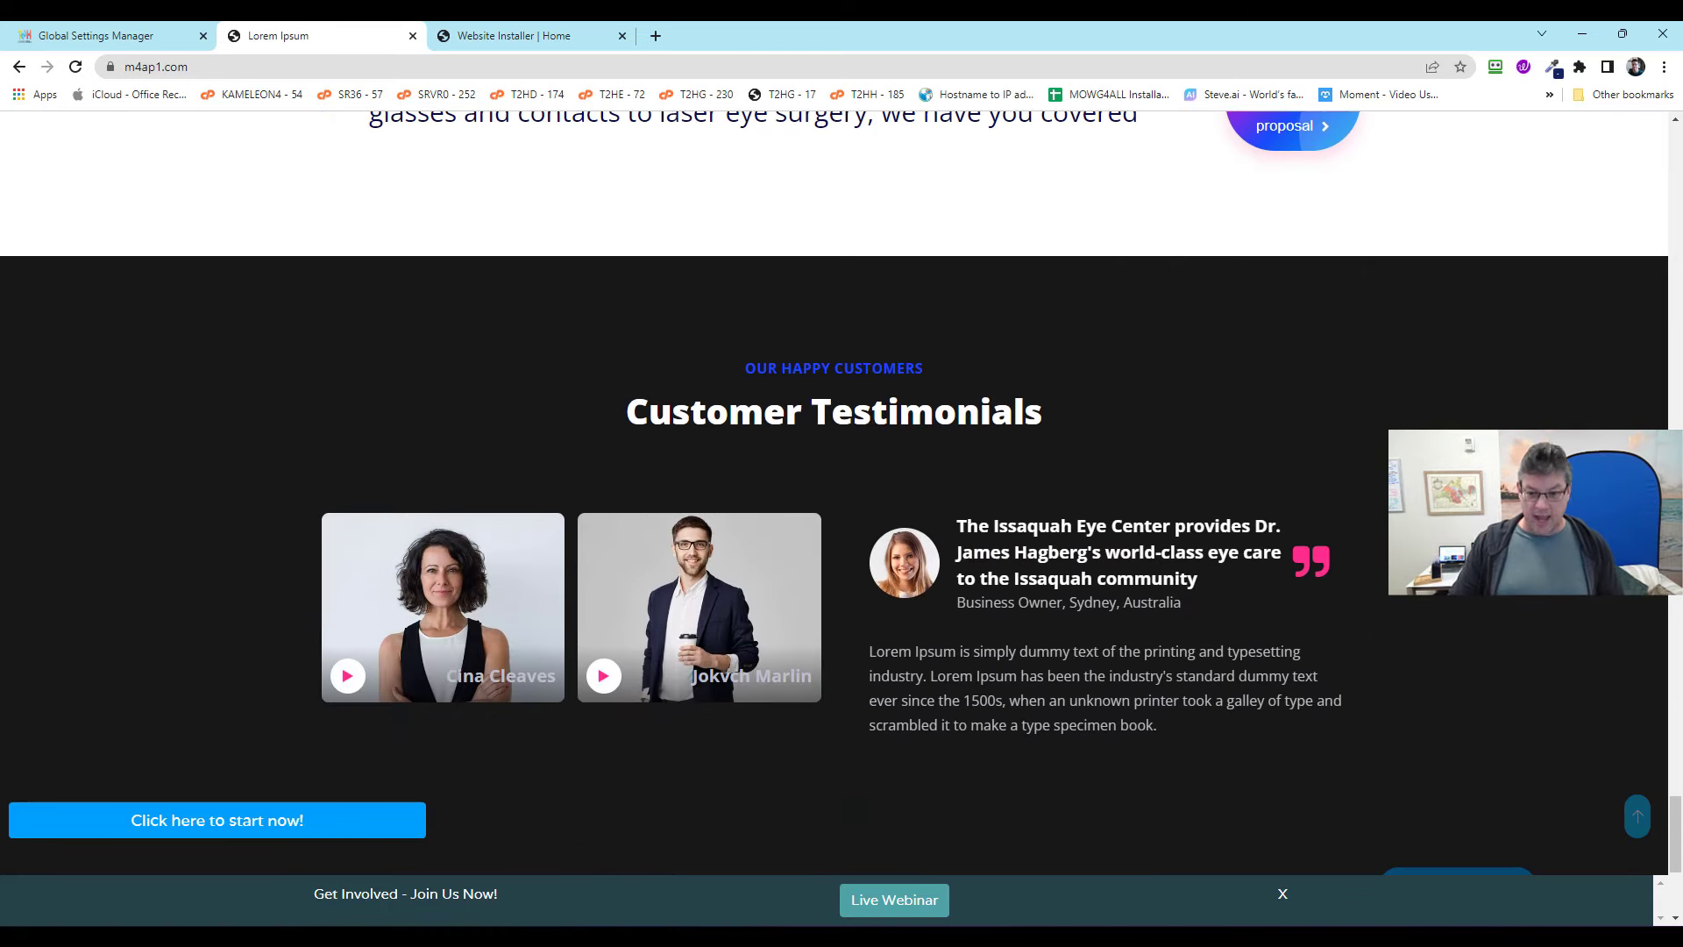
pyautogui.scroll(-3, 834, 479)
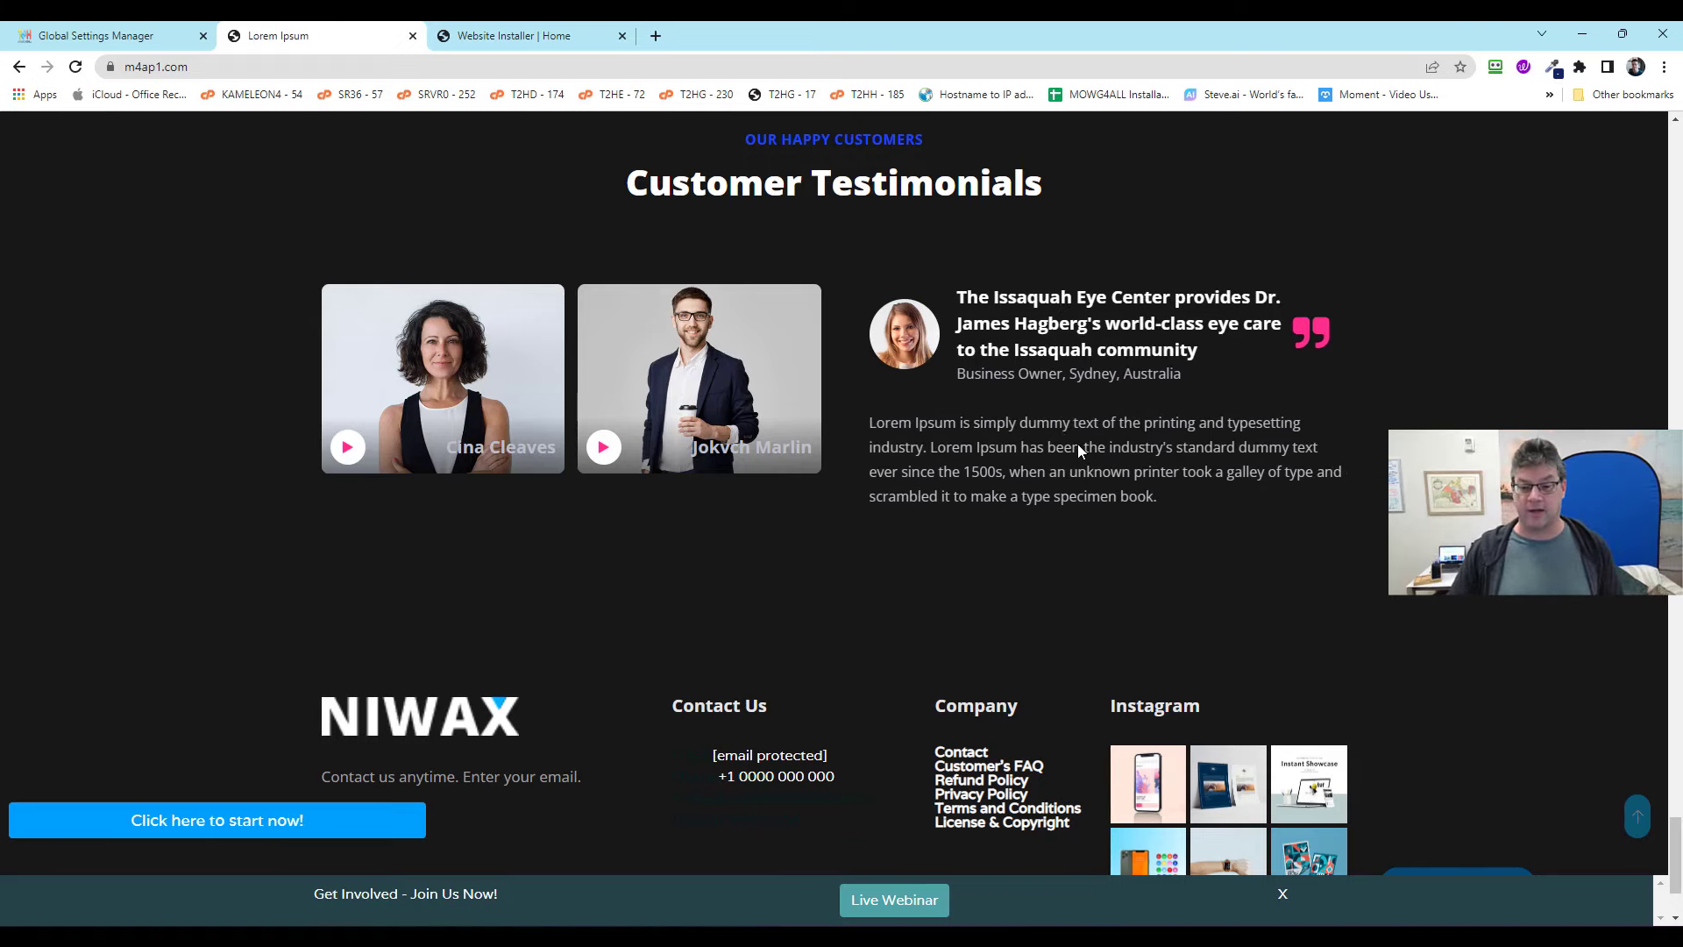
pyautogui.moveTo(1190, 428); pyautogui.dragTo(848, 417)
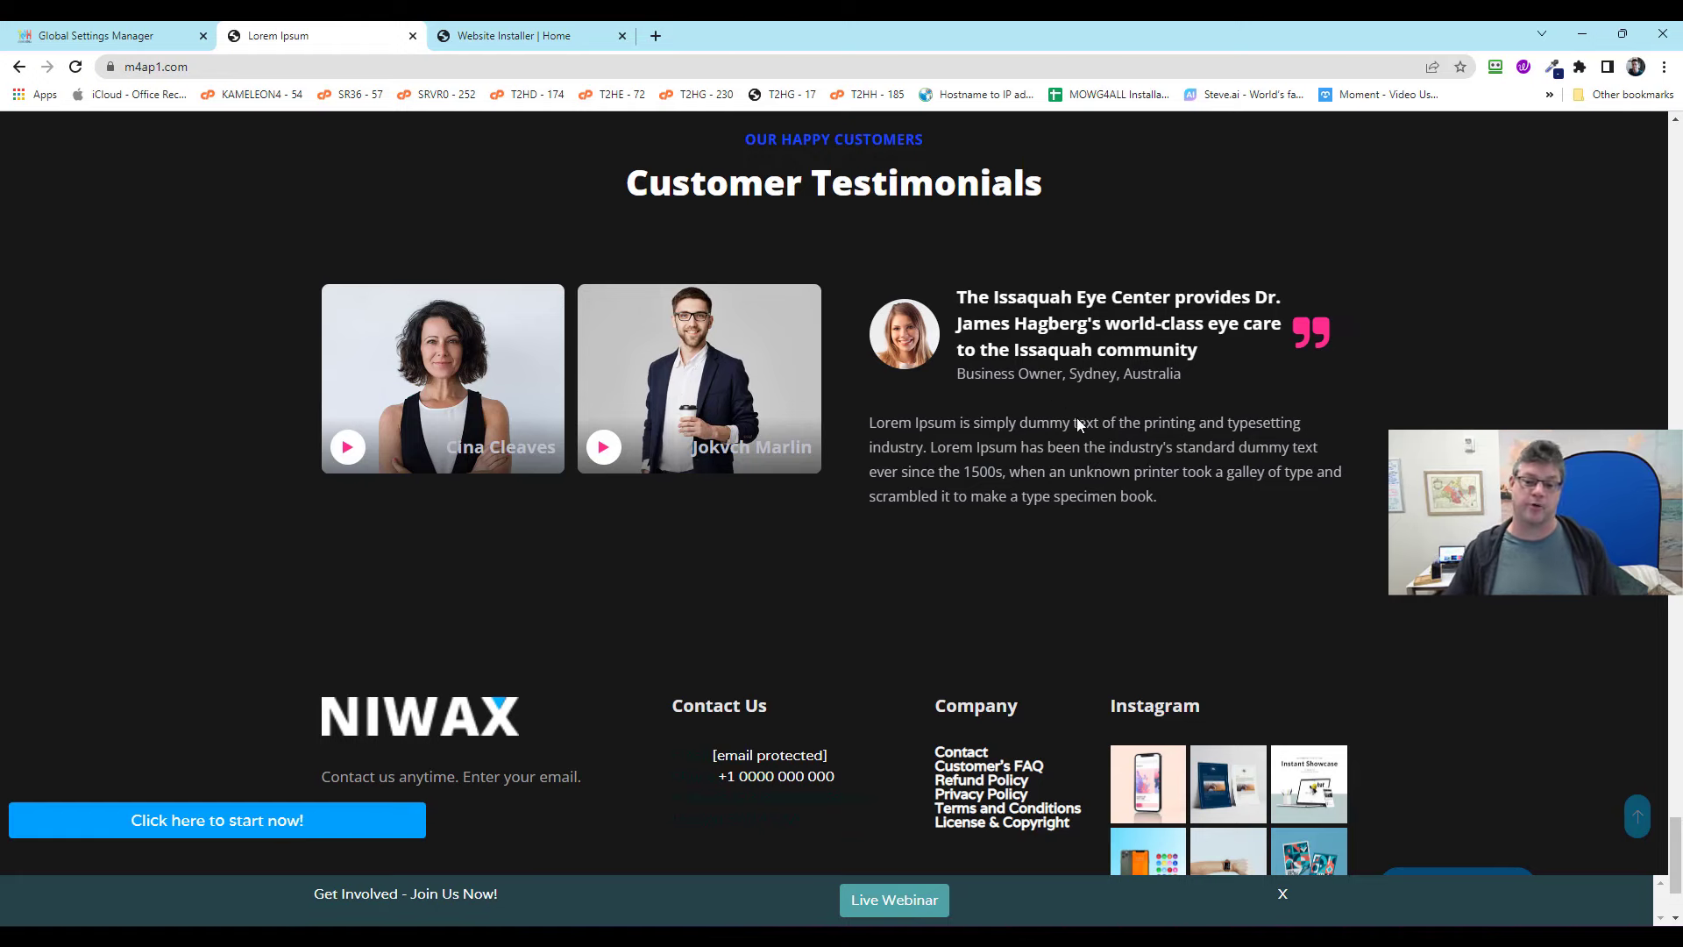
pyautogui.scroll(-1, 1074, 430)
pyautogui.scroll(-1, 1077, 452)
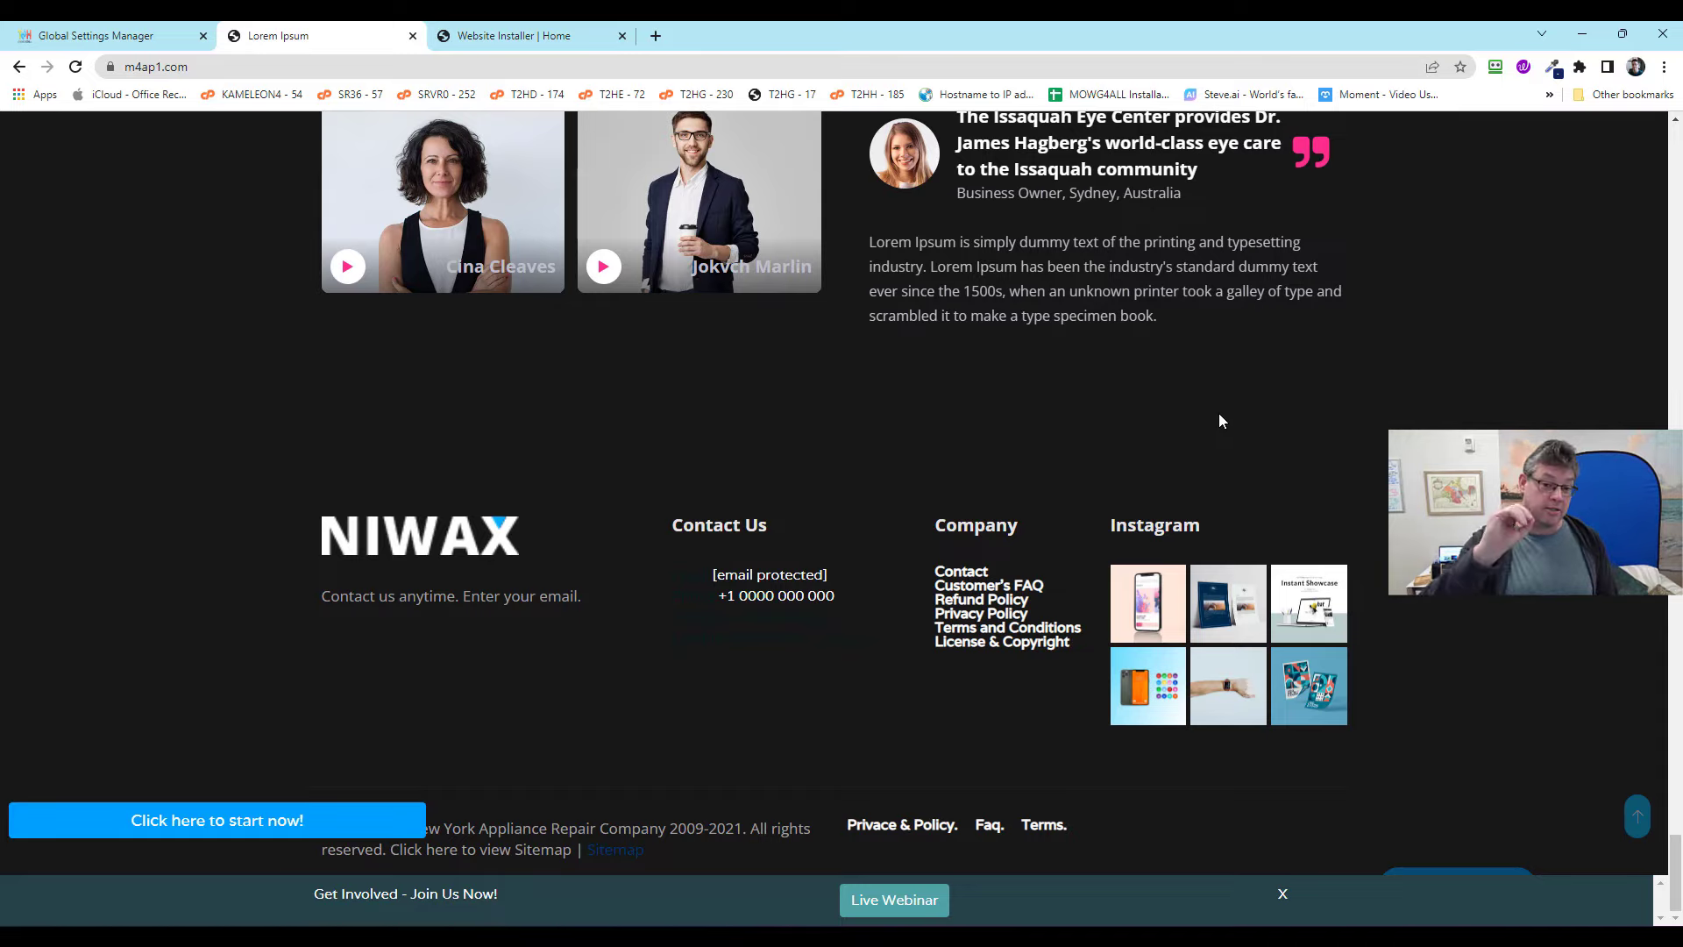
pyautogui.click(1637, 820)
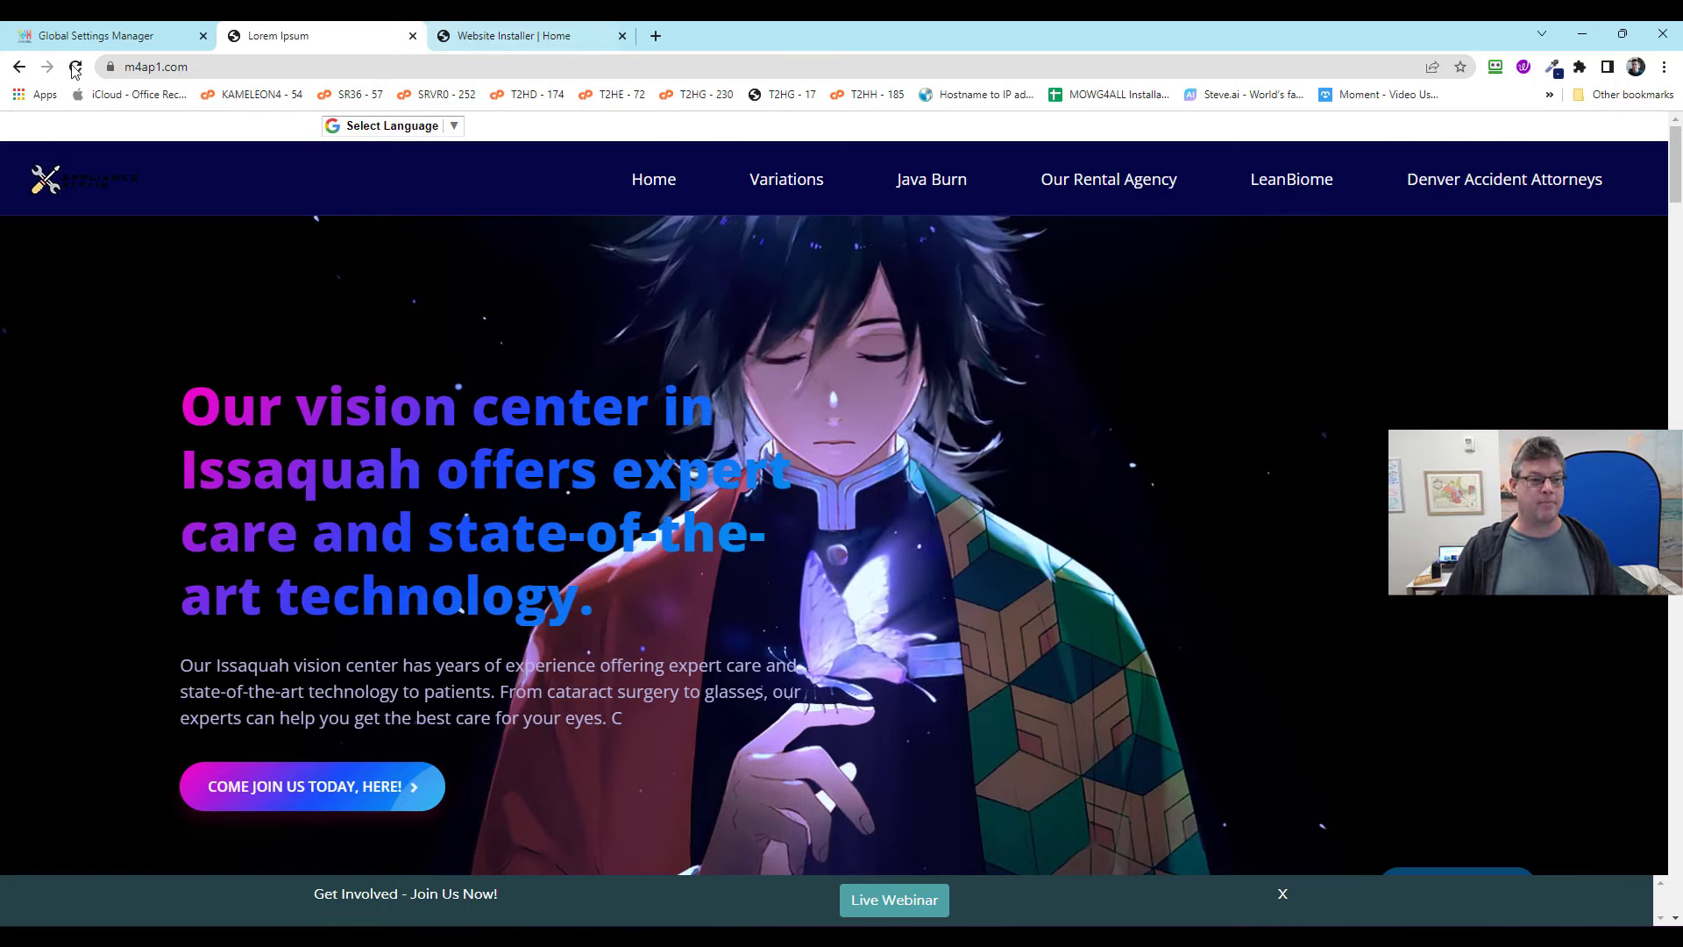
# In the Global Settings Manager, generate site-wide AI content titled Denver Residential Roofing with 50 words and the Engaging tone, and save the theme settings.
pyautogui.click(106, 35)
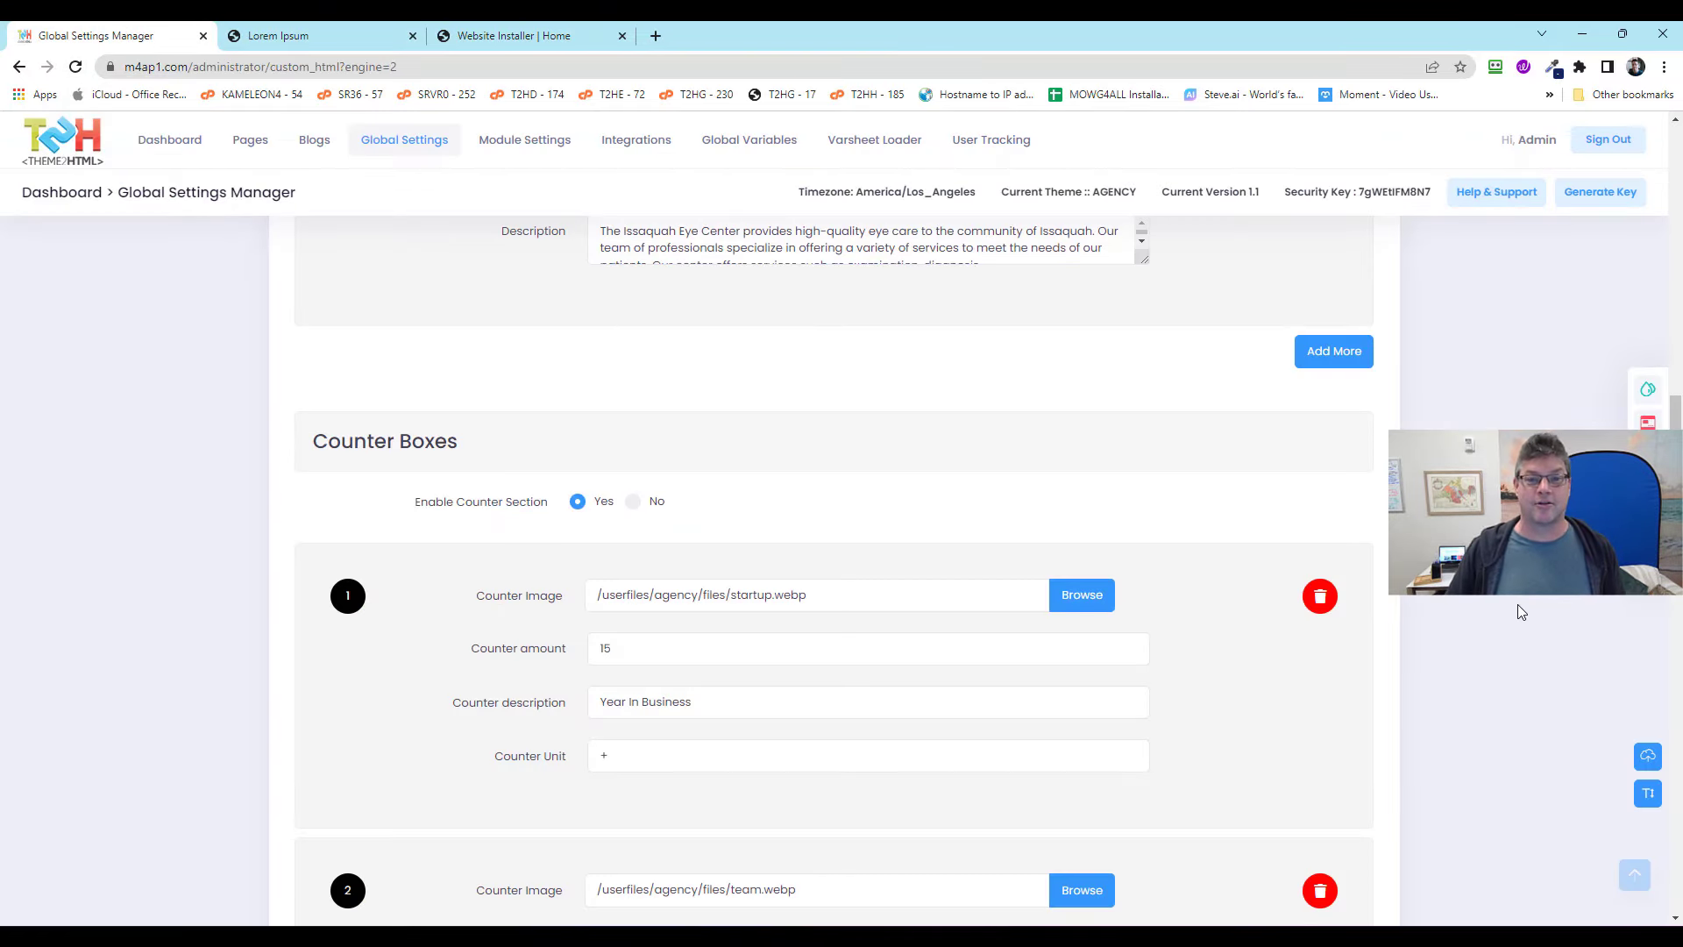
pyautogui.click(1647, 794)
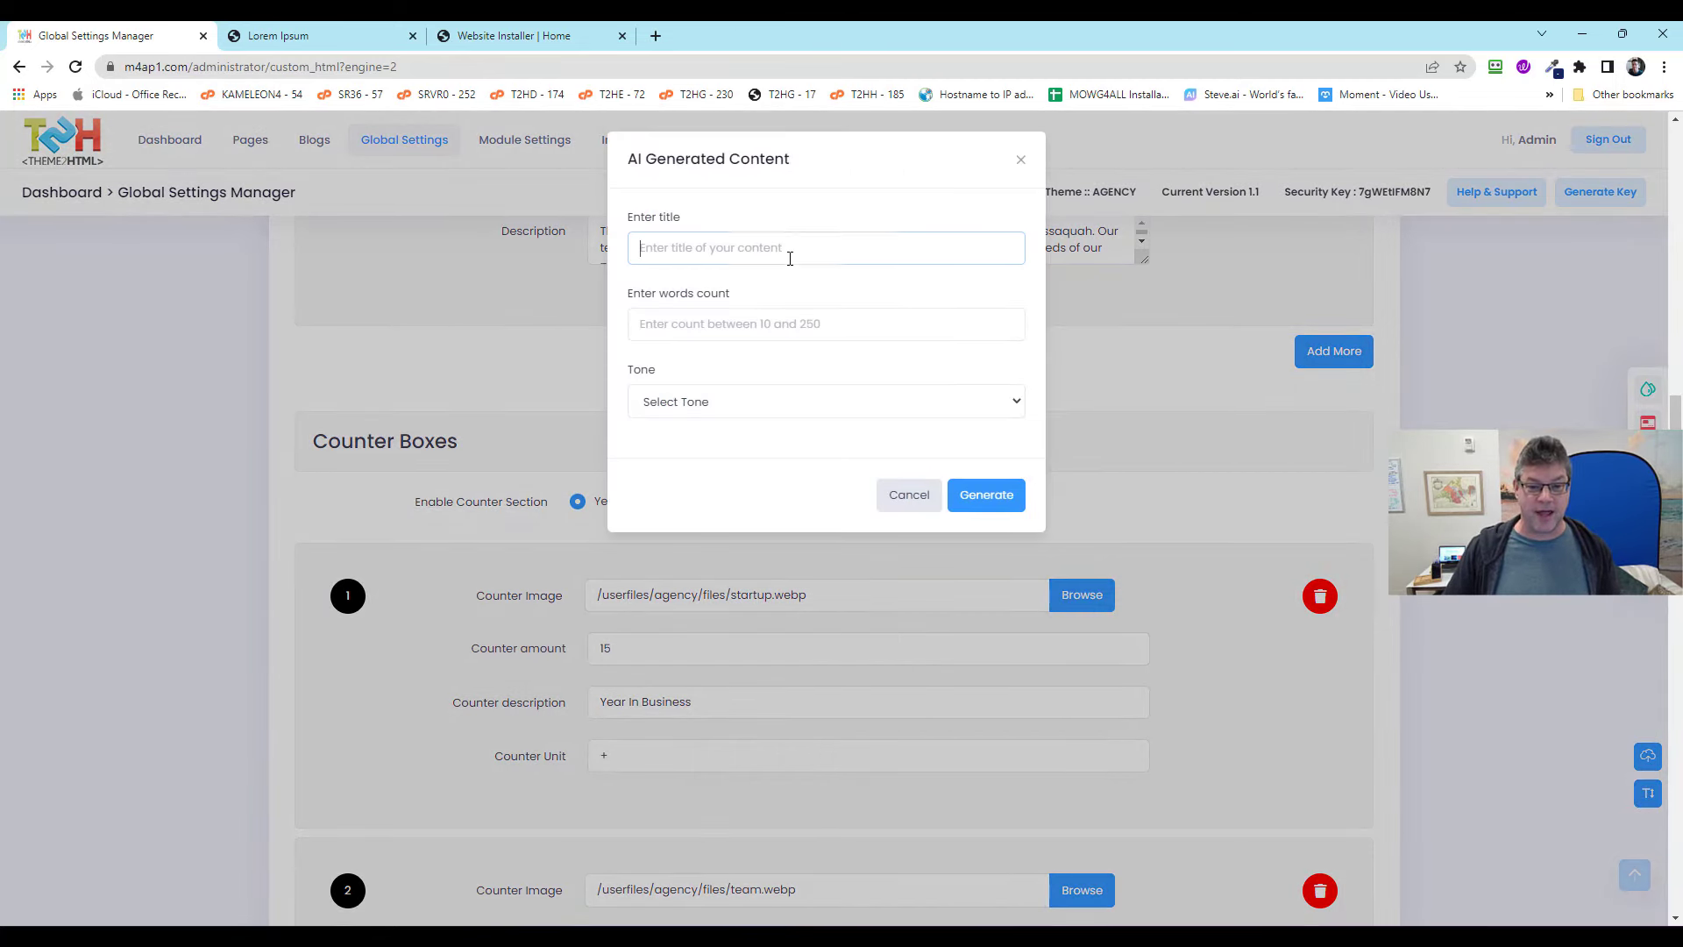
pyautogui.click(788, 258)
pyautogui.write('Den')
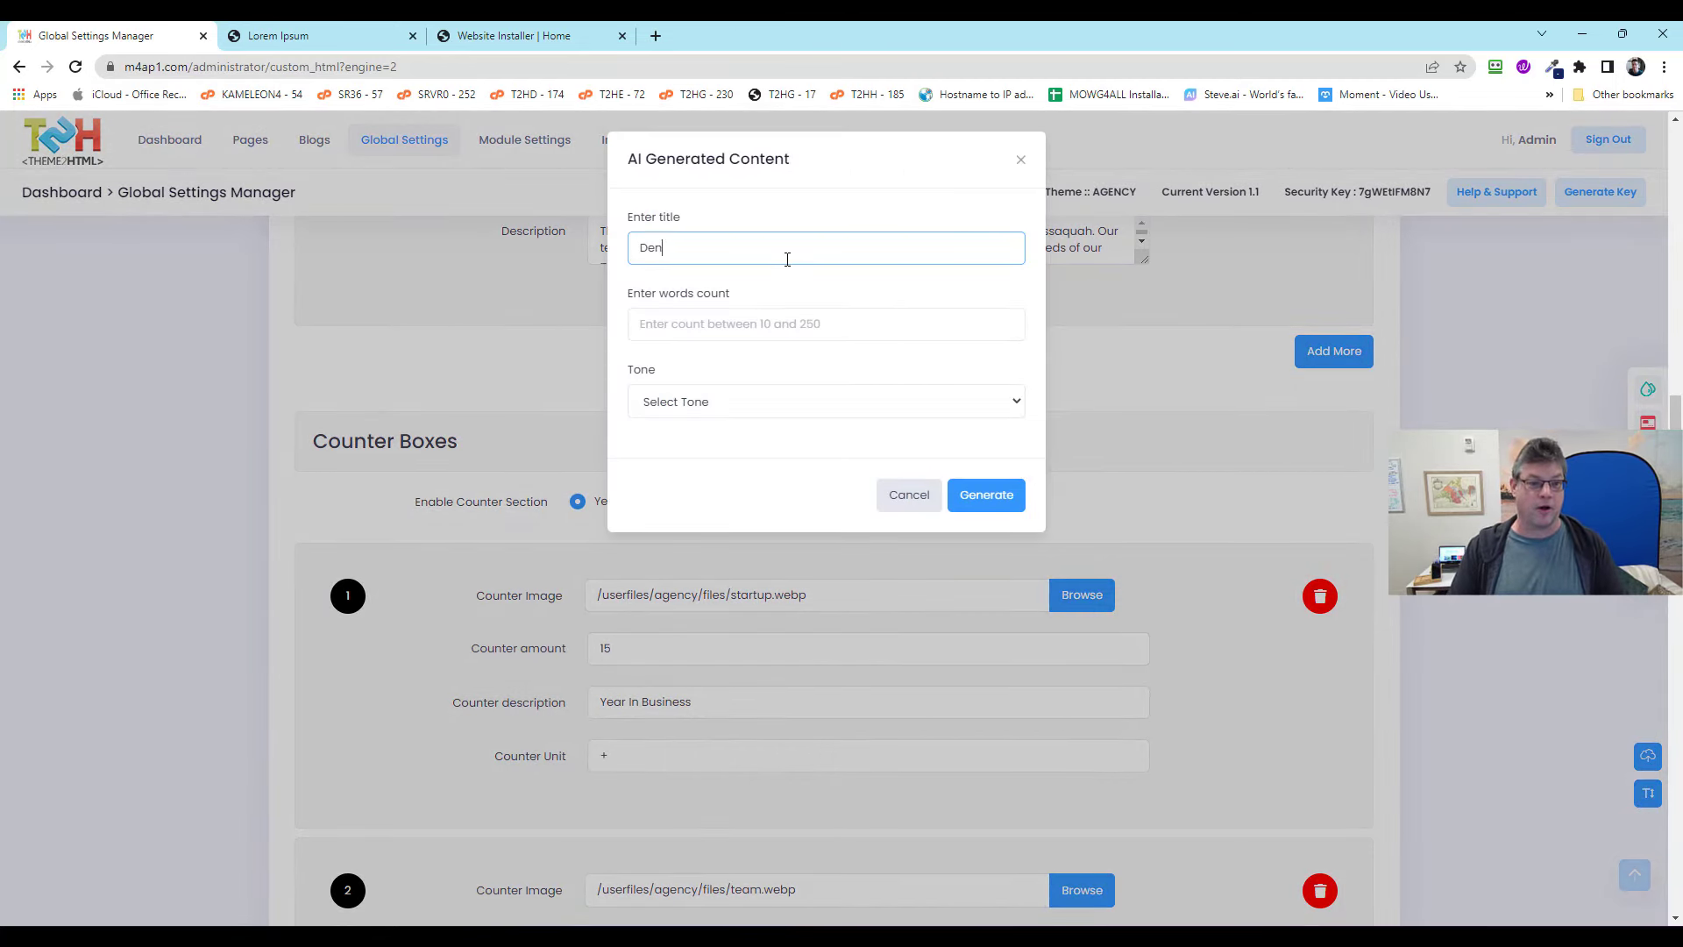
pyautogui.write('ver Residential Roofing')
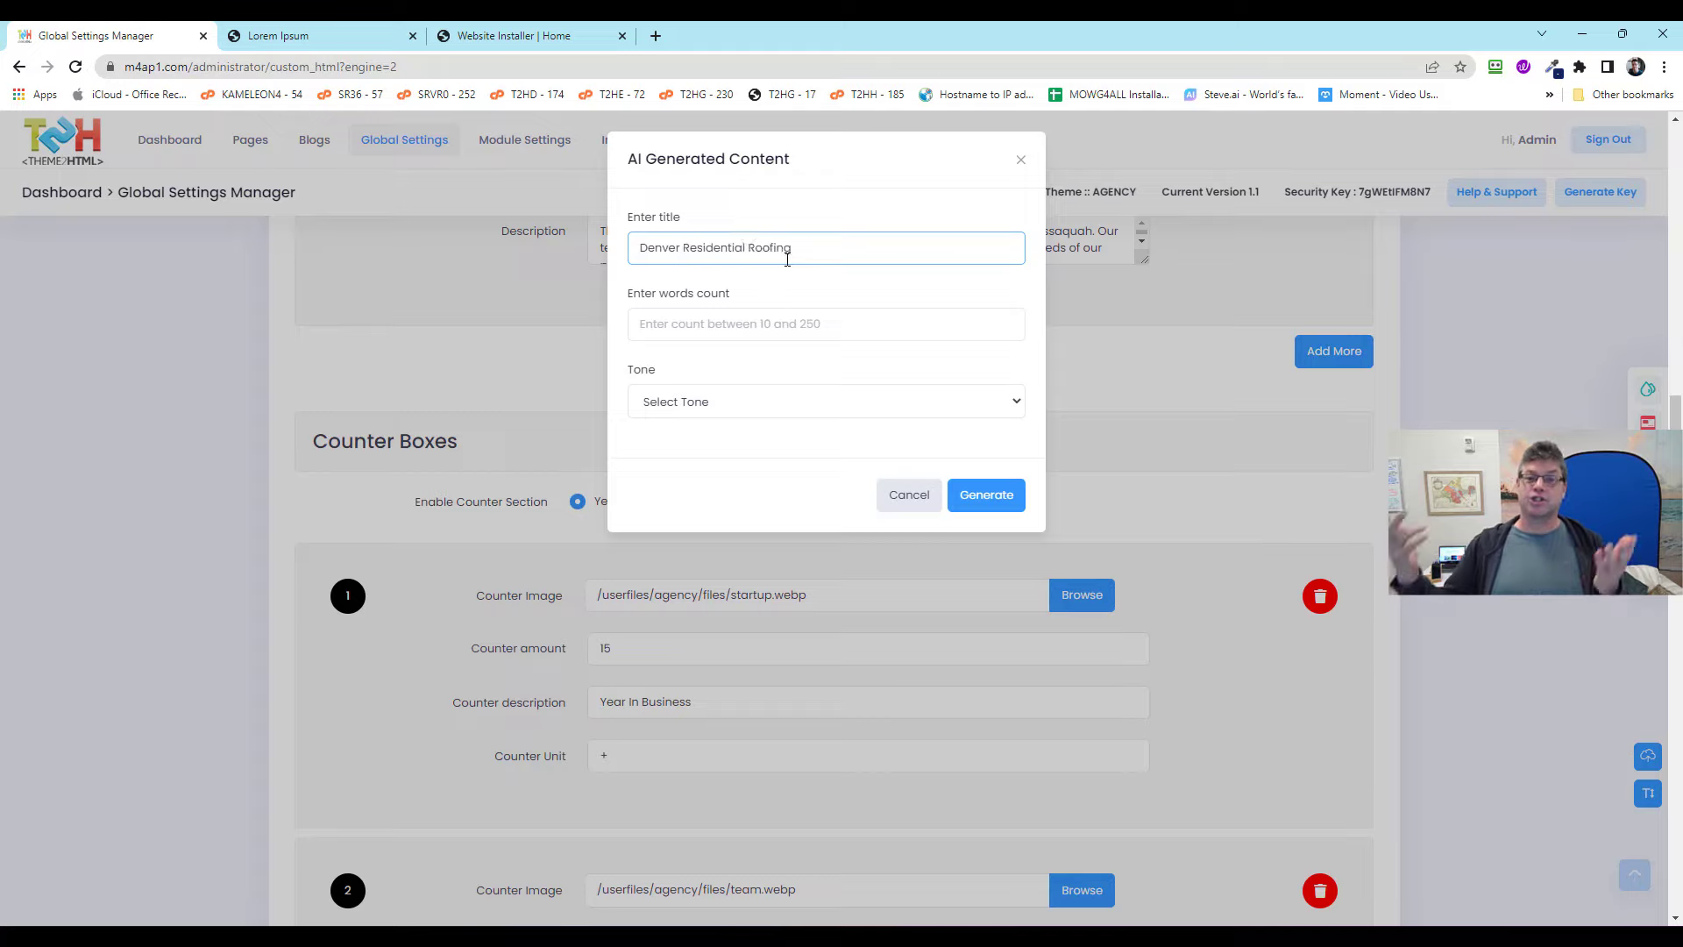
pyautogui.click(859, 325)
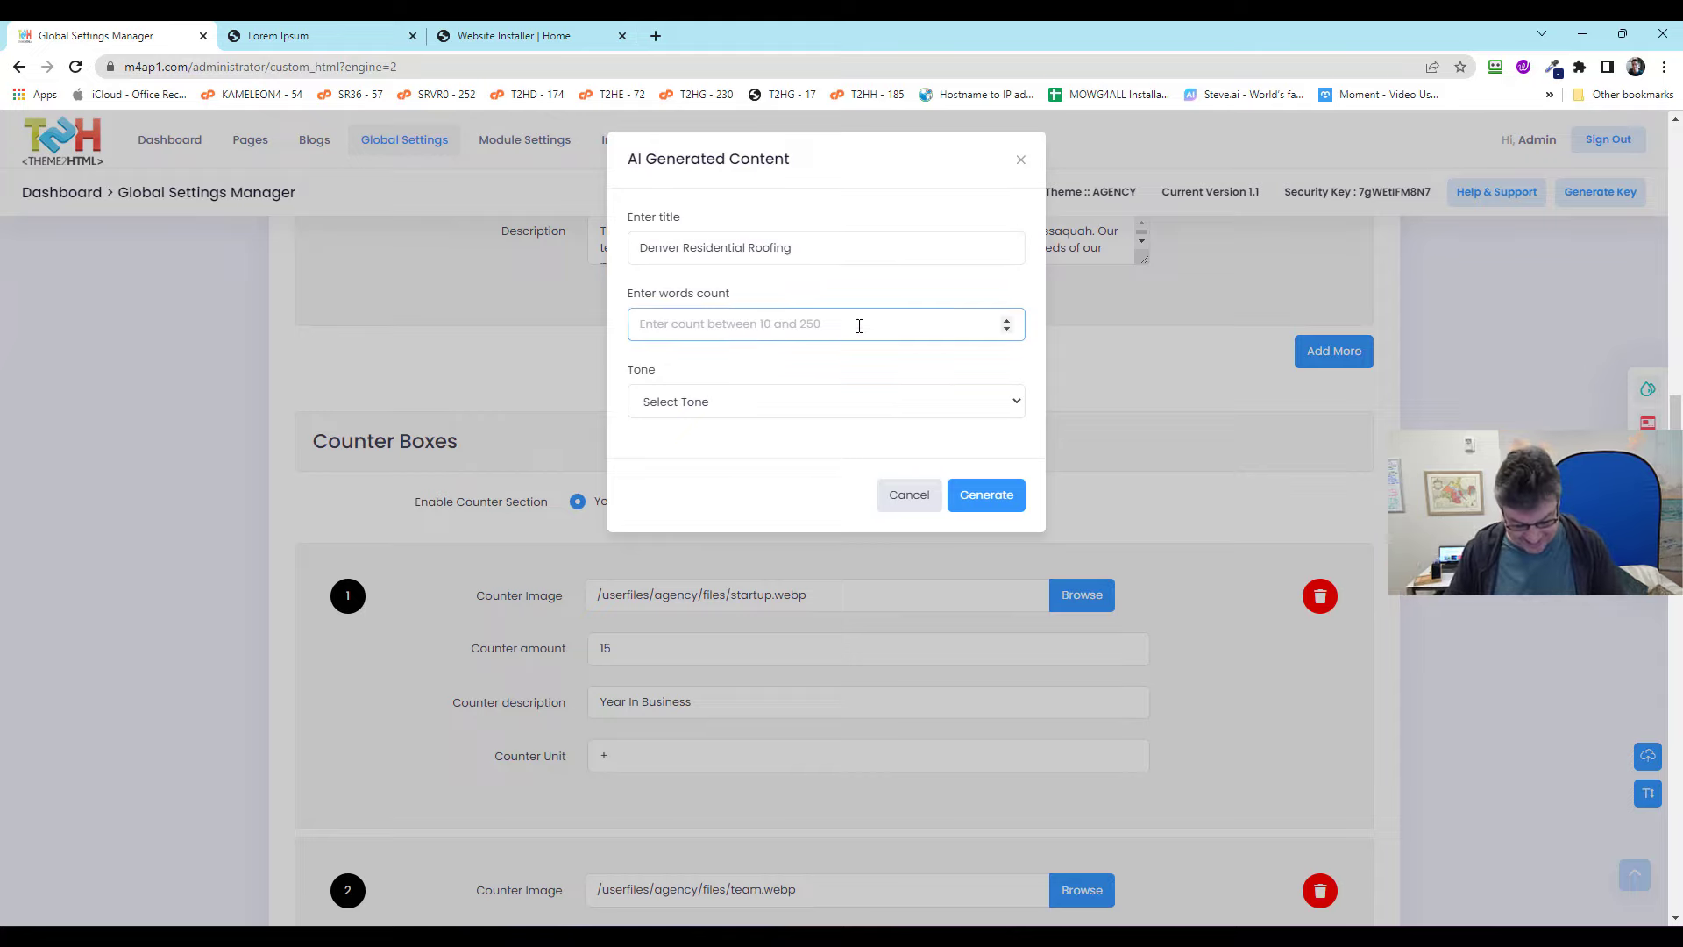
pyautogui.write('50')
pyautogui.click(743, 404)
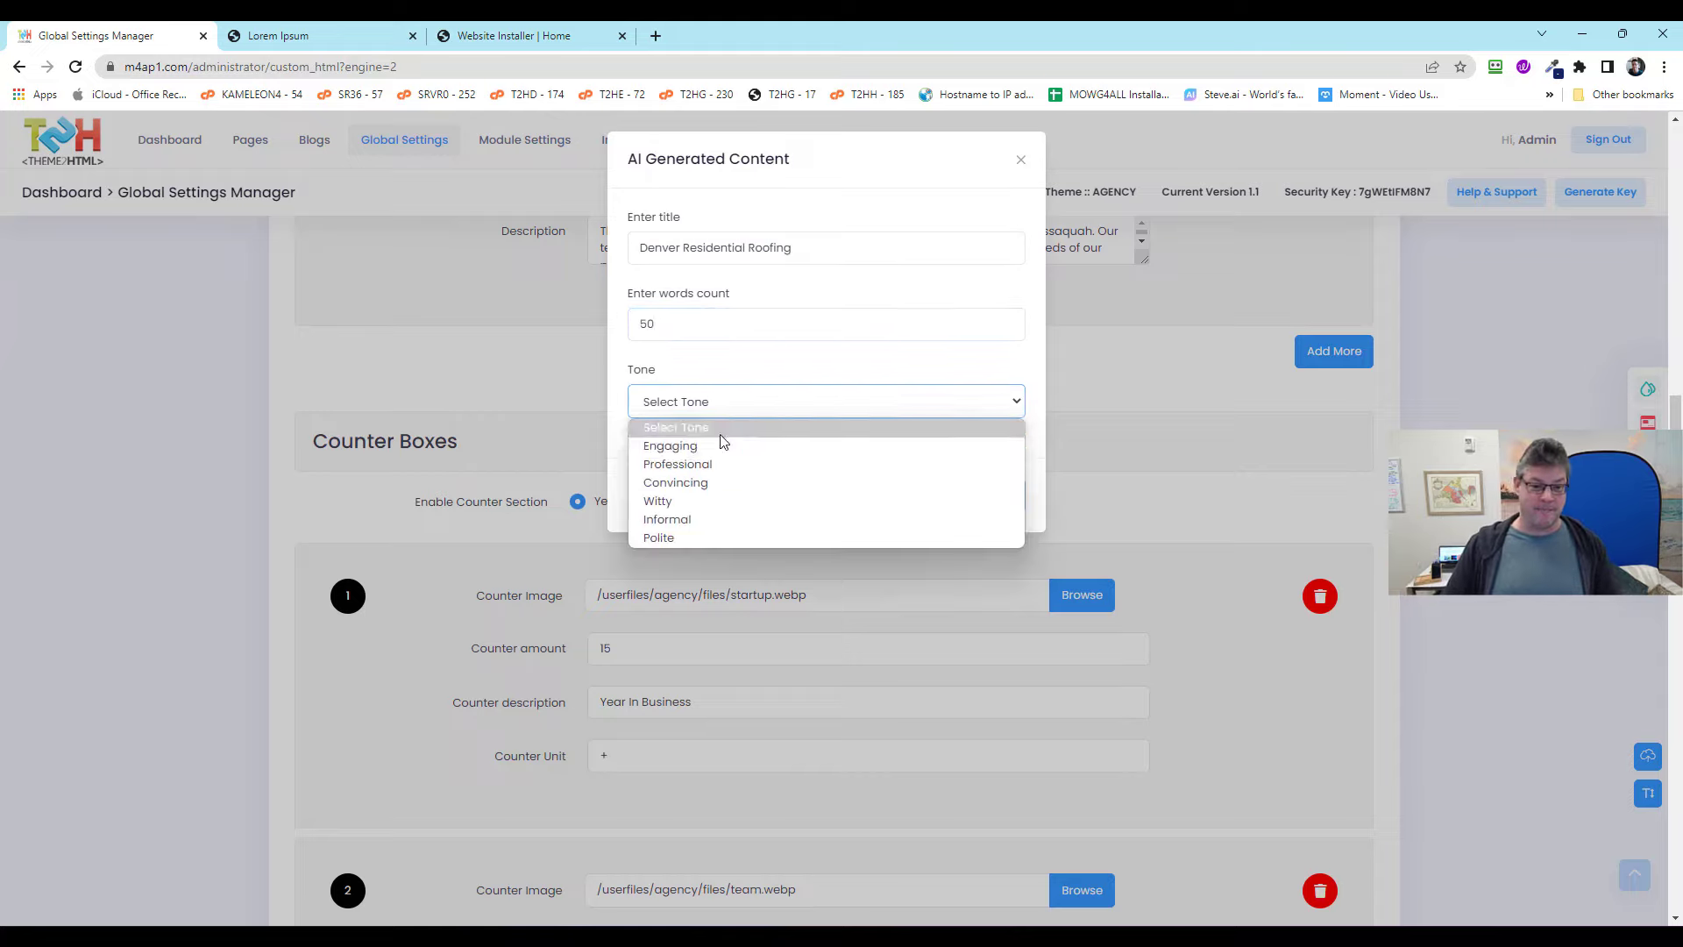
pyautogui.click(715, 443)
pyautogui.click(986, 496)
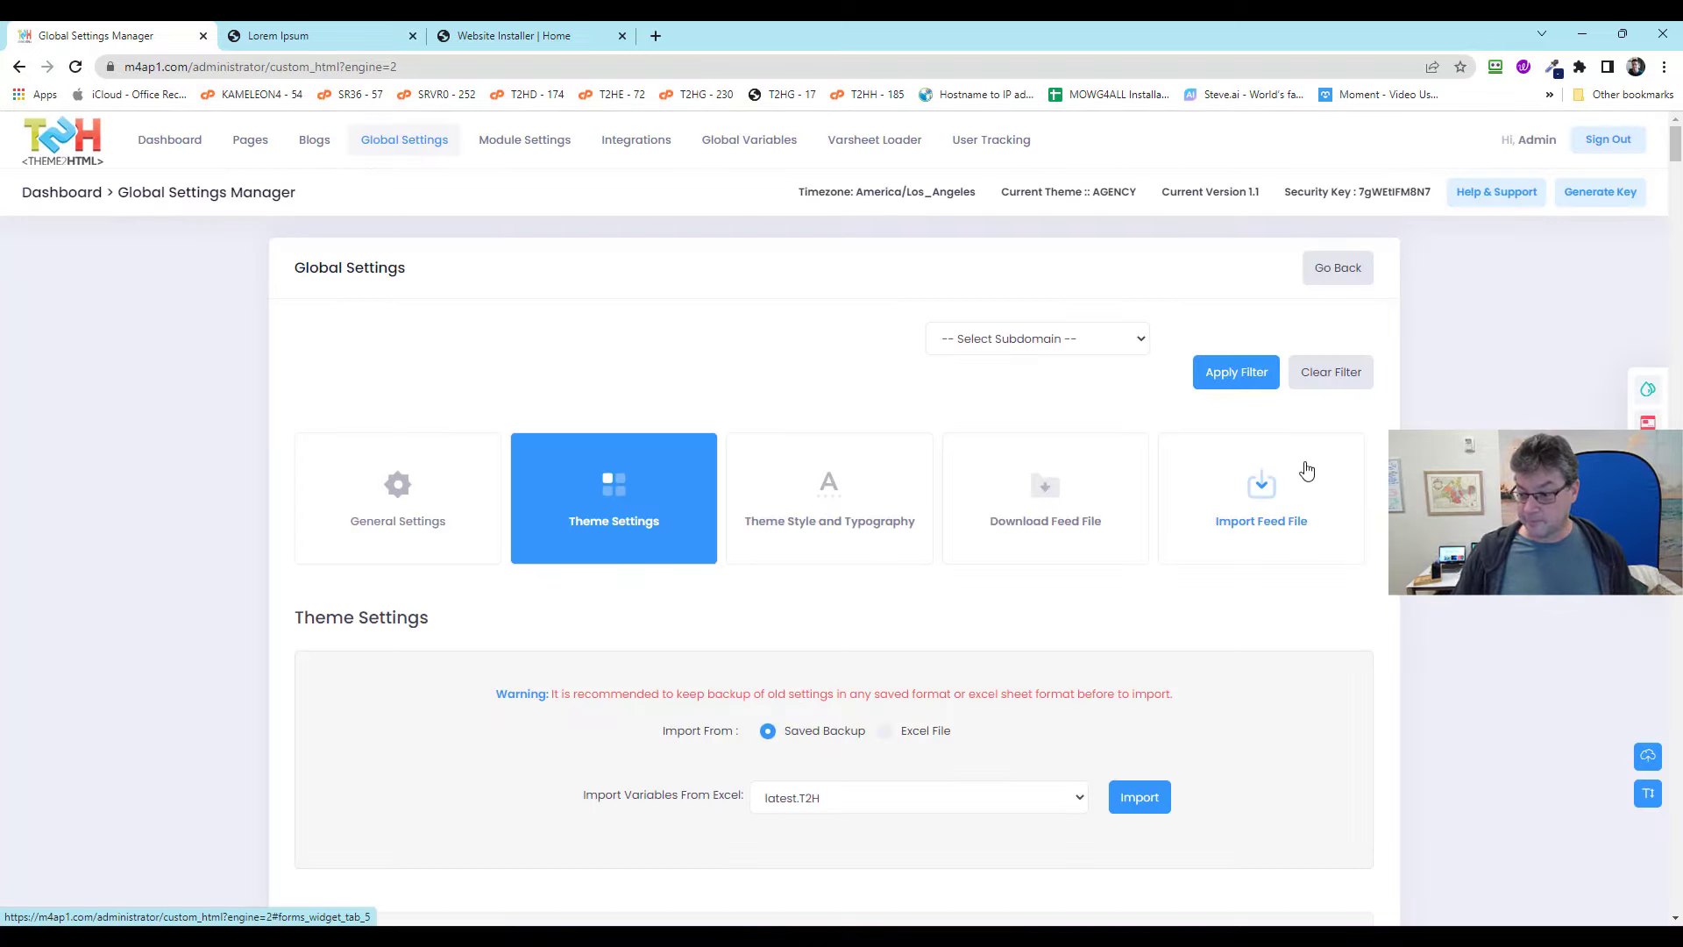
pyautogui.click(1647, 756)
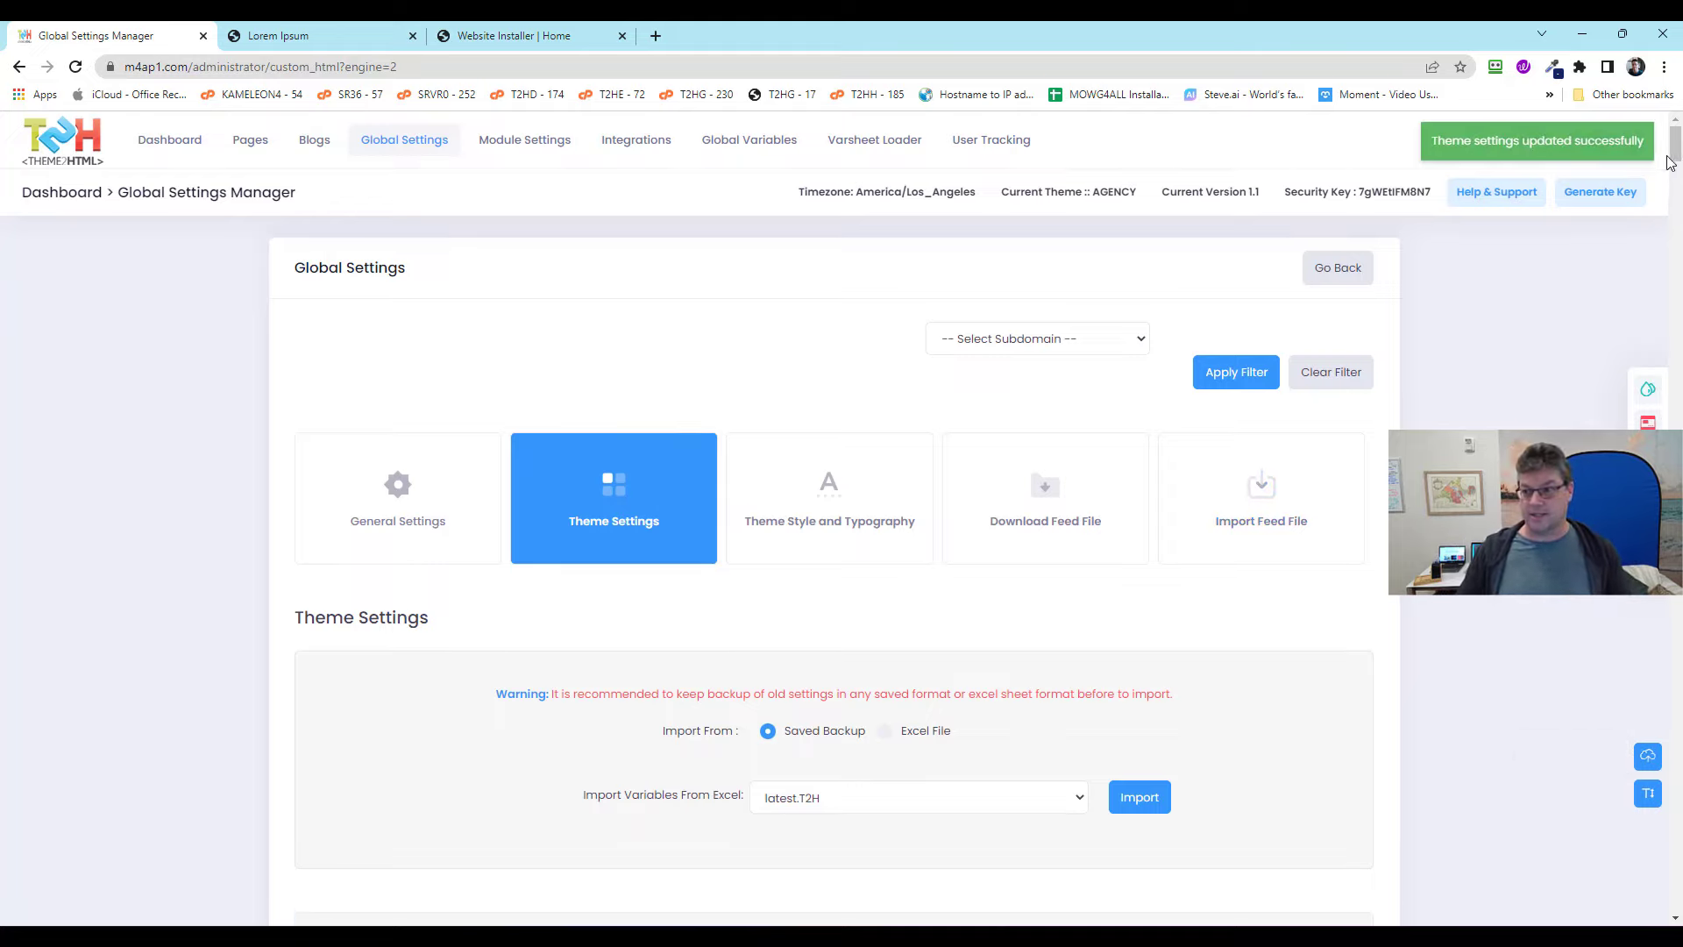
# Review the generated headings and text in the Banner Settings slides and the first three Services Settings boxes.
pyautogui.moveTo(1674, 143); pyautogui.dragTo(1674, 200)
pyautogui.scroll(-4, 1596, 365)
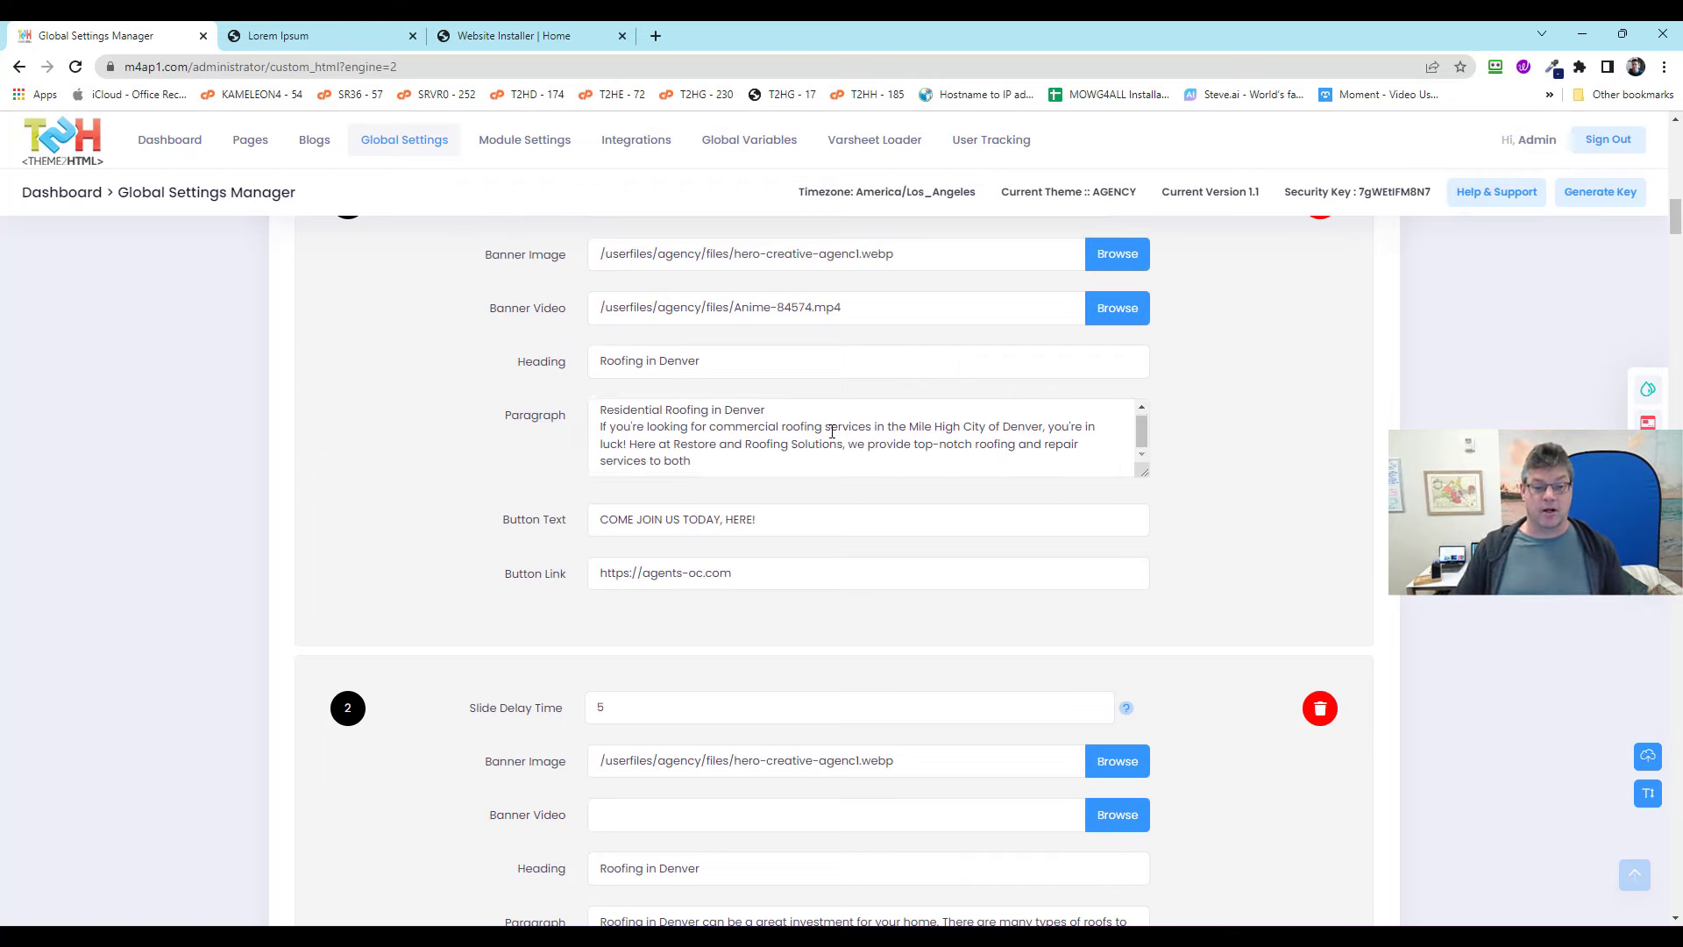
pyautogui.scroll(-2, 1161, 454)
pyautogui.scroll(-10, 943, 488)
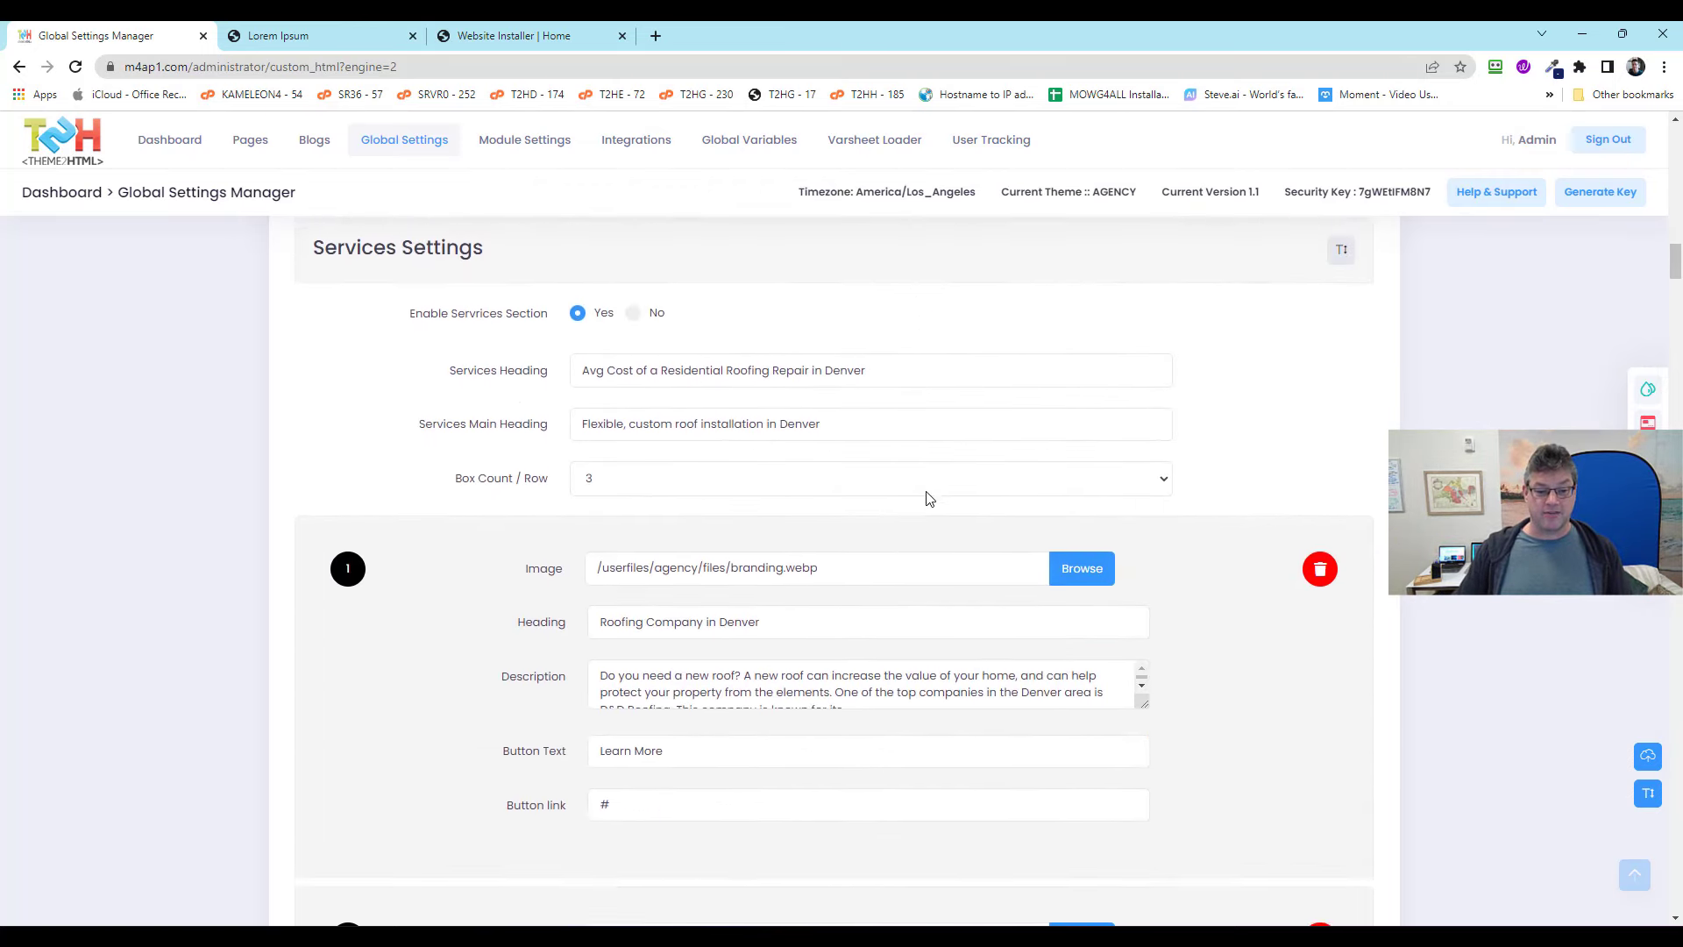
pyautogui.scroll(-4, 928, 499)
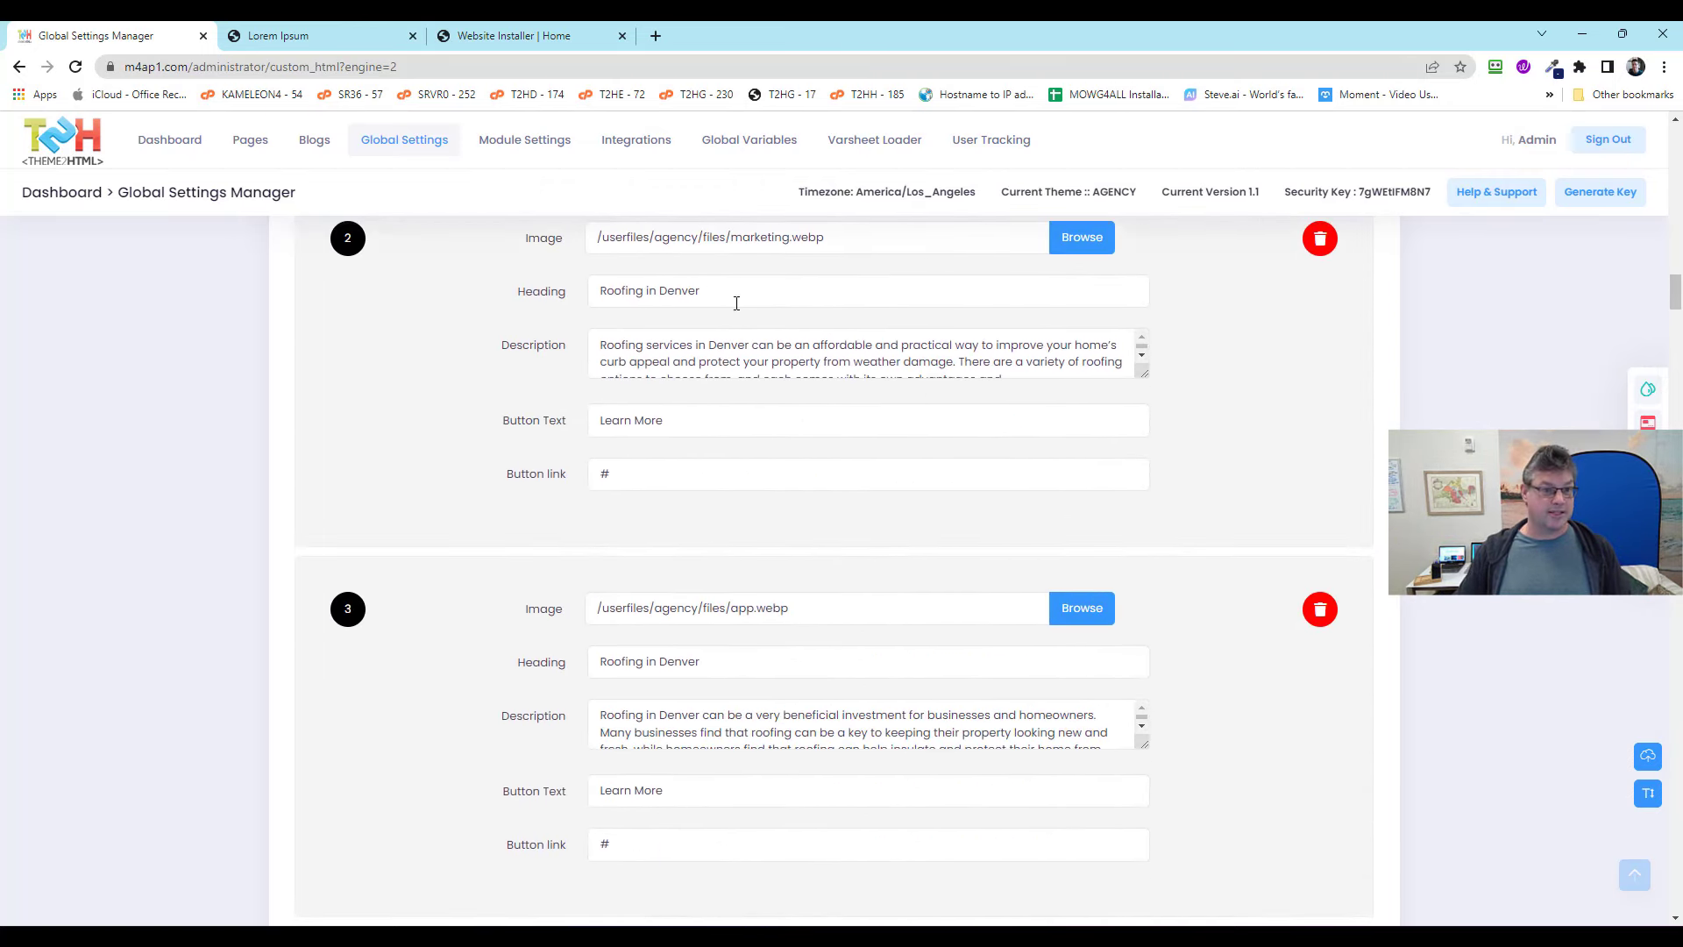
# Switch to the website's front page, skim its sections down to the footer and return to the start of the page.
pyautogui.click(319, 36)
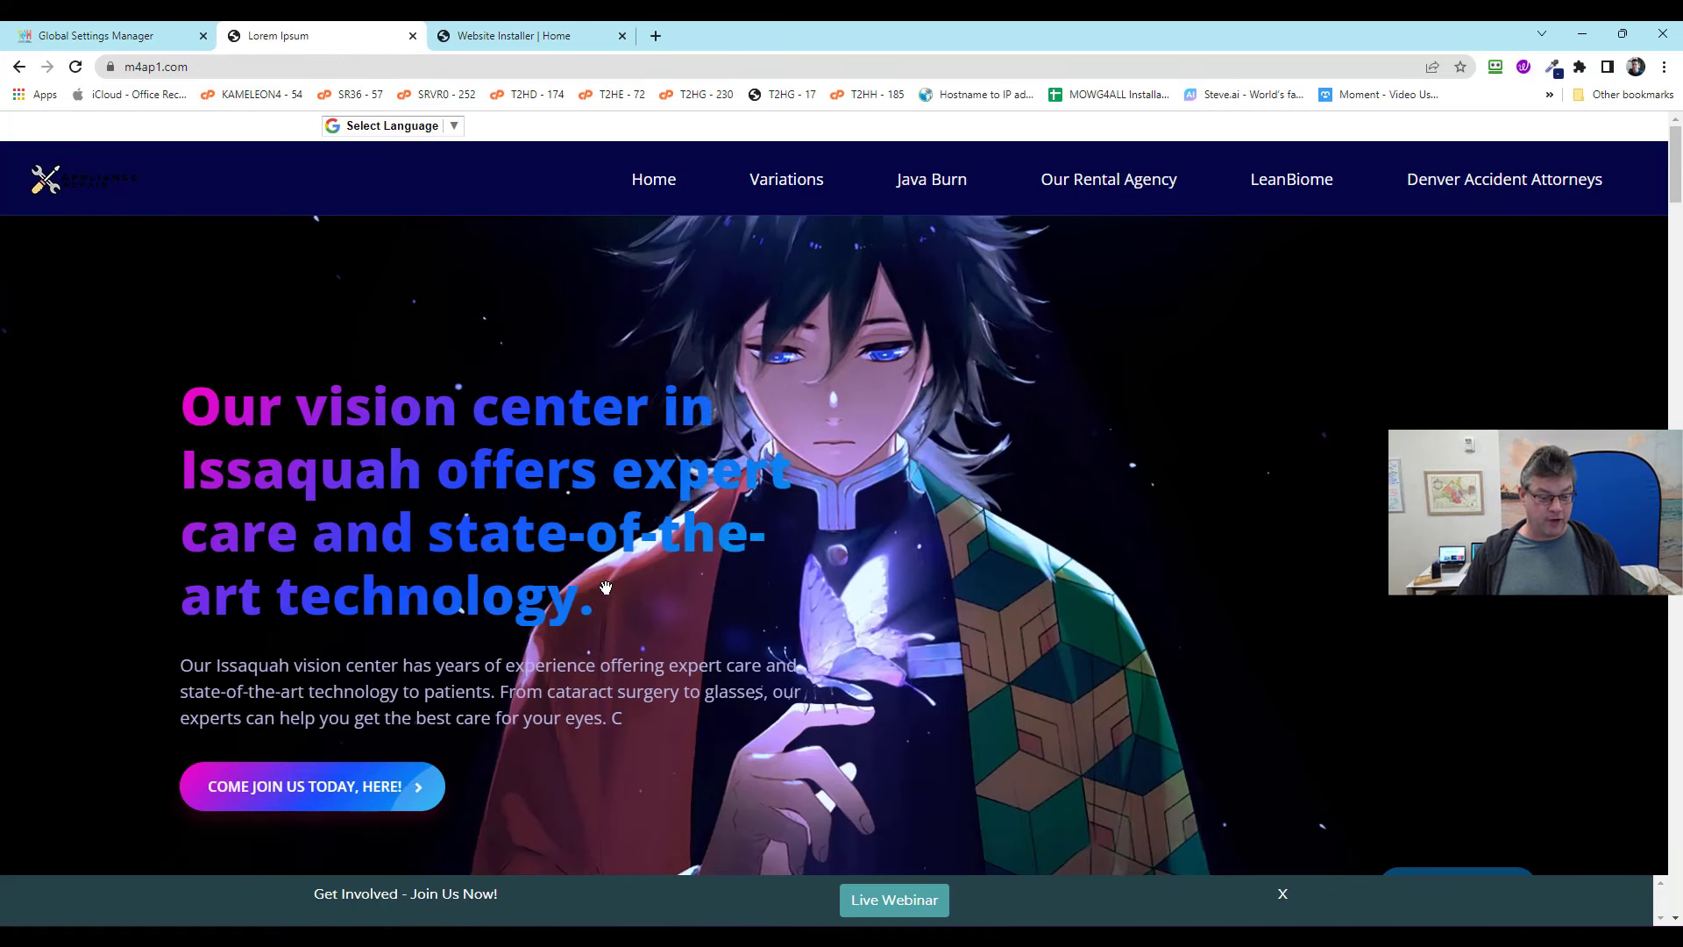
pyautogui.scroll(-10, 606, 376)
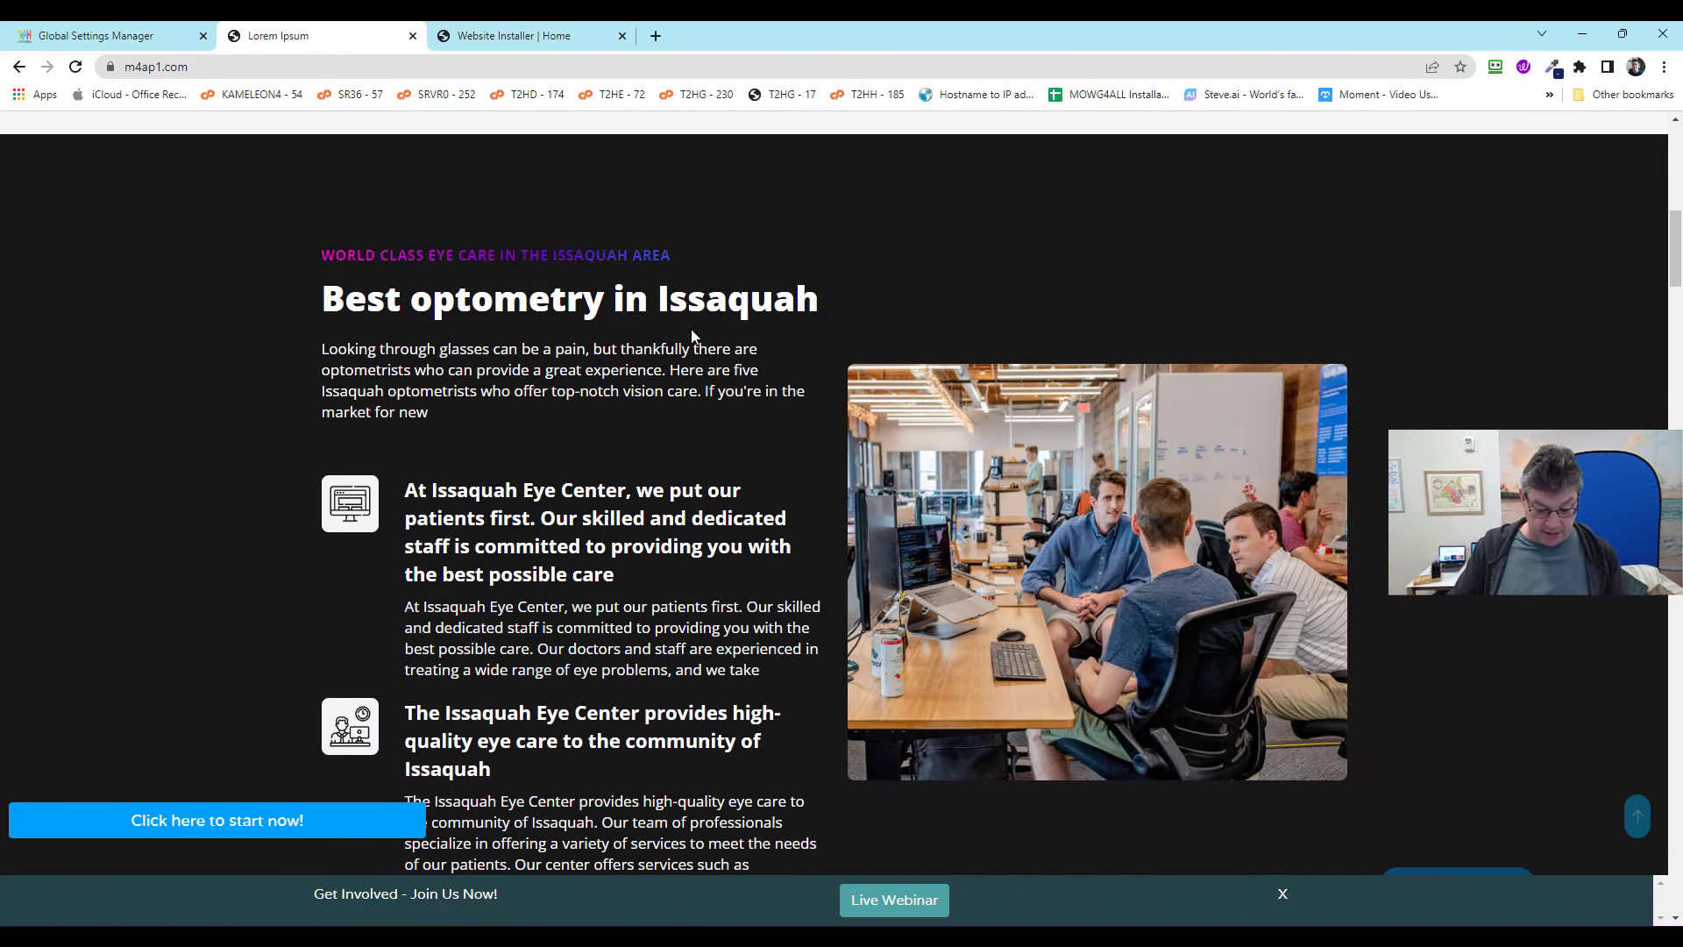
pyautogui.scroll(-10, 690, 329)
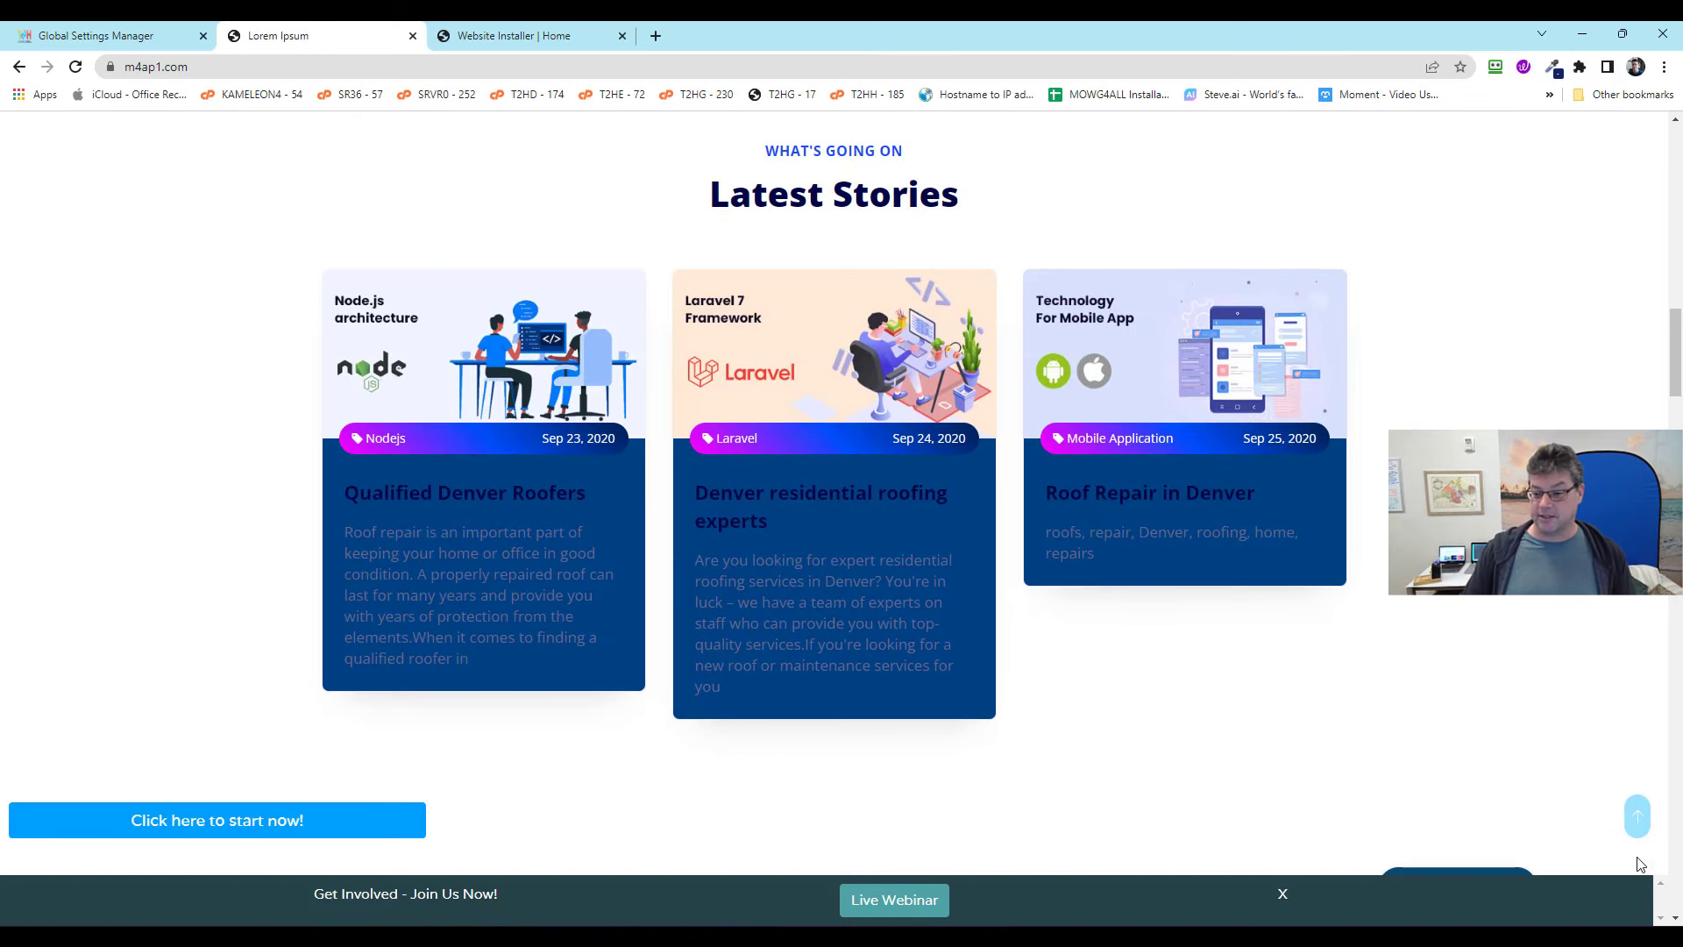
pyautogui.moveTo(1673, 346); pyautogui.dragTo(1639, 903)
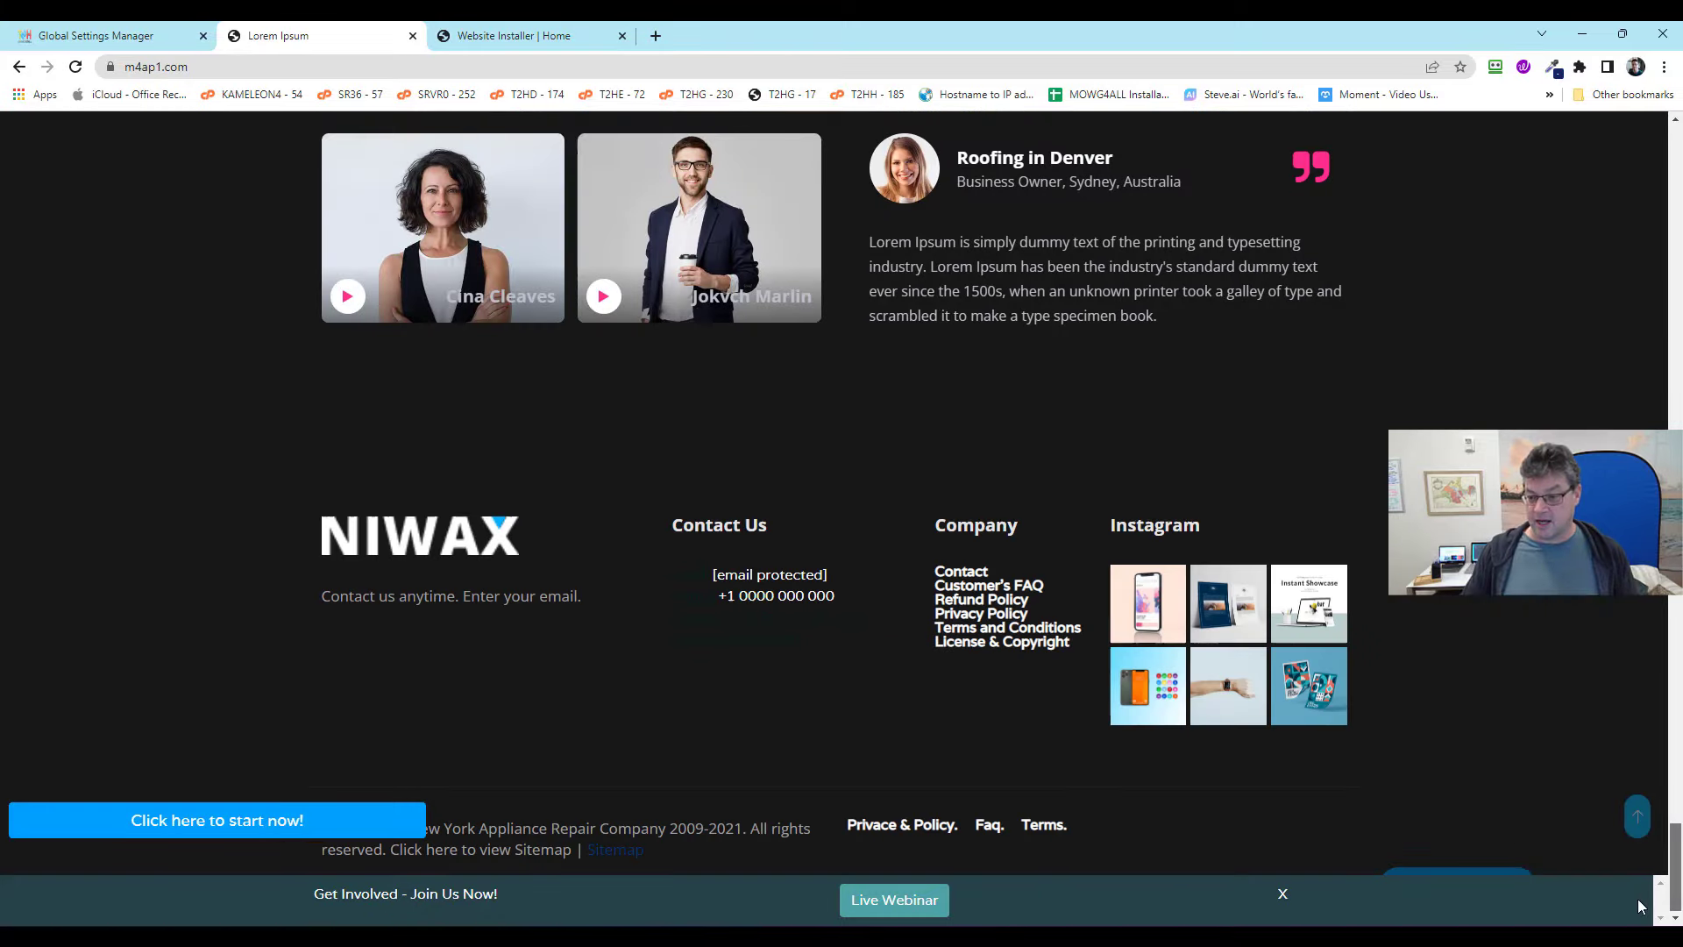
pyautogui.click(1637, 816)
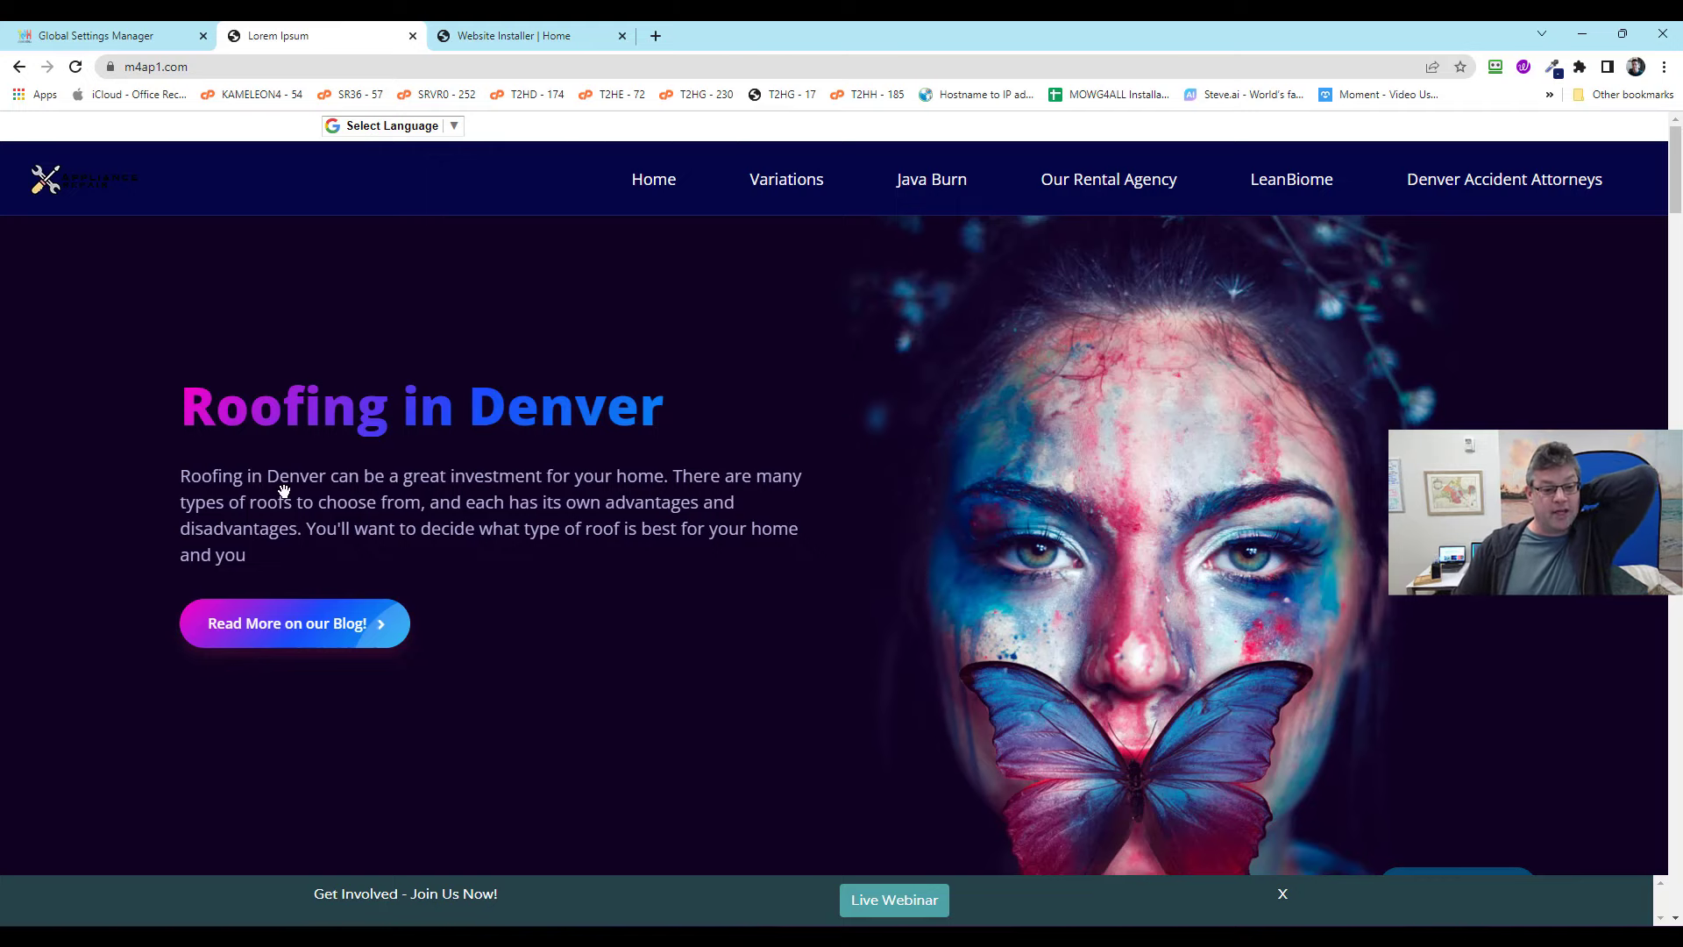
# Examine the generated roofing text in the front page's banner, About section and Latest Stories cards.
pyautogui.scroll(-1, 527, 498)
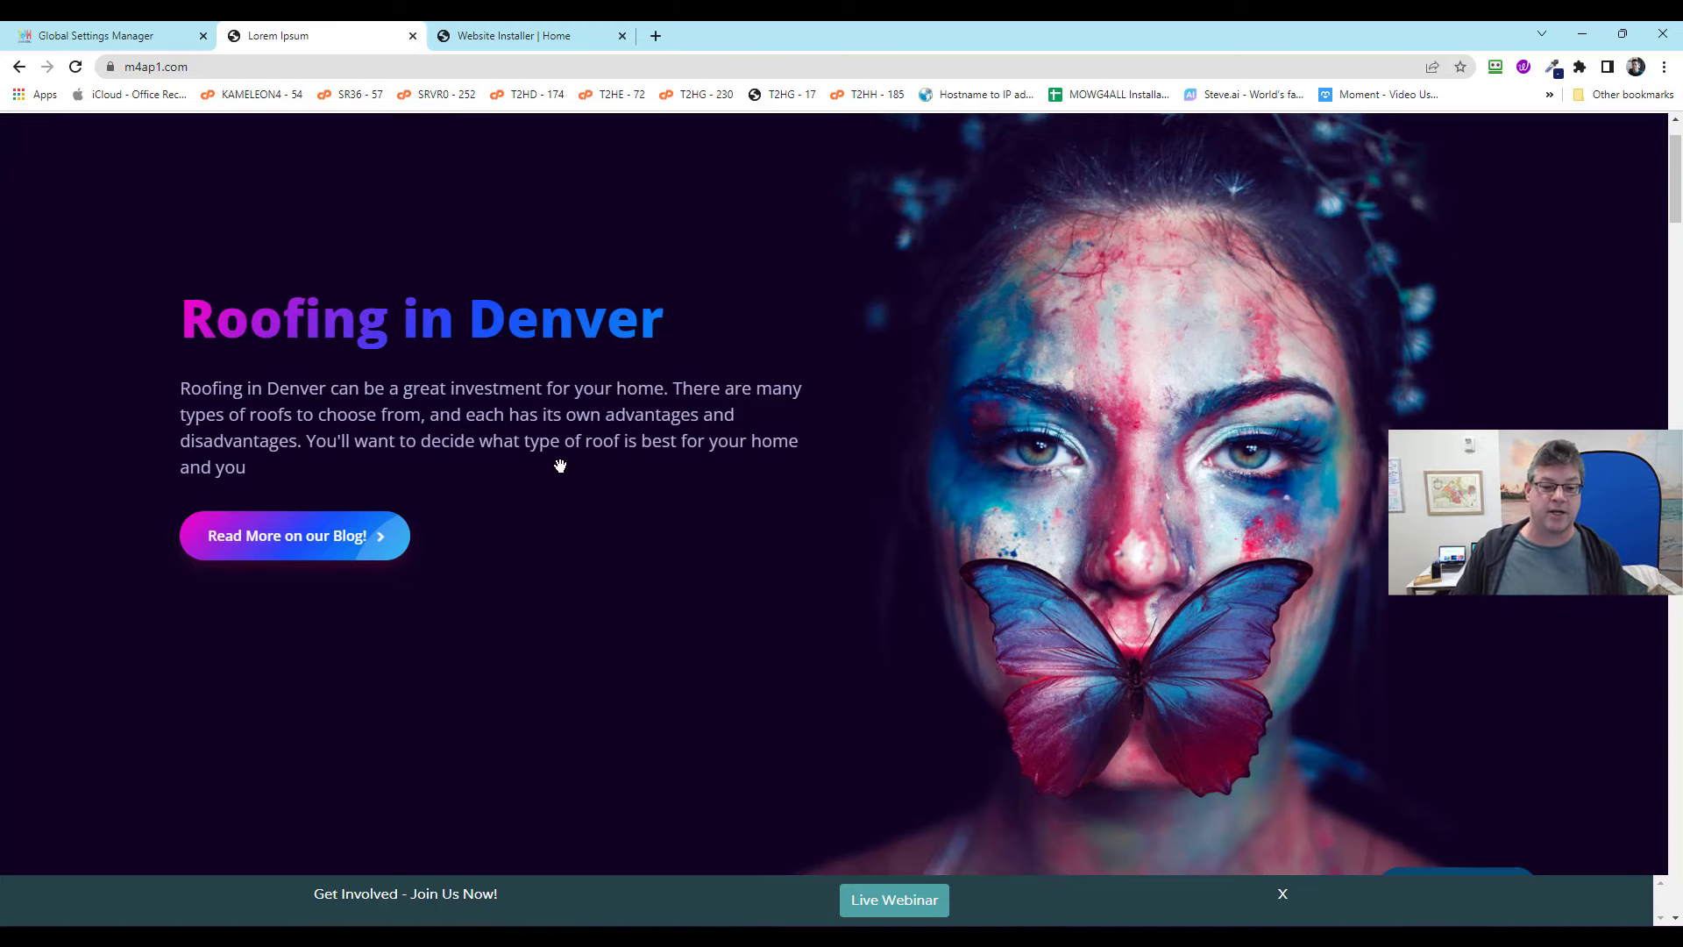
pyautogui.scroll(-1, 614, 429)
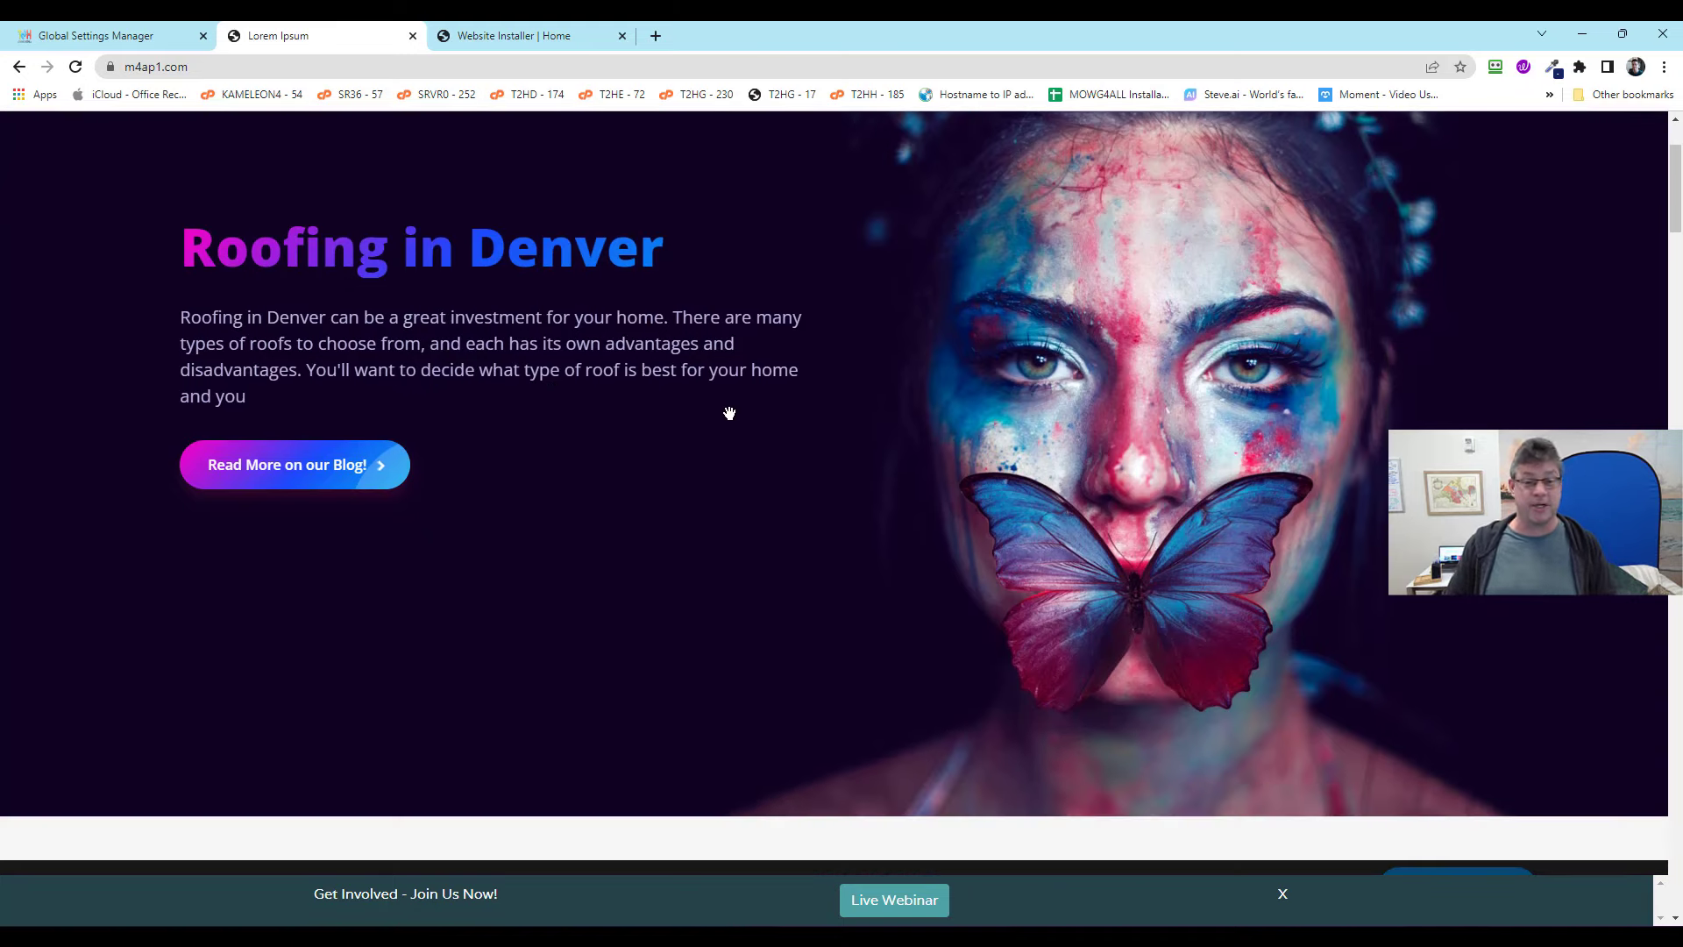
pyautogui.scroll(-5, 879, 402)
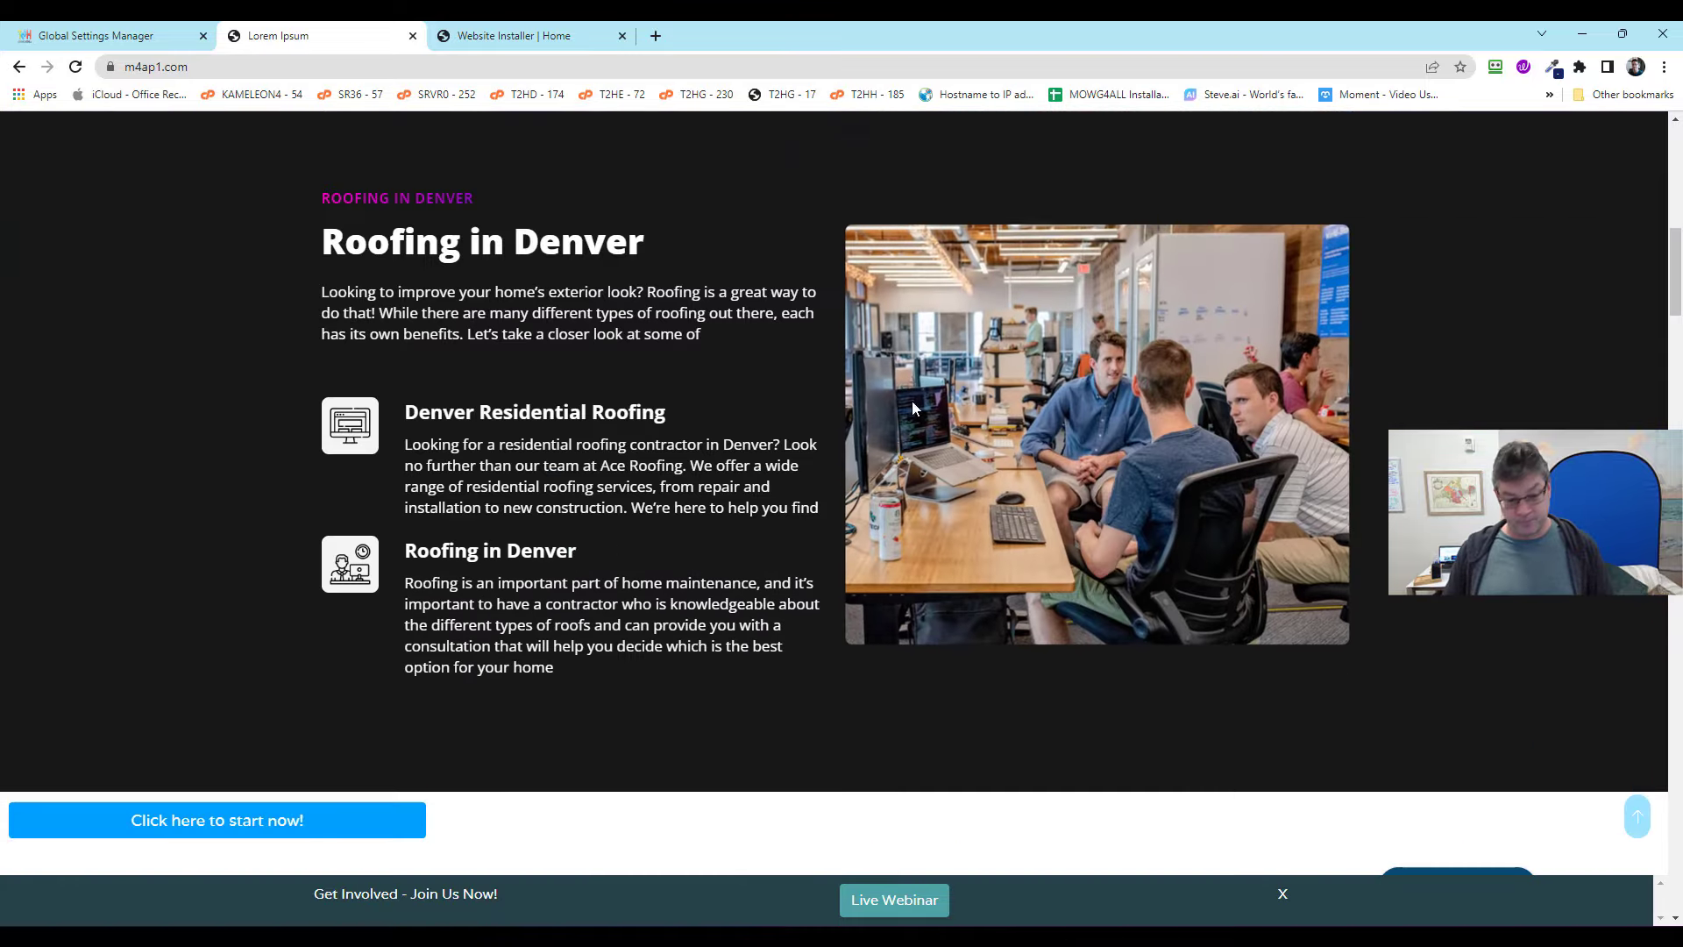
pyautogui.scroll(-8, 556, 272)
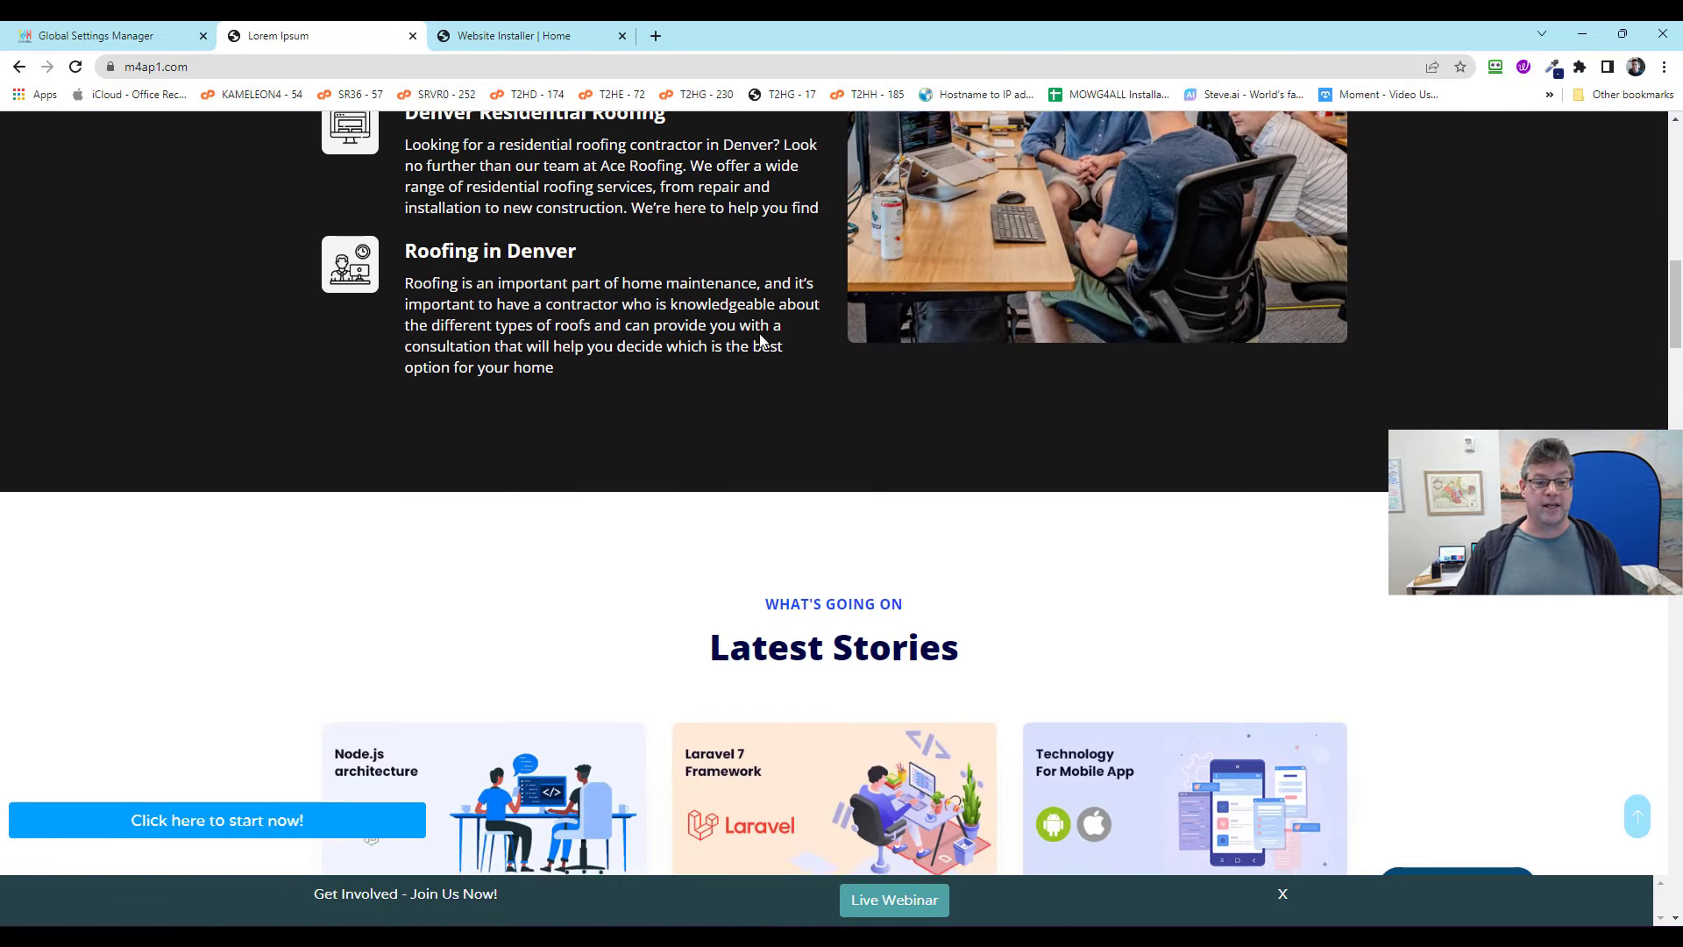
pyautogui.scroll(-1, 1317, 388)
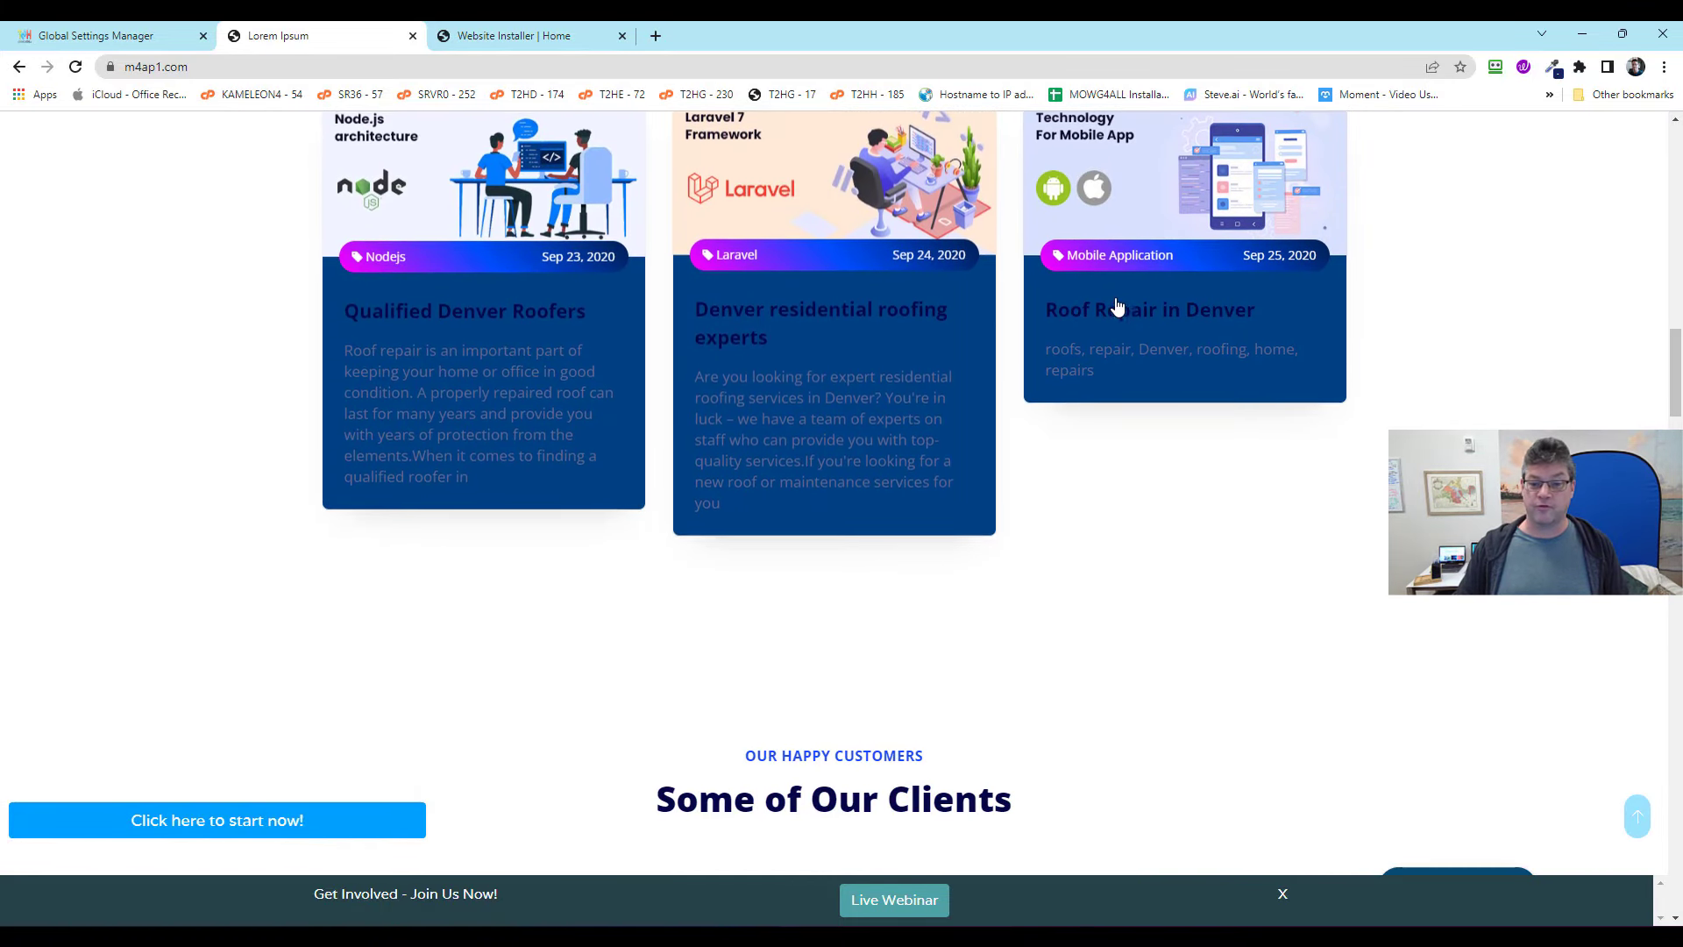
pyautogui.scroll(-1, 789, 238)
# Examine the front page's client logos and counters, the roofing text under the portfolio images and the service cards.
pyautogui.scroll(-12, 985, 263)
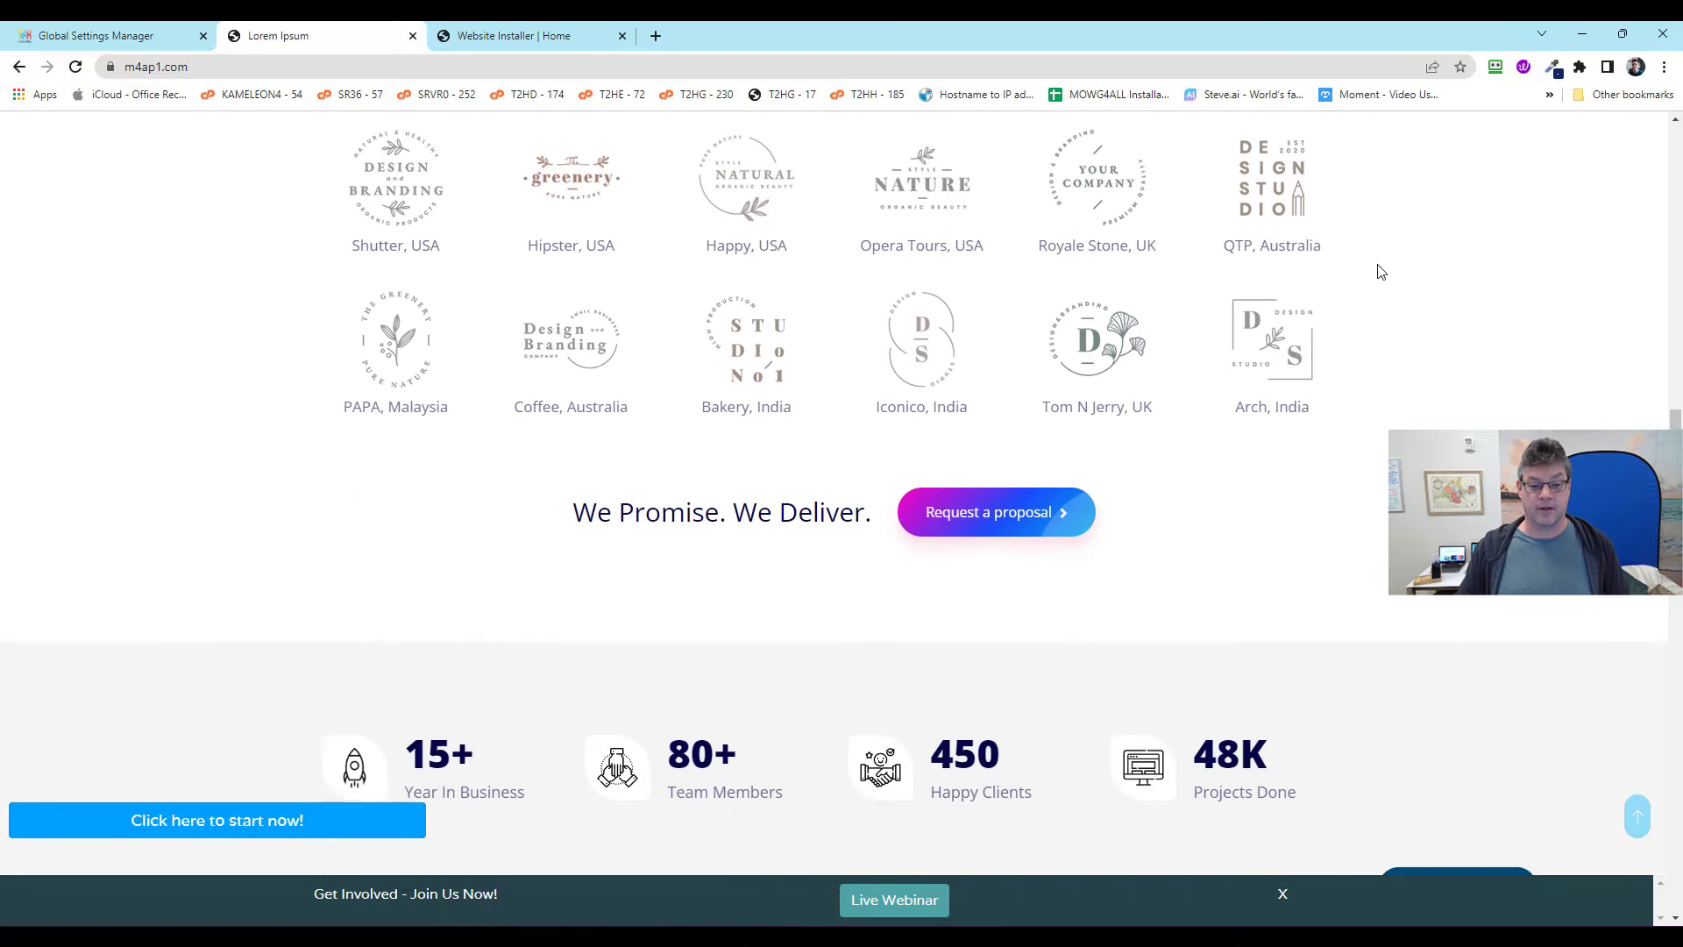
pyautogui.scroll(-8, 595, 418)
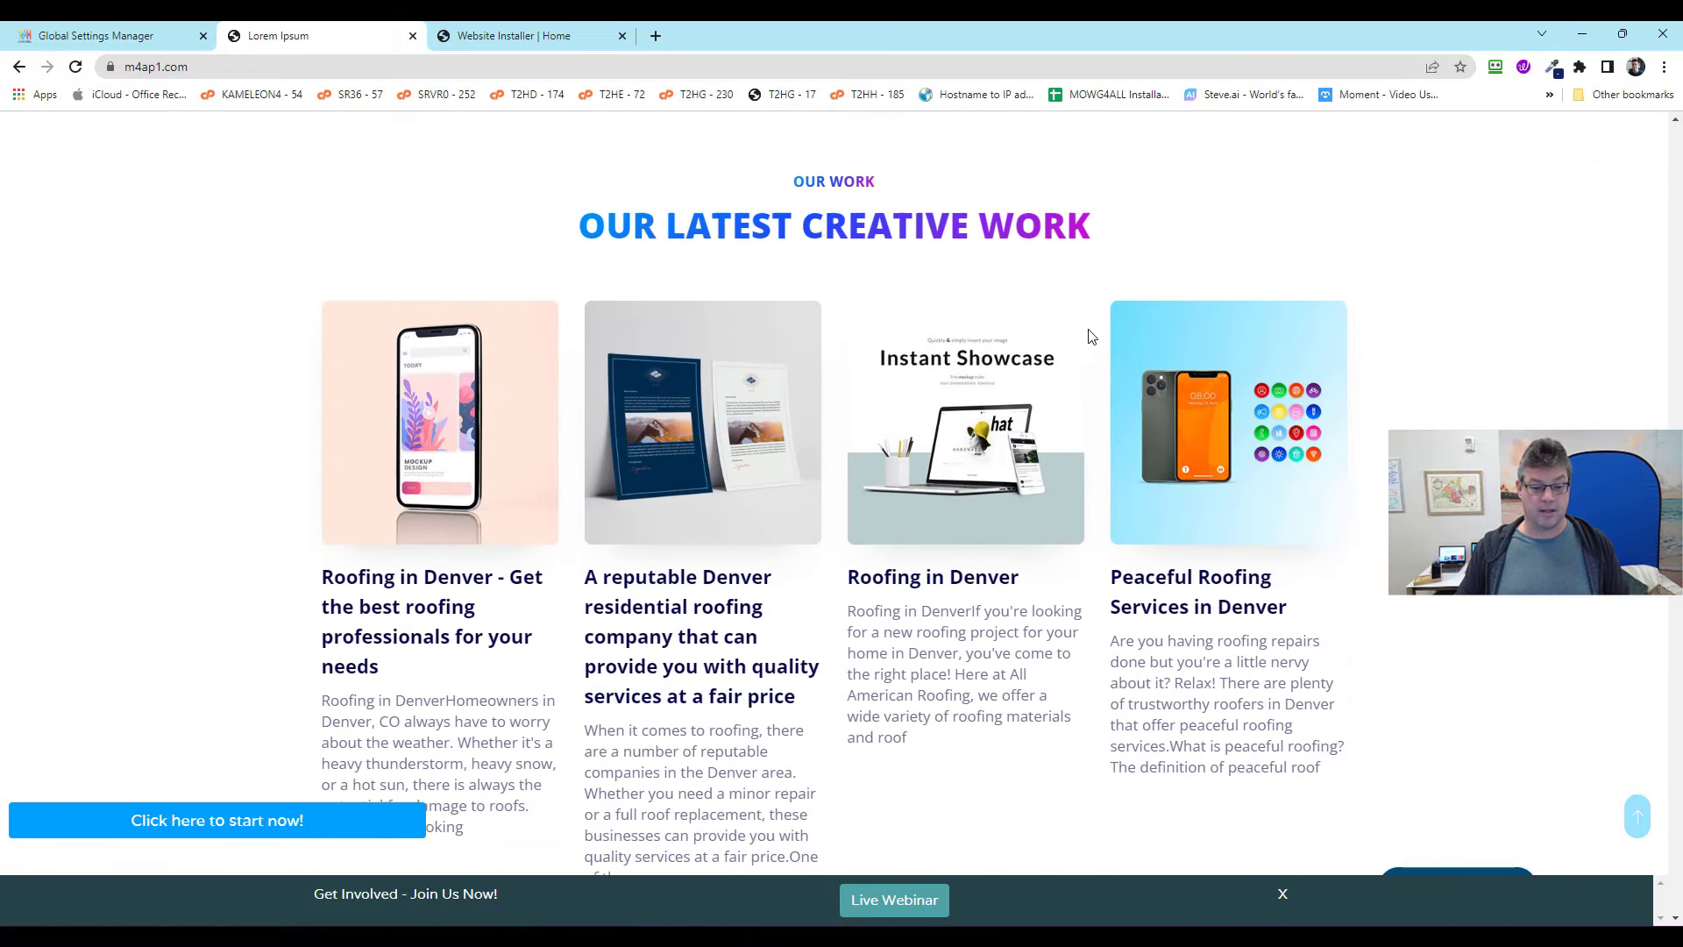
pyautogui.scroll(-8, 867, 361)
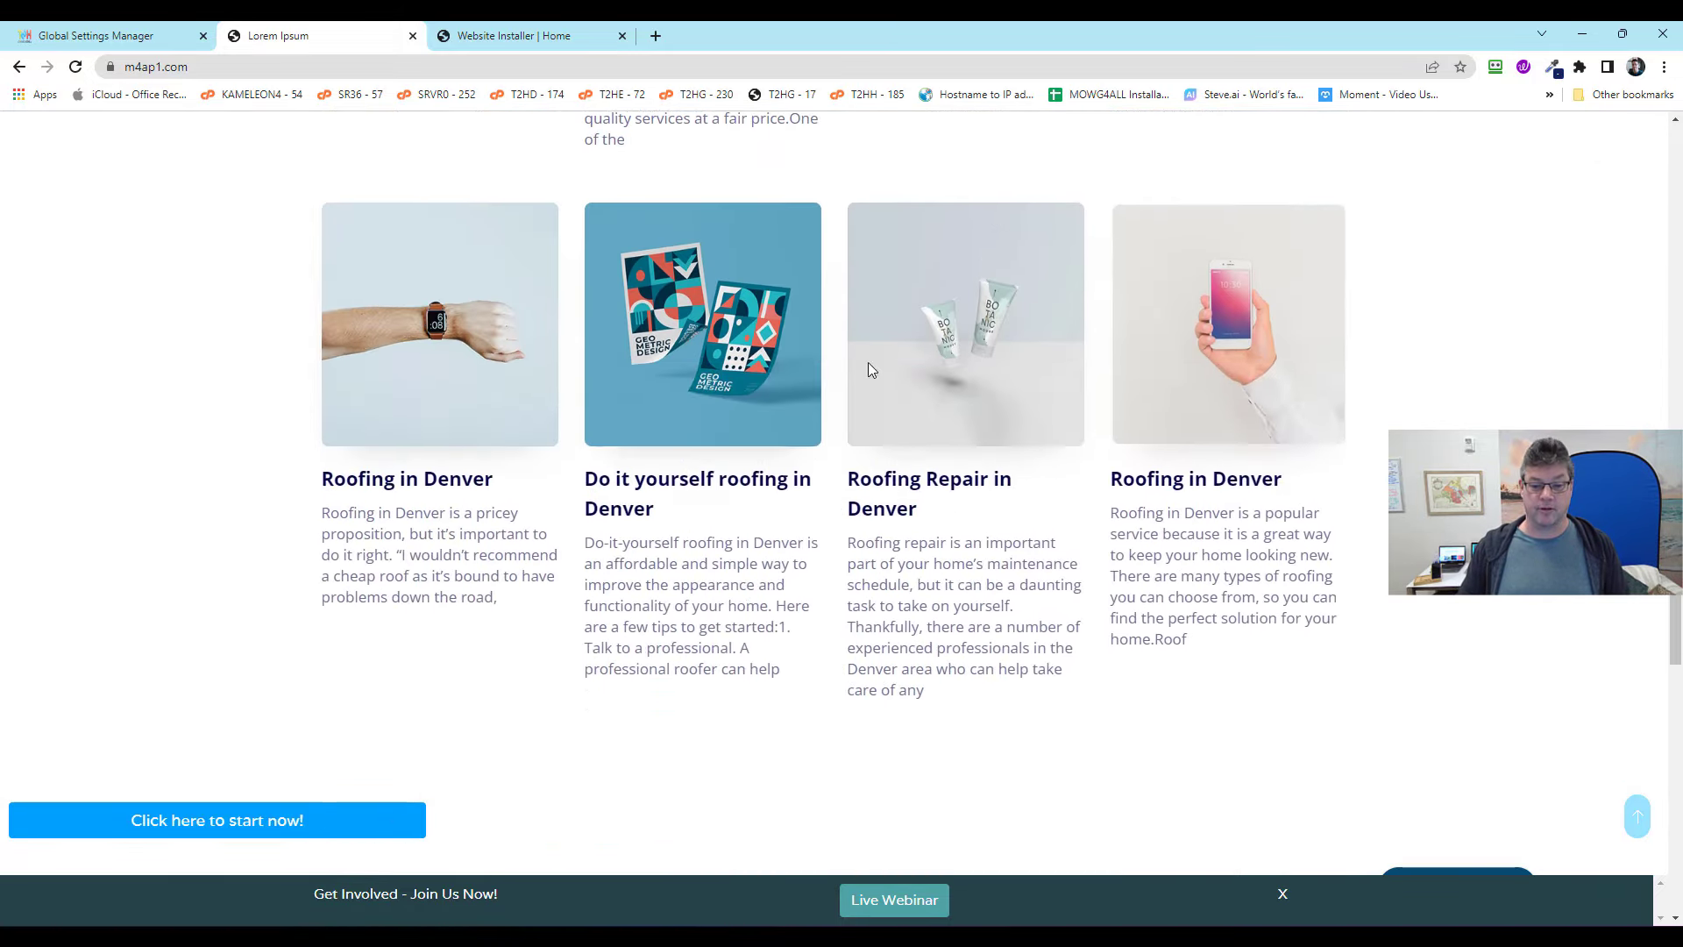
pyautogui.scroll(-9, 1312, 358)
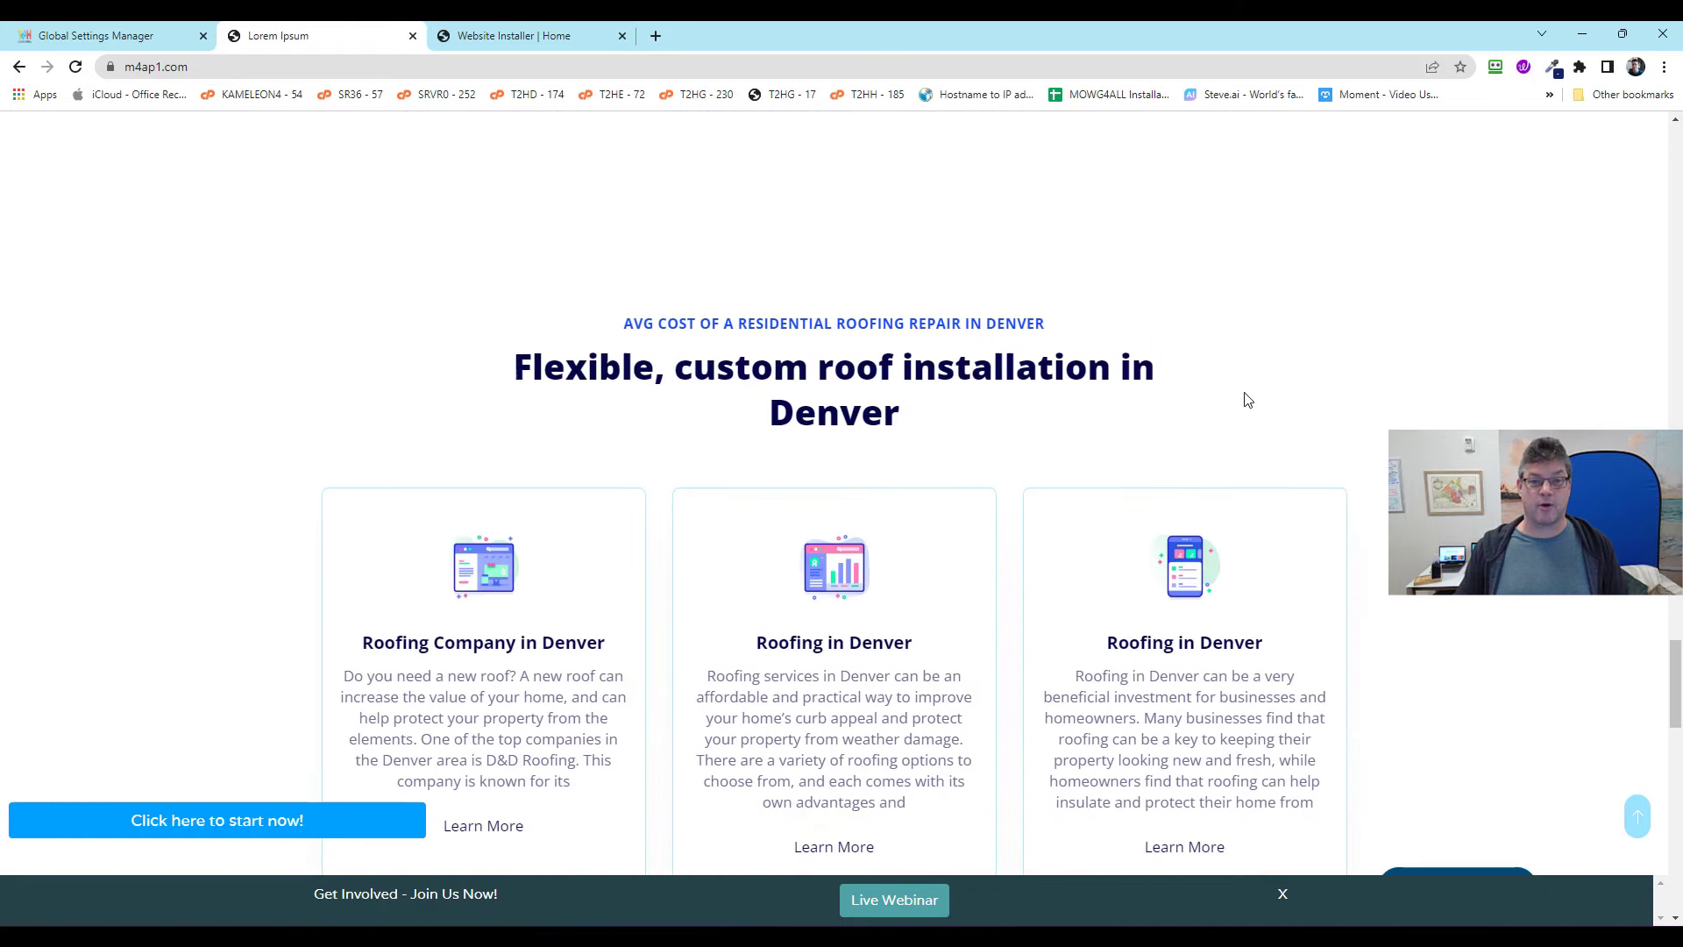
pyautogui.scroll(-6, 1270, 368)
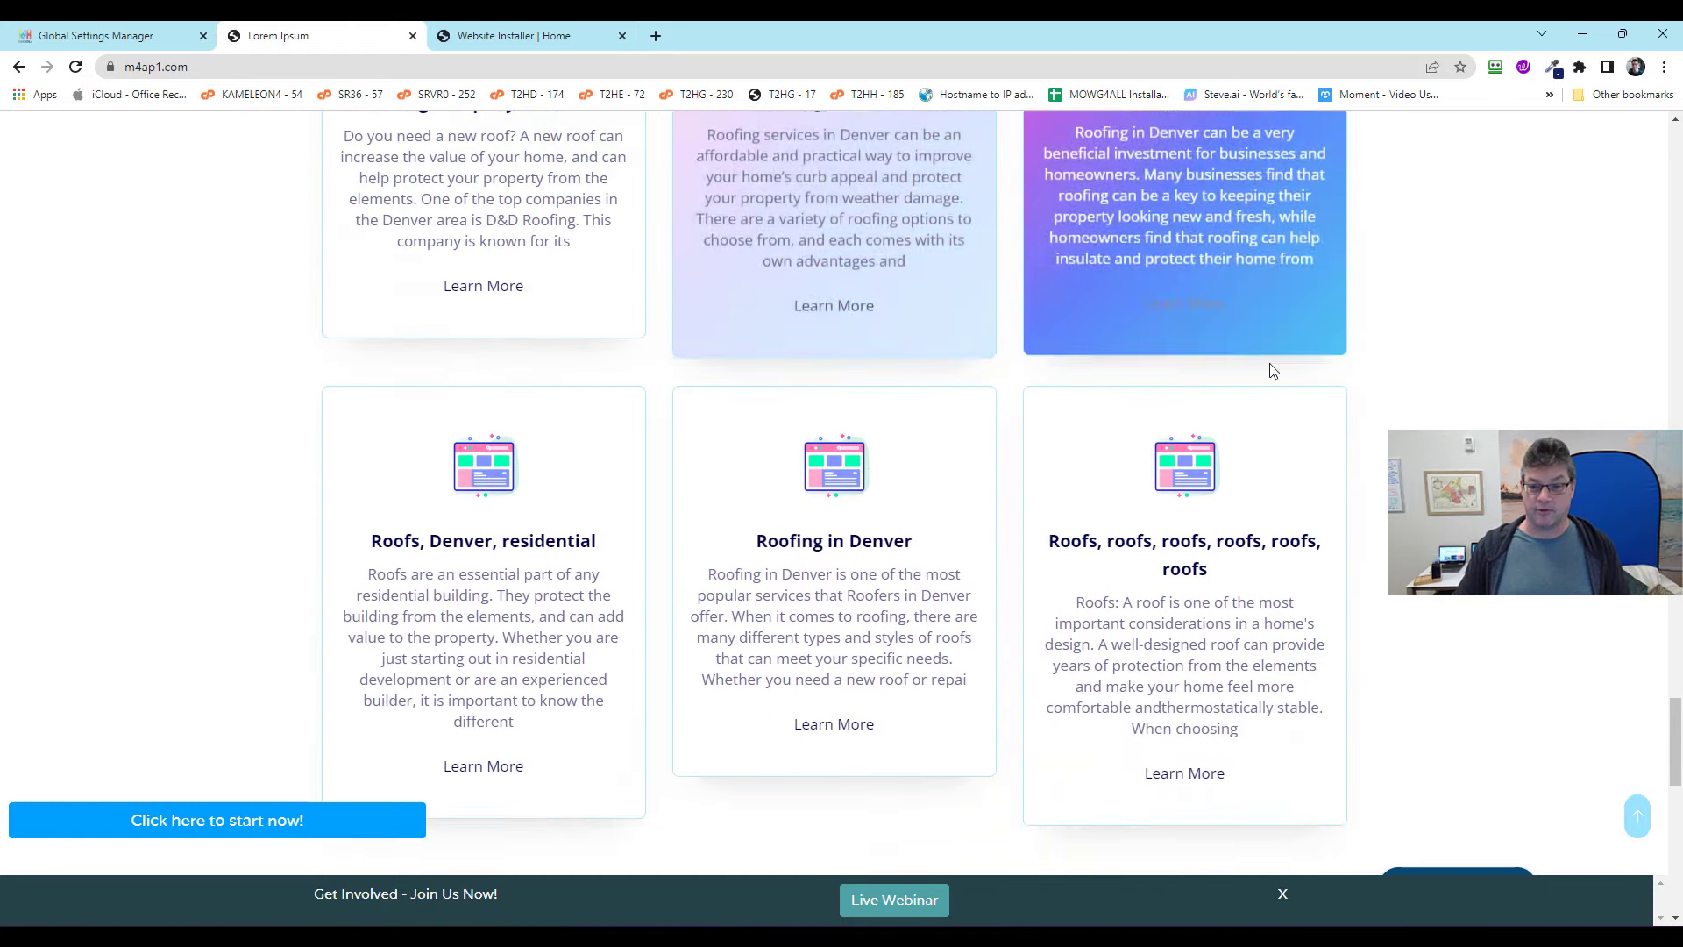
# Check the last service cards, the services bottom heading, the Customer Testimonials and the footer, and go back up to the portfolio texts.
pyautogui.scroll(-1, 1208, 228)
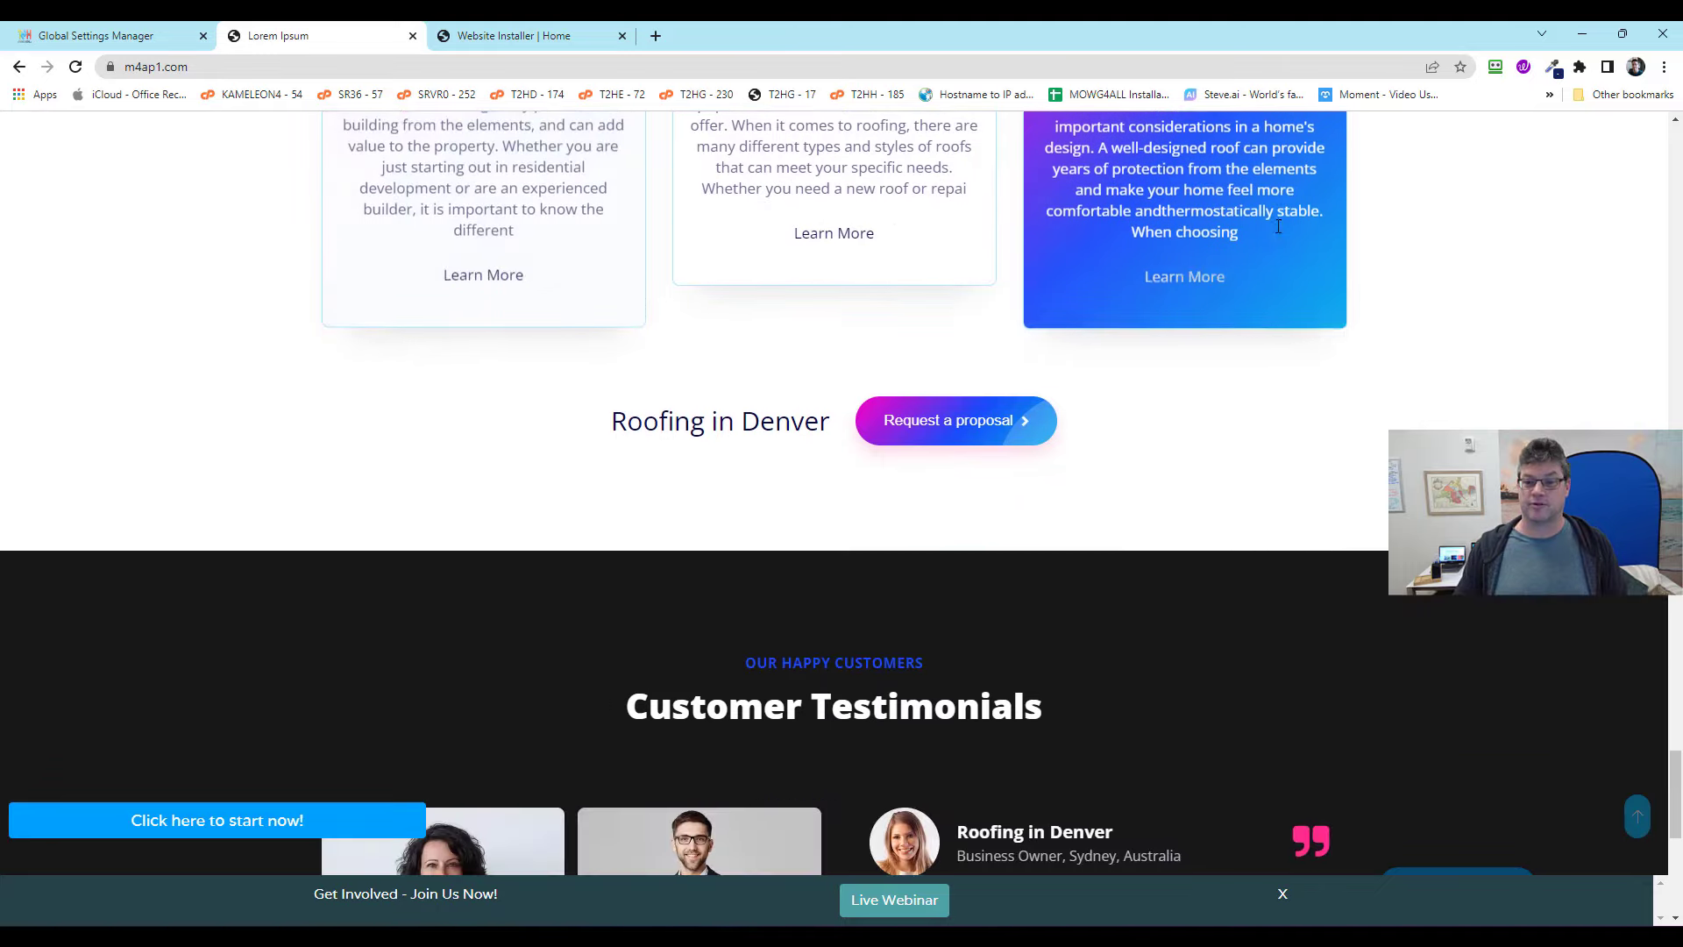
pyautogui.scroll(2, 1203, 306)
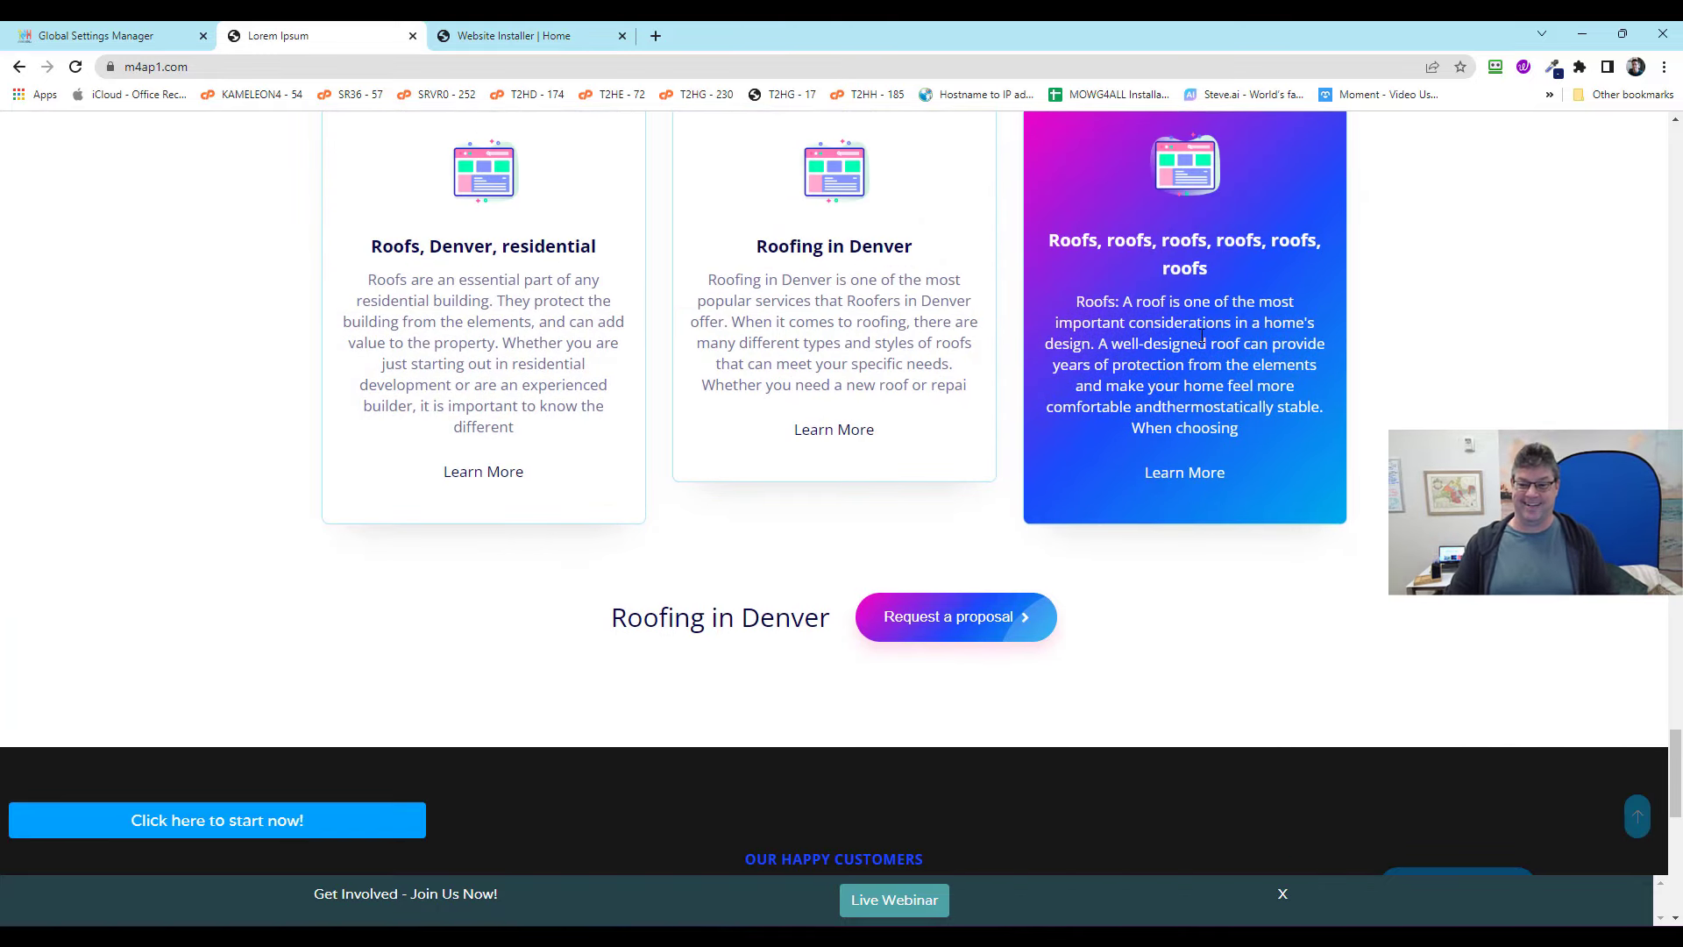
pyautogui.scroll(-6, 1442, 422)
pyautogui.scroll(-1, 1443, 421)
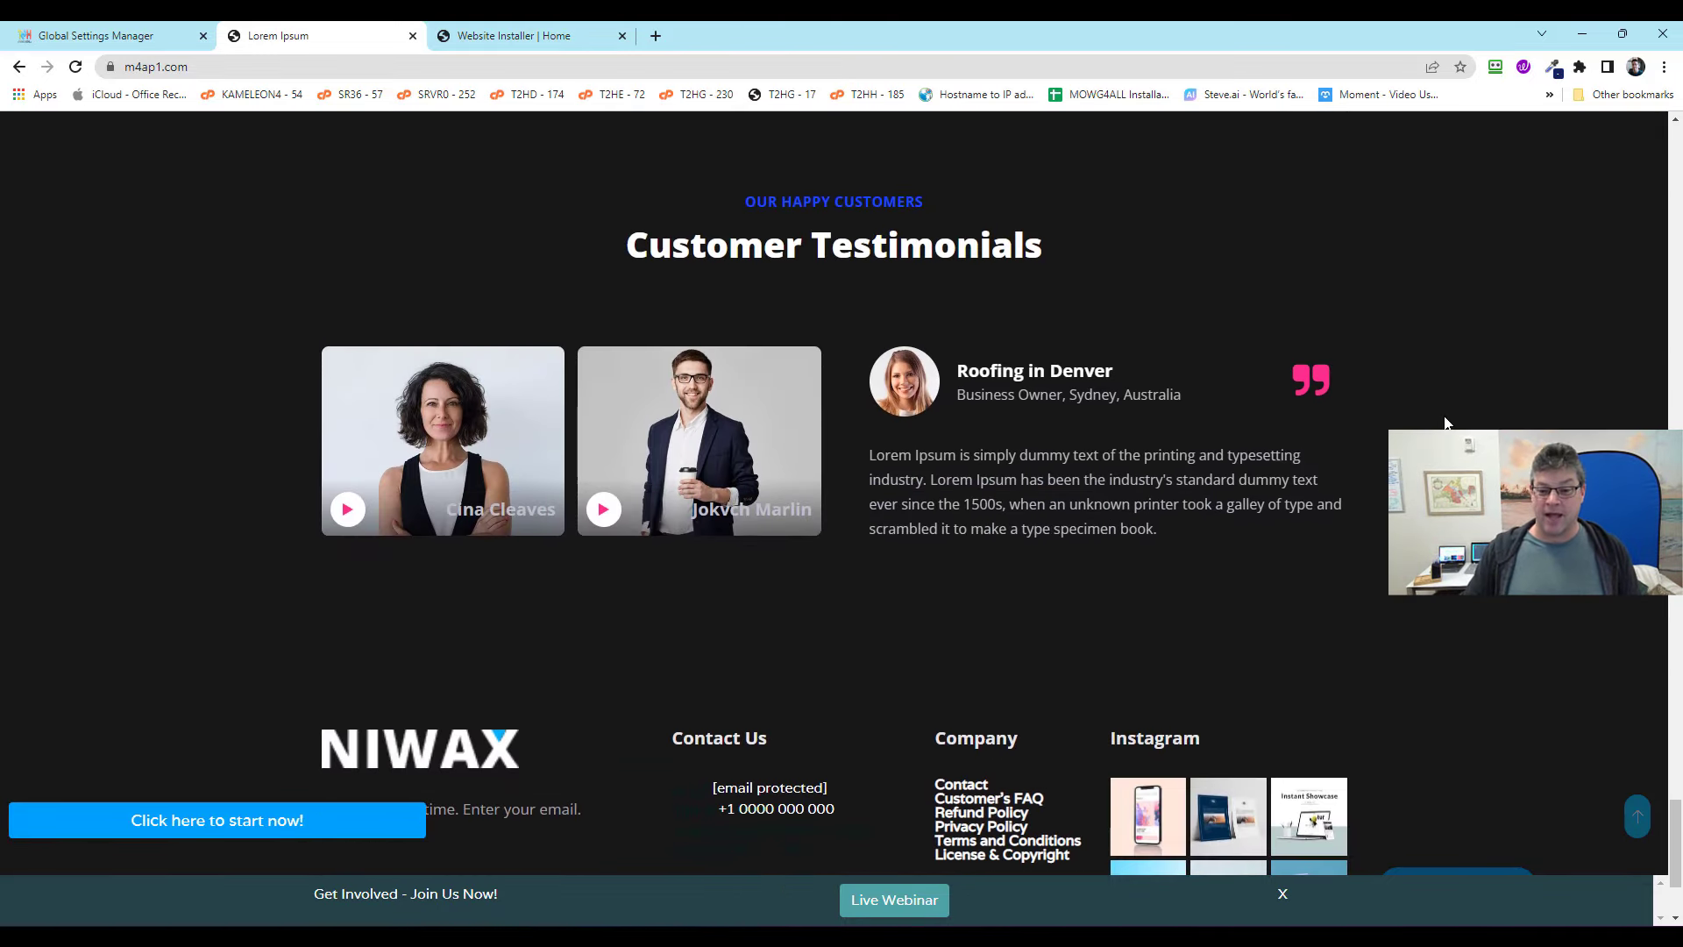
pyautogui.scroll(-2, 1206, 331)
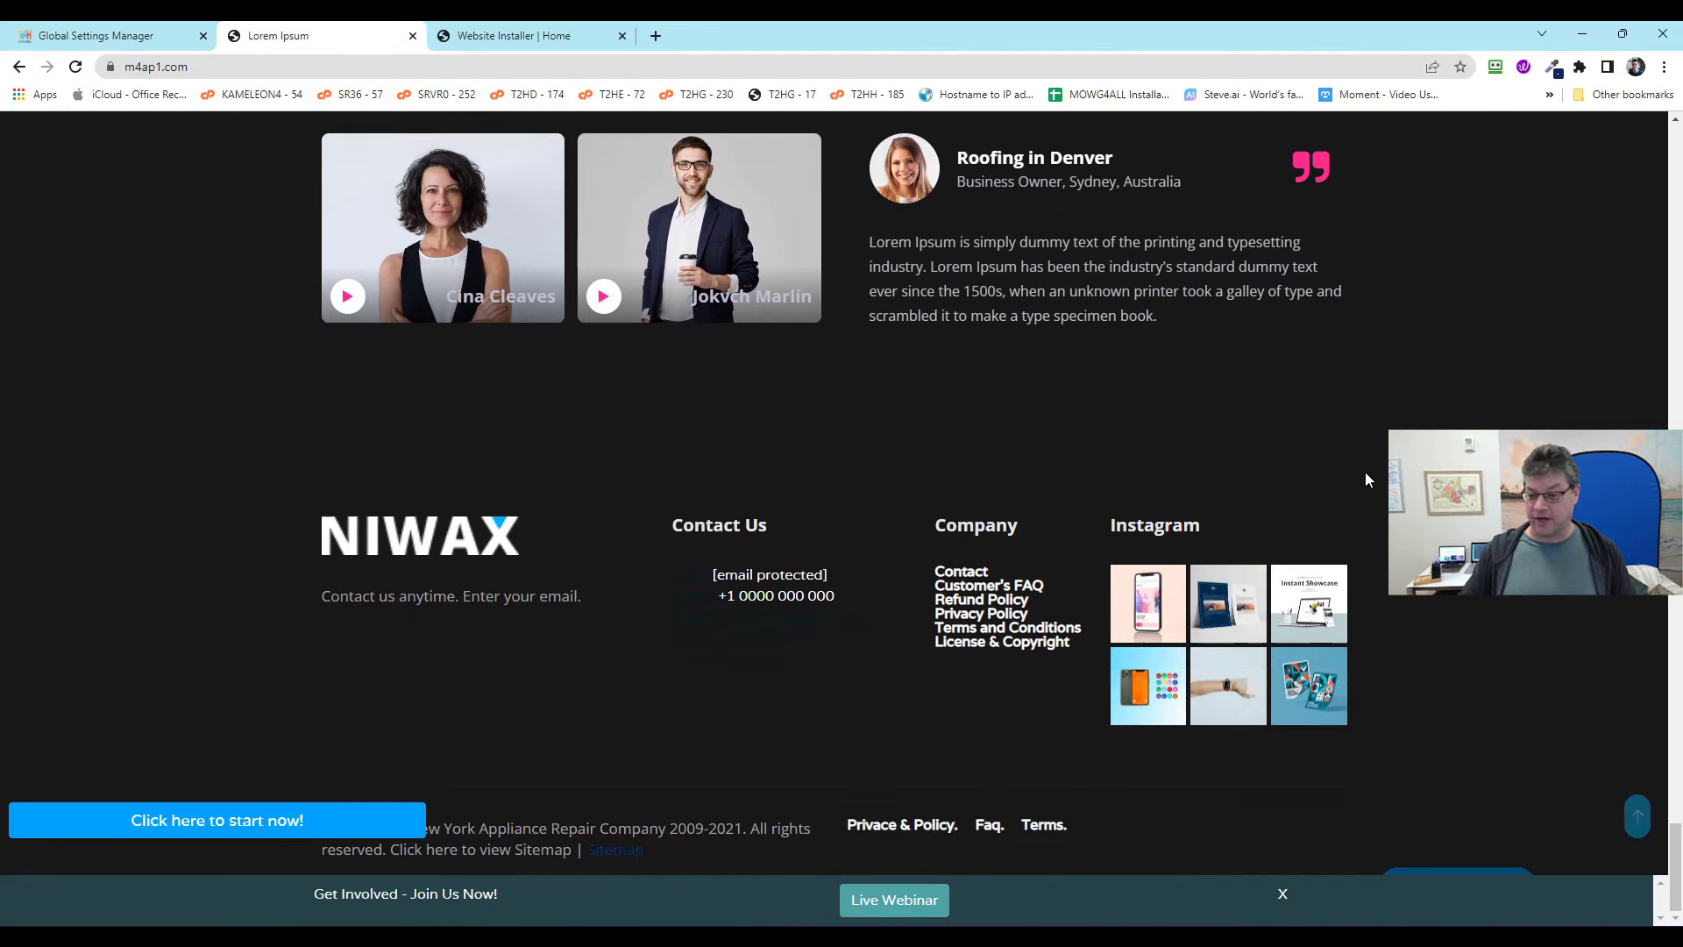
pyautogui.scroll(8, 1298, 475)
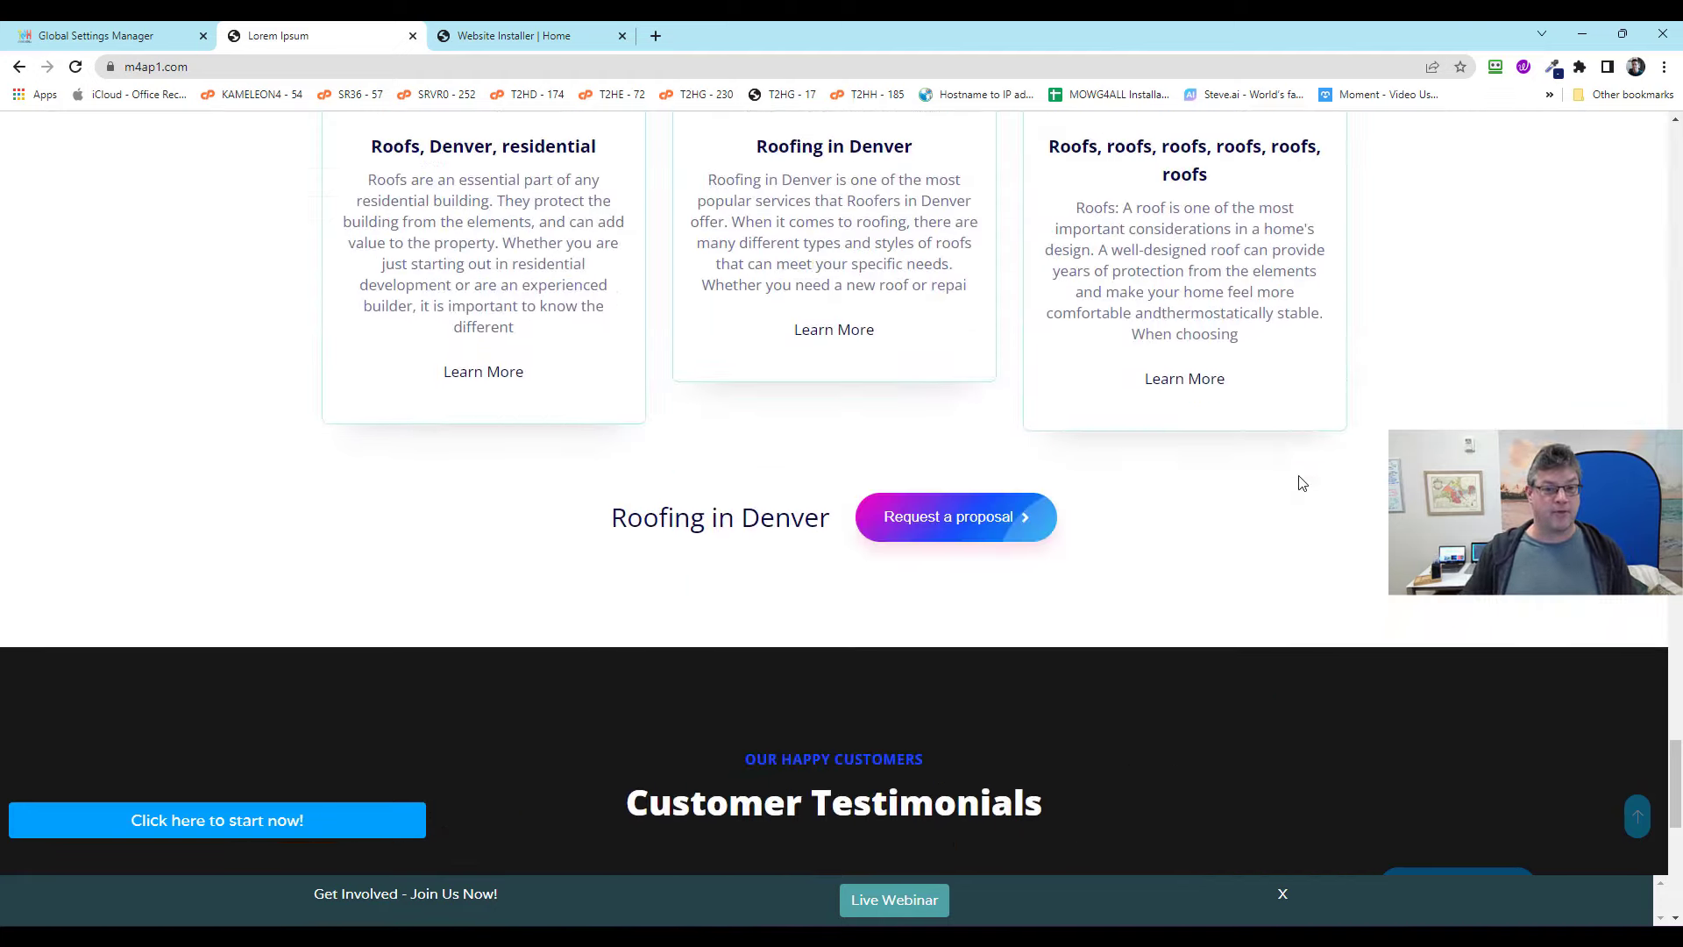
pyautogui.scroll(8, 1227, 456)
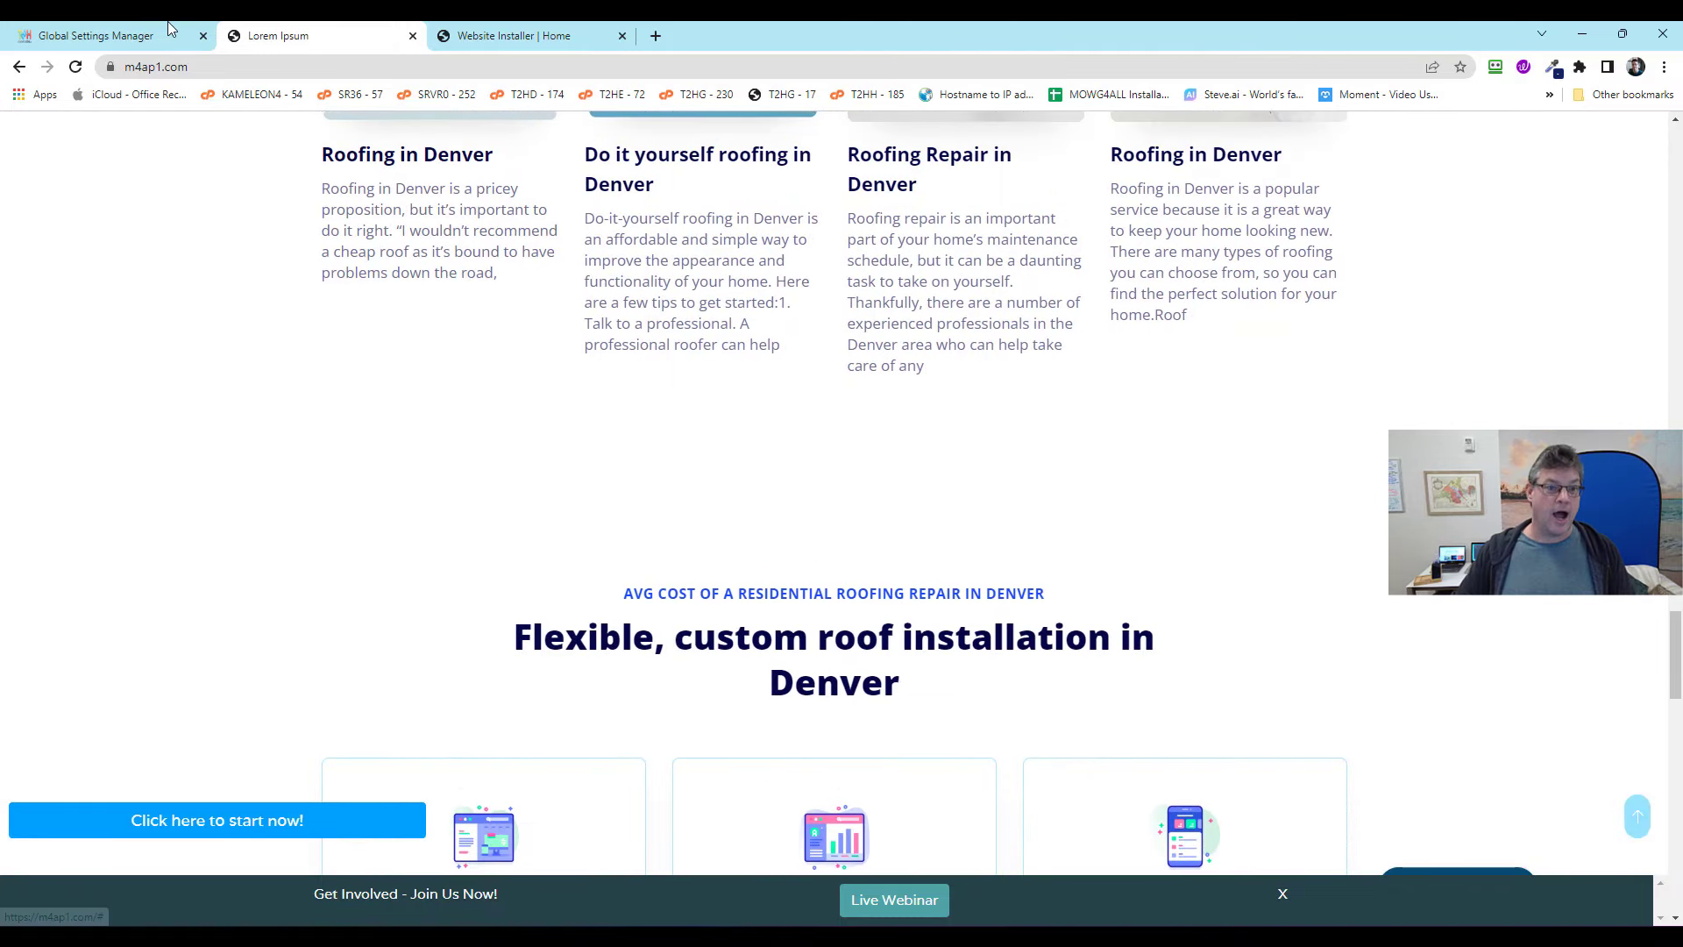
# Switch back to the Global Settings Manager and return to the Banner Settings section.
pyautogui.click(115, 38)
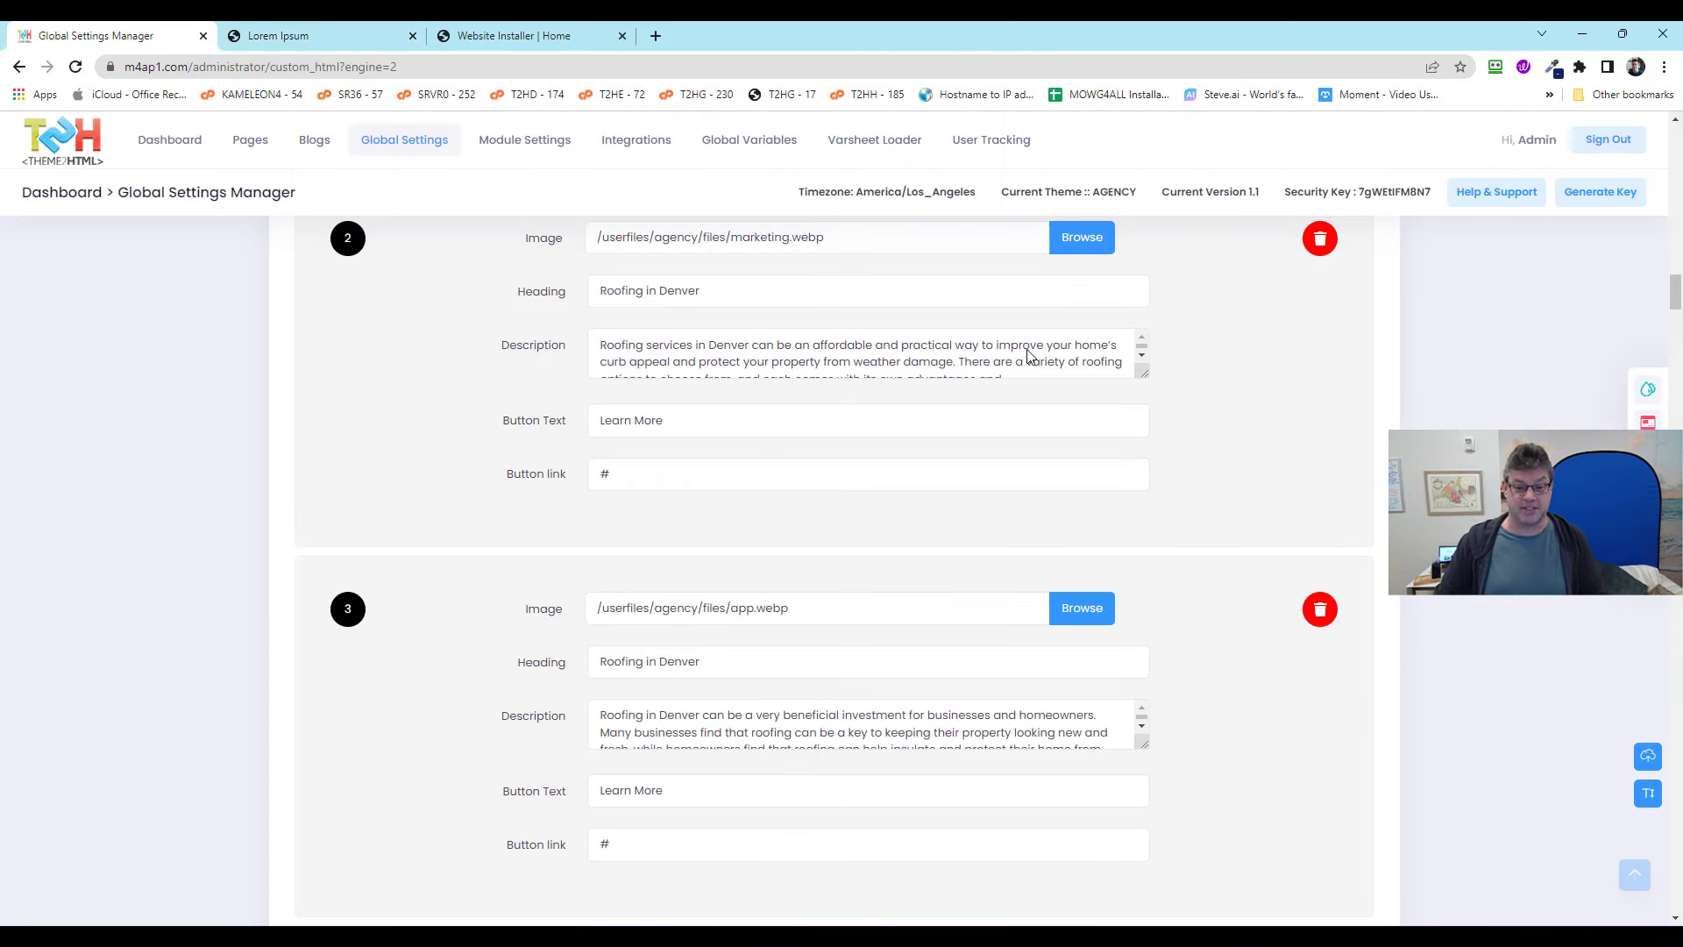
pyautogui.scroll(10, 1030, 355)
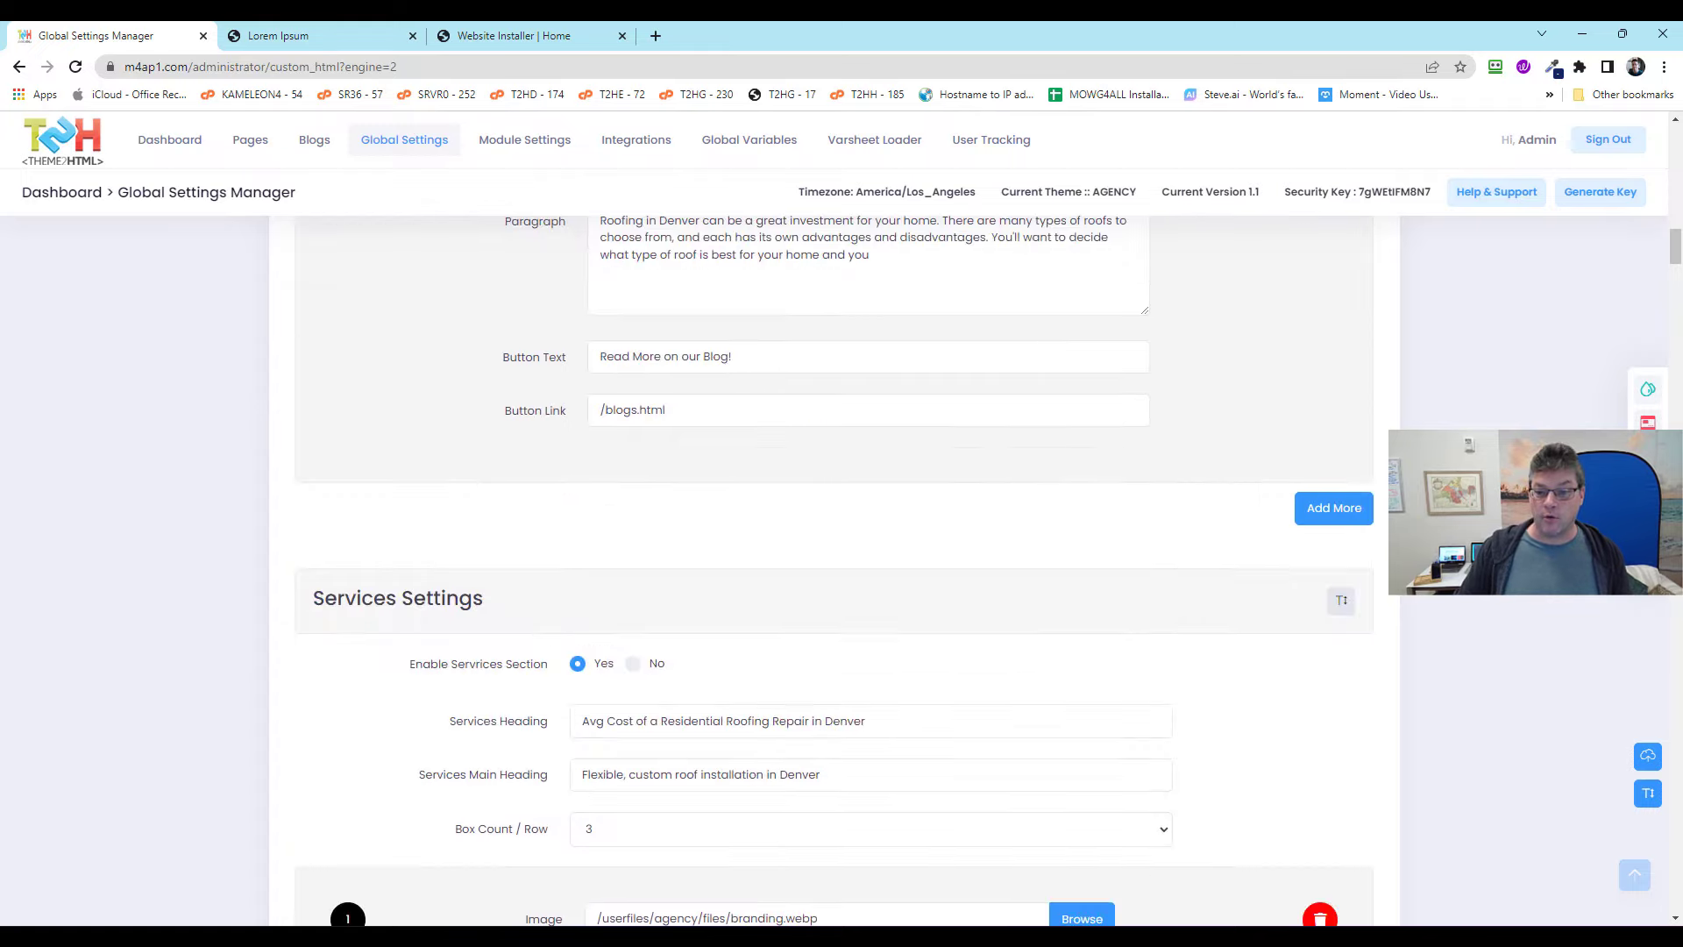
pyautogui.scroll(10, 833, 570)
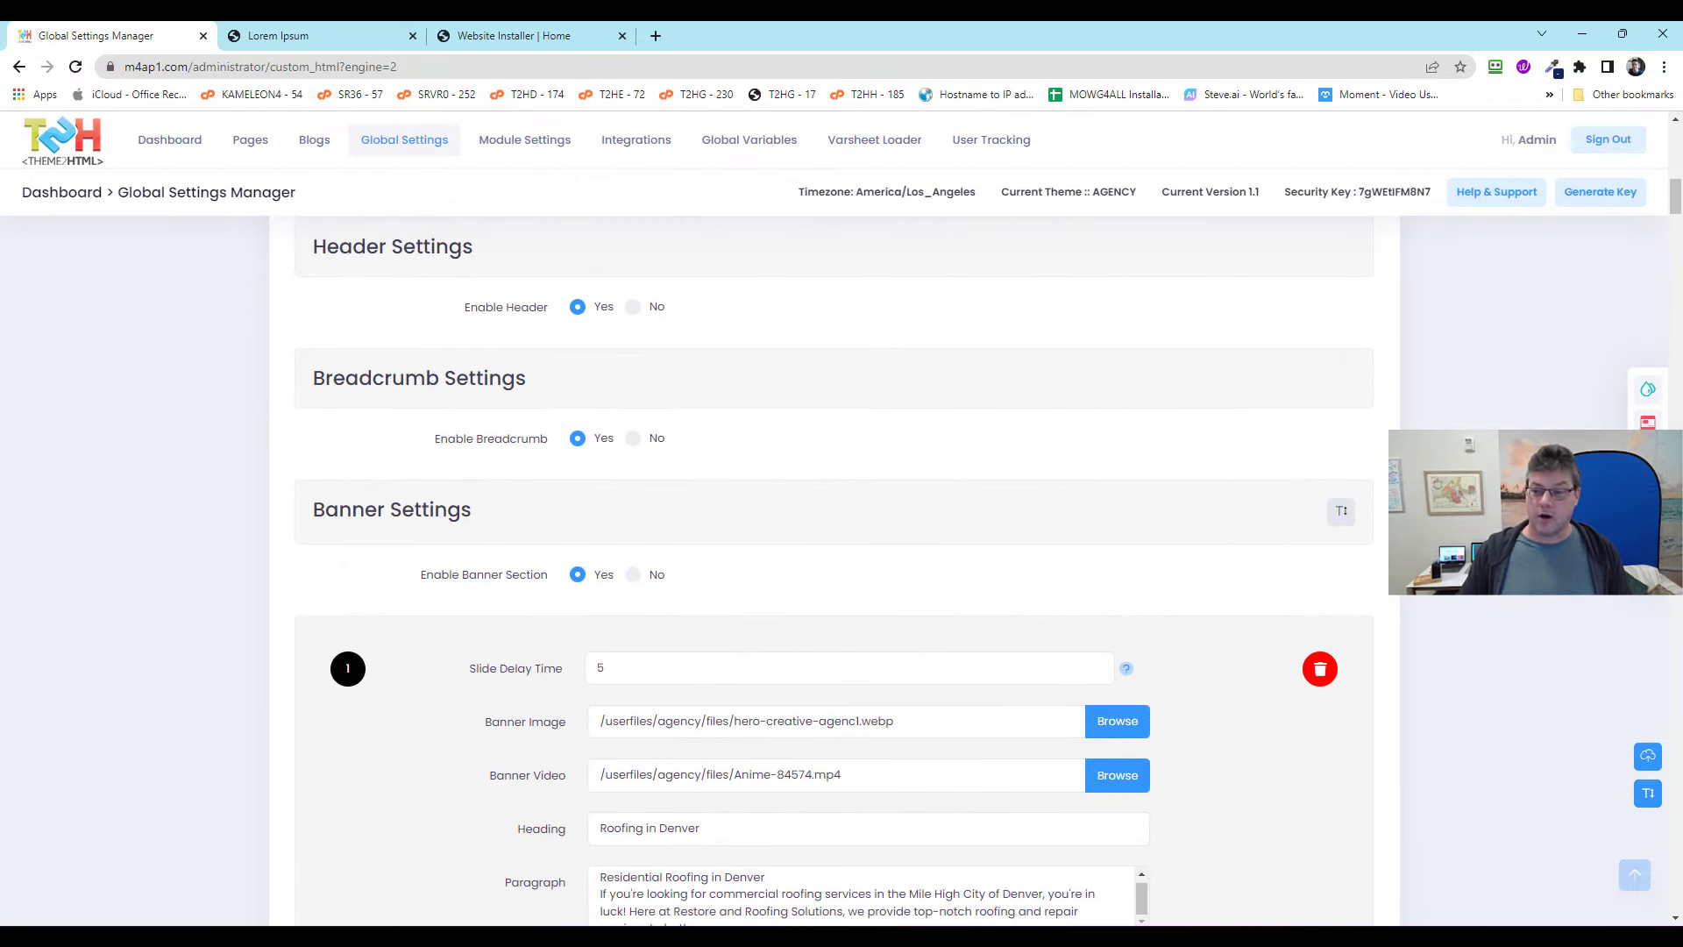
# Examine the layout, sidebar, translator, header and breadcrumb settings, and the Banner Settings with their section autofill option.
pyautogui.scroll(-15, 832, 570)
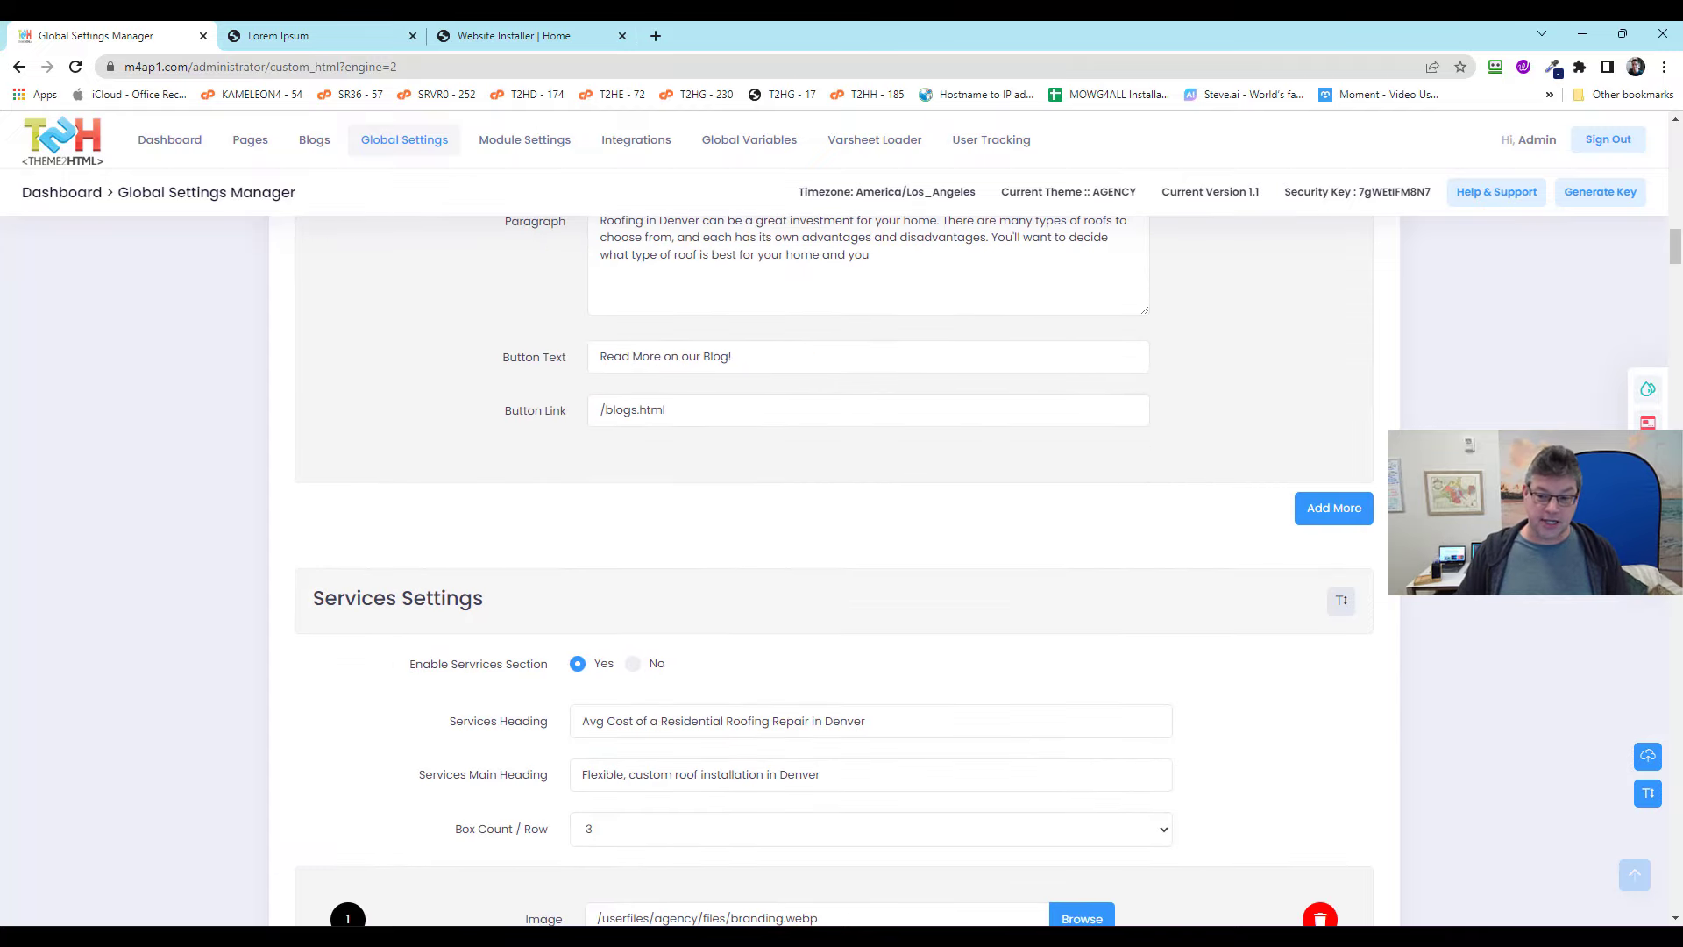
pyautogui.scroll(20, 833, 570)
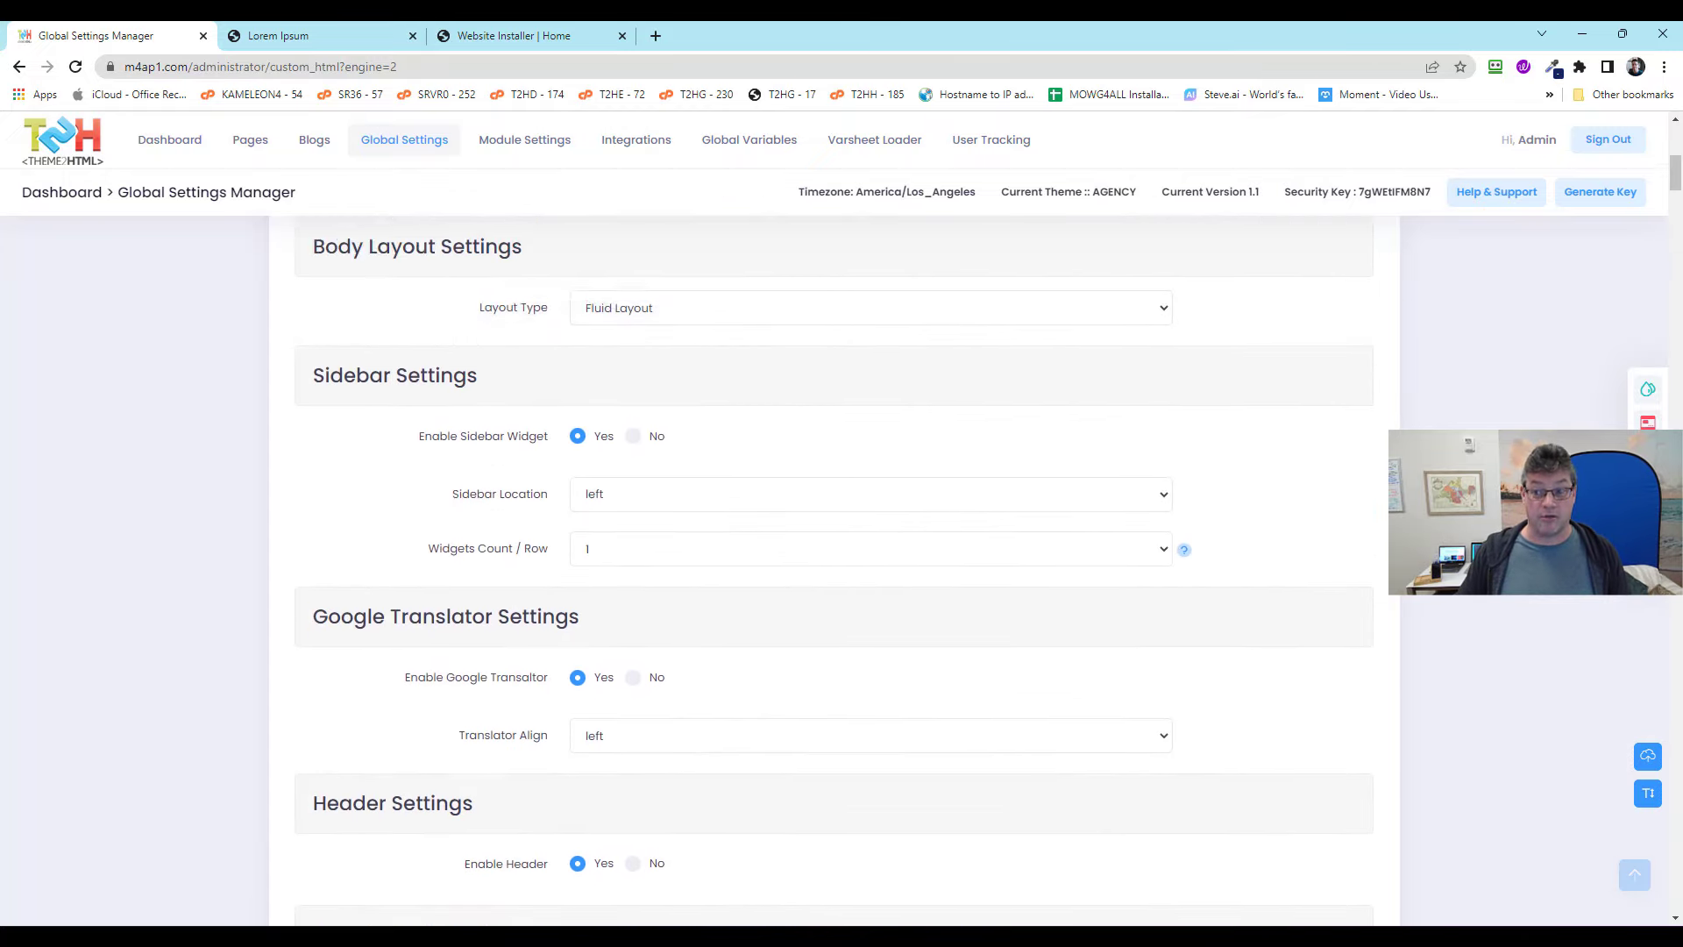
pyautogui.scroll(-12, 833, 569)
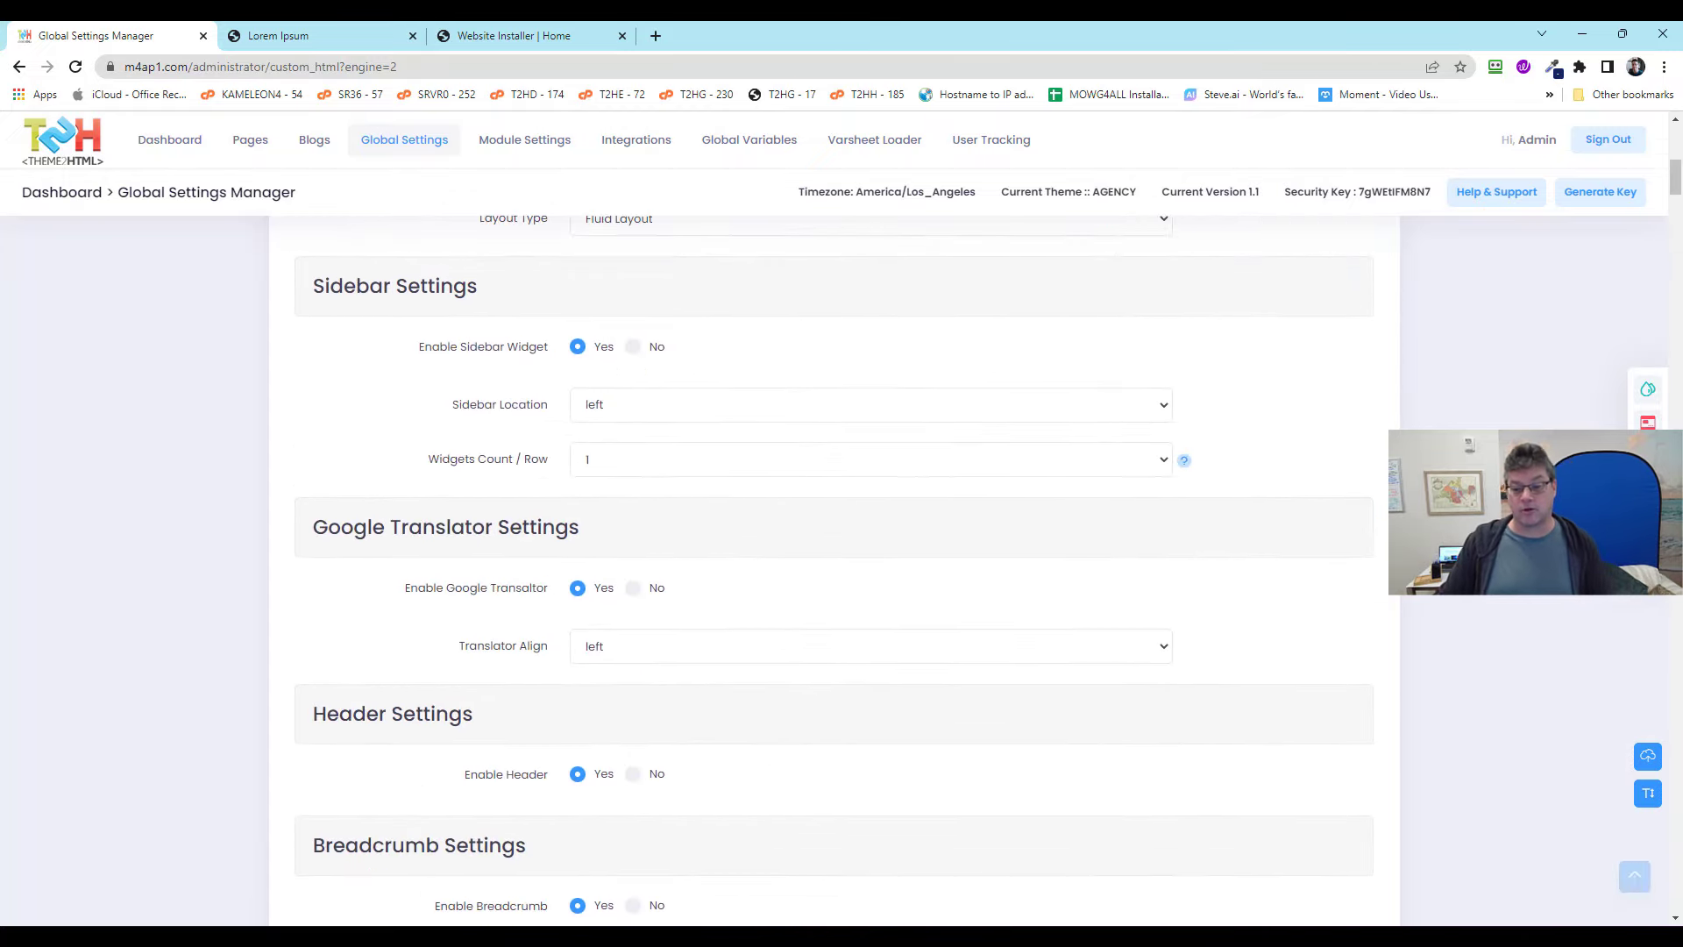
pyautogui.scroll(5, 1406, 391)
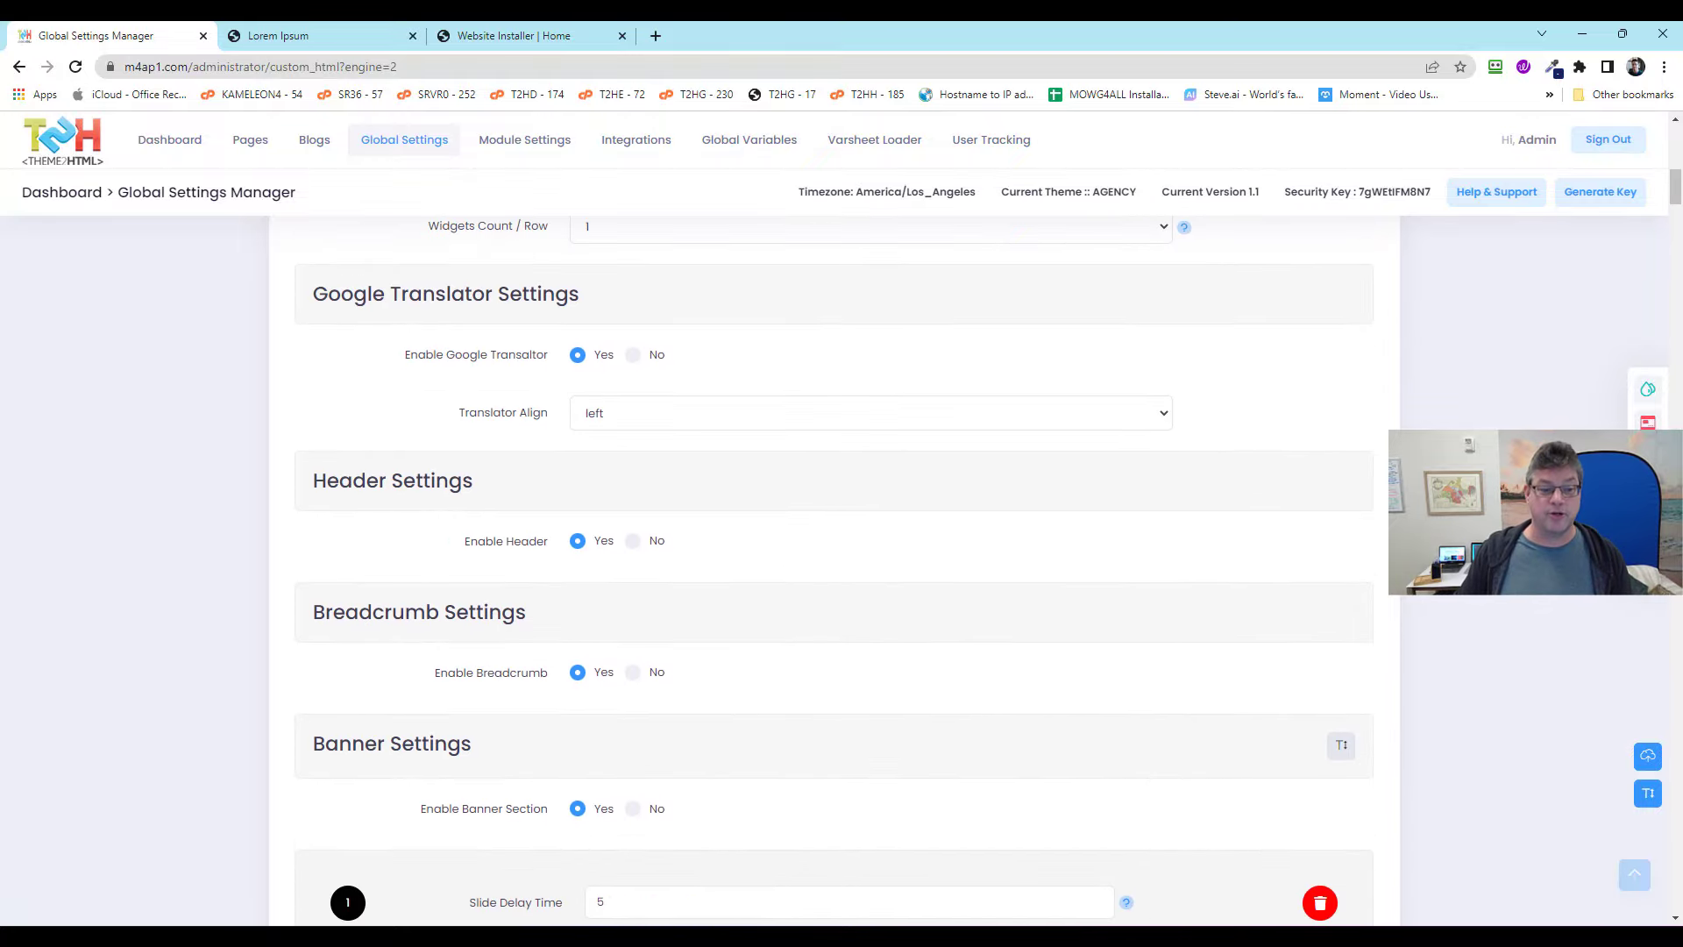
pyautogui.scroll(-7, 1406, 392)
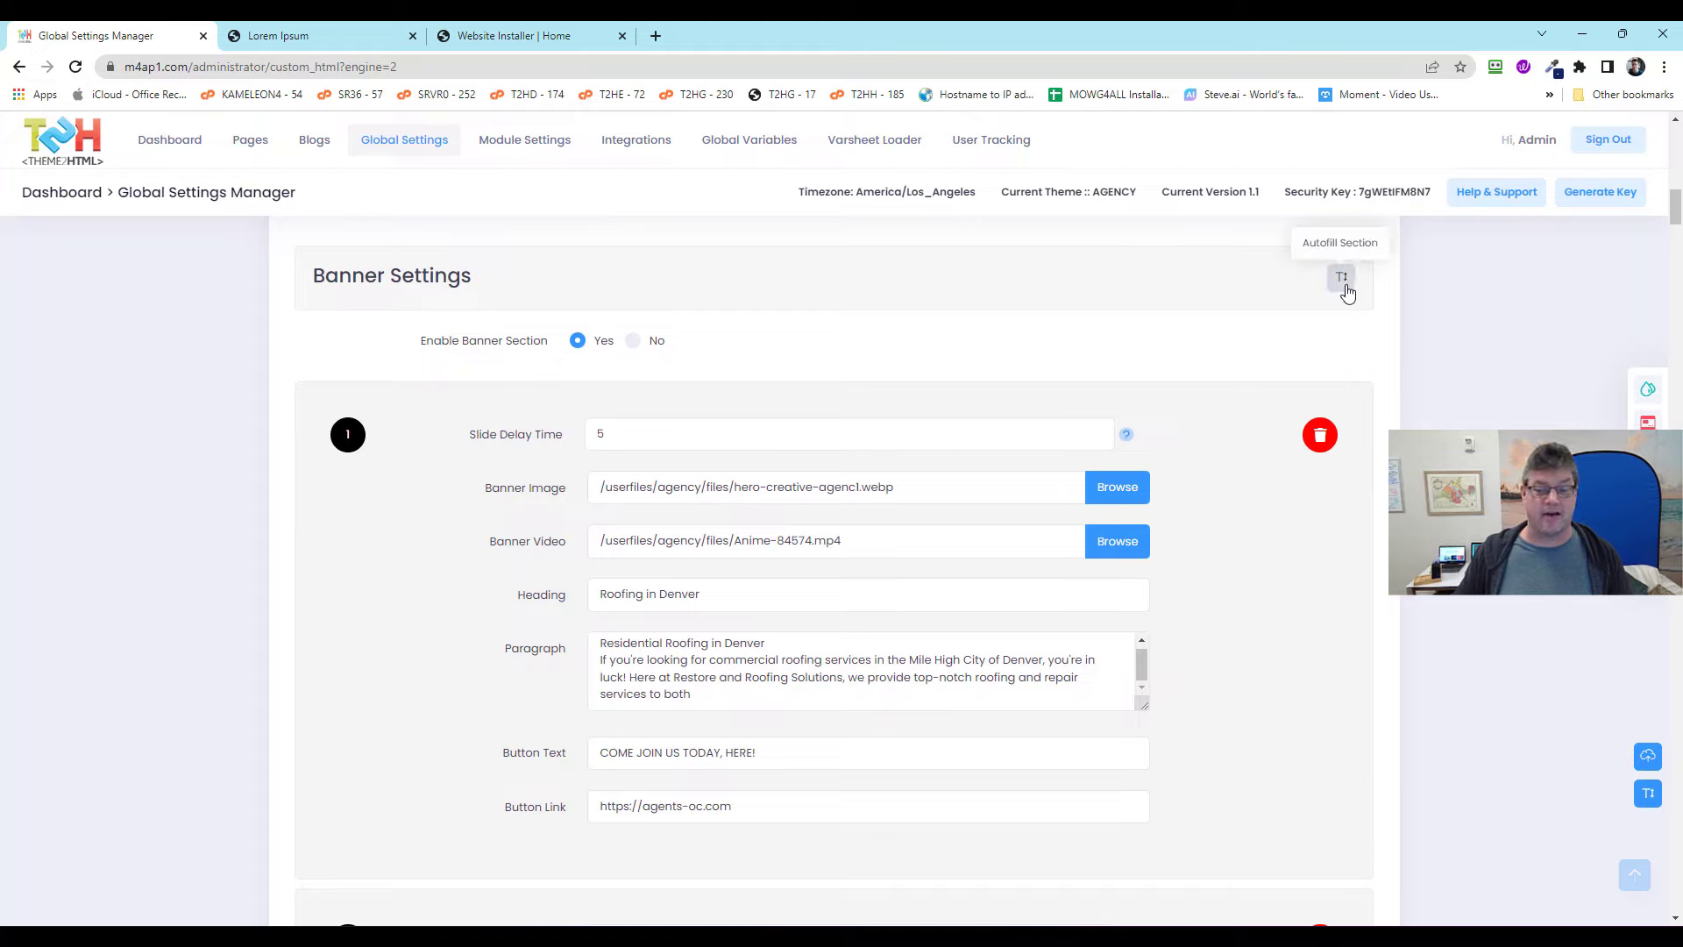
pyautogui.moveTo(482, 284); pyautogui.dragTo(306, 287)
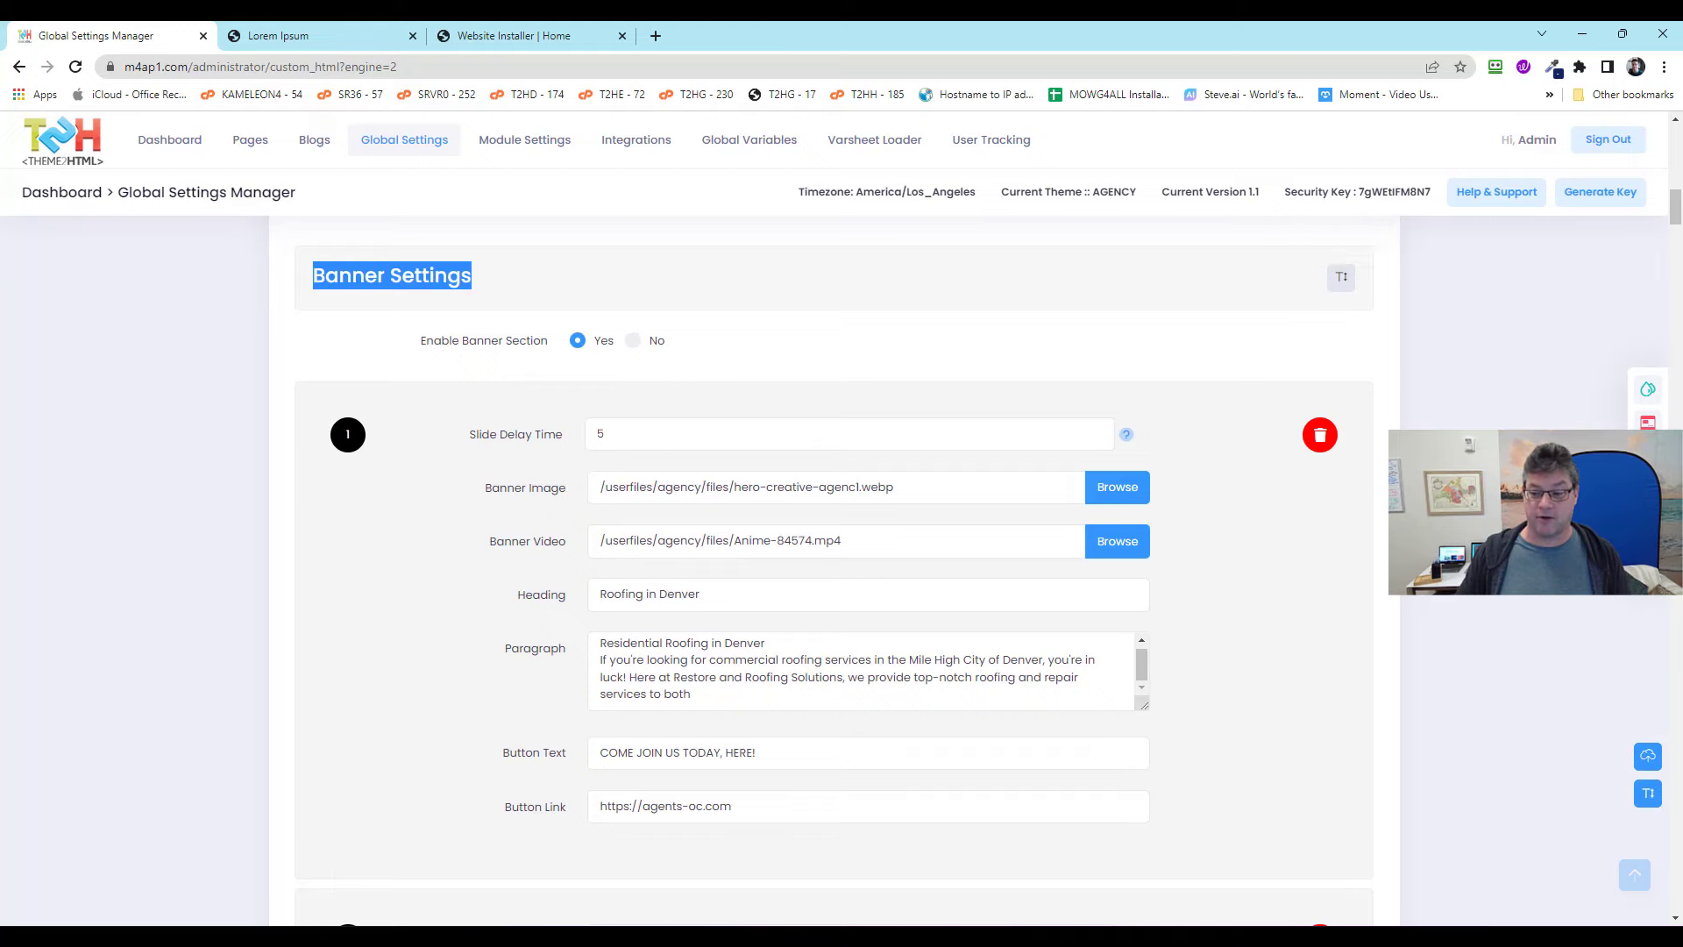
pyautogui.scroll(-6, 1662, 628)
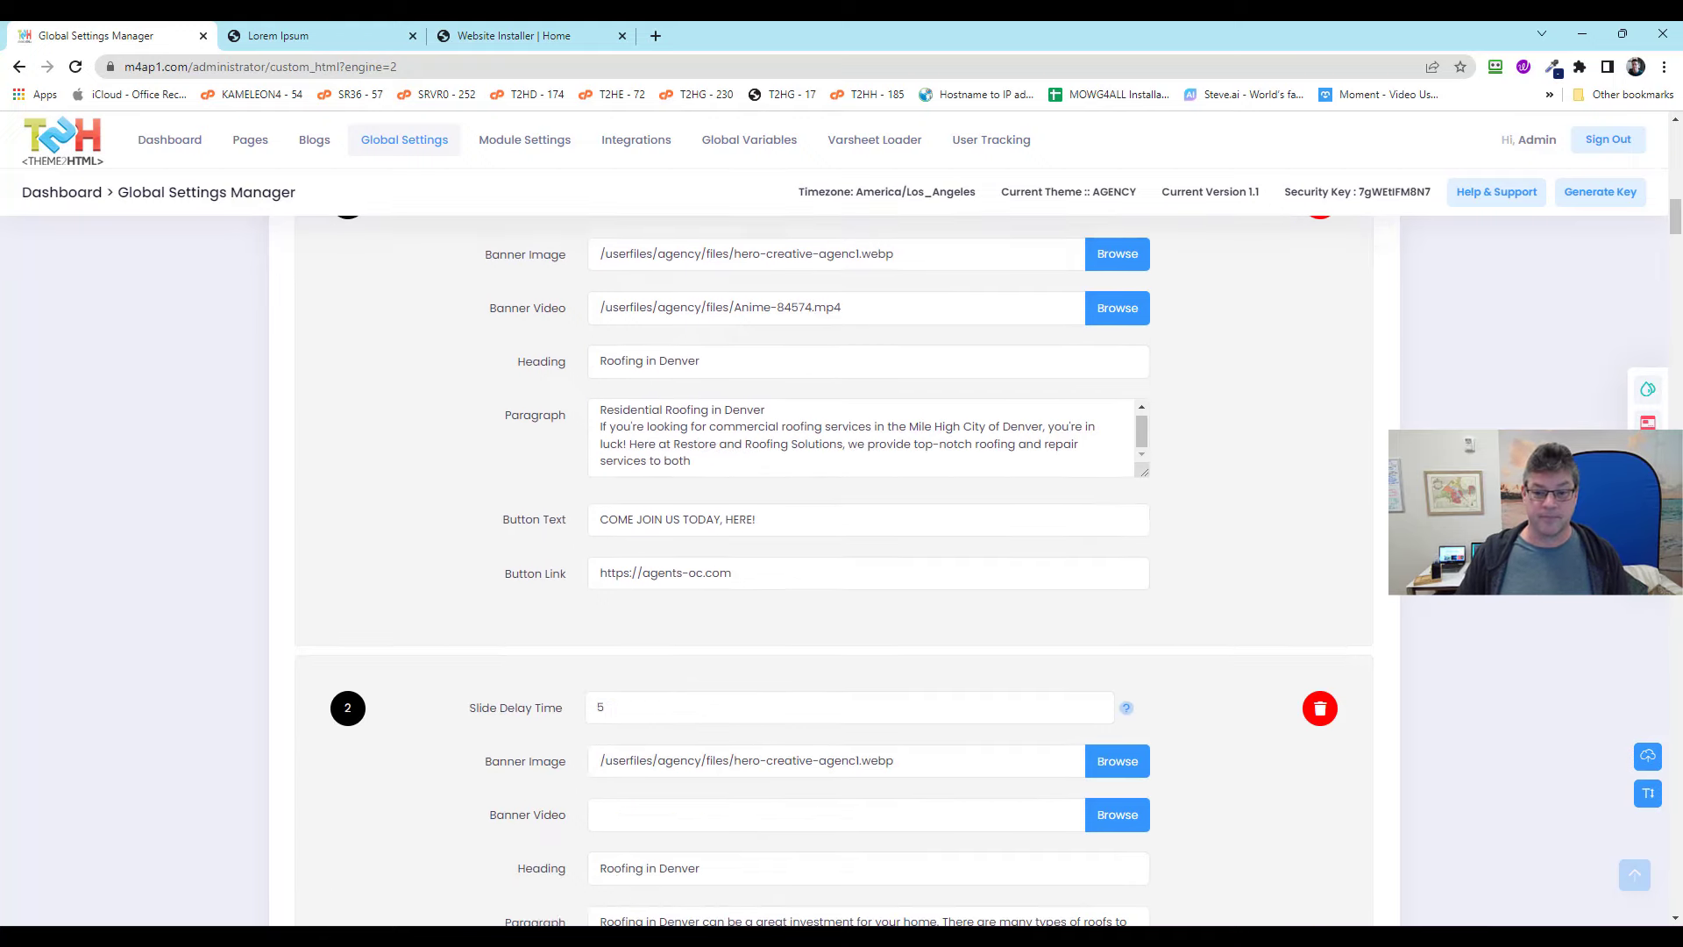
pyautogui.scroll(-7, 833, 570)
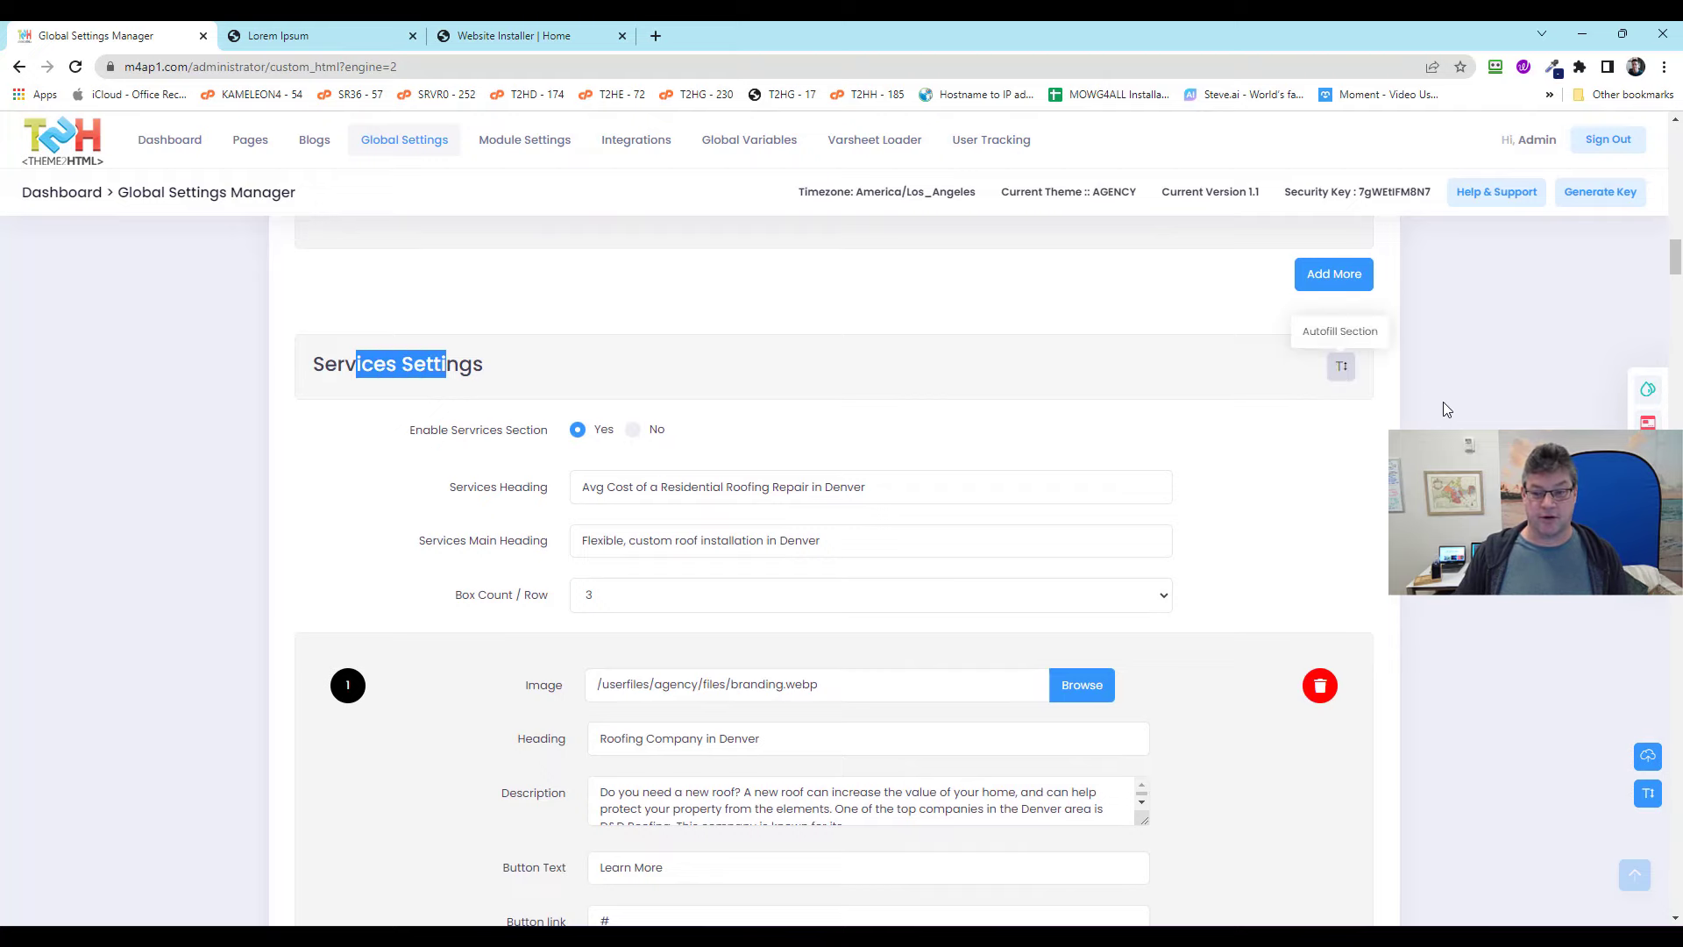
# Review the generated roofing headings and descriptions in the service boxes, and continue to the About Settings.
pyautogui.scroll(-8, 1453, 412)
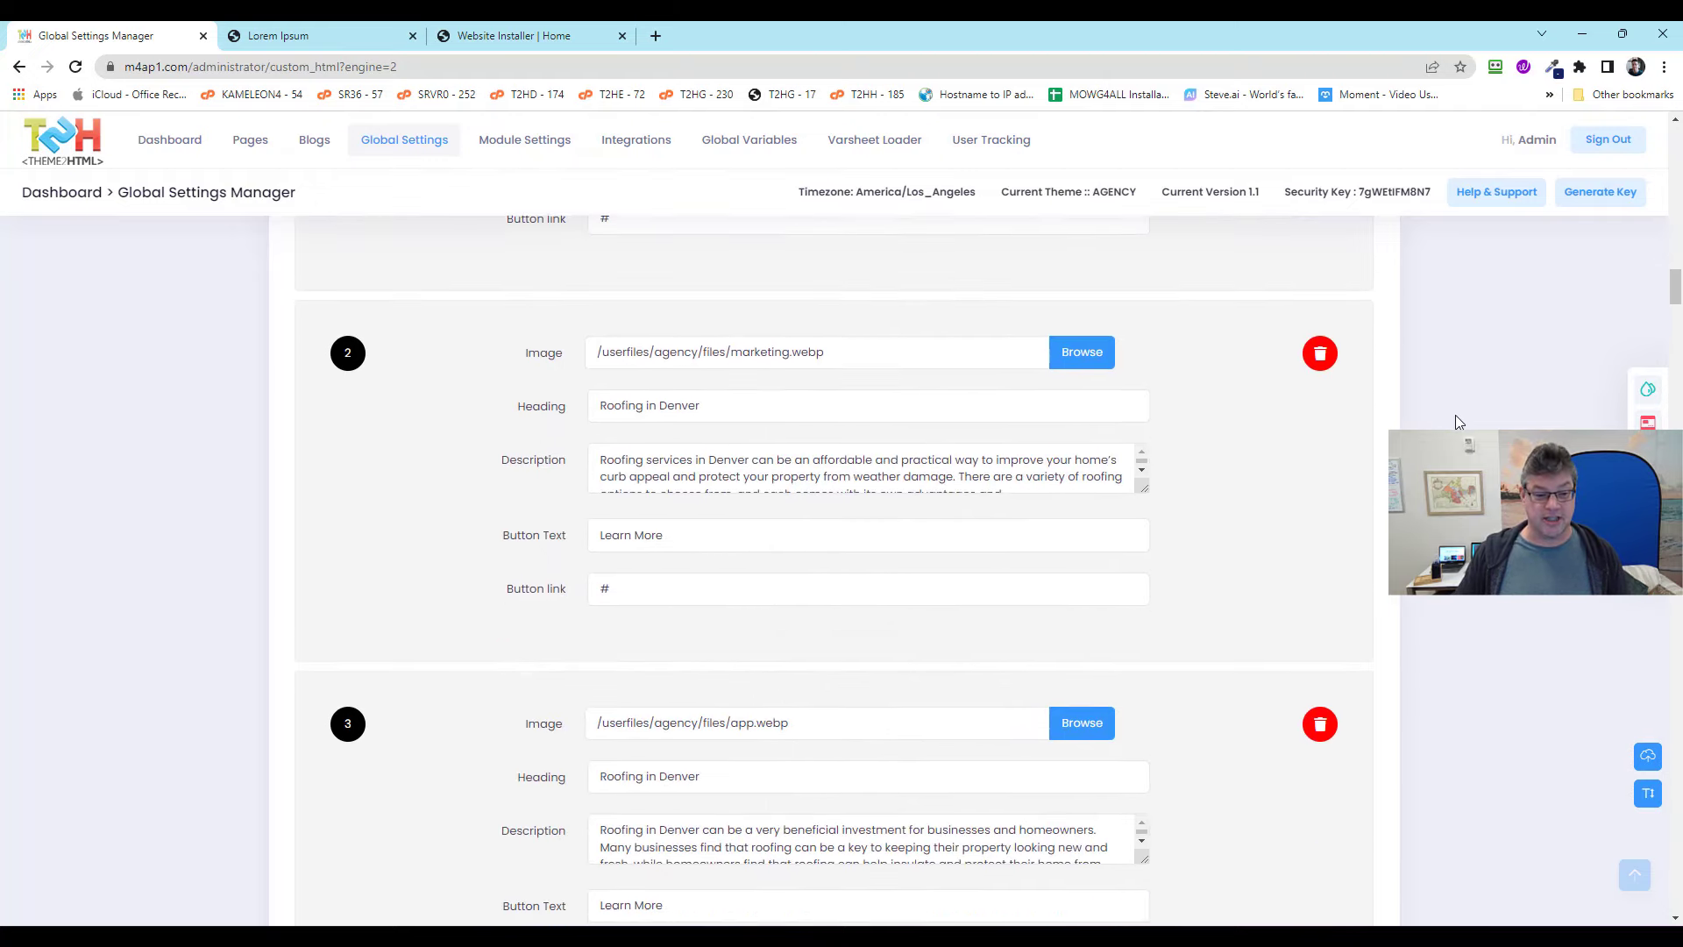
pyautogui.scroll(-16, 1457, 422)
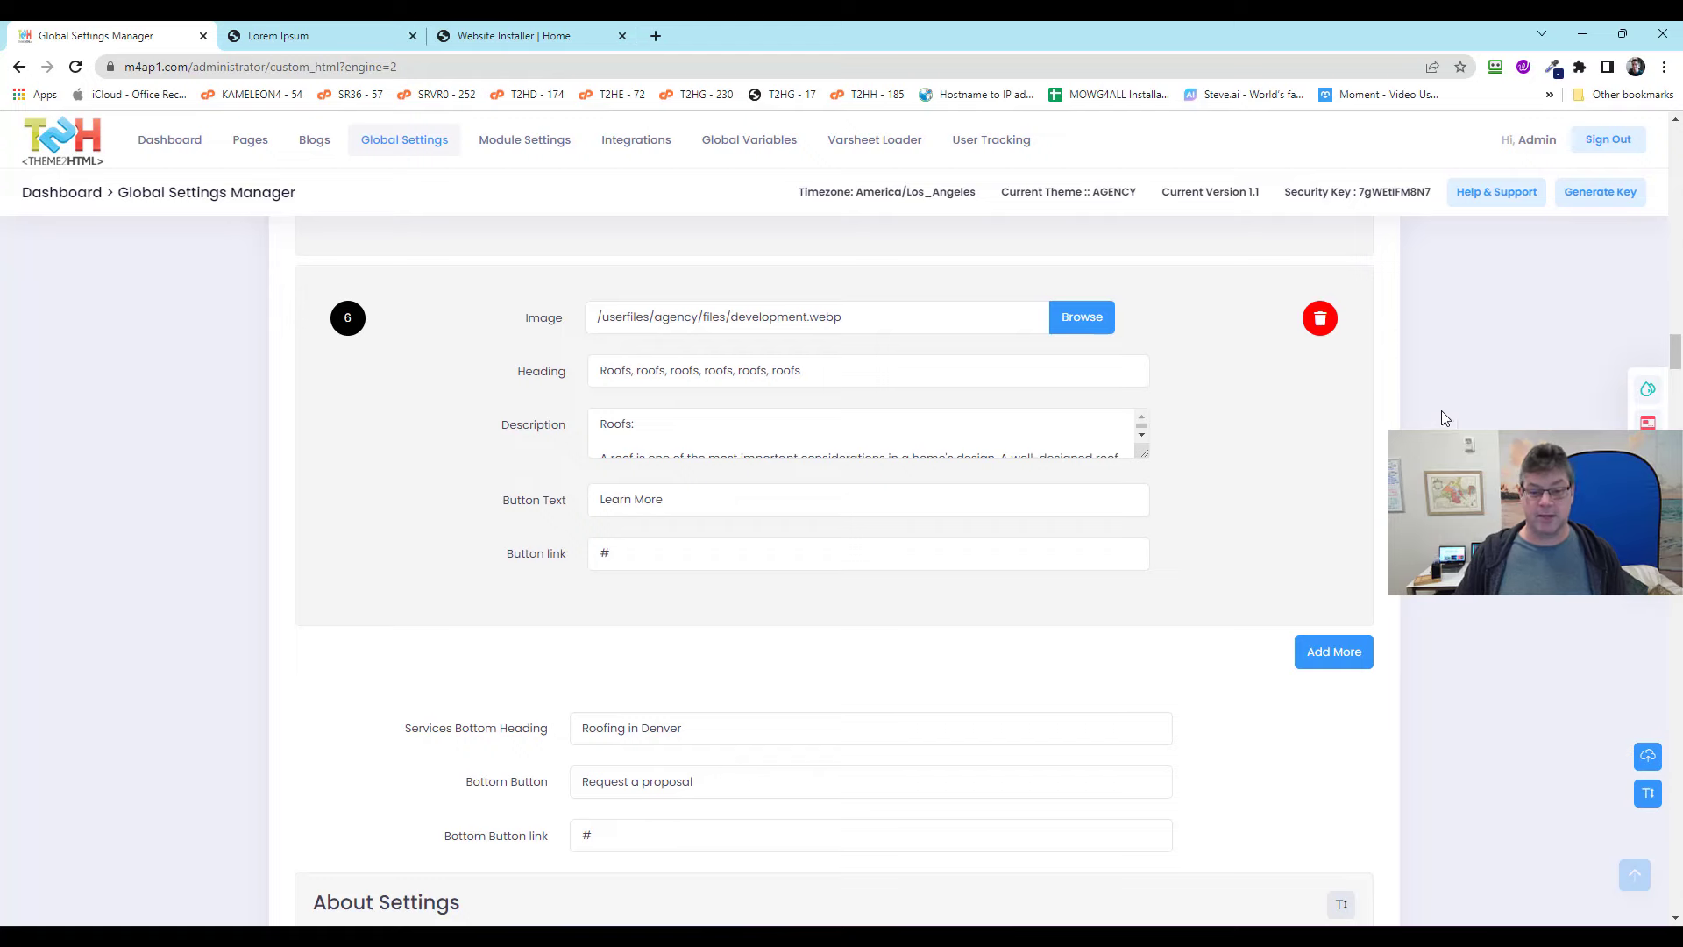
pyautogui.scroll(5, 1308, 593)
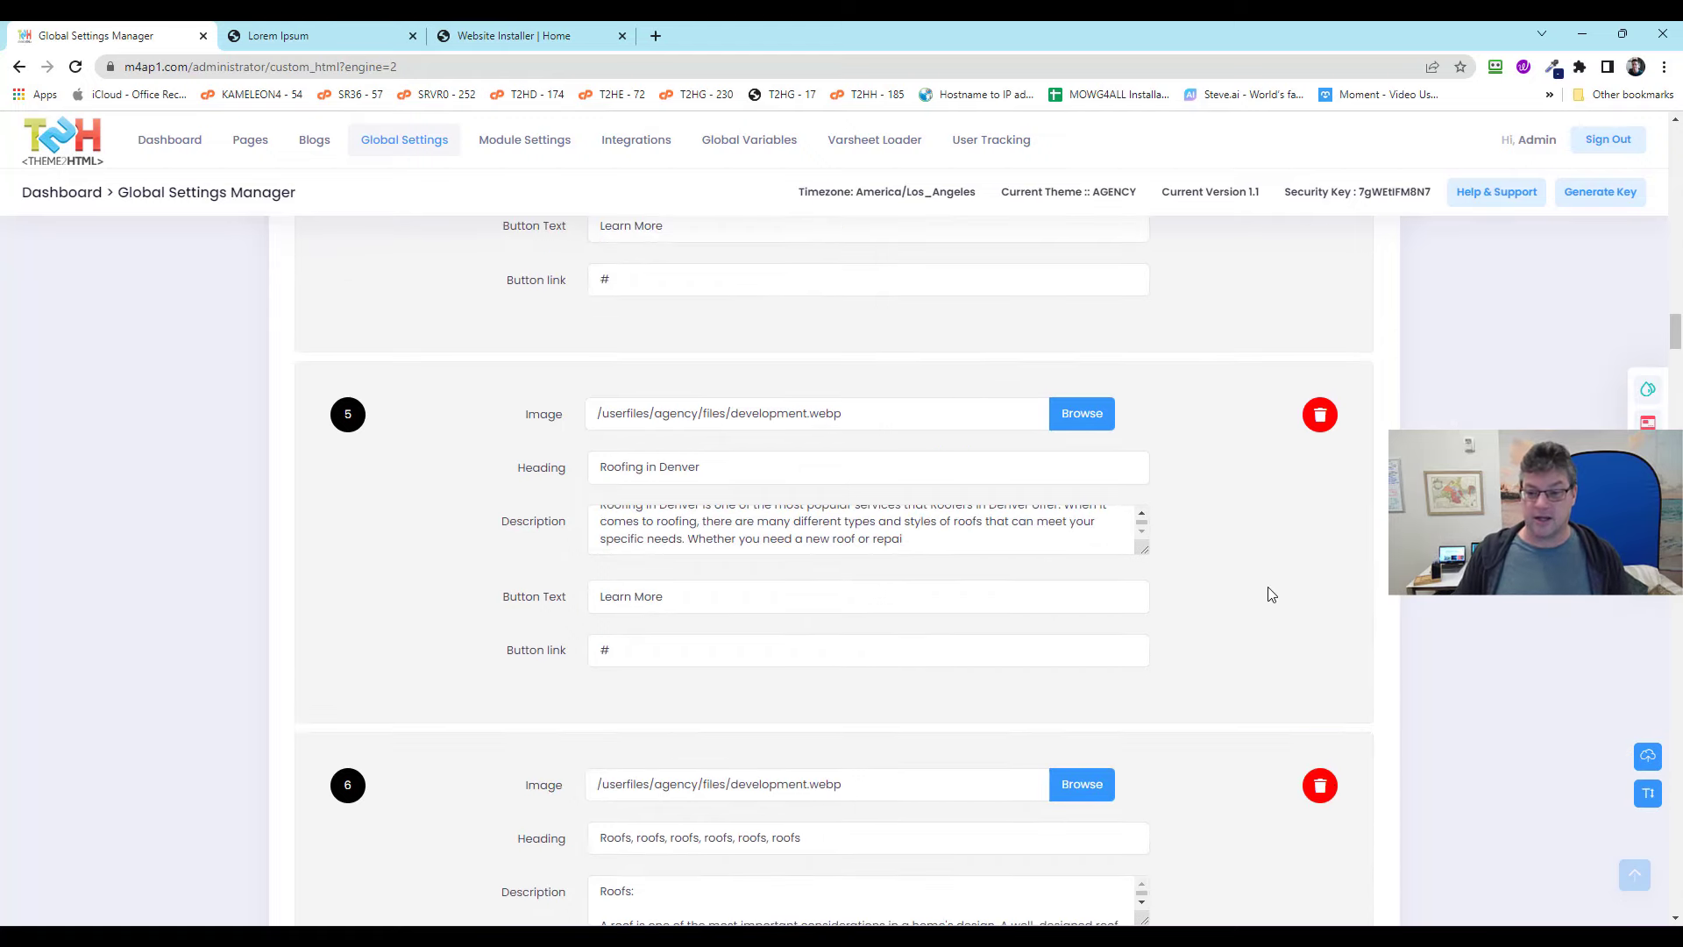
pyautogui.scroll(4, 1271, 595)
pyautogui.scroll(4, 1328, 406)
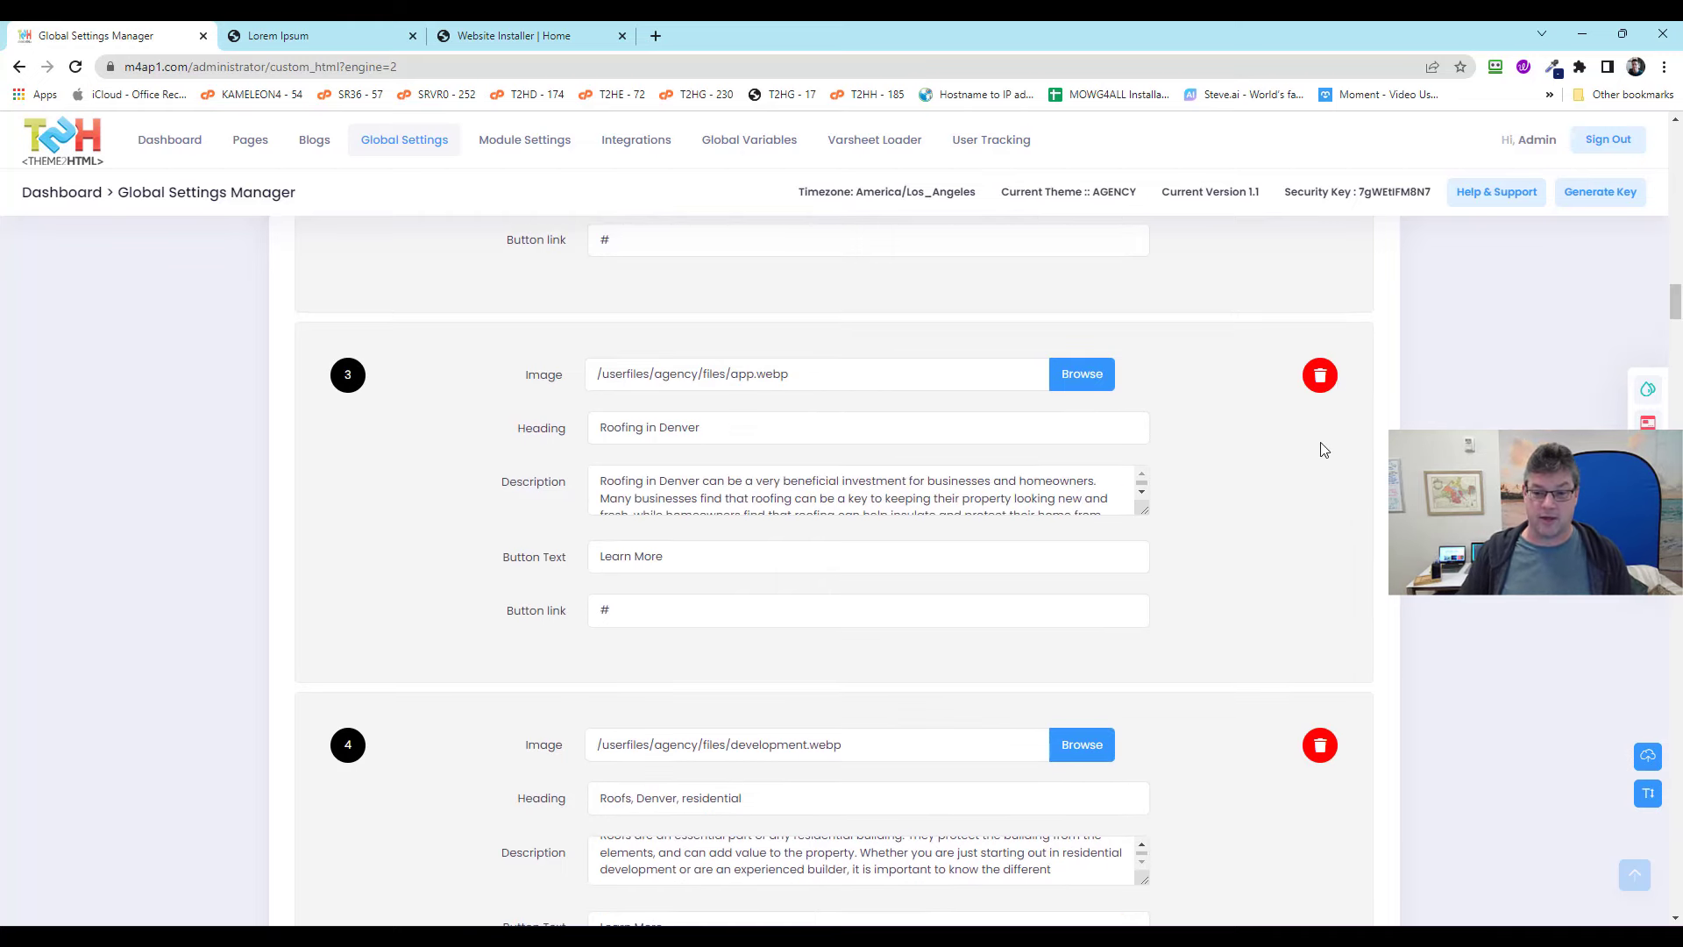
pyautogui.scroll(-9, 1323, 450)
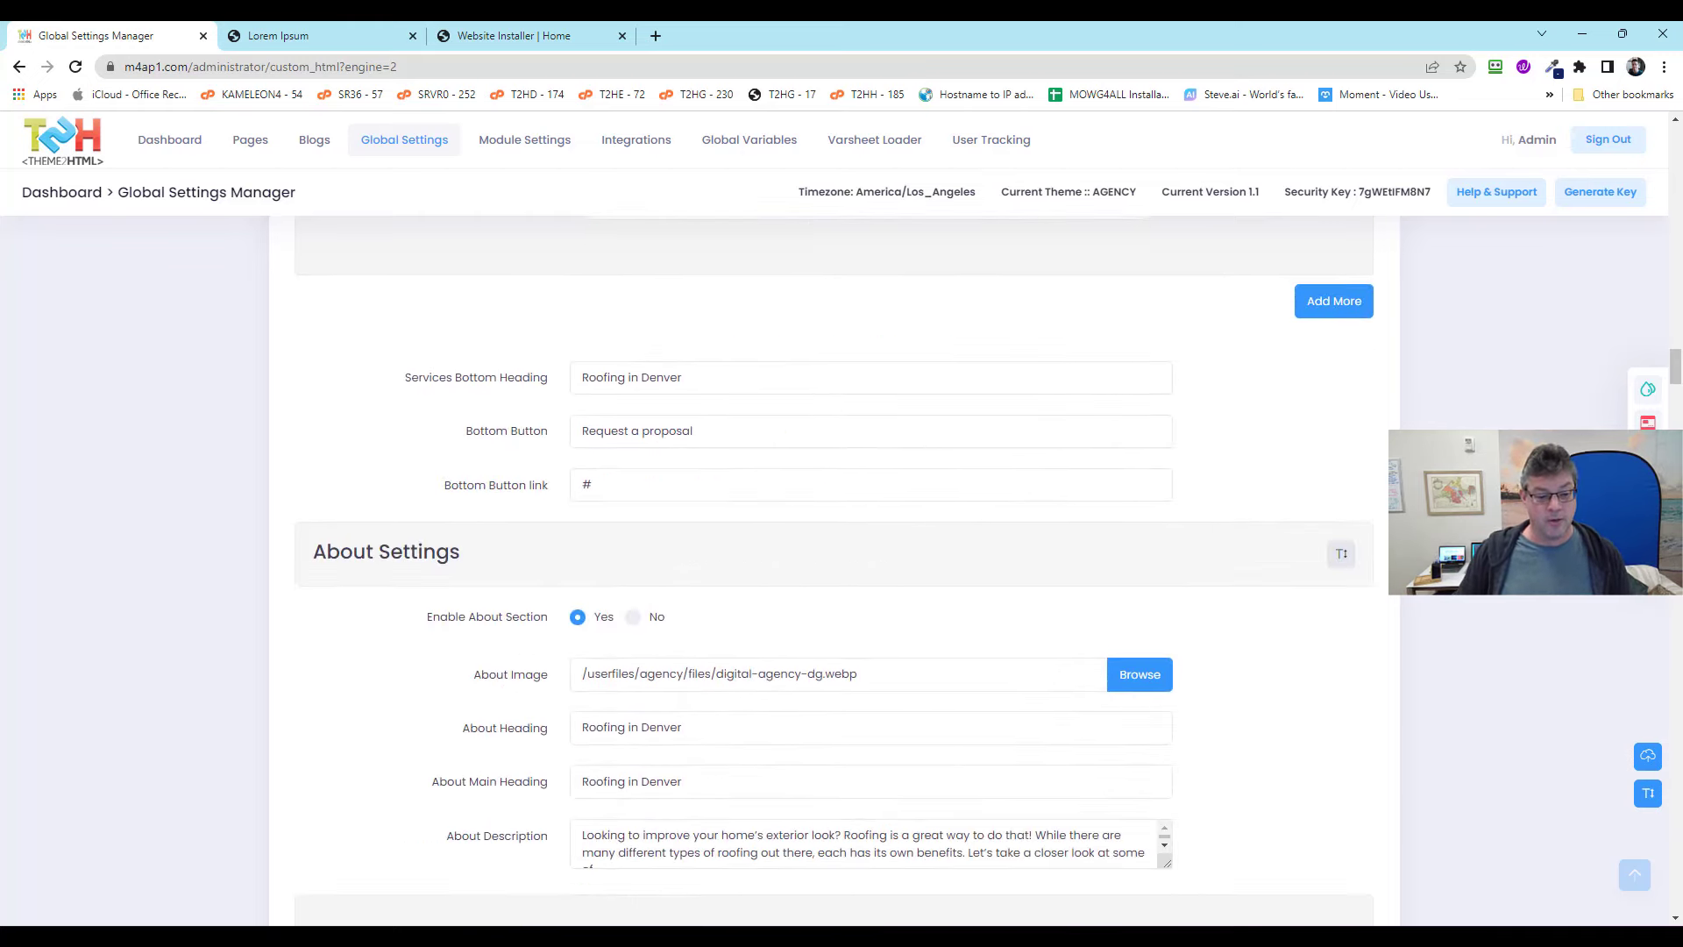
pyautogui.scroll(-1, 954, 497)
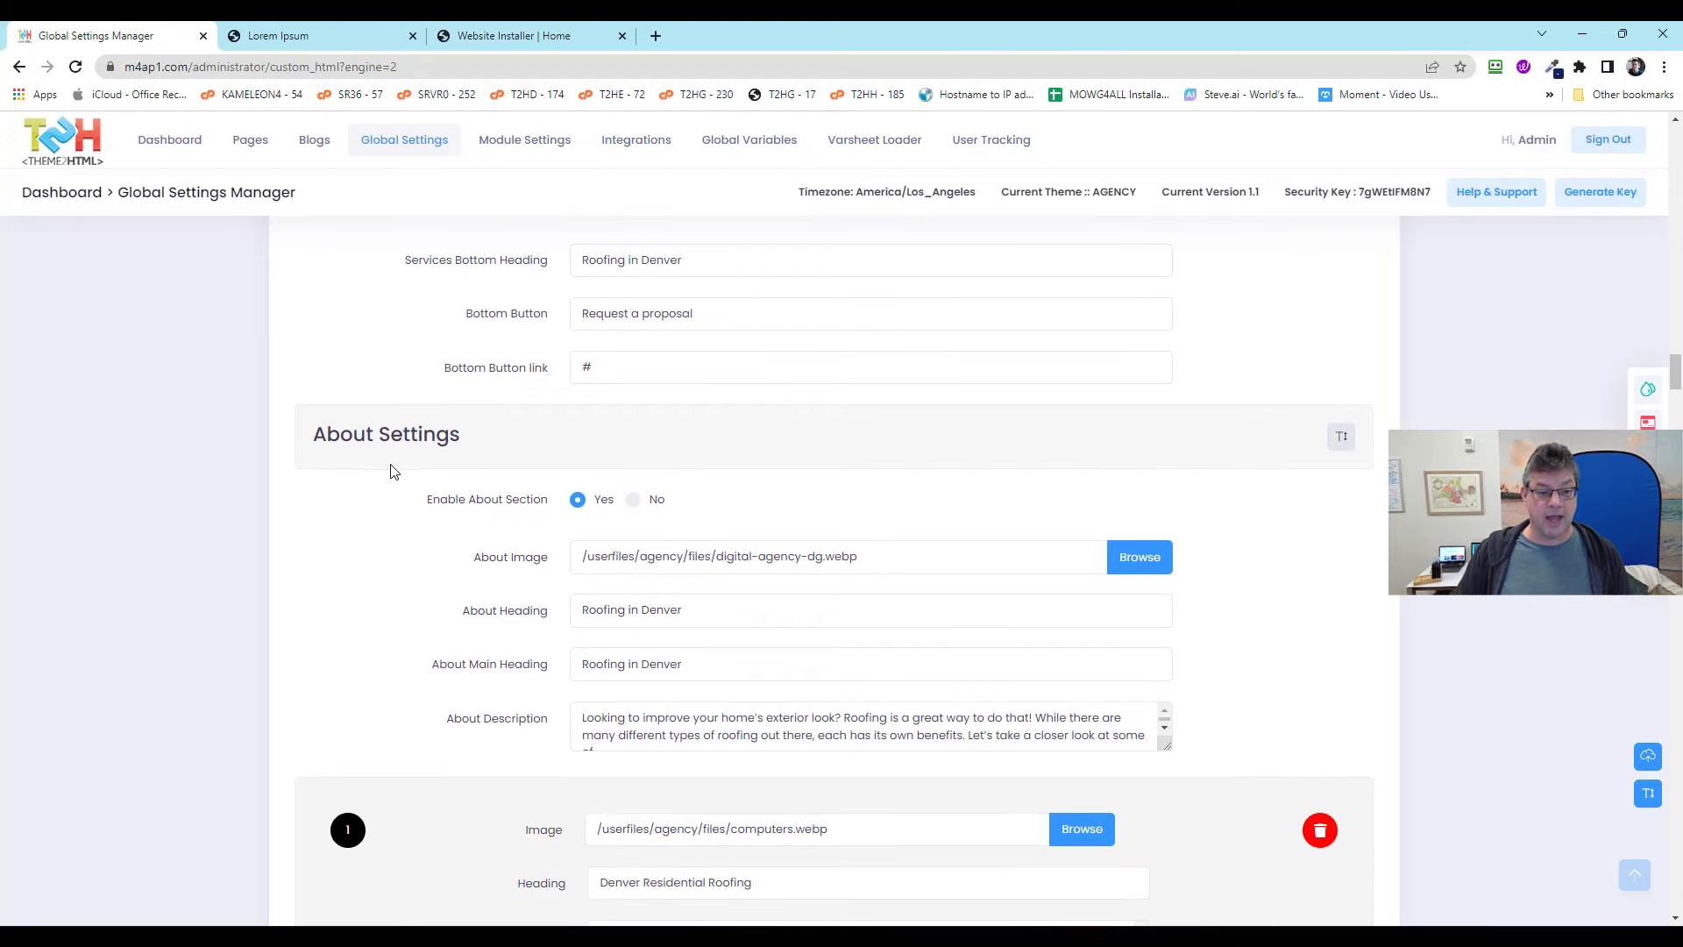
# Examine the images, amounts and descriptions in the Counter Boxes section, continuing to the Portfolio Settings.
pyautogui.scroll(-11, 1341, 447)
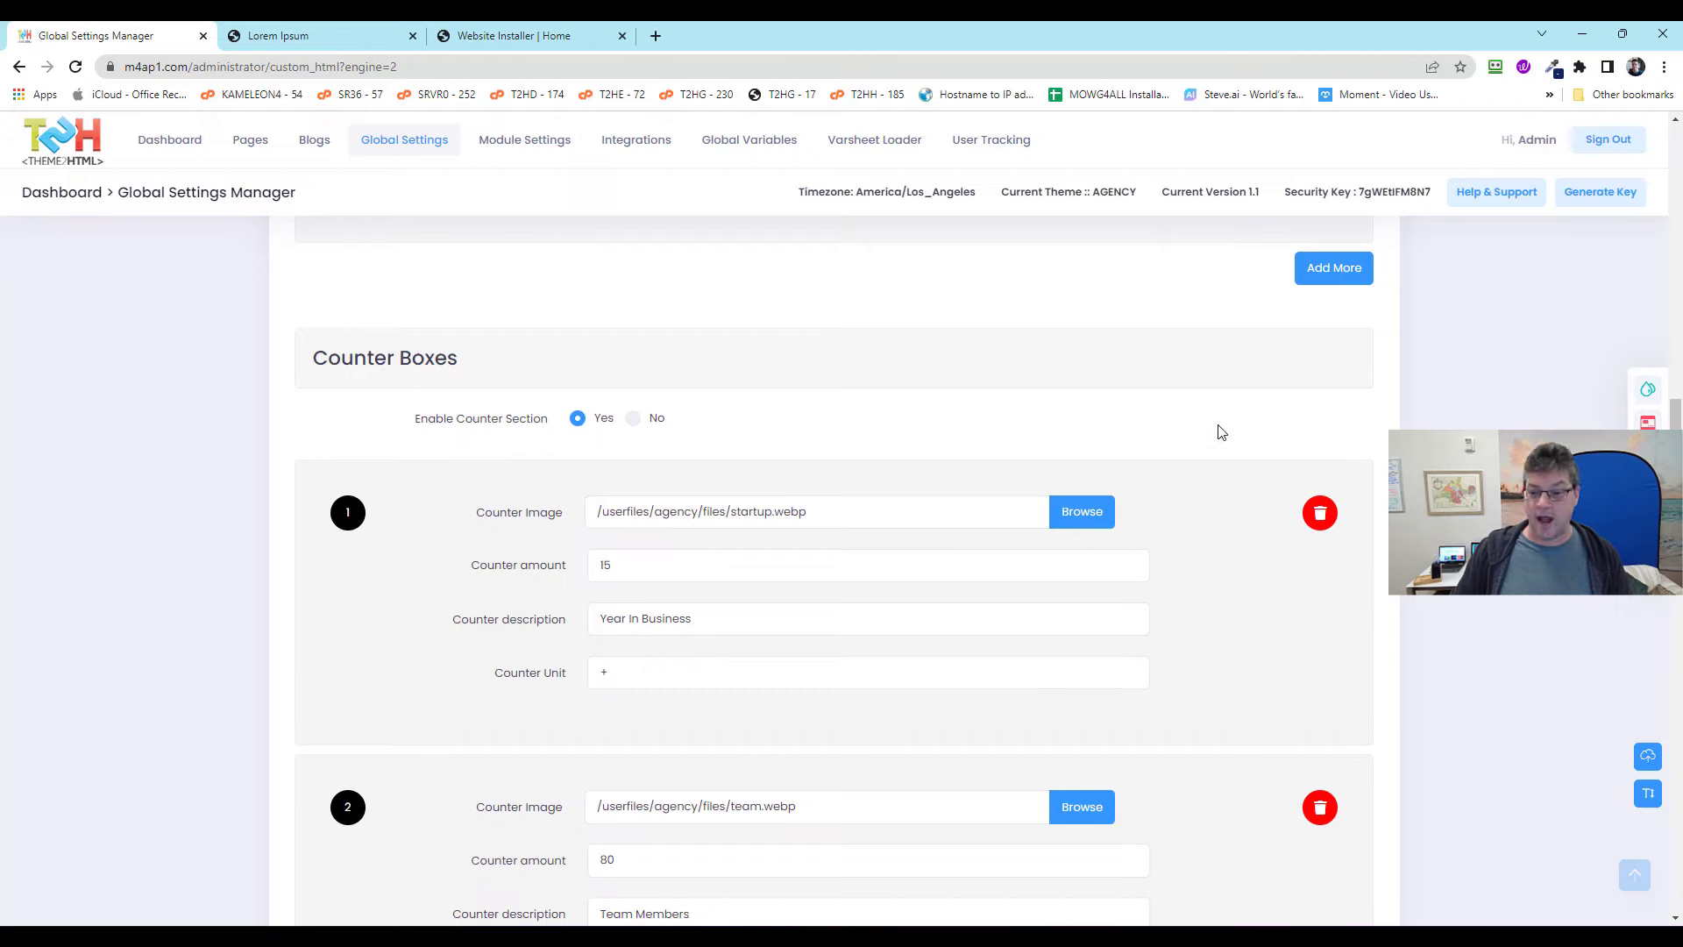
pyautogui.scroll(-1, 1441, 419)
pyautogui.scroll(-15, 1442, 419)
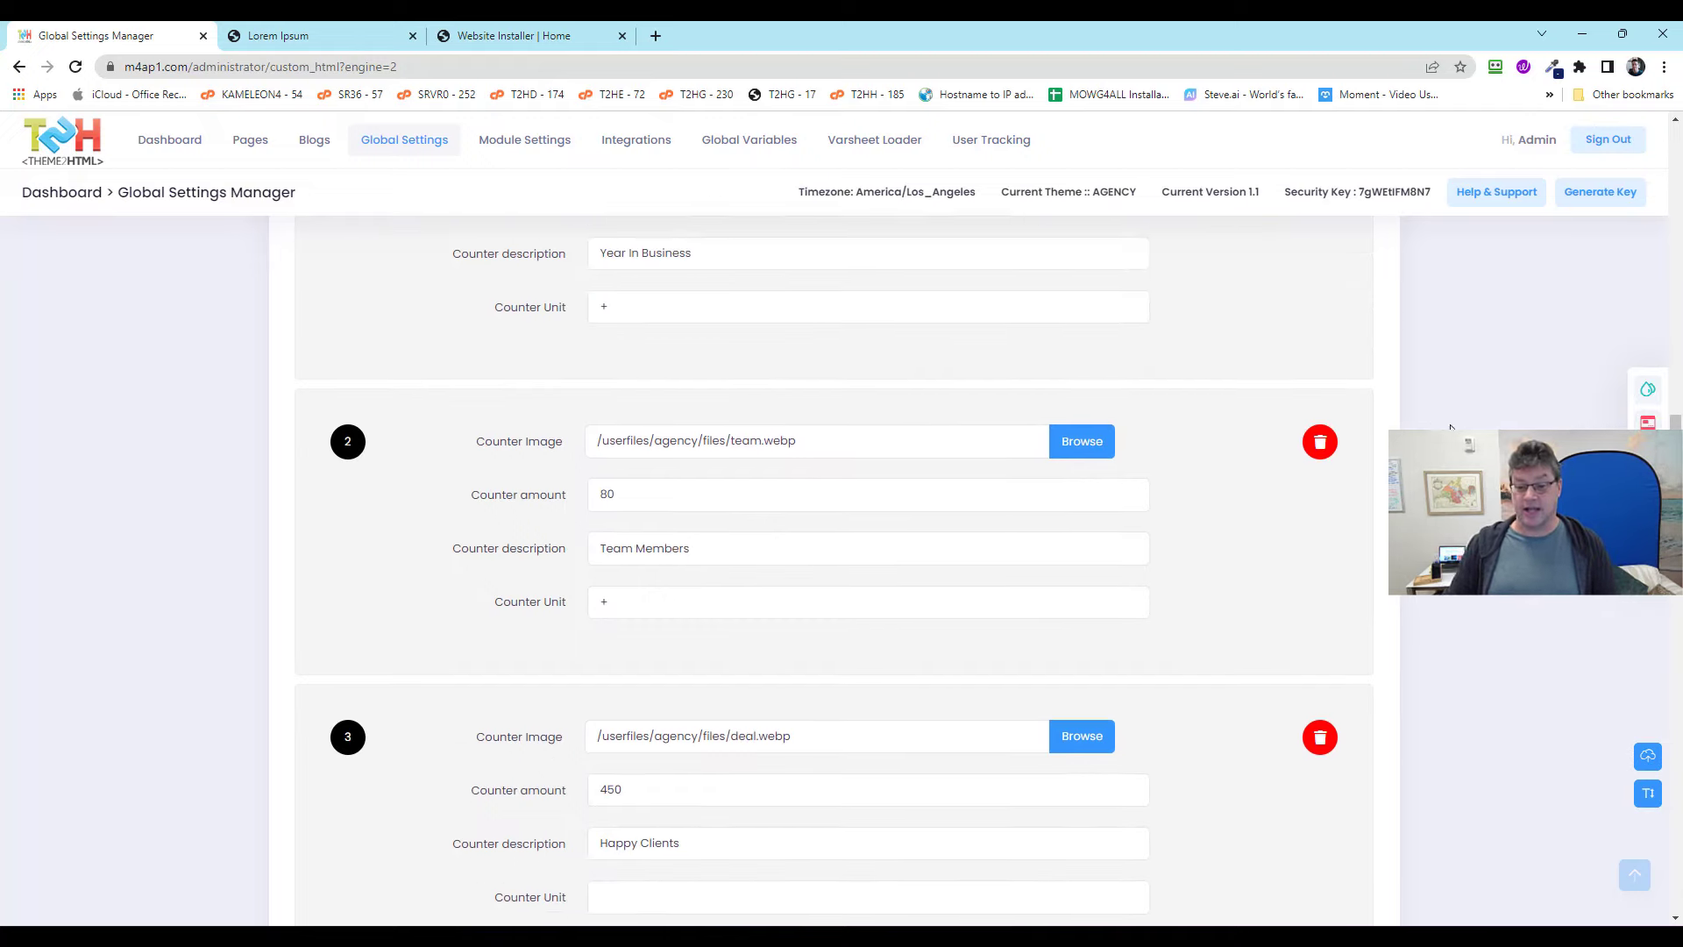
pyautogui.scroll(13, 928, 511)
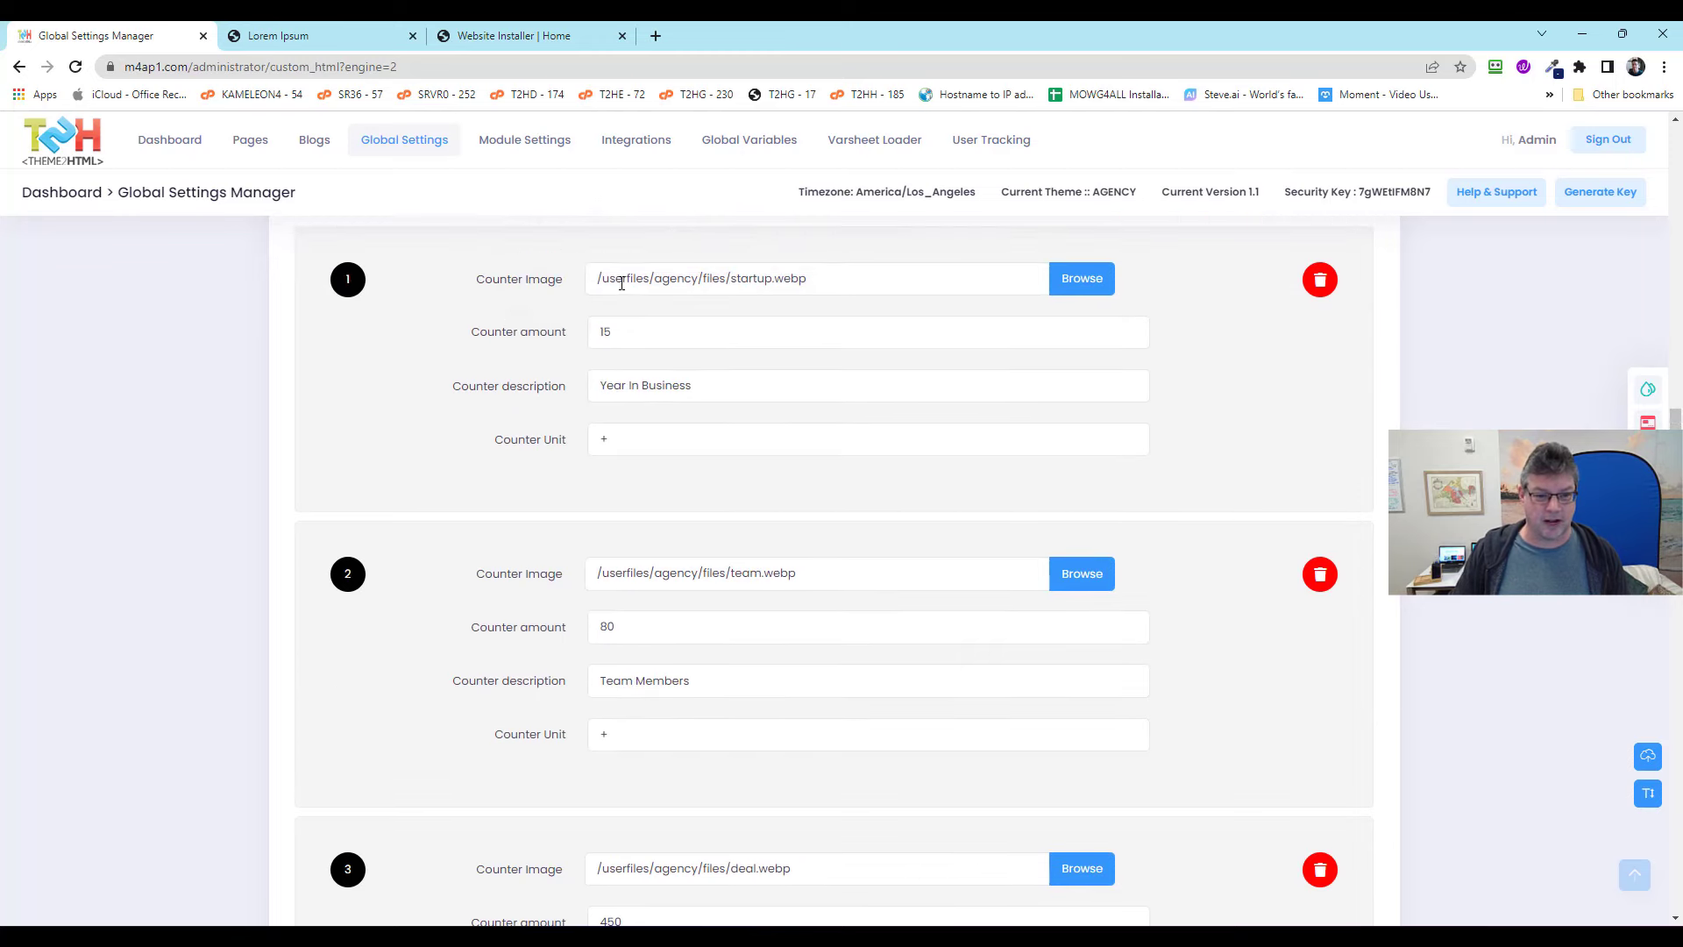
pyautogui.scroll(-4, 688, 412)
pyautogui.scroll(-5, 819, 493)
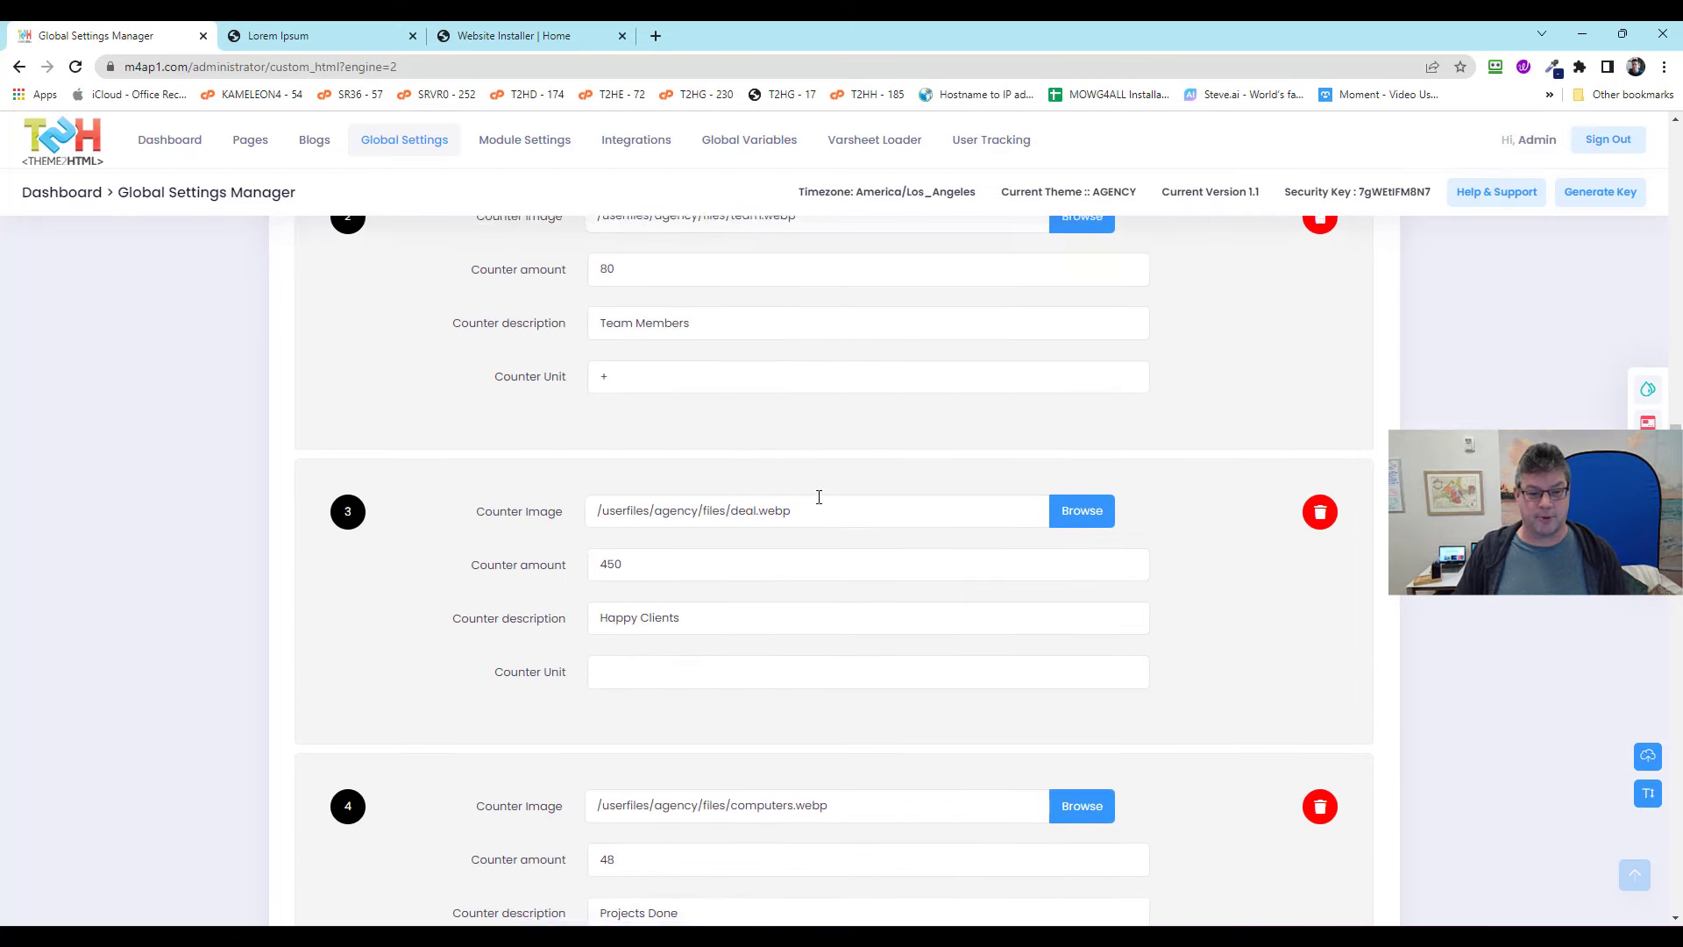
pyautogui.scroll(-4, 937, 606)
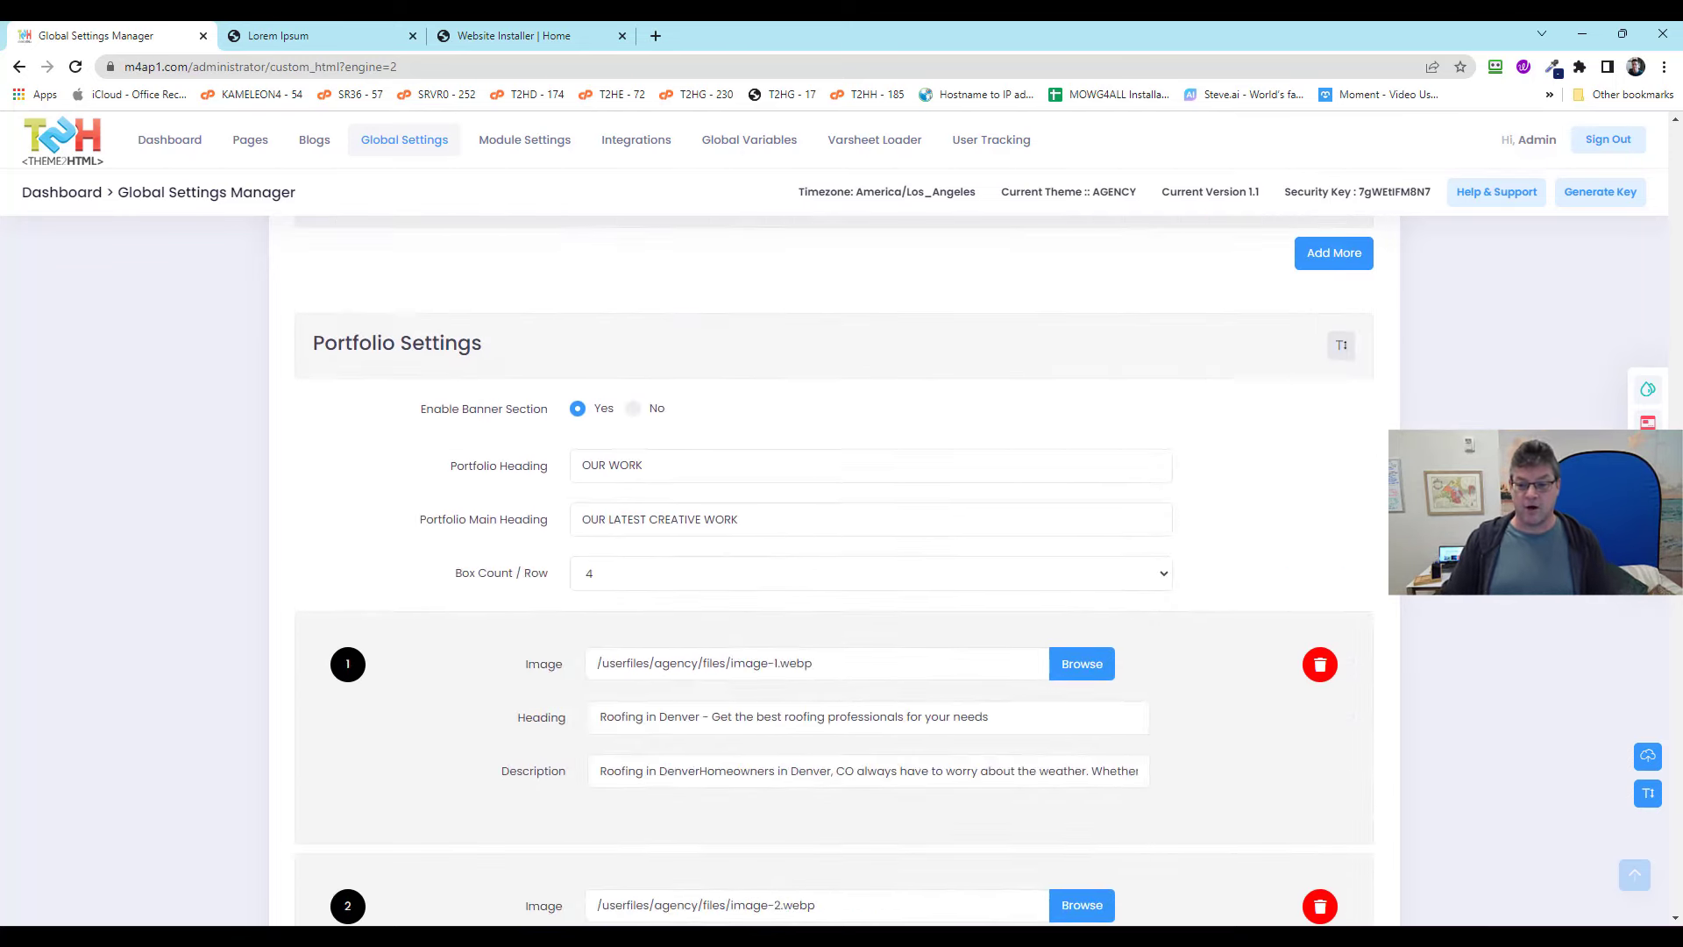
# Try disabling the Counter Boxes section and enable it again.
pyautogui.scroll(8, 938, 607)
pyautogui.scroll(8, 841, 569)
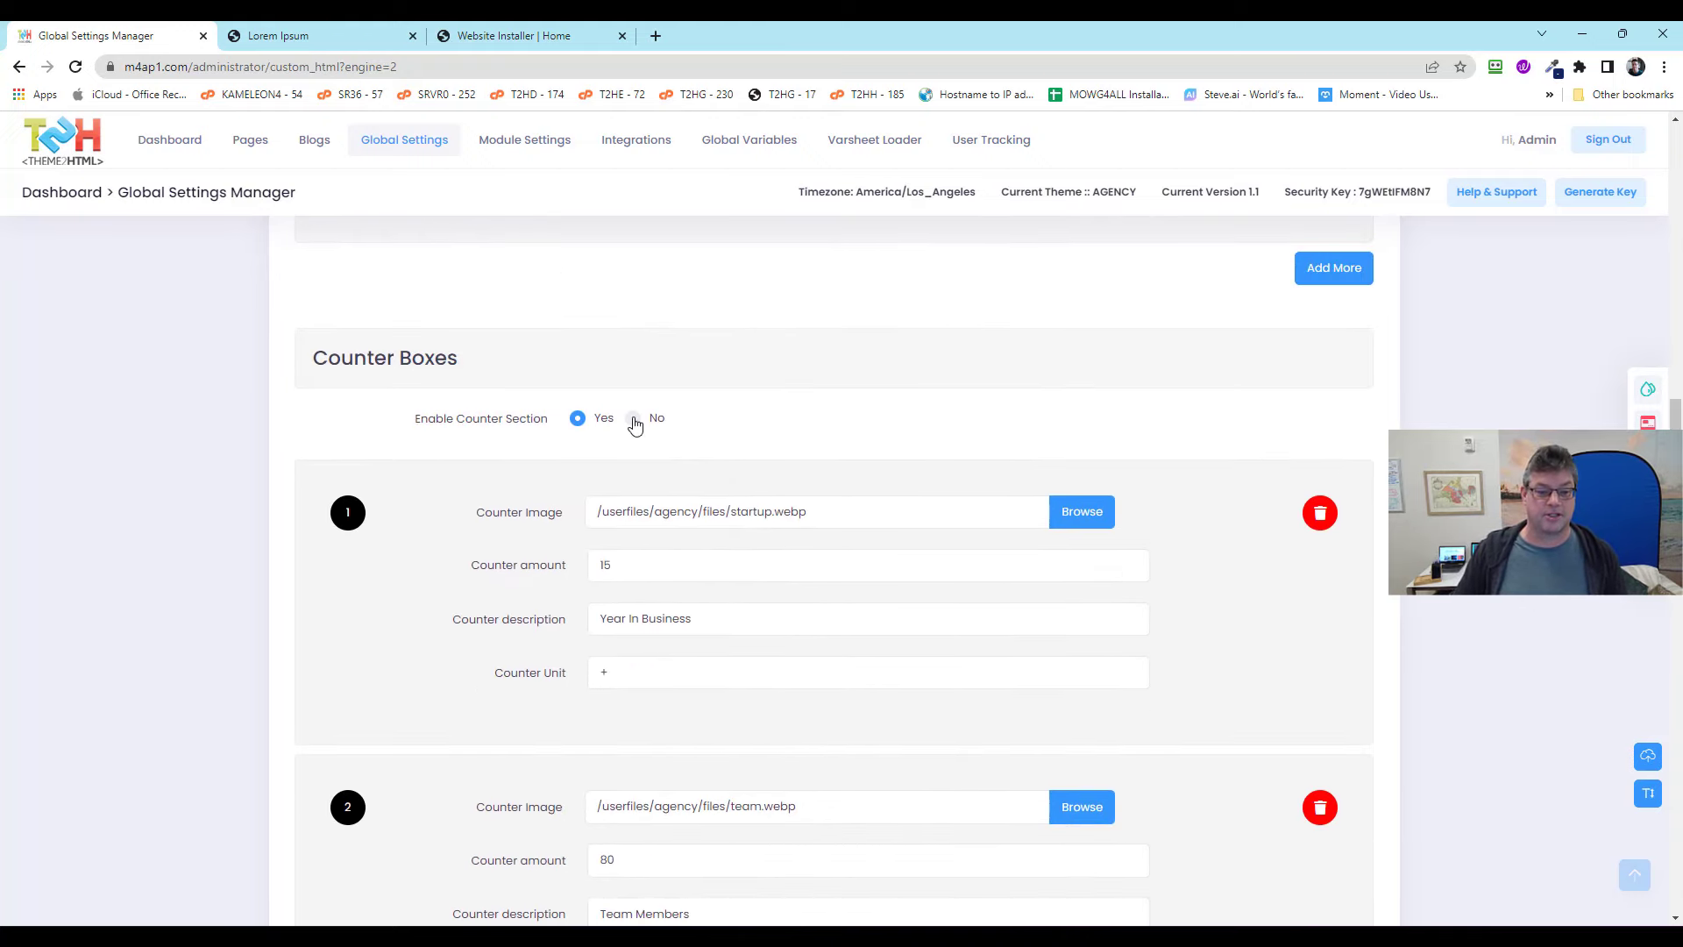
pyautogui.click(632, 419)
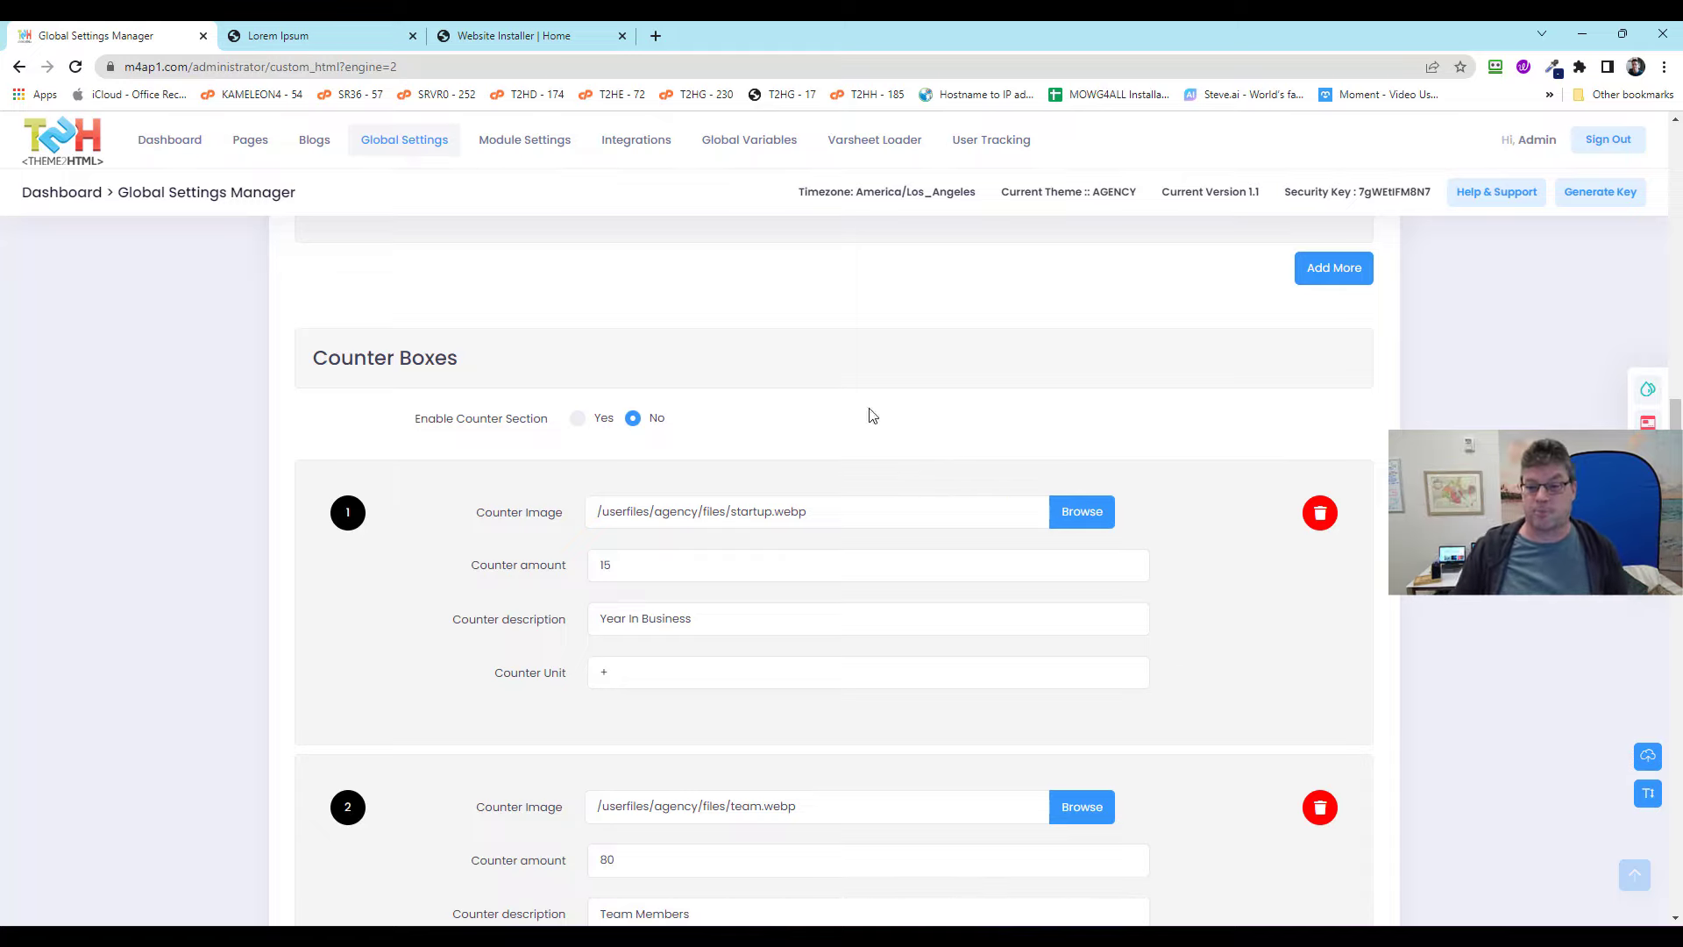
pyautogui.click(577, 421)
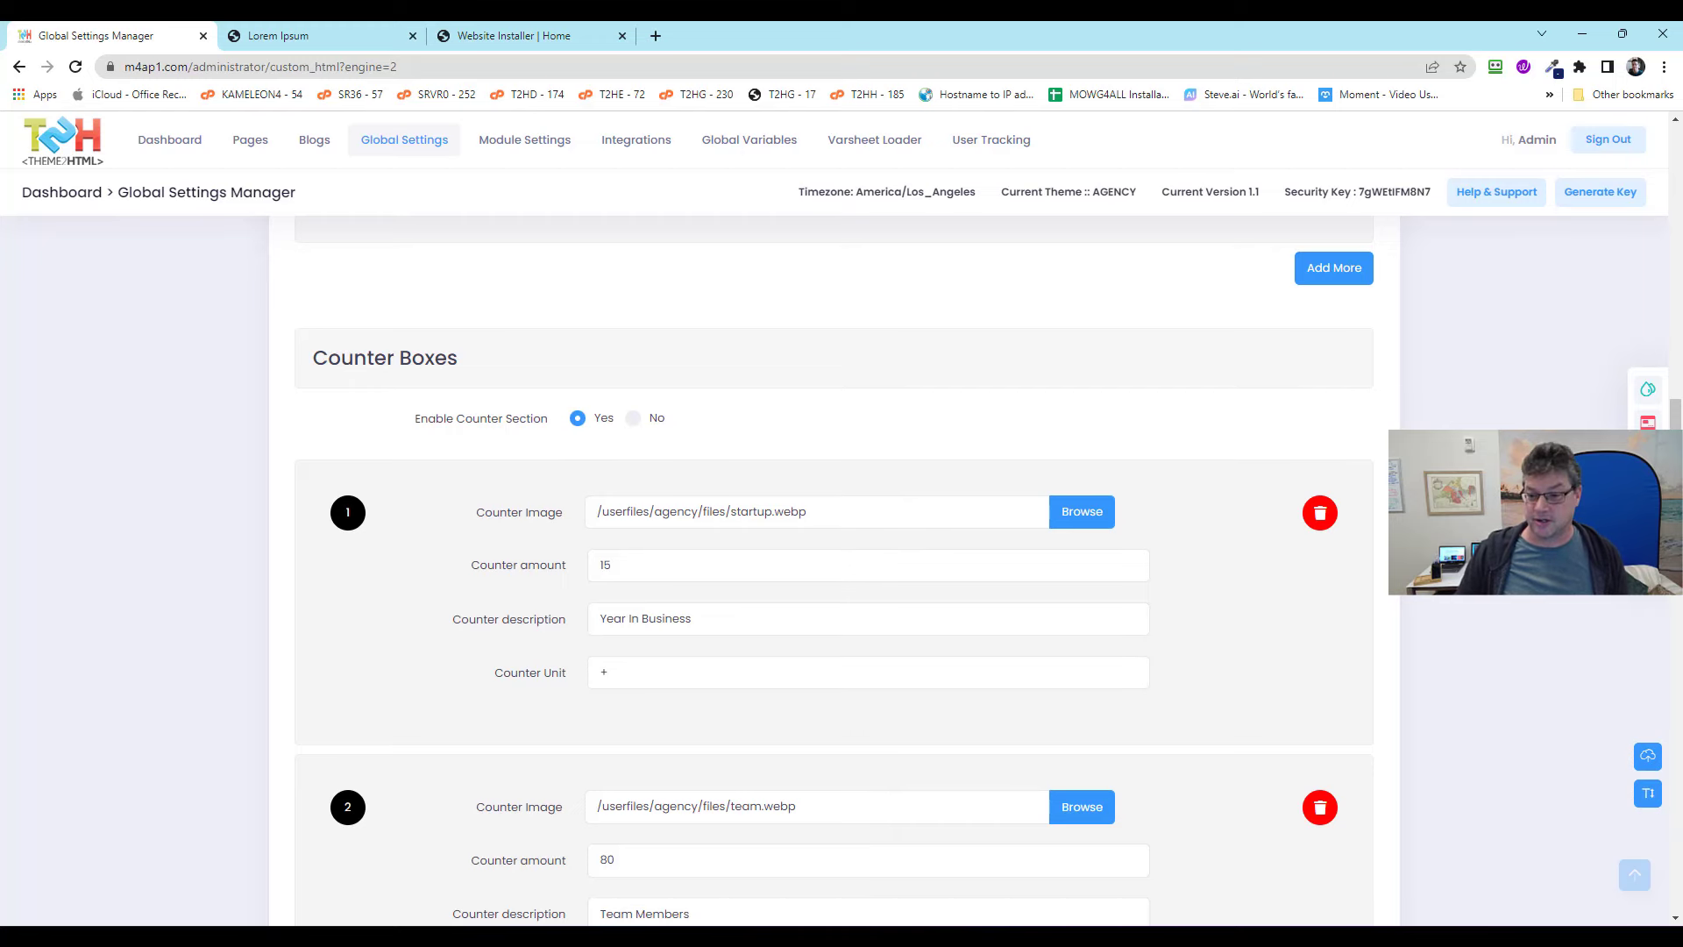
# Review the generated roofing text in the Portfolio and Blog Settings, passing the Testimonial Settings between them.
pyautogui.scroll(-17, 833, 569)
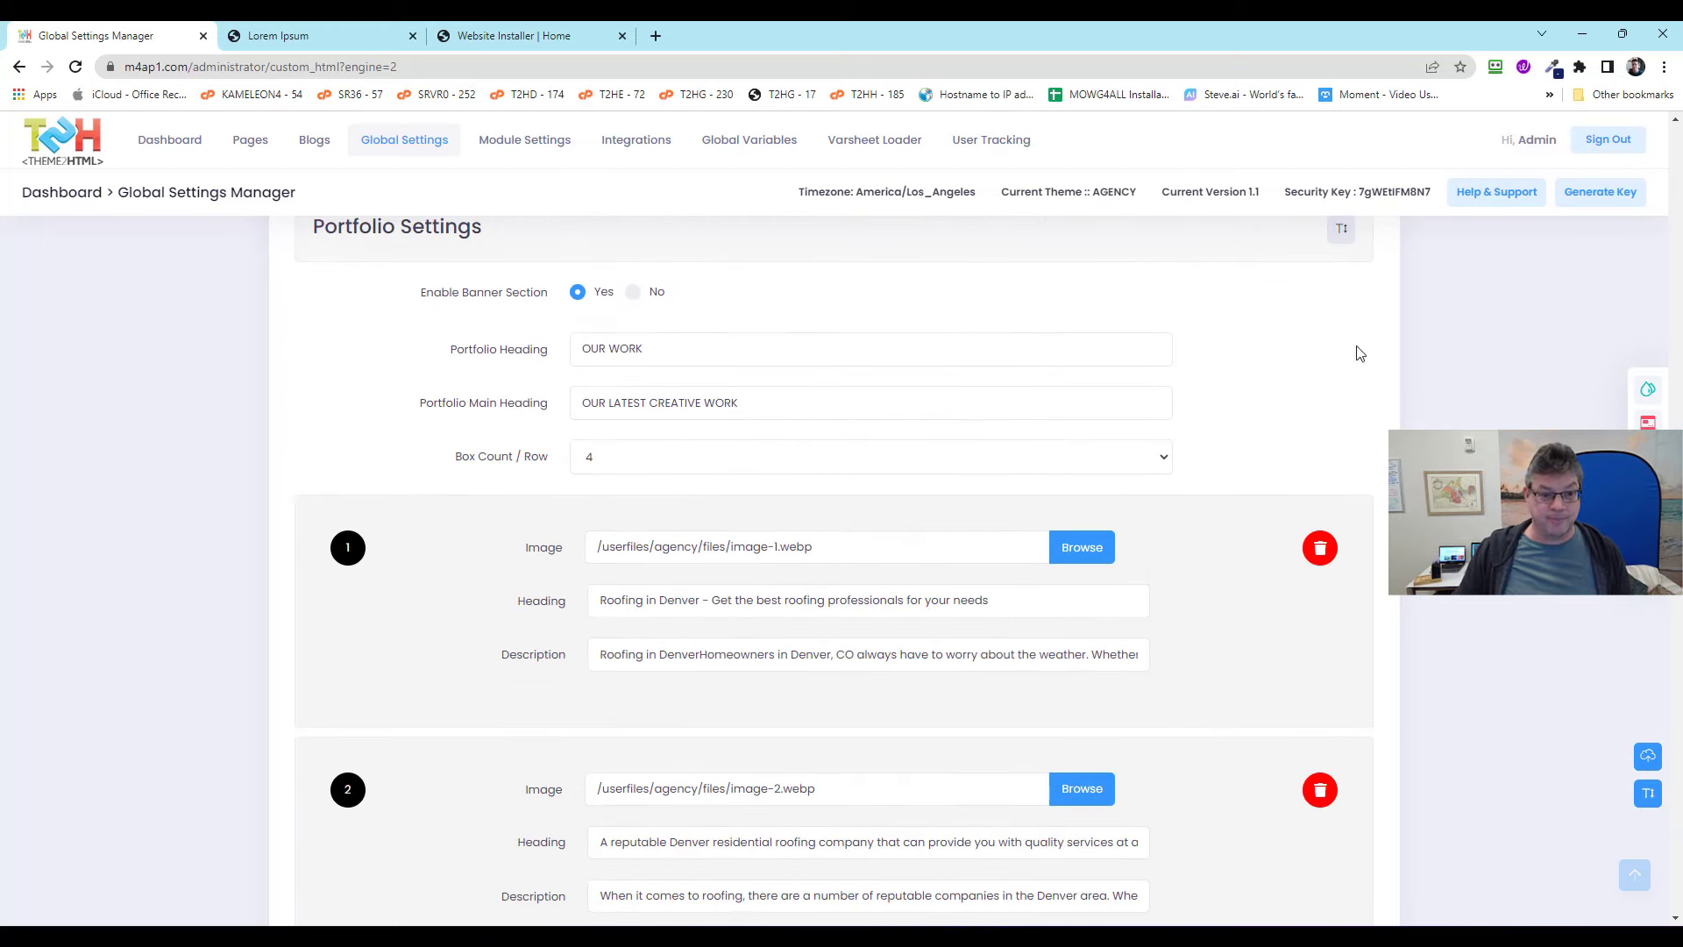
pyautogui.scroll(-13, 885, 379)
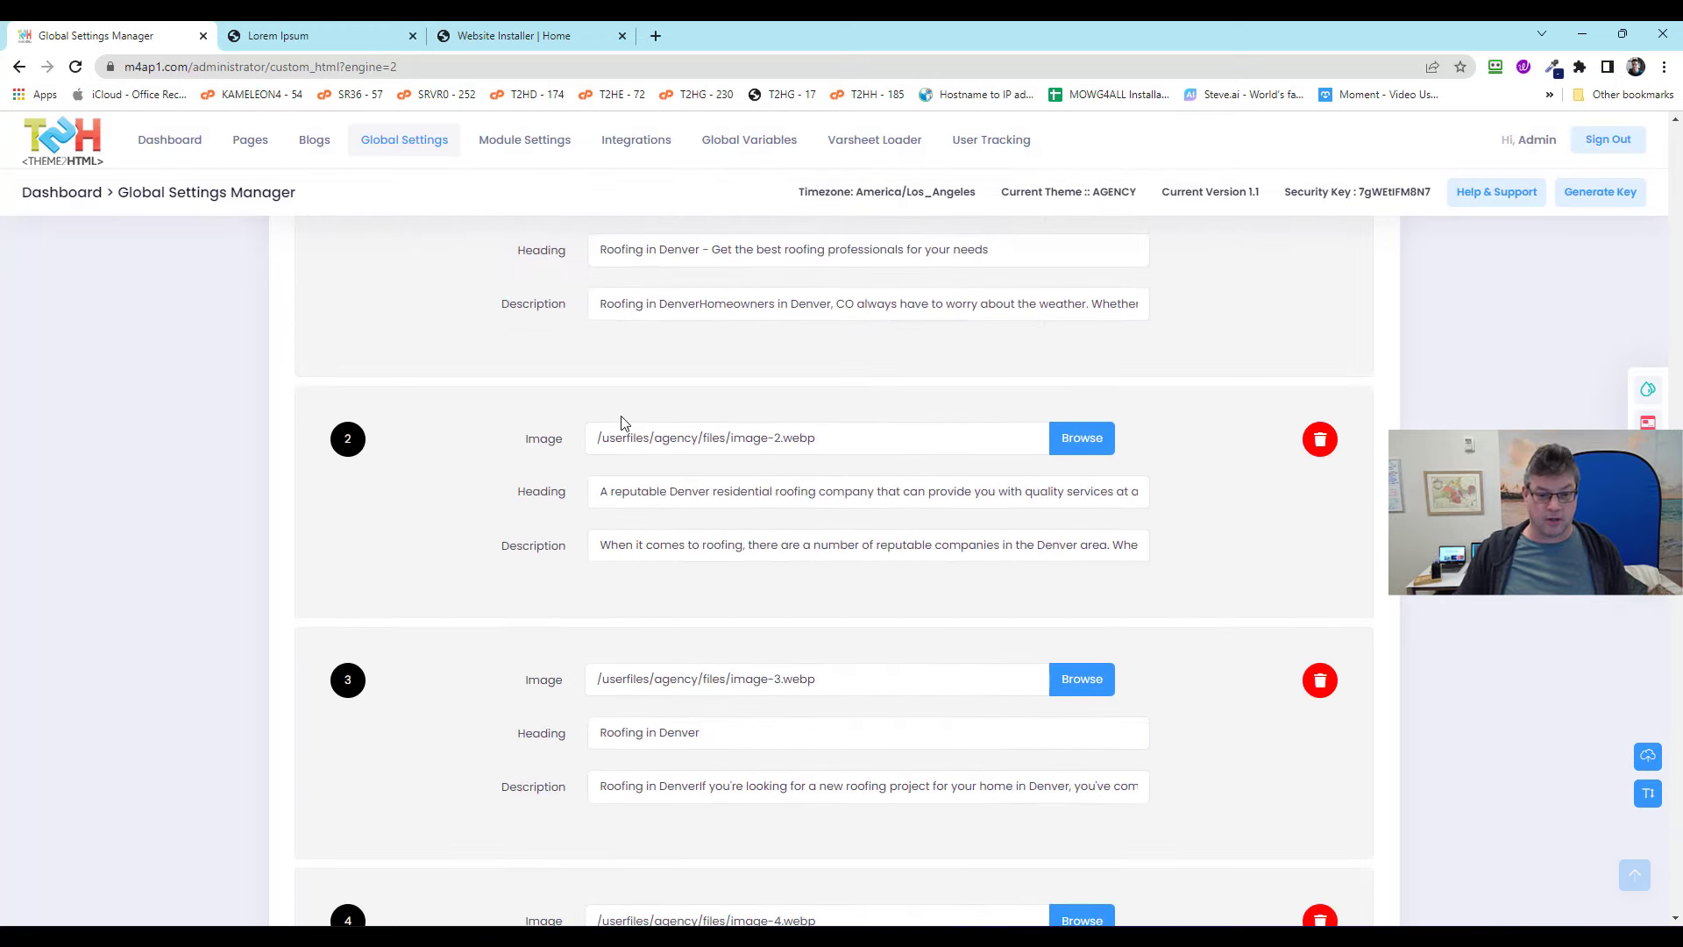
pyautogui.scroll(-10, 1107, 442)
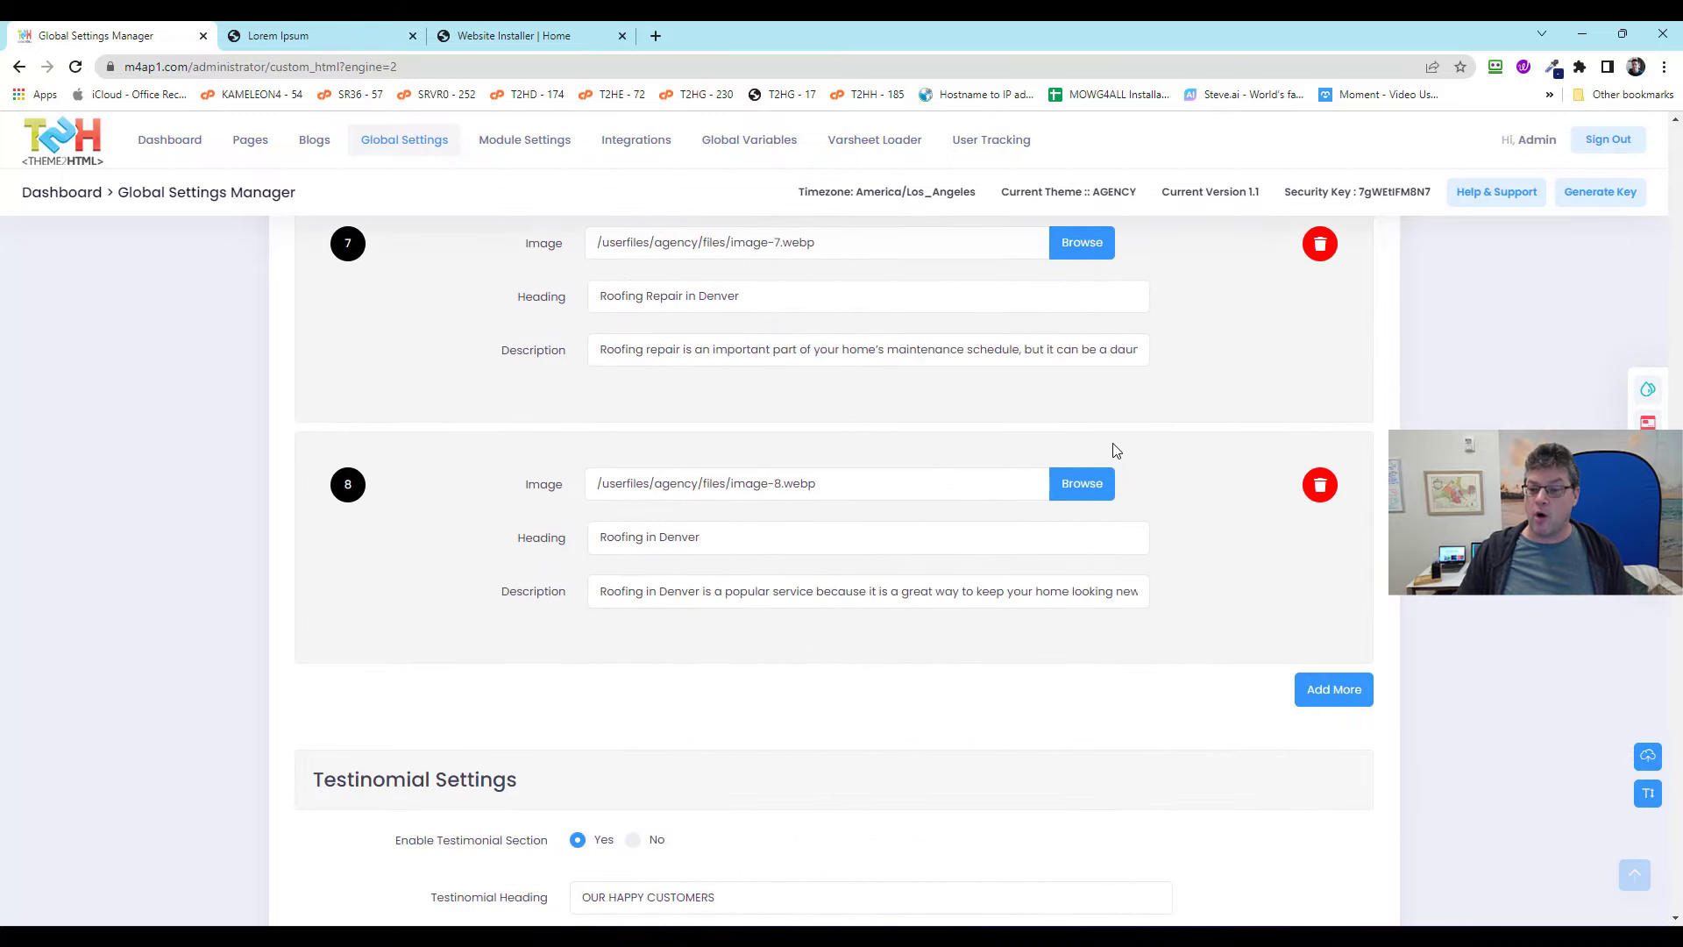
pyautogui.scroll(-10, 1228, 438)
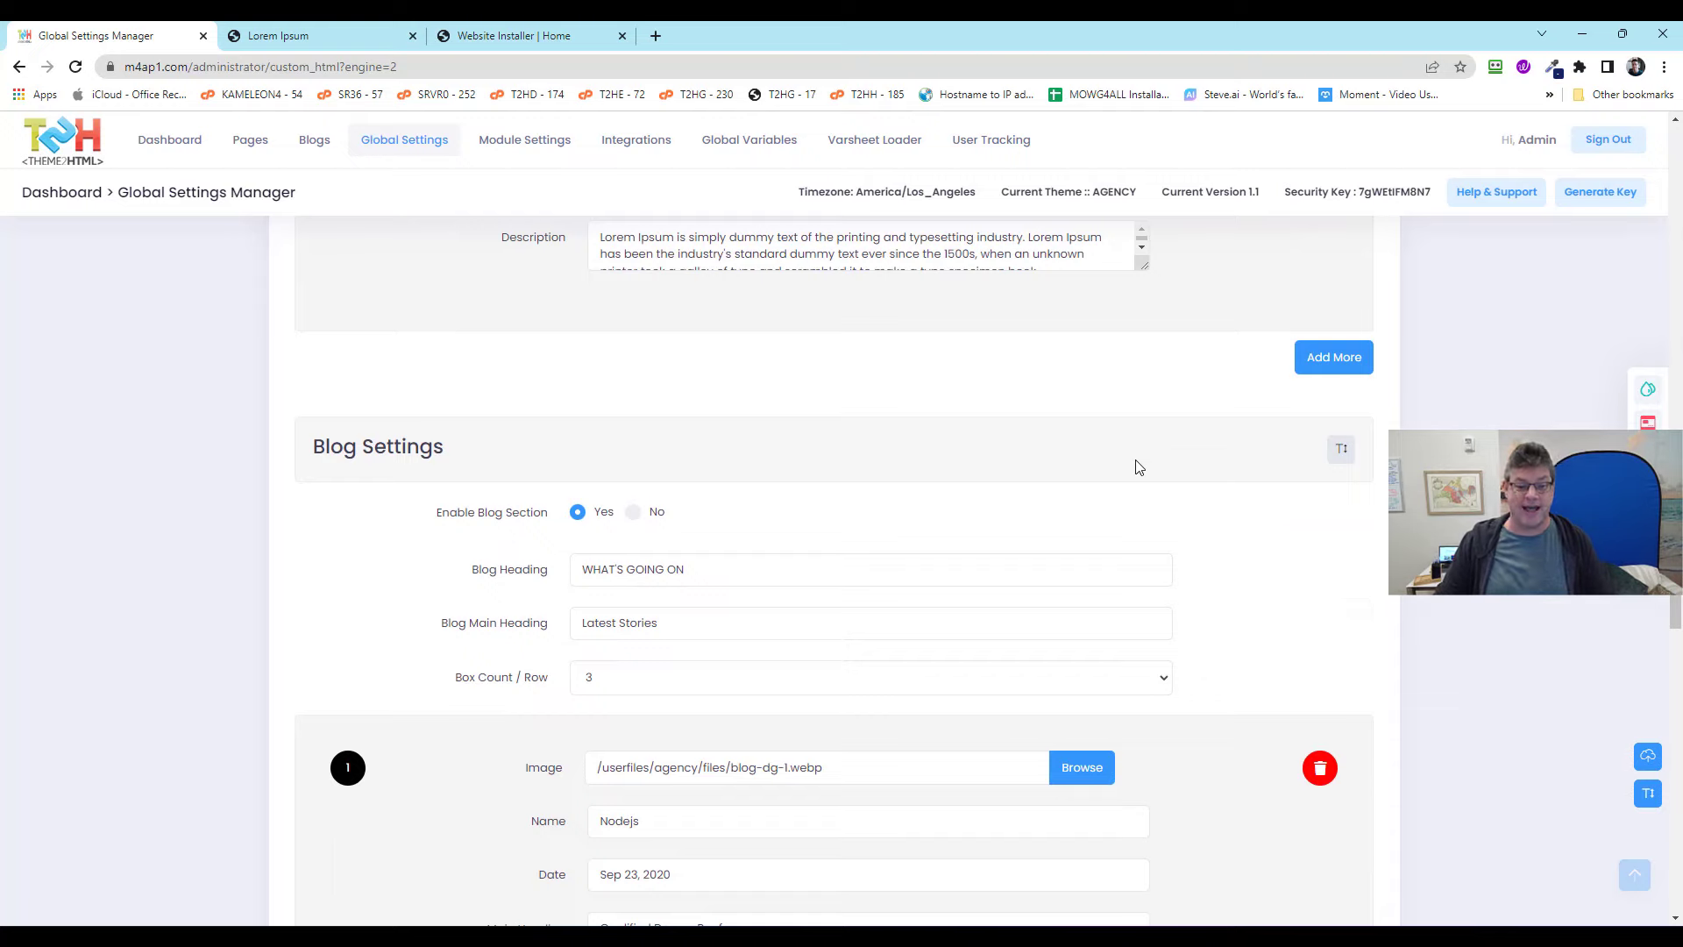
pyautogui.scroll(-1, 1140, 464)
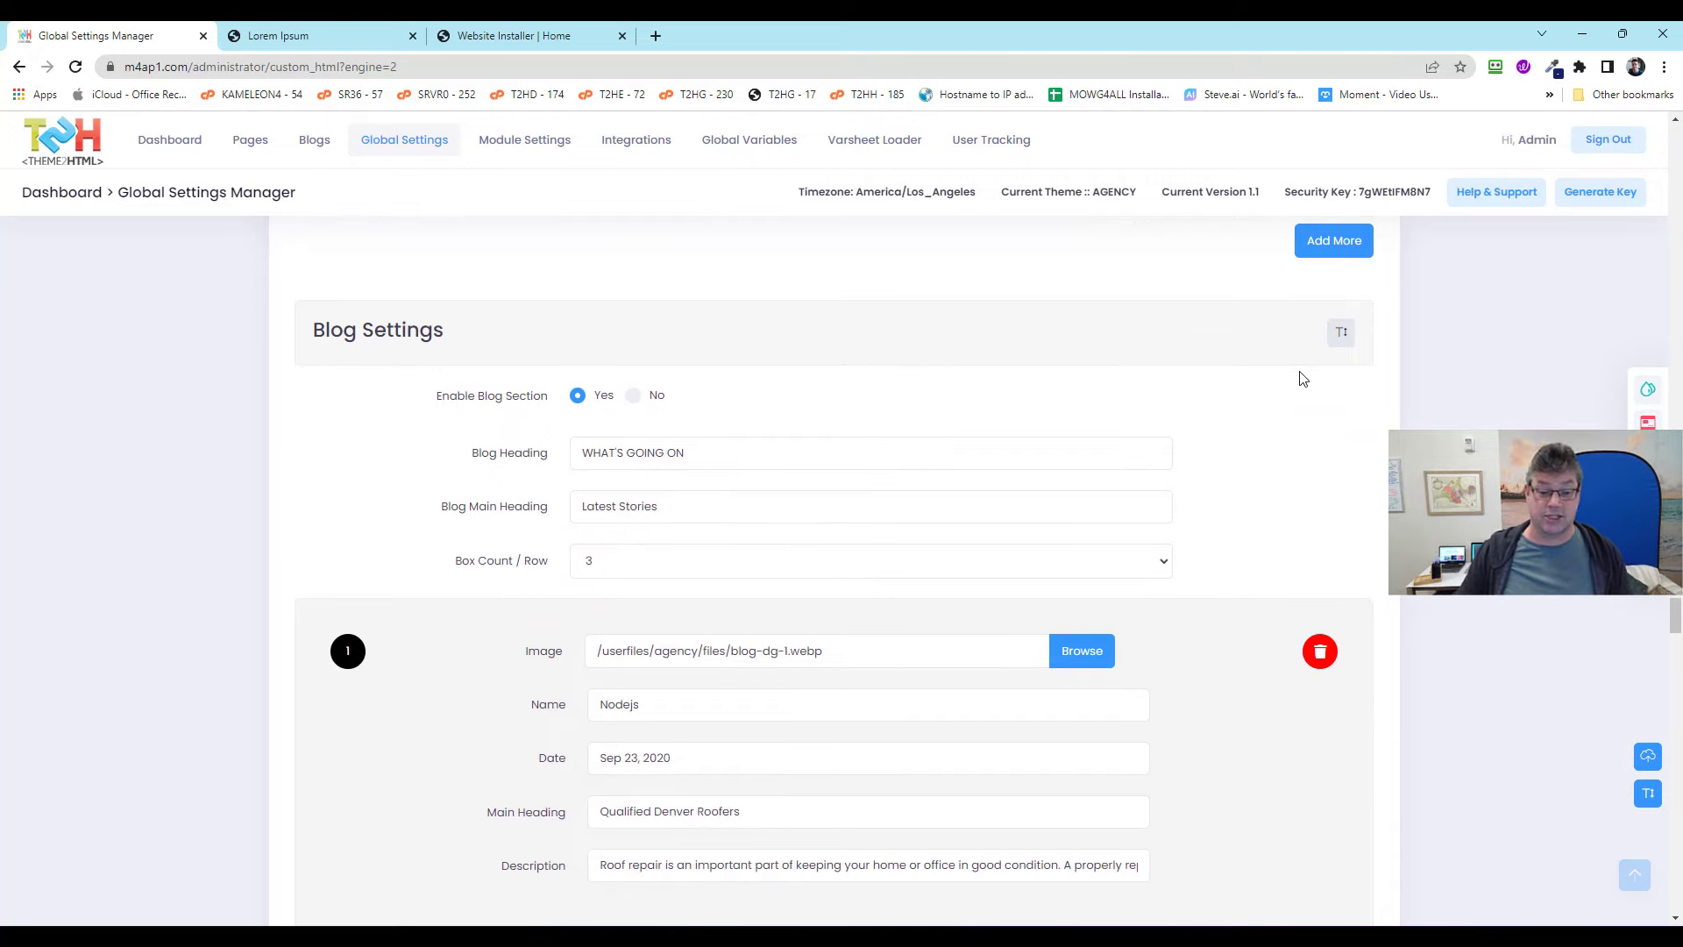
pyautogui.scroll(-10, 1303, 379)
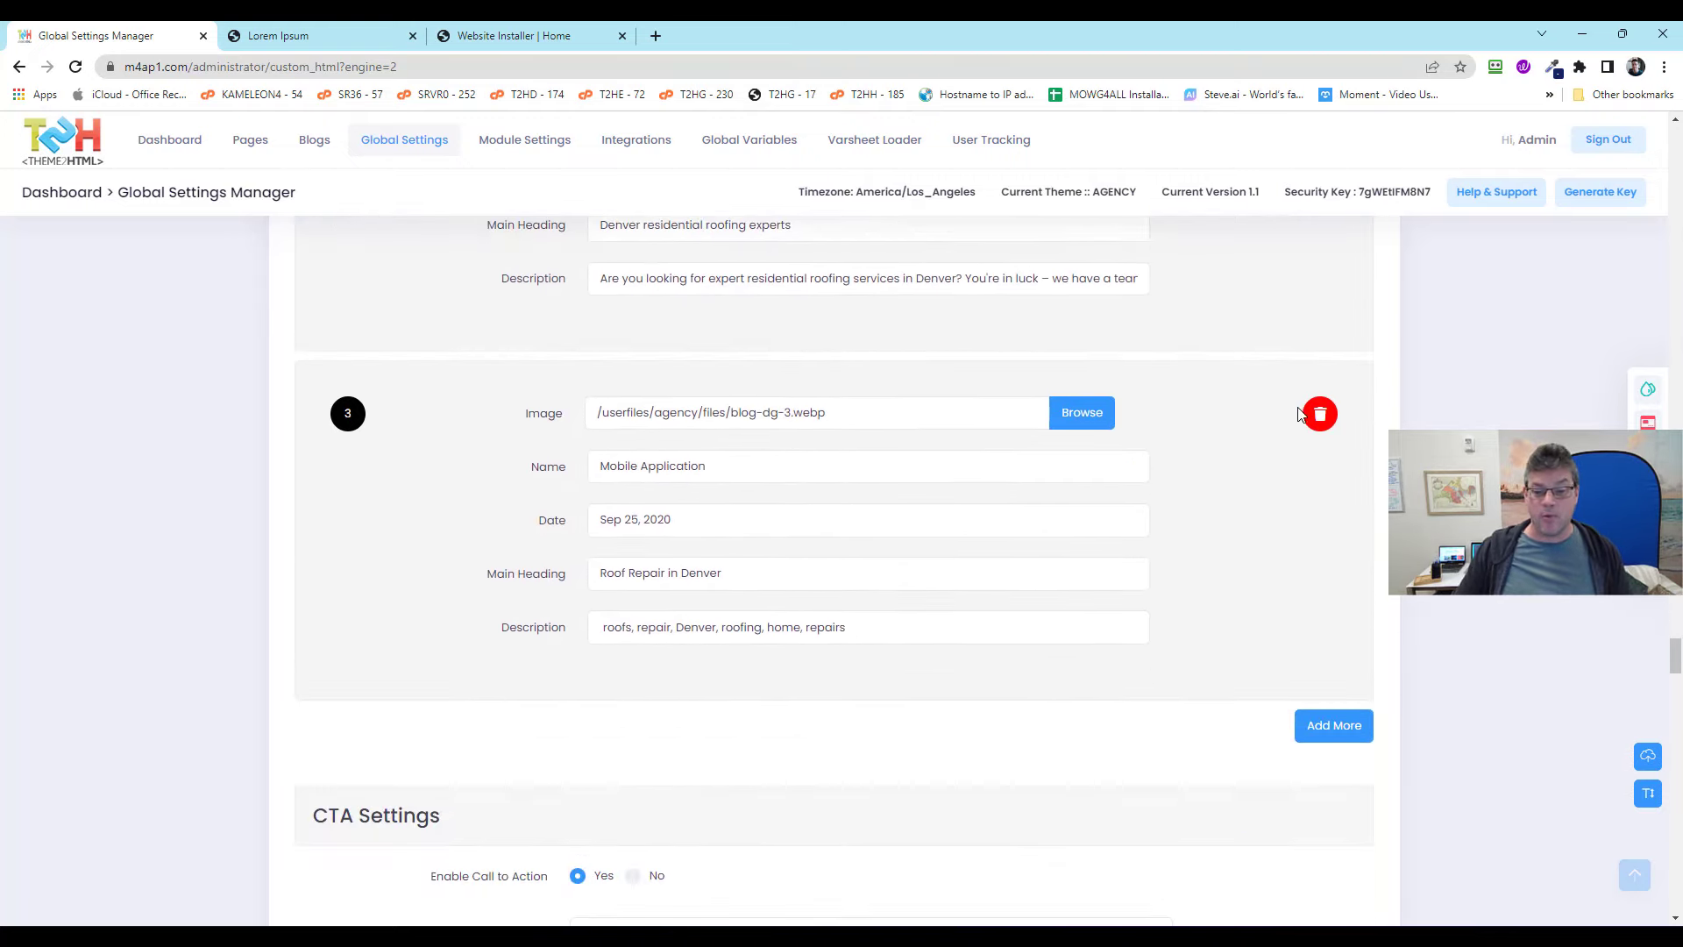
# Check the Clients Settings and the footer's contact, company, image and link settings, down to the Backup & Export options.
pyautogui.scroll(-10, 1286, 425)
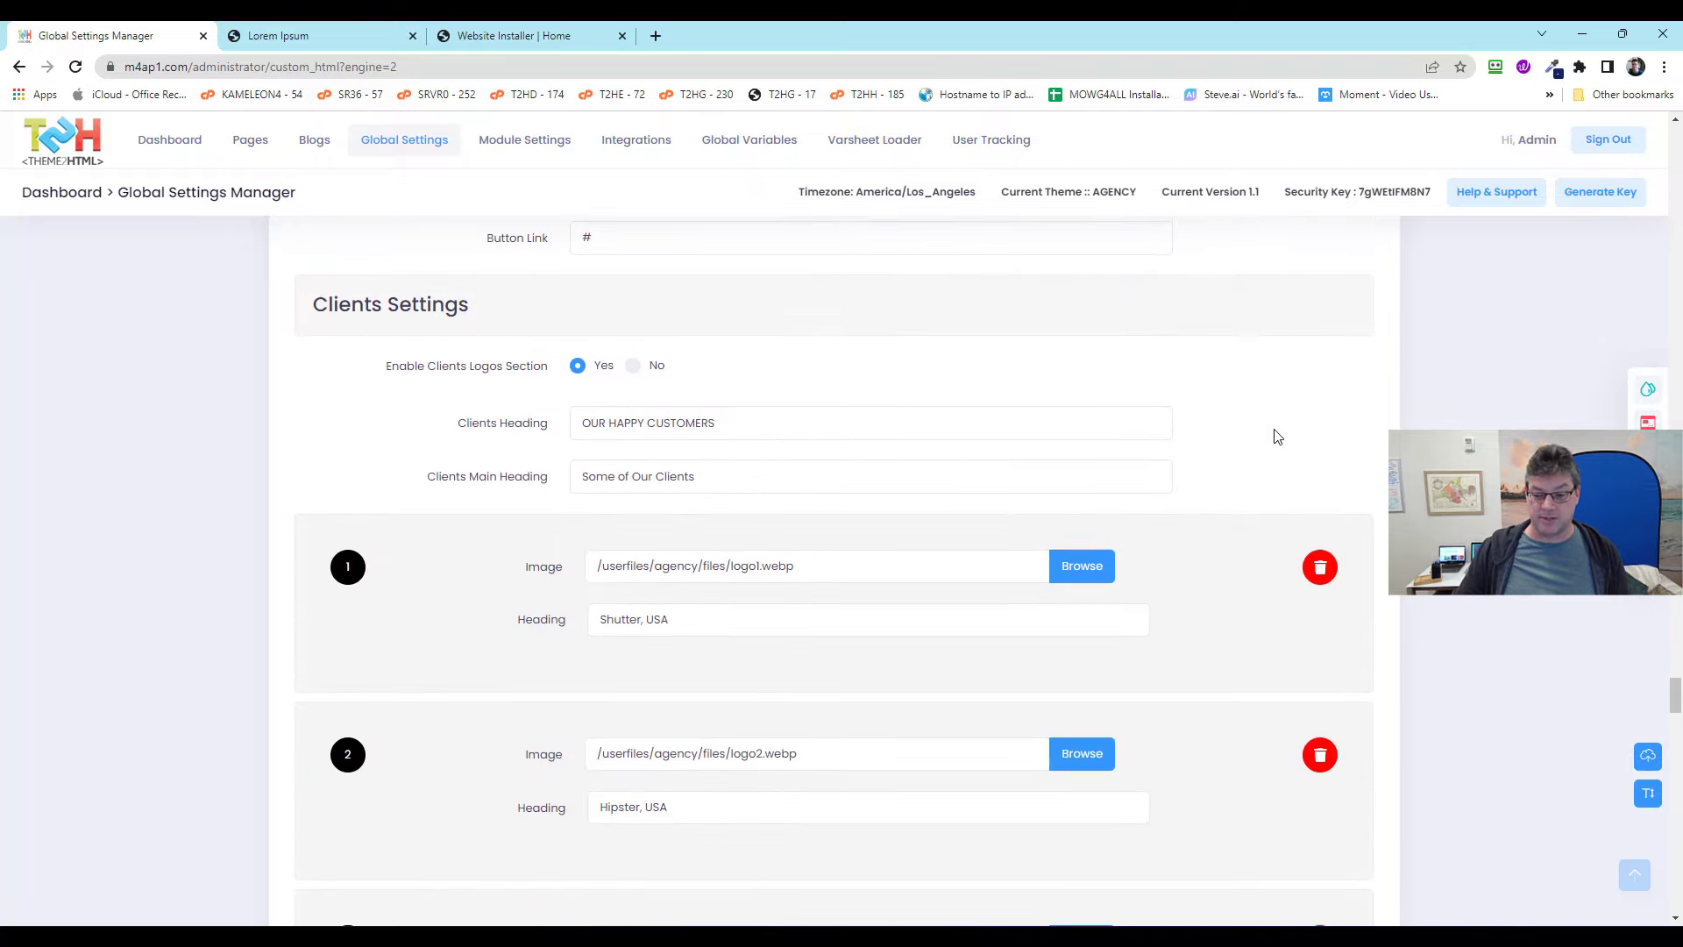
pyautogui.scroll(-15, 1277, 437)
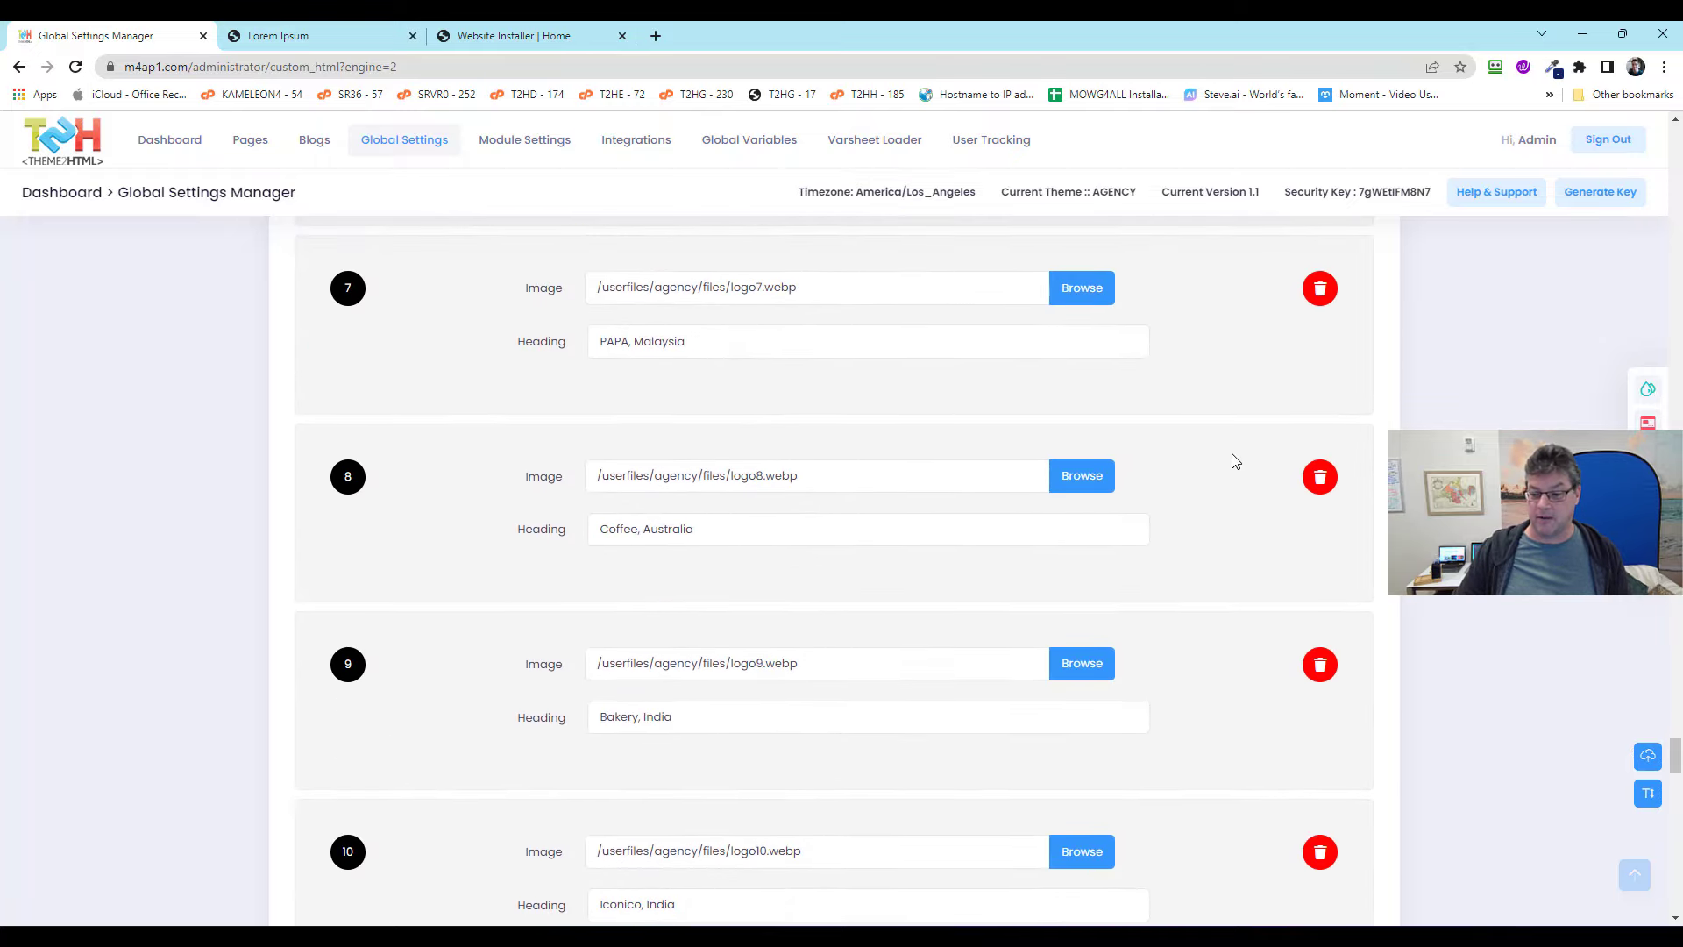
pyautogui.scroll(-18, 1235, 461)
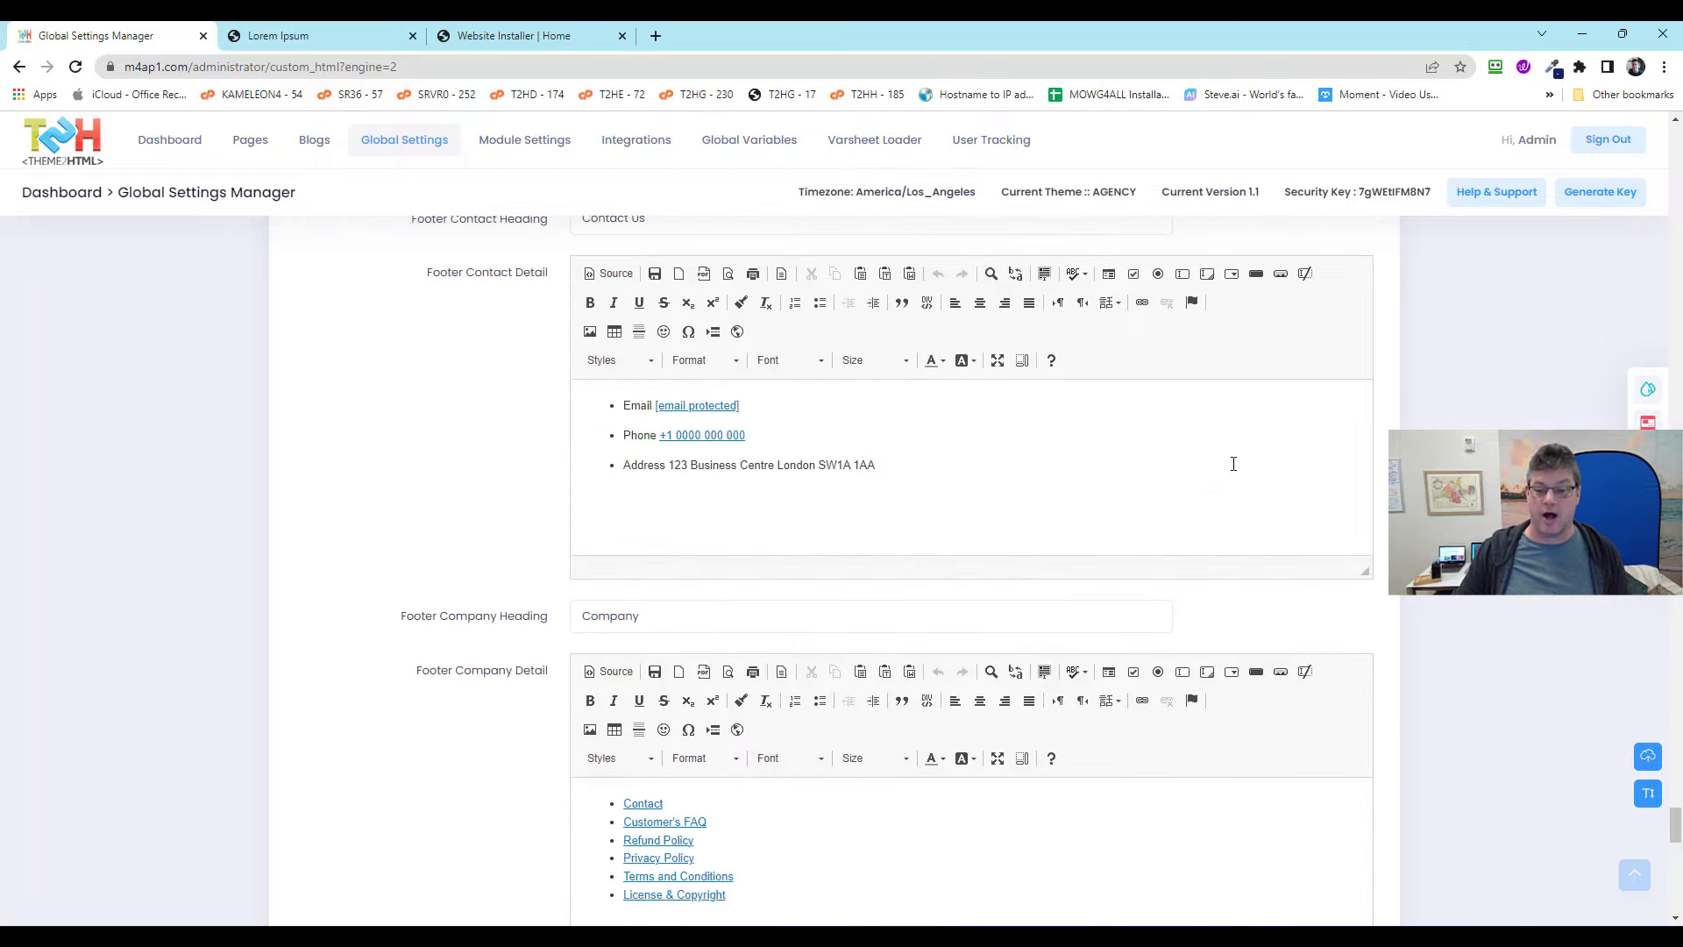
pyautogui.scroll(-12, 1233, 463)
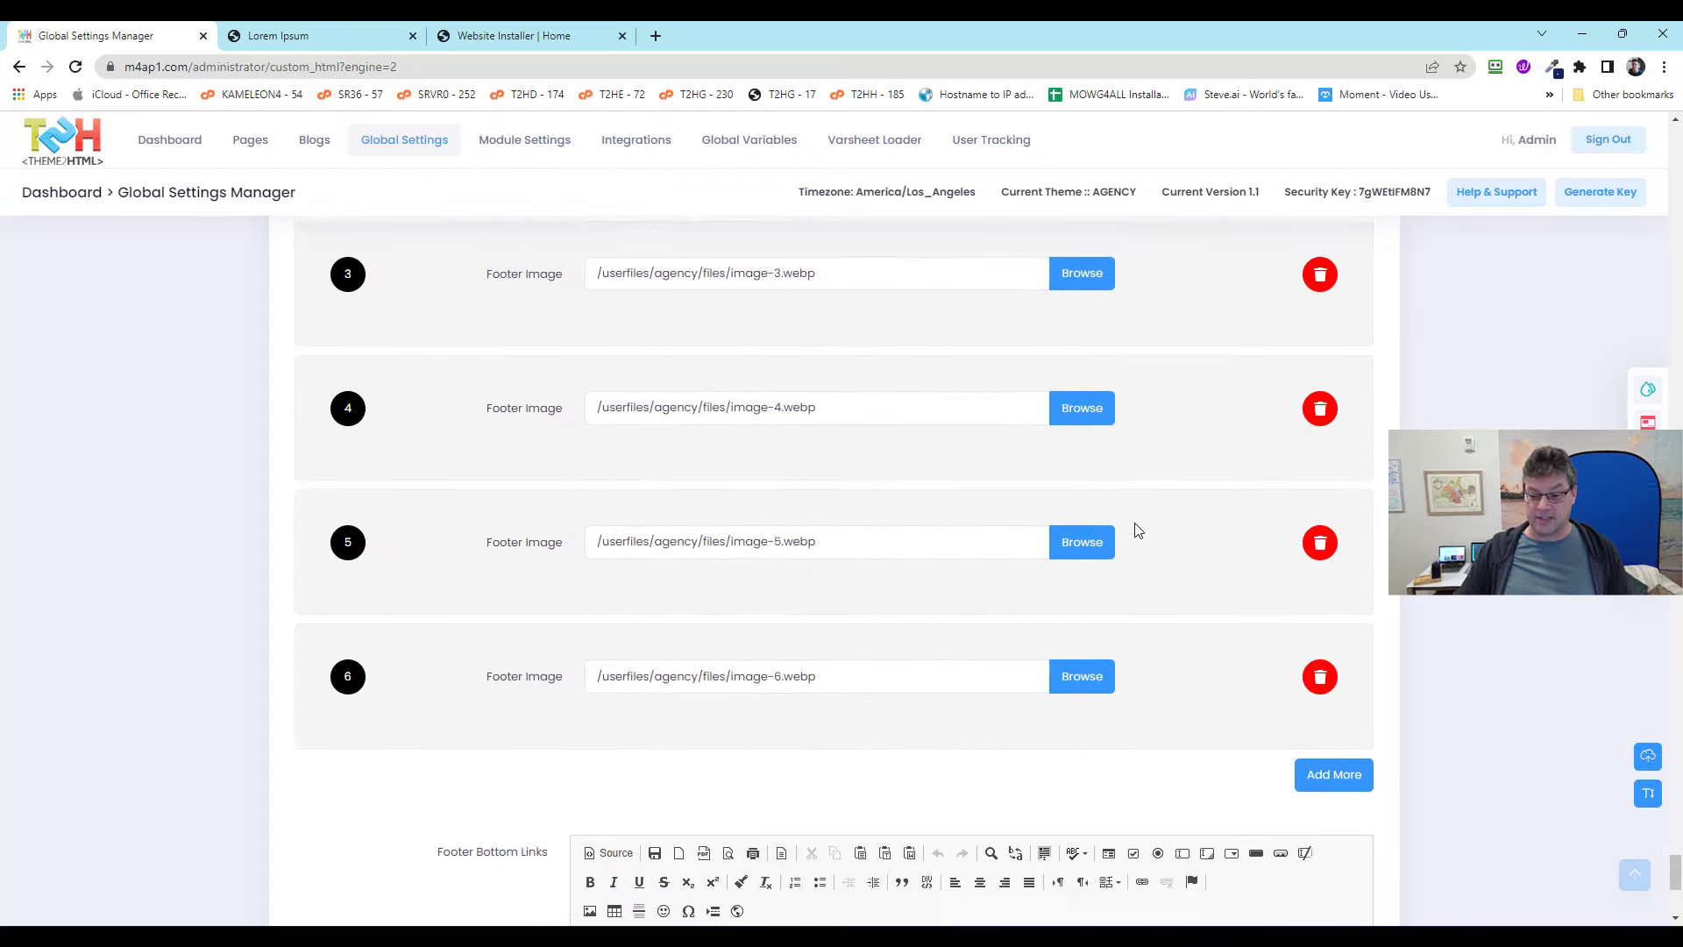
pyautogui.scroll(-6, 1137, 530)
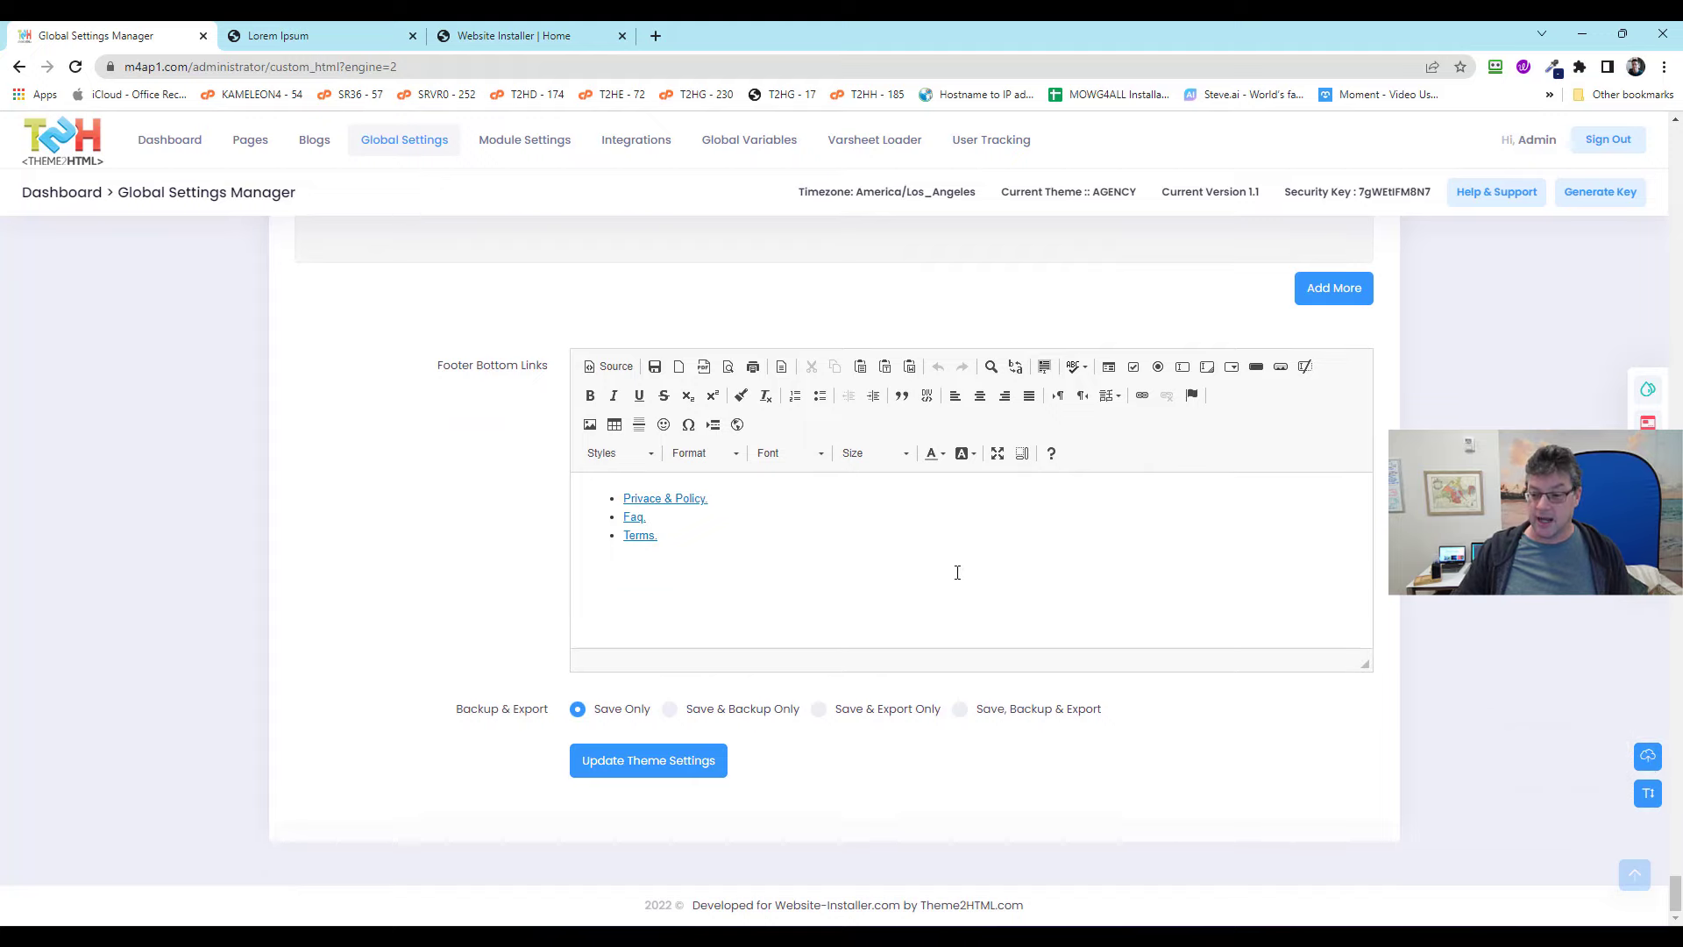
# Switch to the website's front page and go back up to its banner.
pyautogui.click(337, 40)
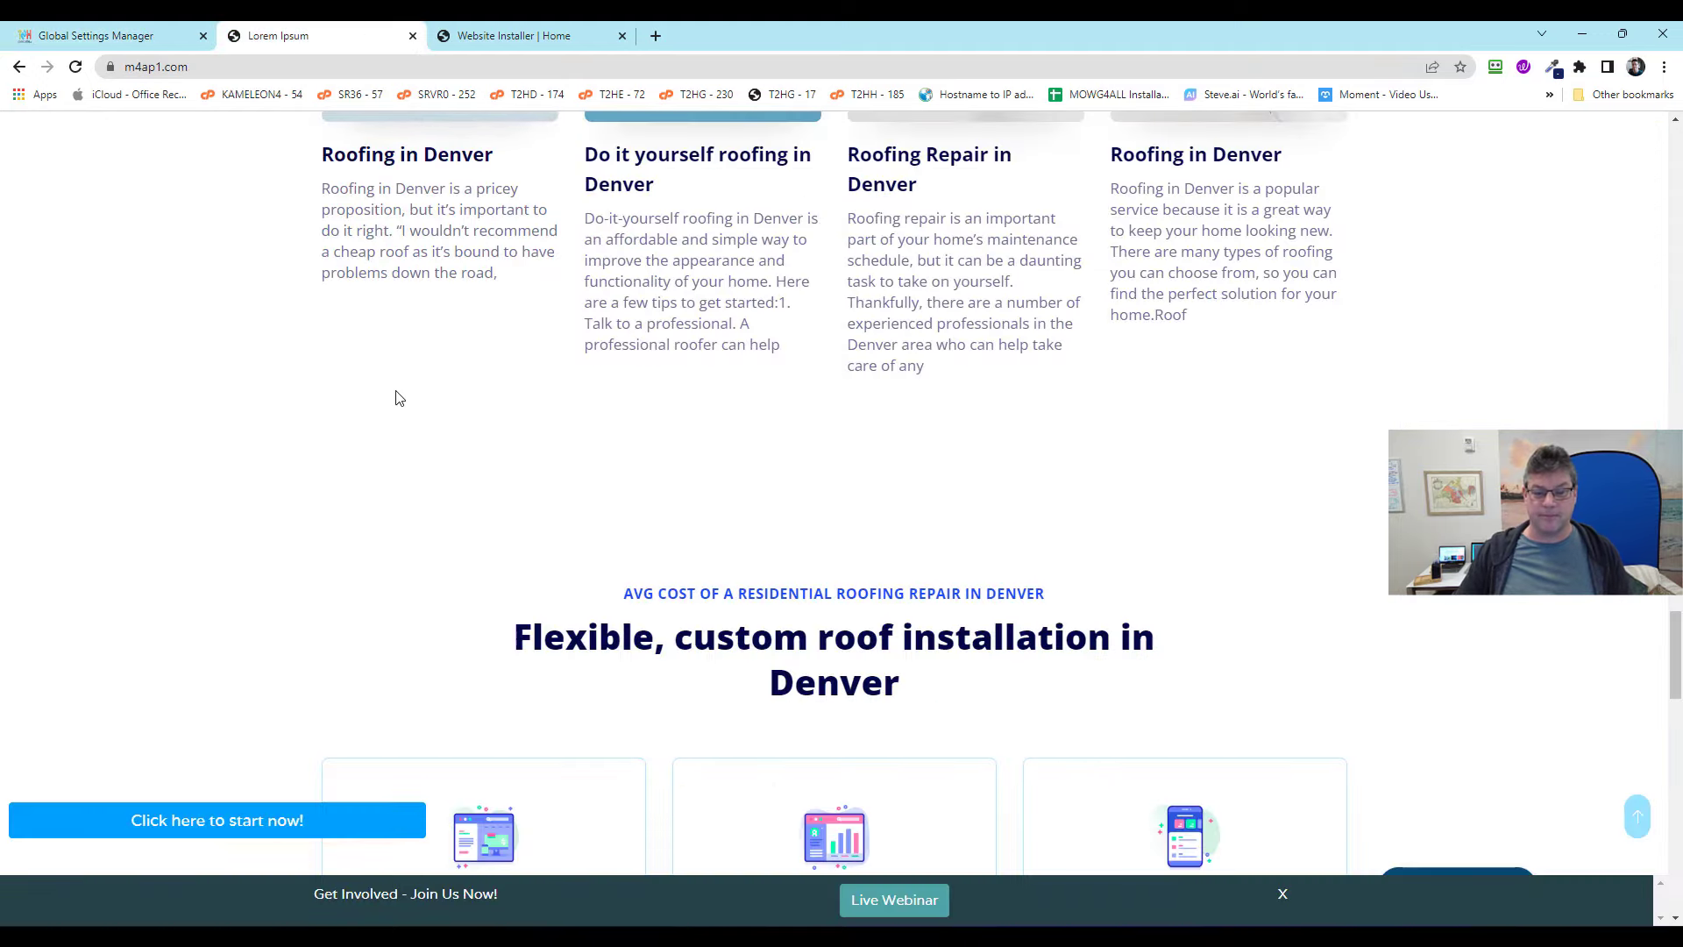
pyautogui.scroll(15, 398, 399)
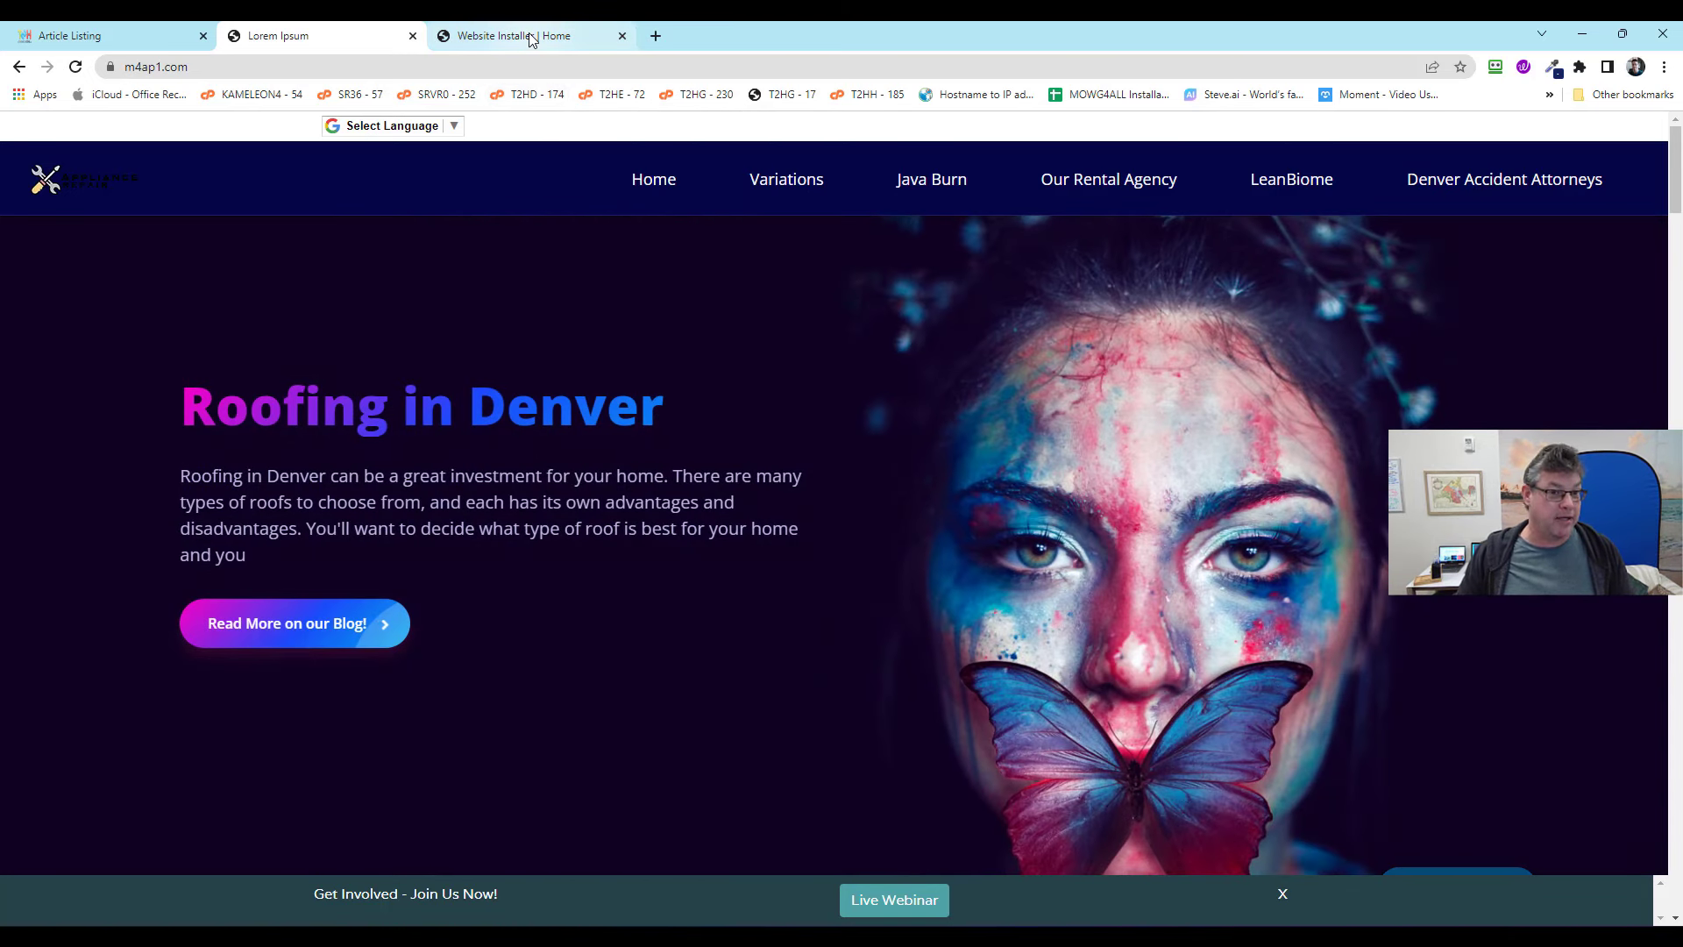
# Switch to the Website Installer site, show its New Releases templates and open the live demo of the Slando template.
pyautogui.click(532, 39)
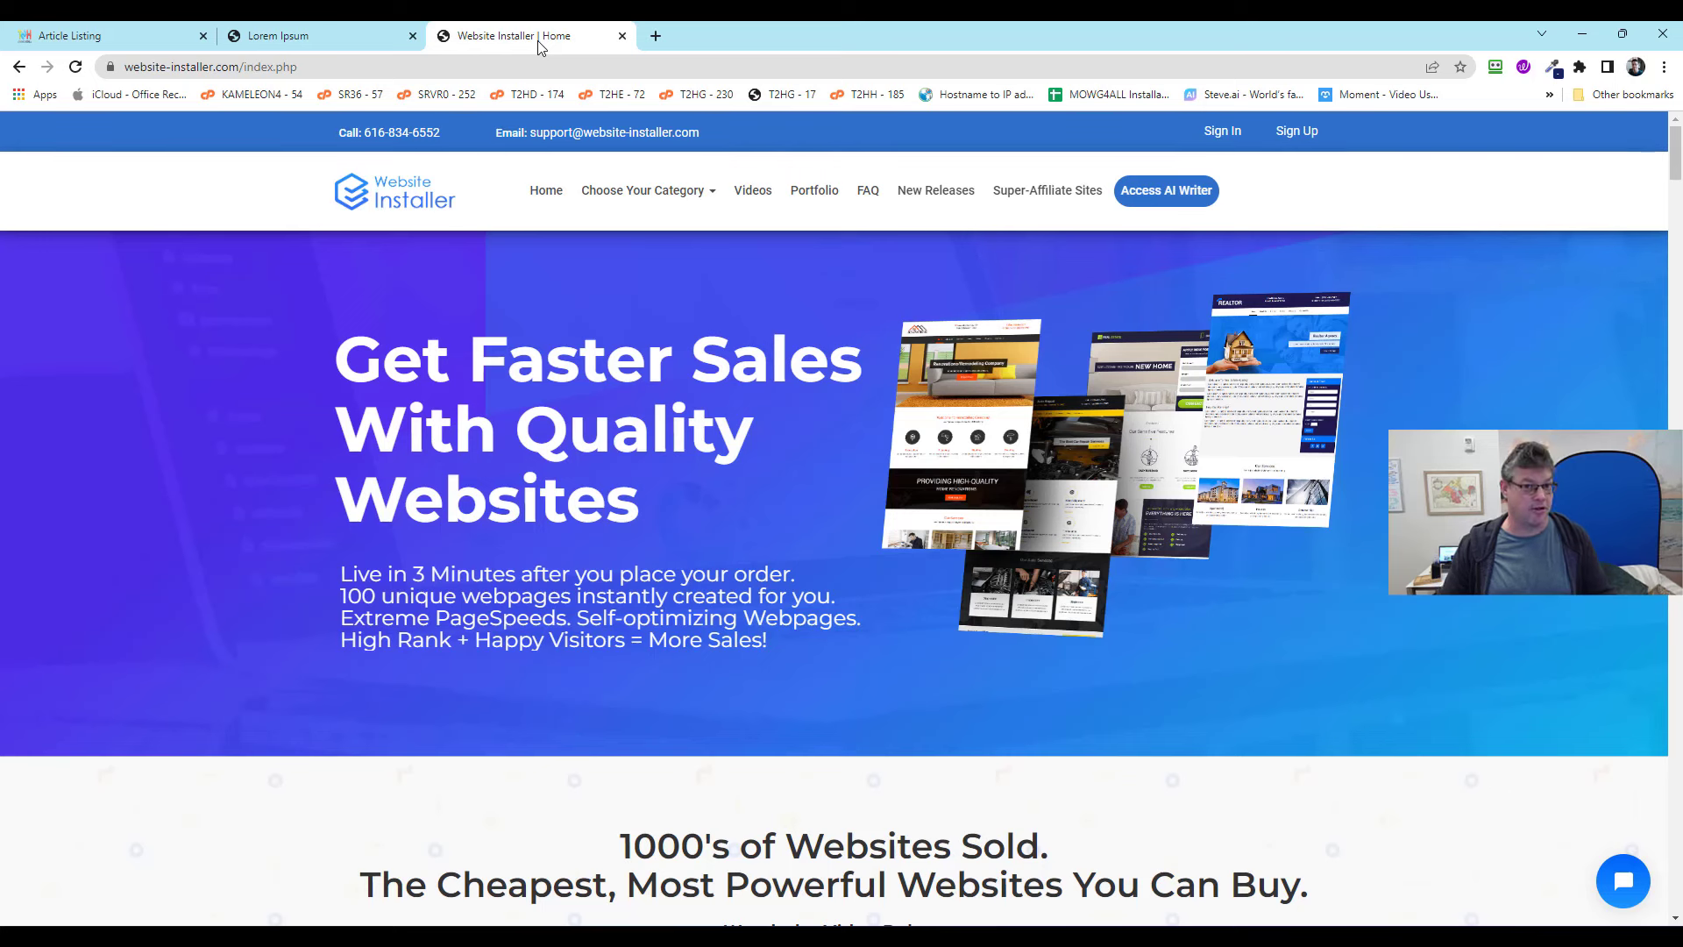
pyautogui.click(644, 190)
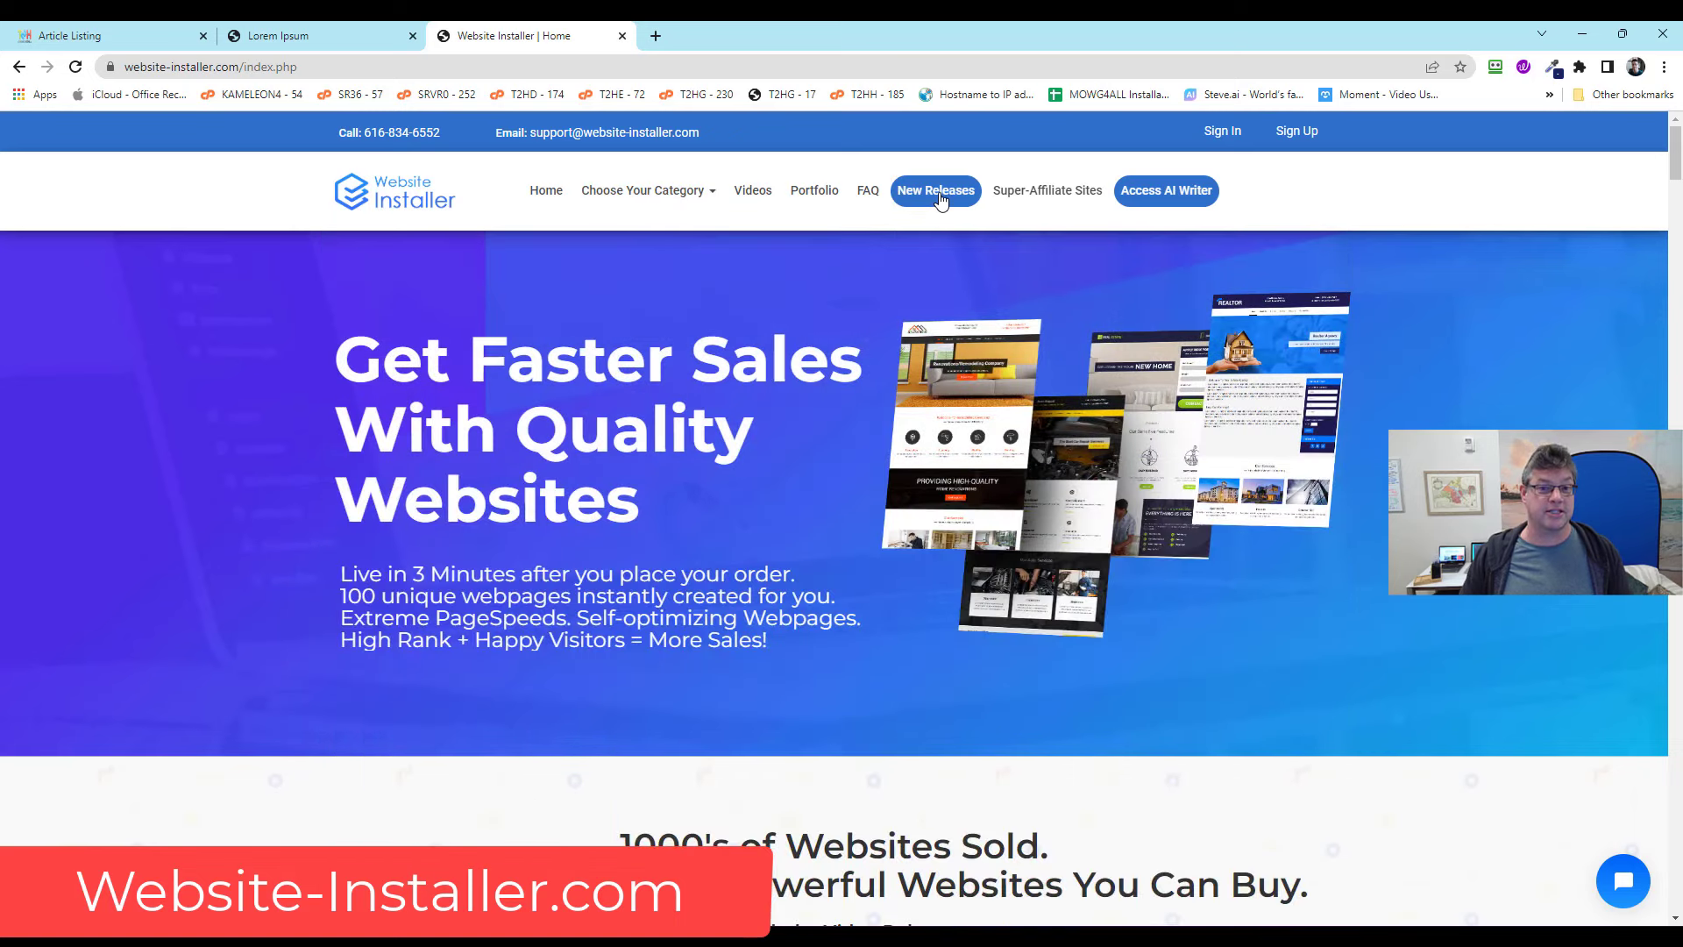
pyautogui.click(940, 195)
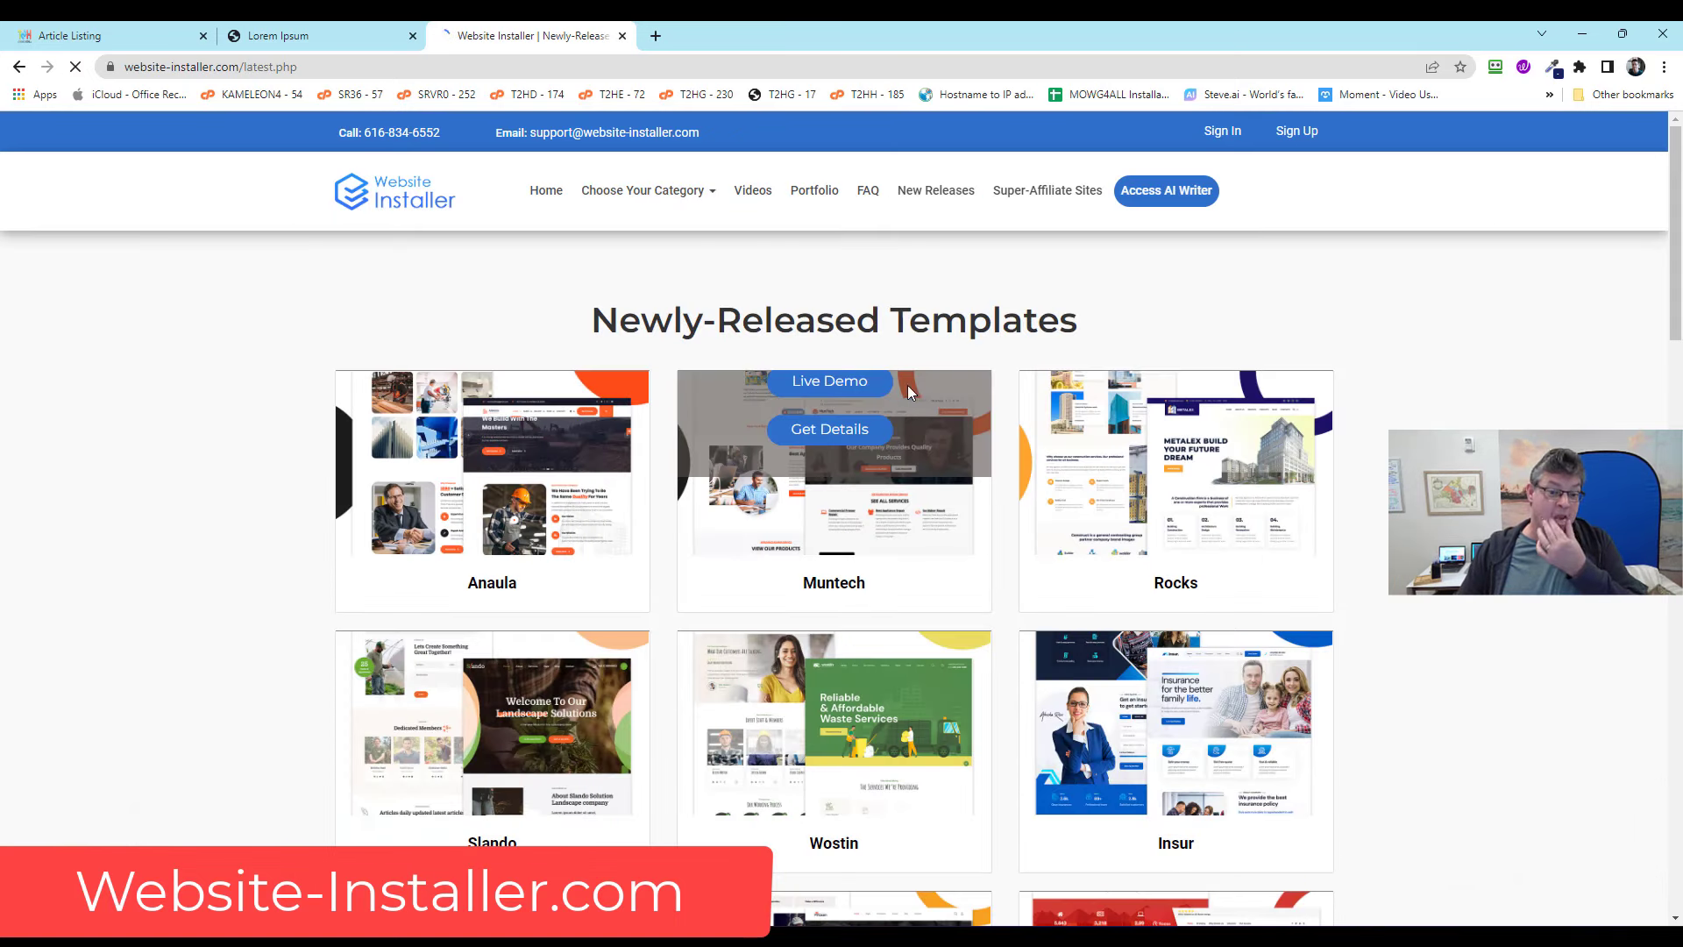
pyautogui.scroll(-4, 491, 450)
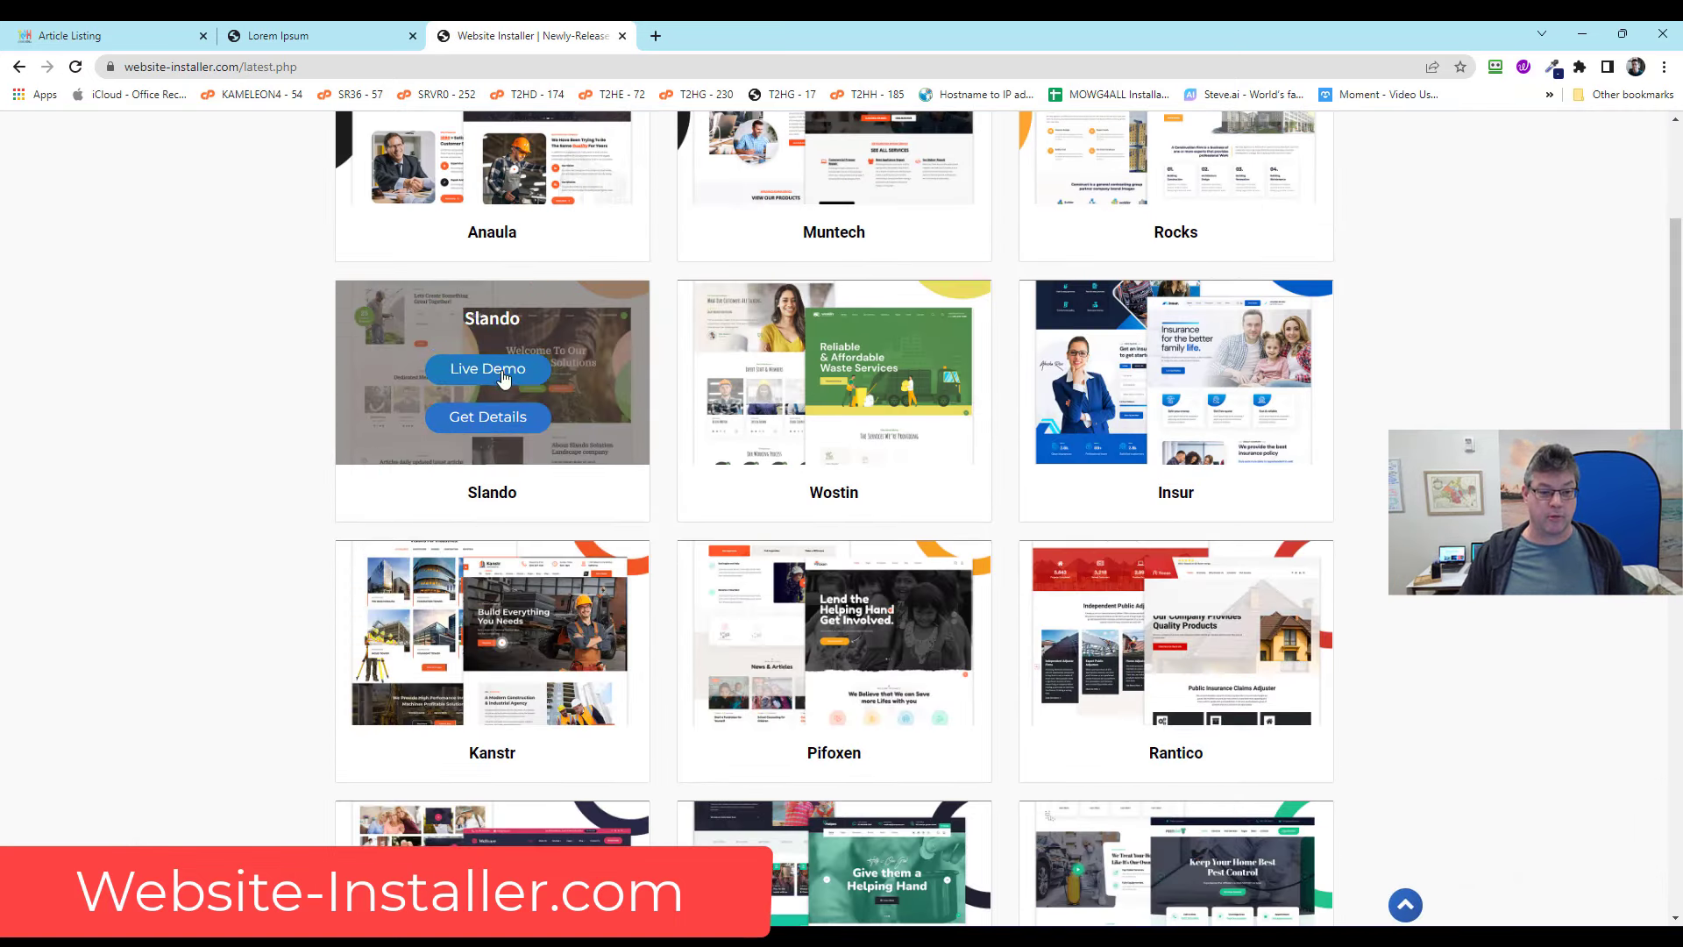
pyautogui.click(494, 367)
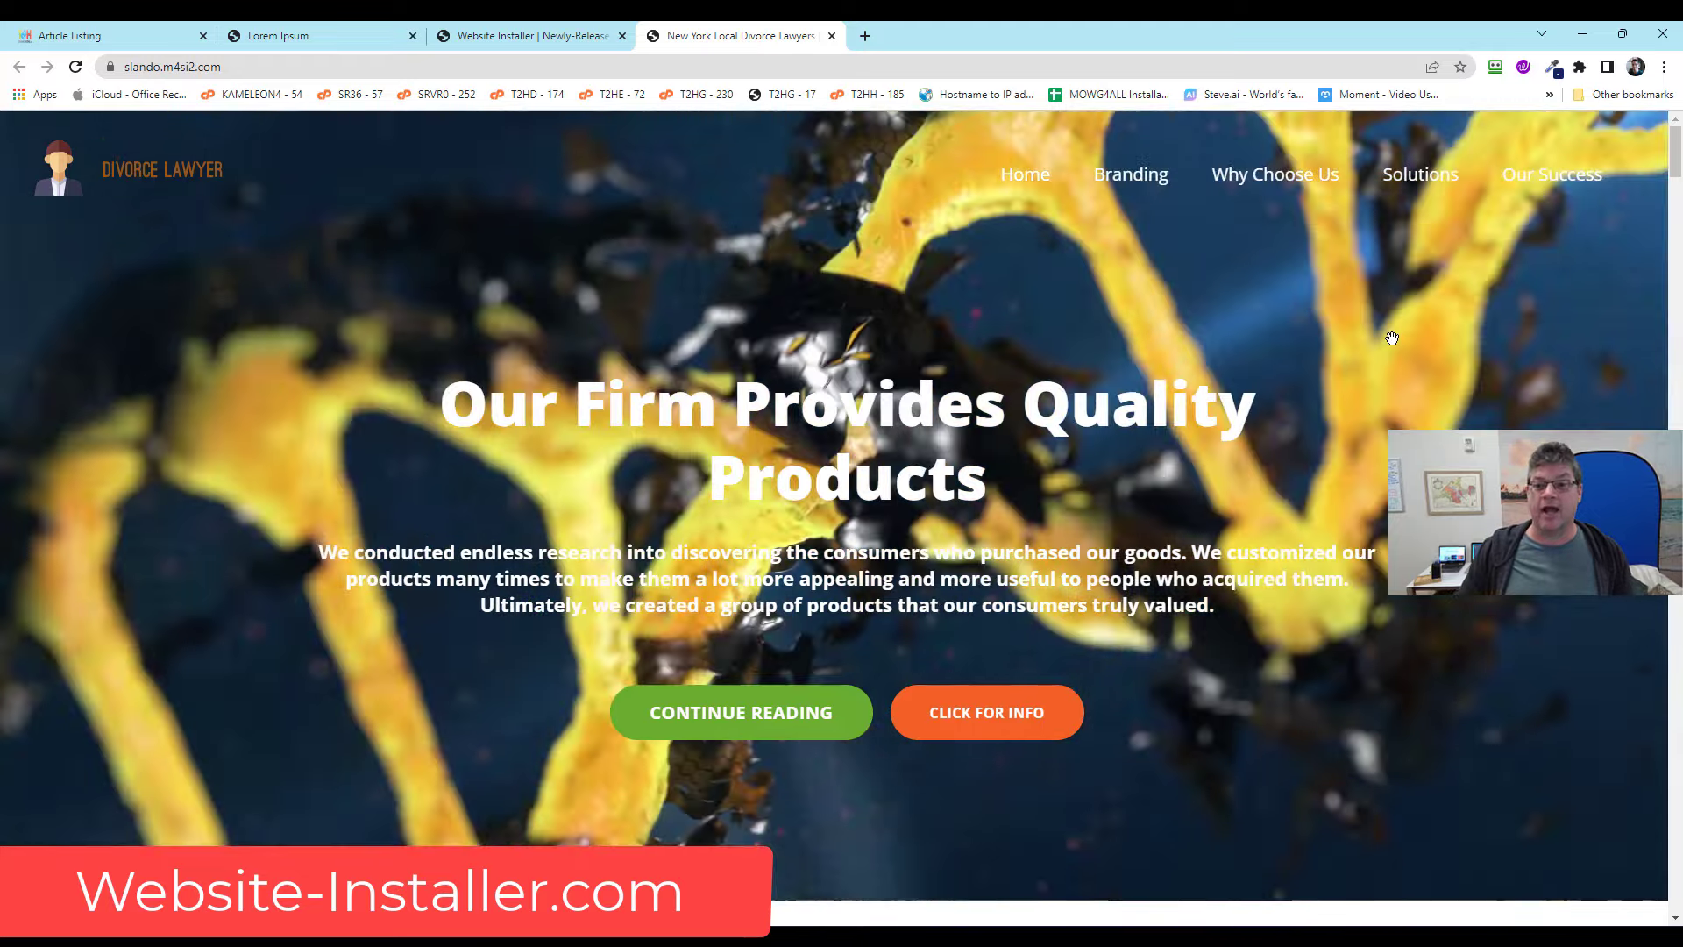
# Examine the Slando demo page's video, article text, images, contact blocks and counter section, and return to its banner.
pyautogui.scroll(-10, 667, 312)
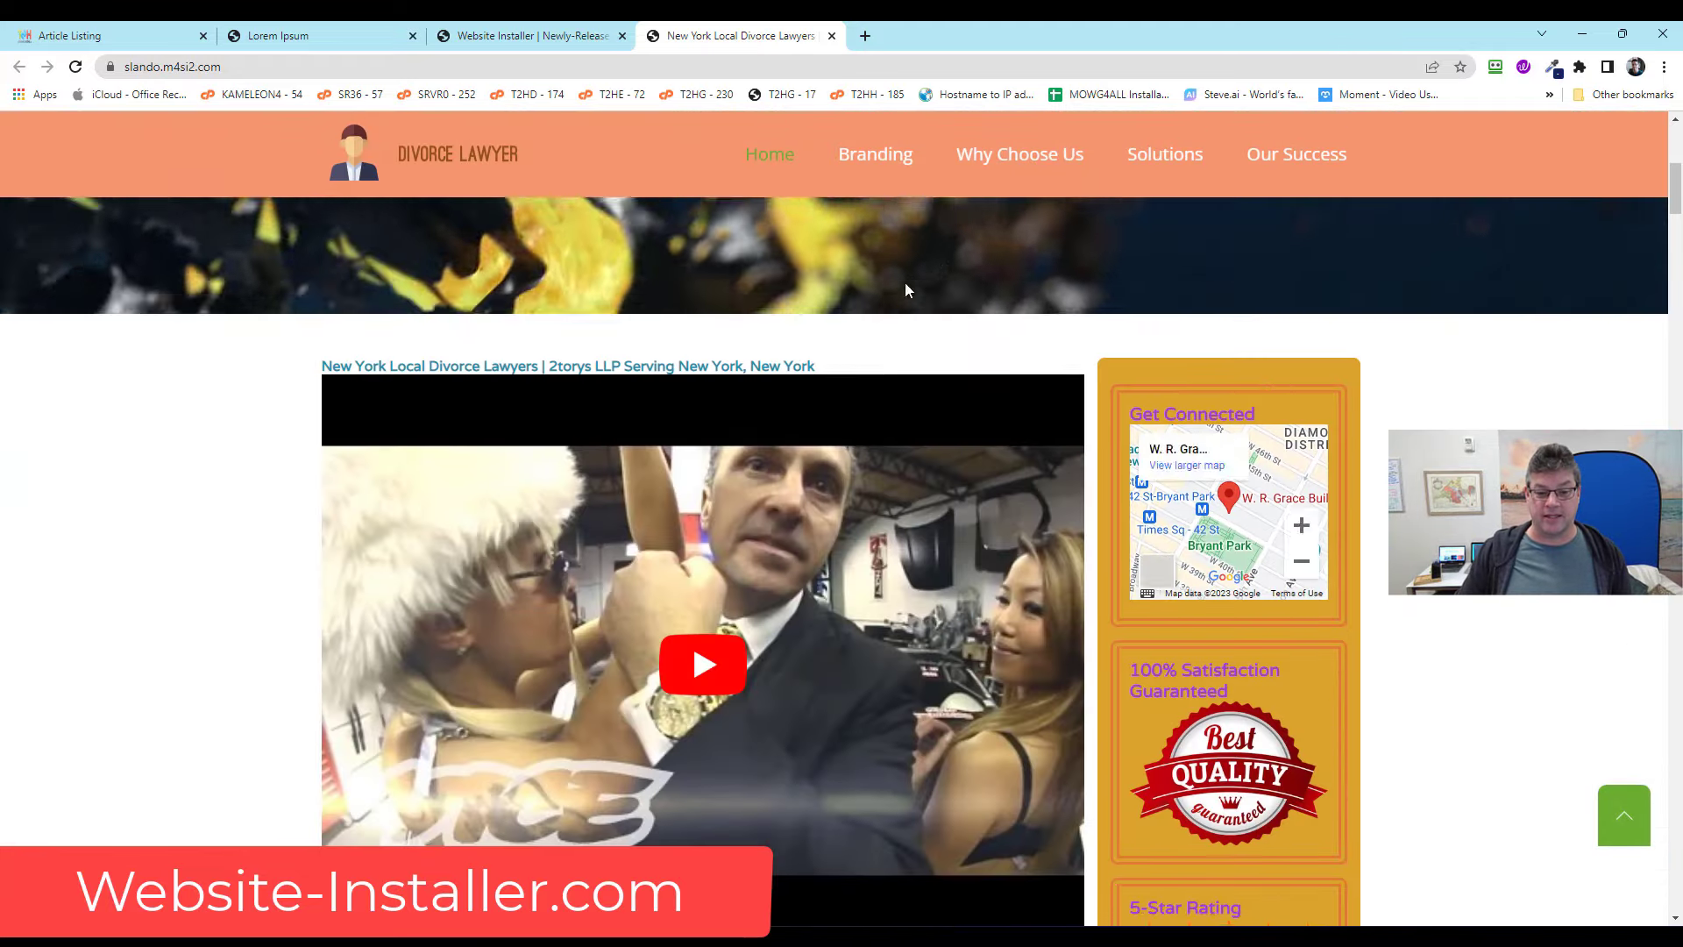
pyautogui.scroll(-18, 912, 285)
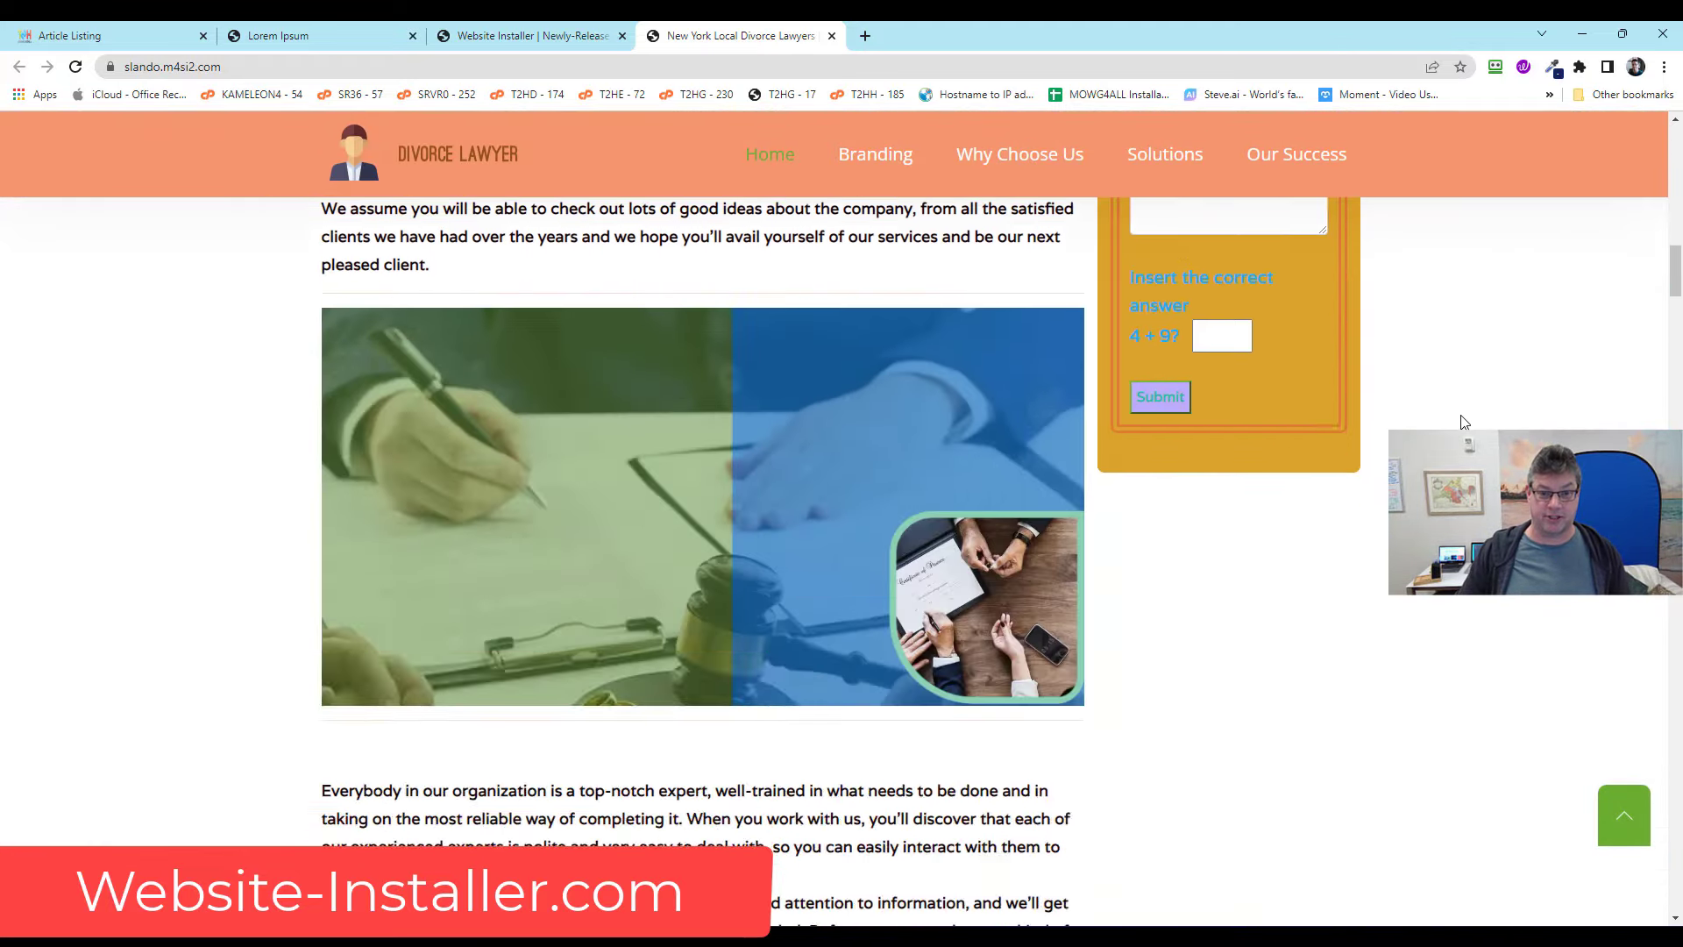
pyautogui.scroll(-10, 770, 415)
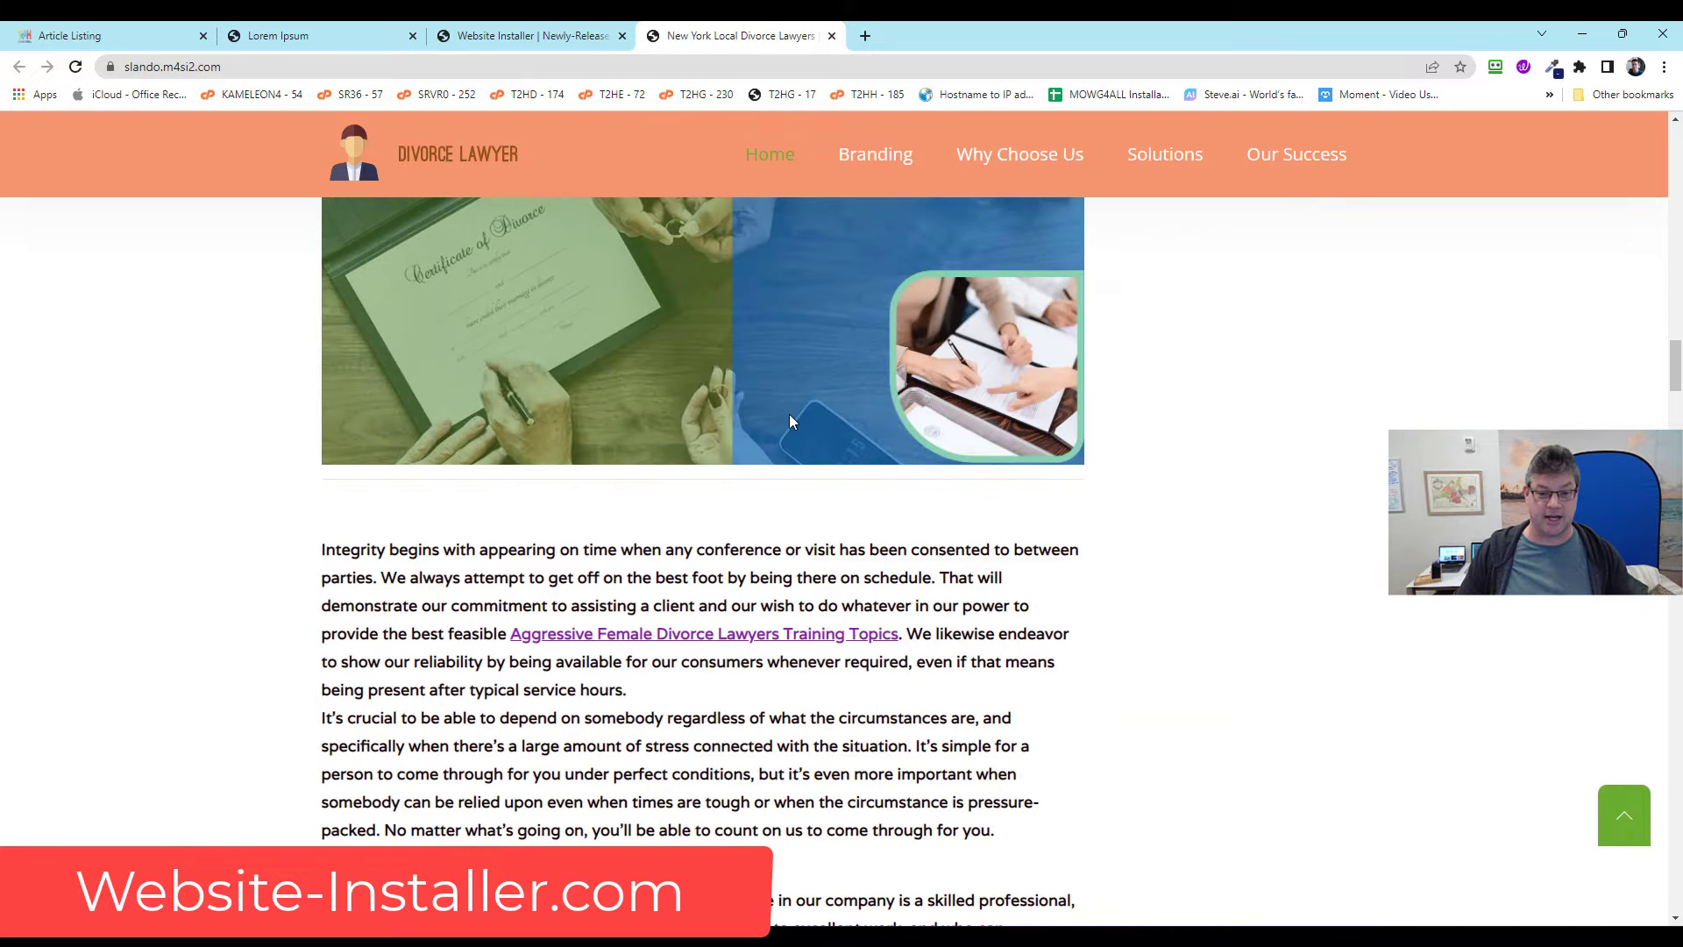
pyautogui.scroll(-15, 770, 415)
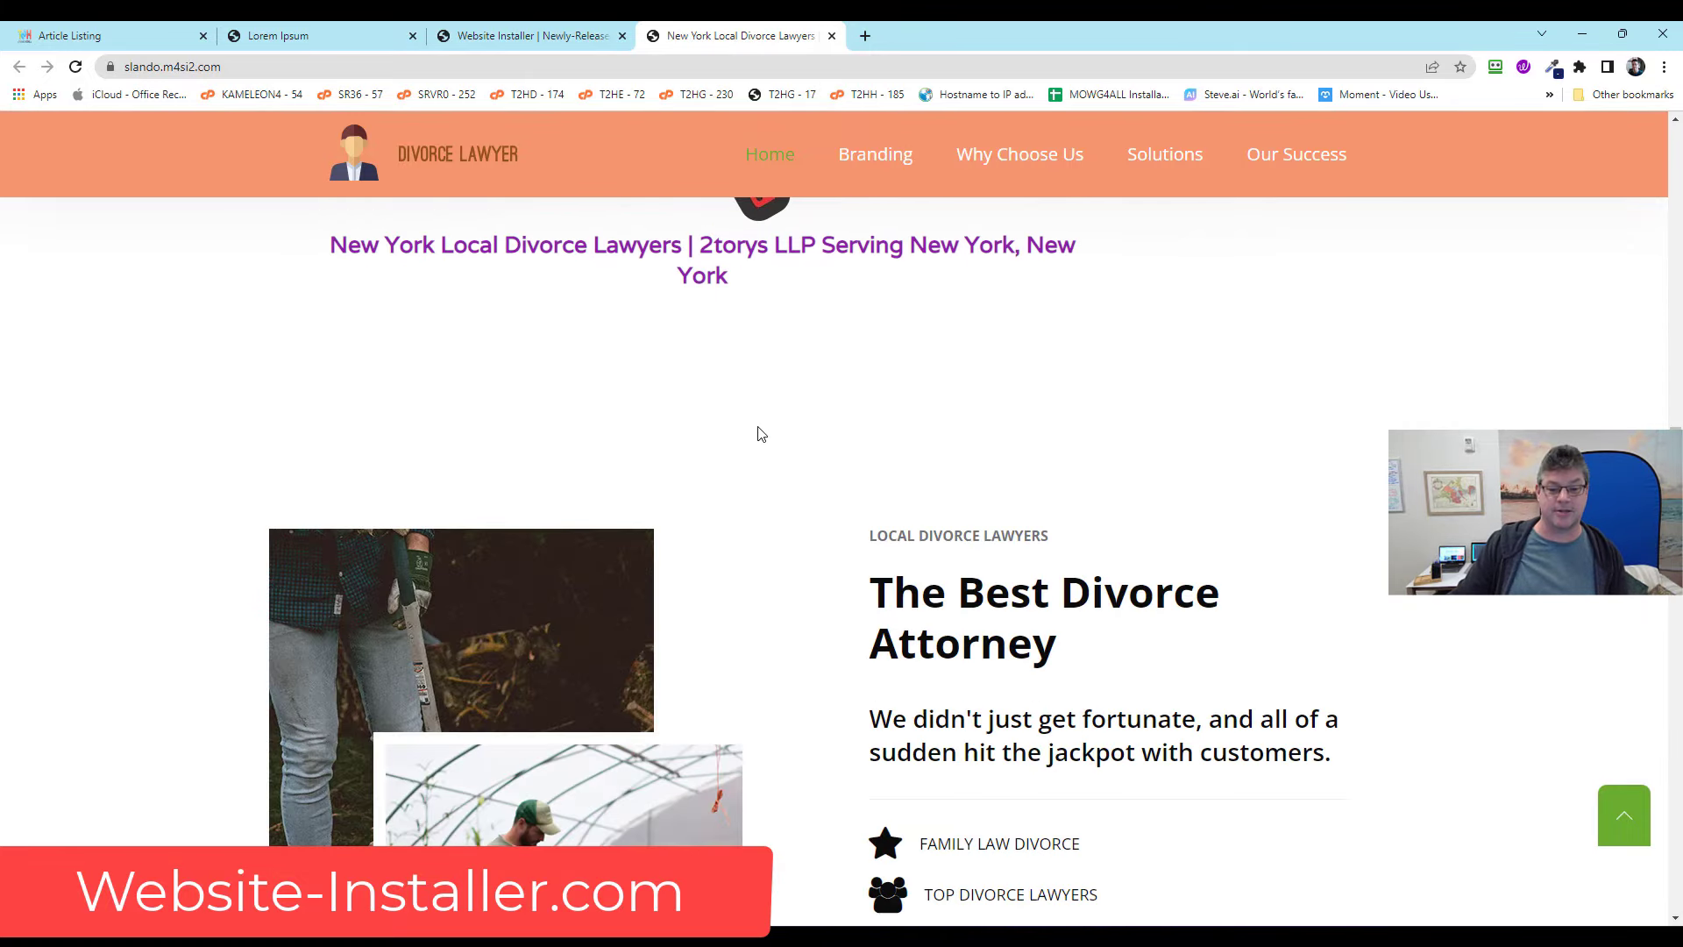
pyautogui.scroll(4, 799, 450)
pyautogui.scroll(-8, 822, 448)
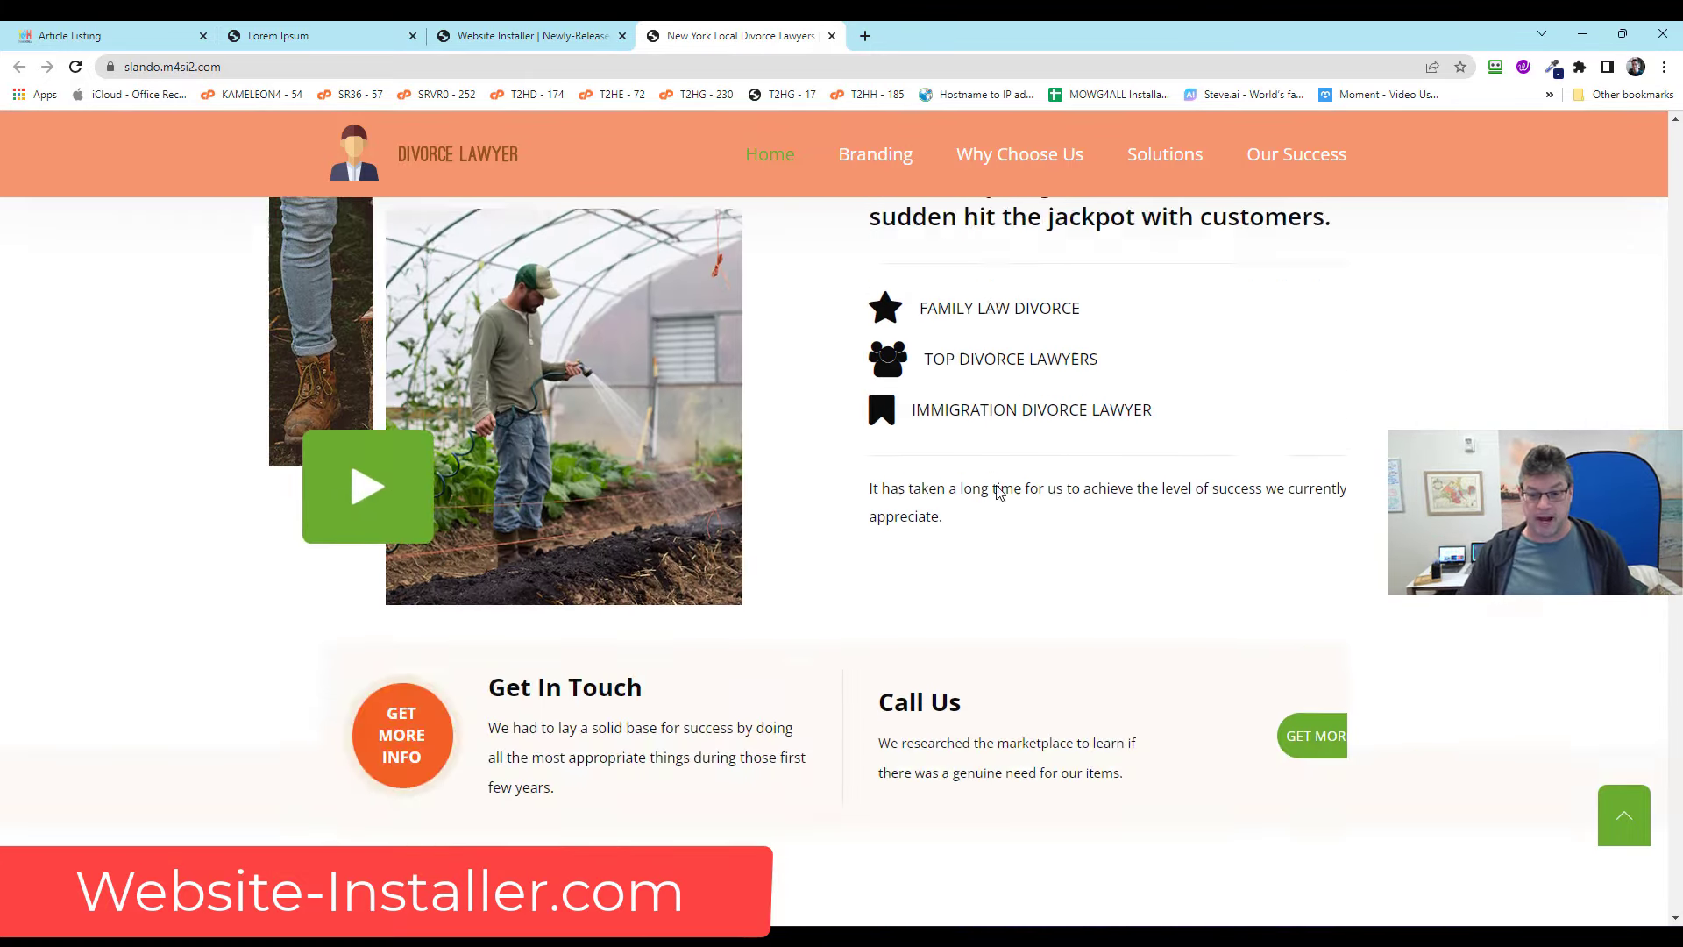
pyautogui.scroll(-10, 924, 443)
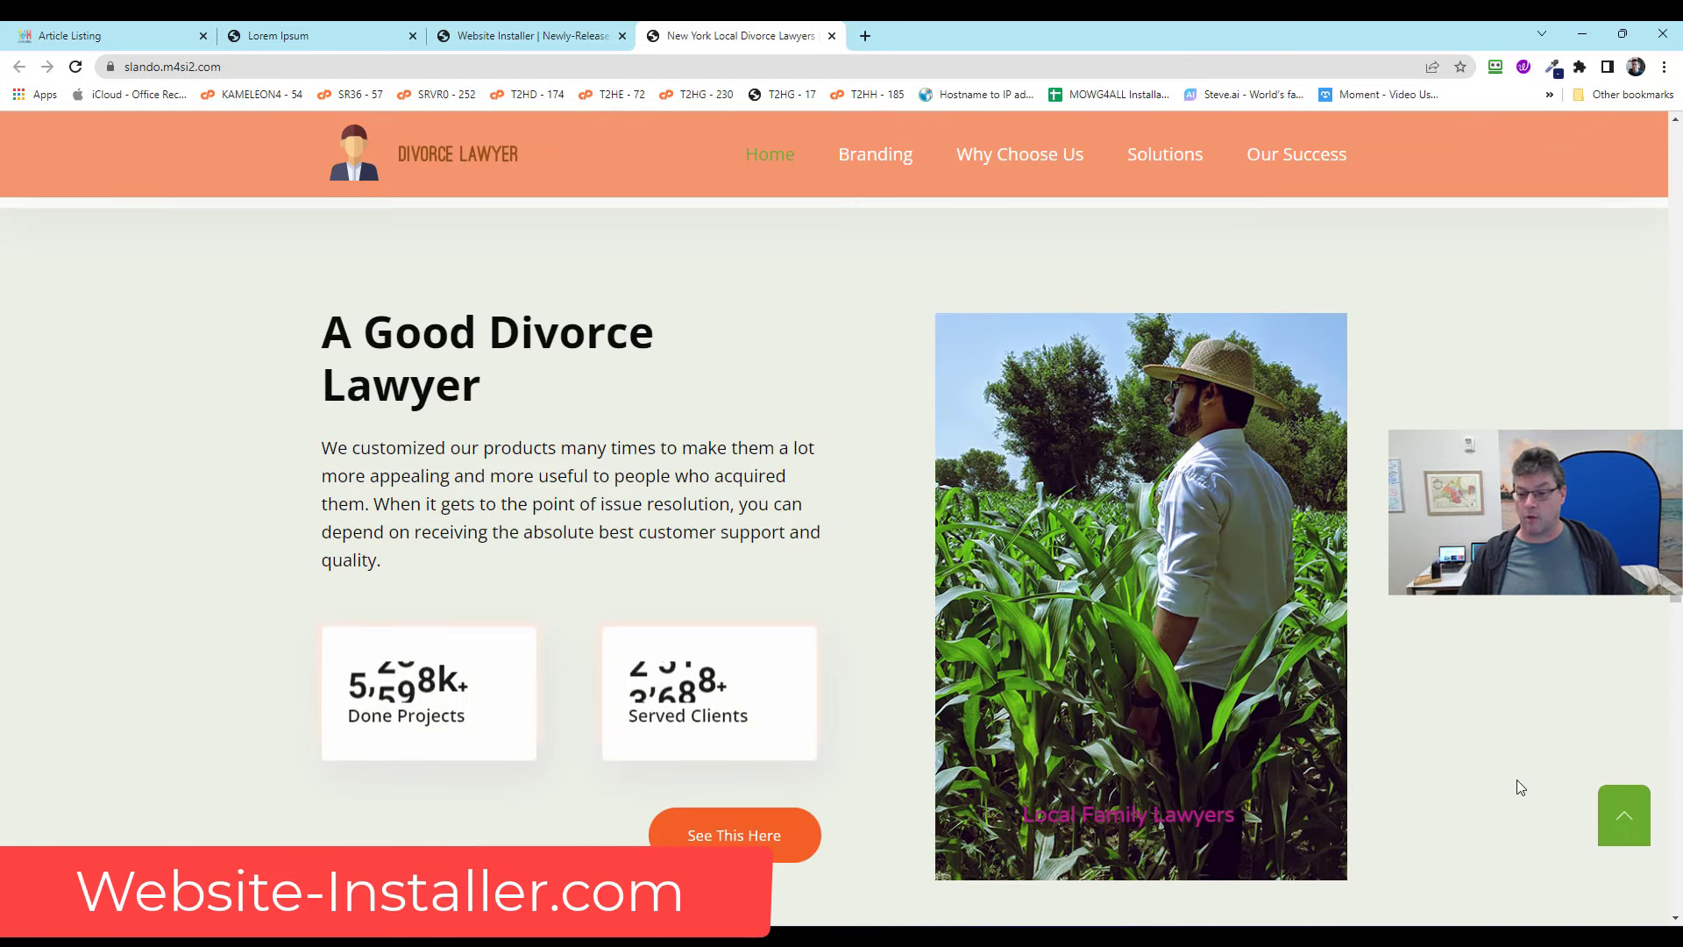
pyautogui.click(1623, 813)
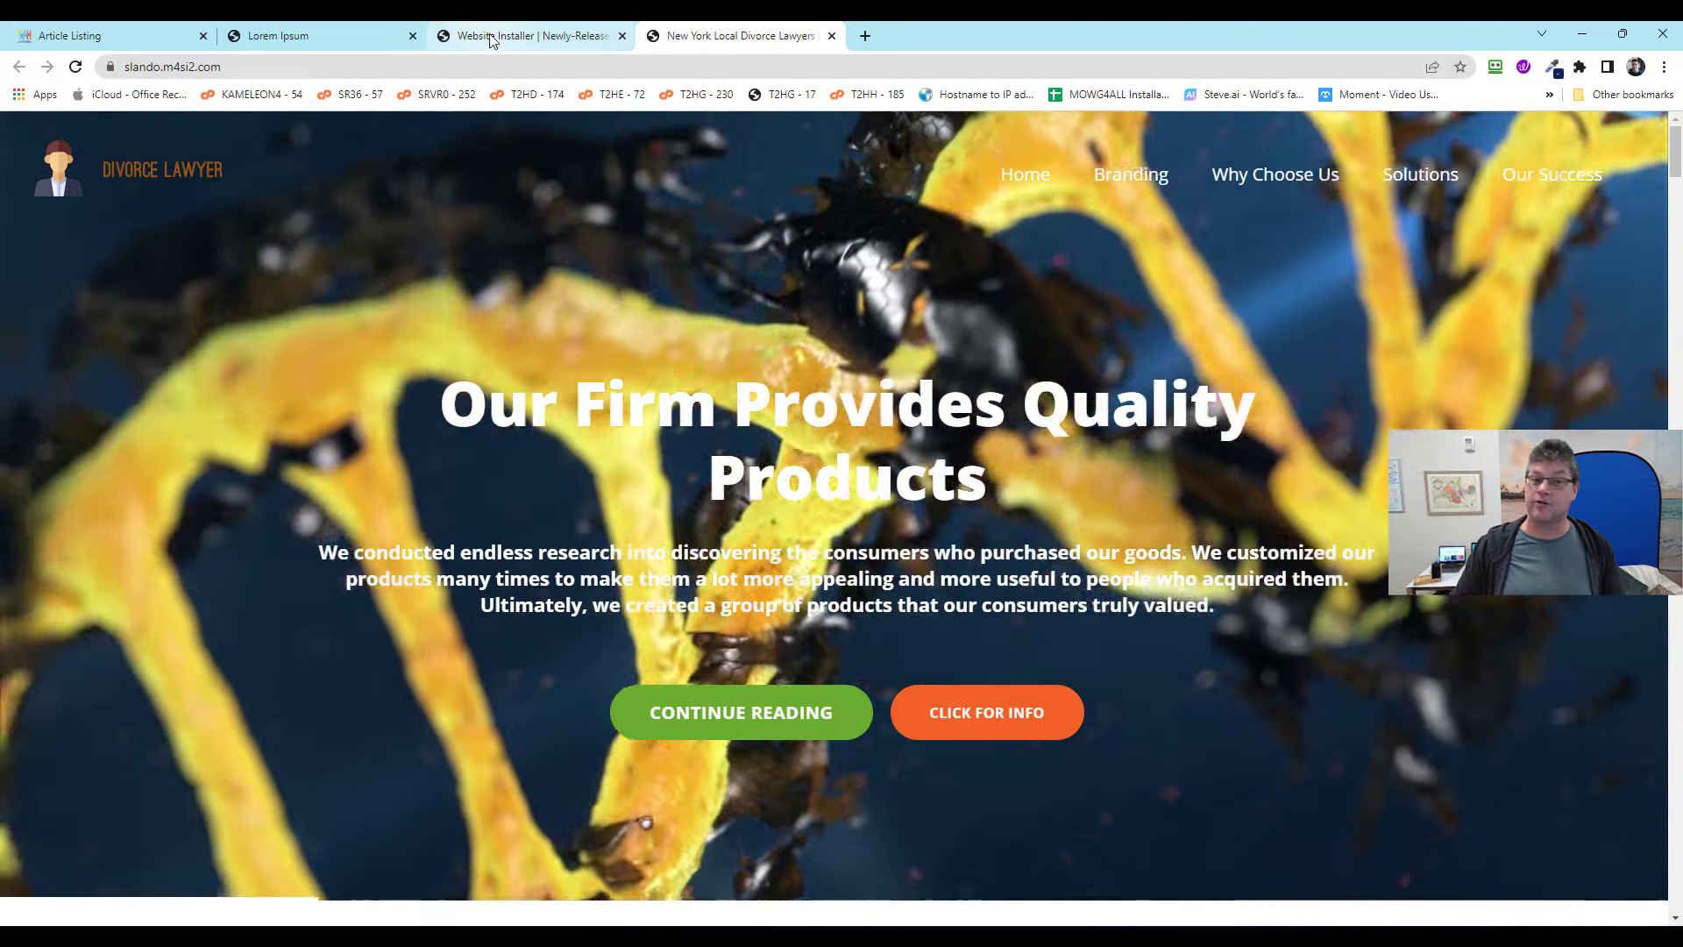
# Return to the Newly-Released Templates list, look through more of the designs and go back up to its beginning.
pyautogui.click(492, 42)
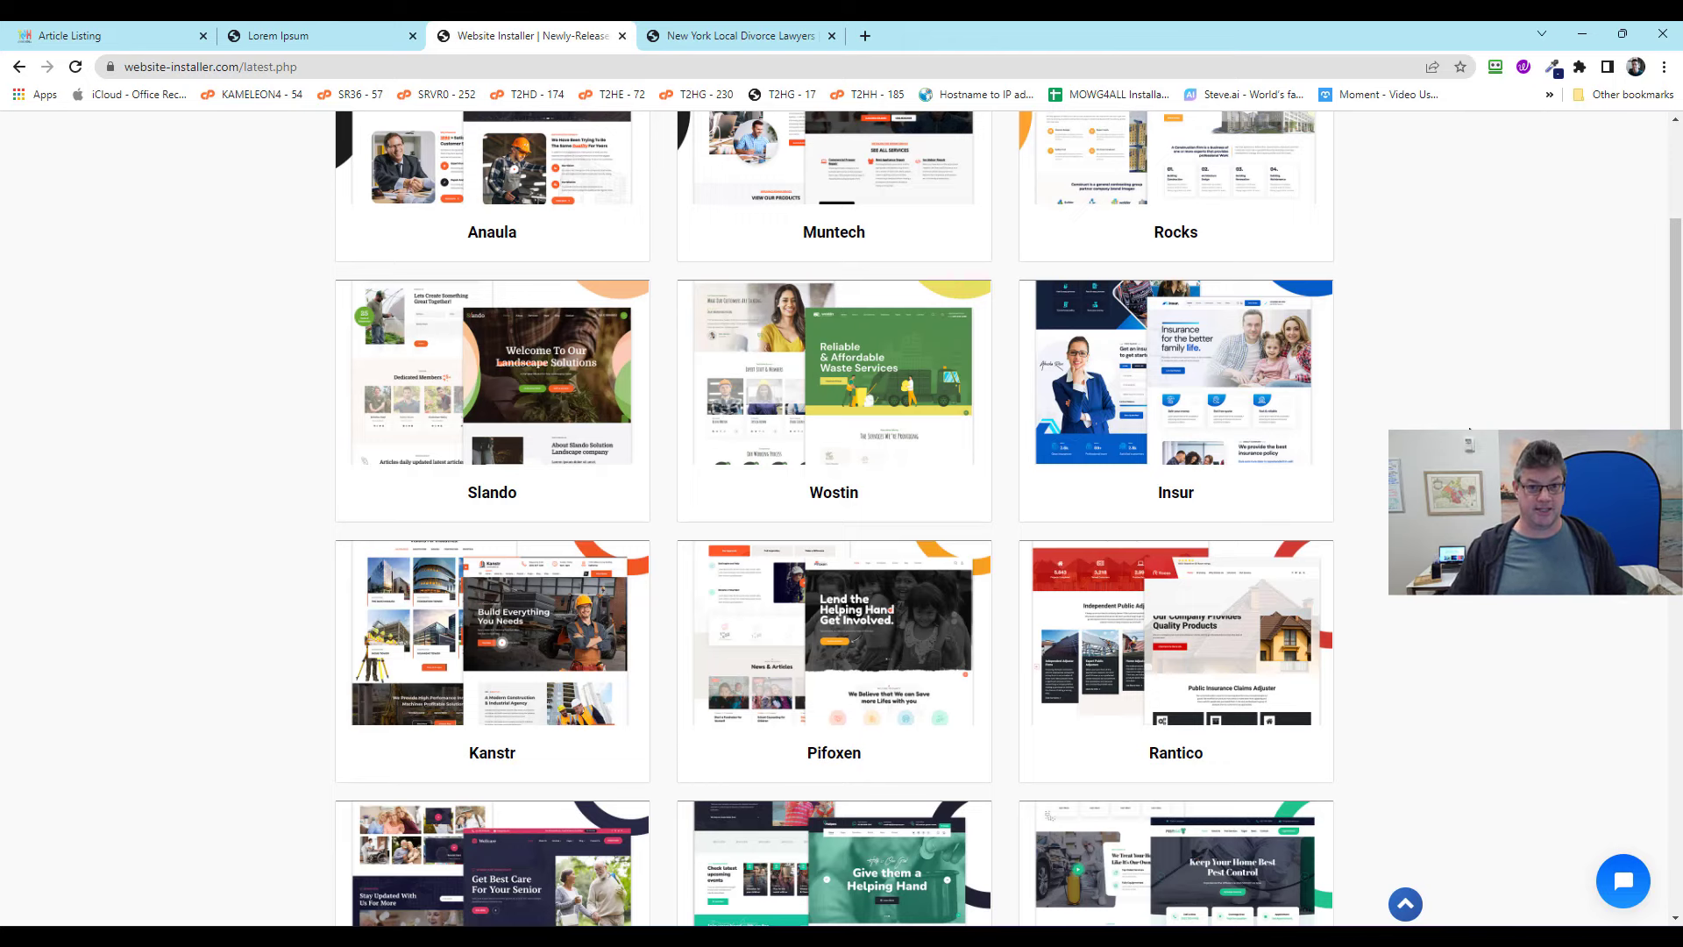
pyautogui.scroll(-4, 834, 517)
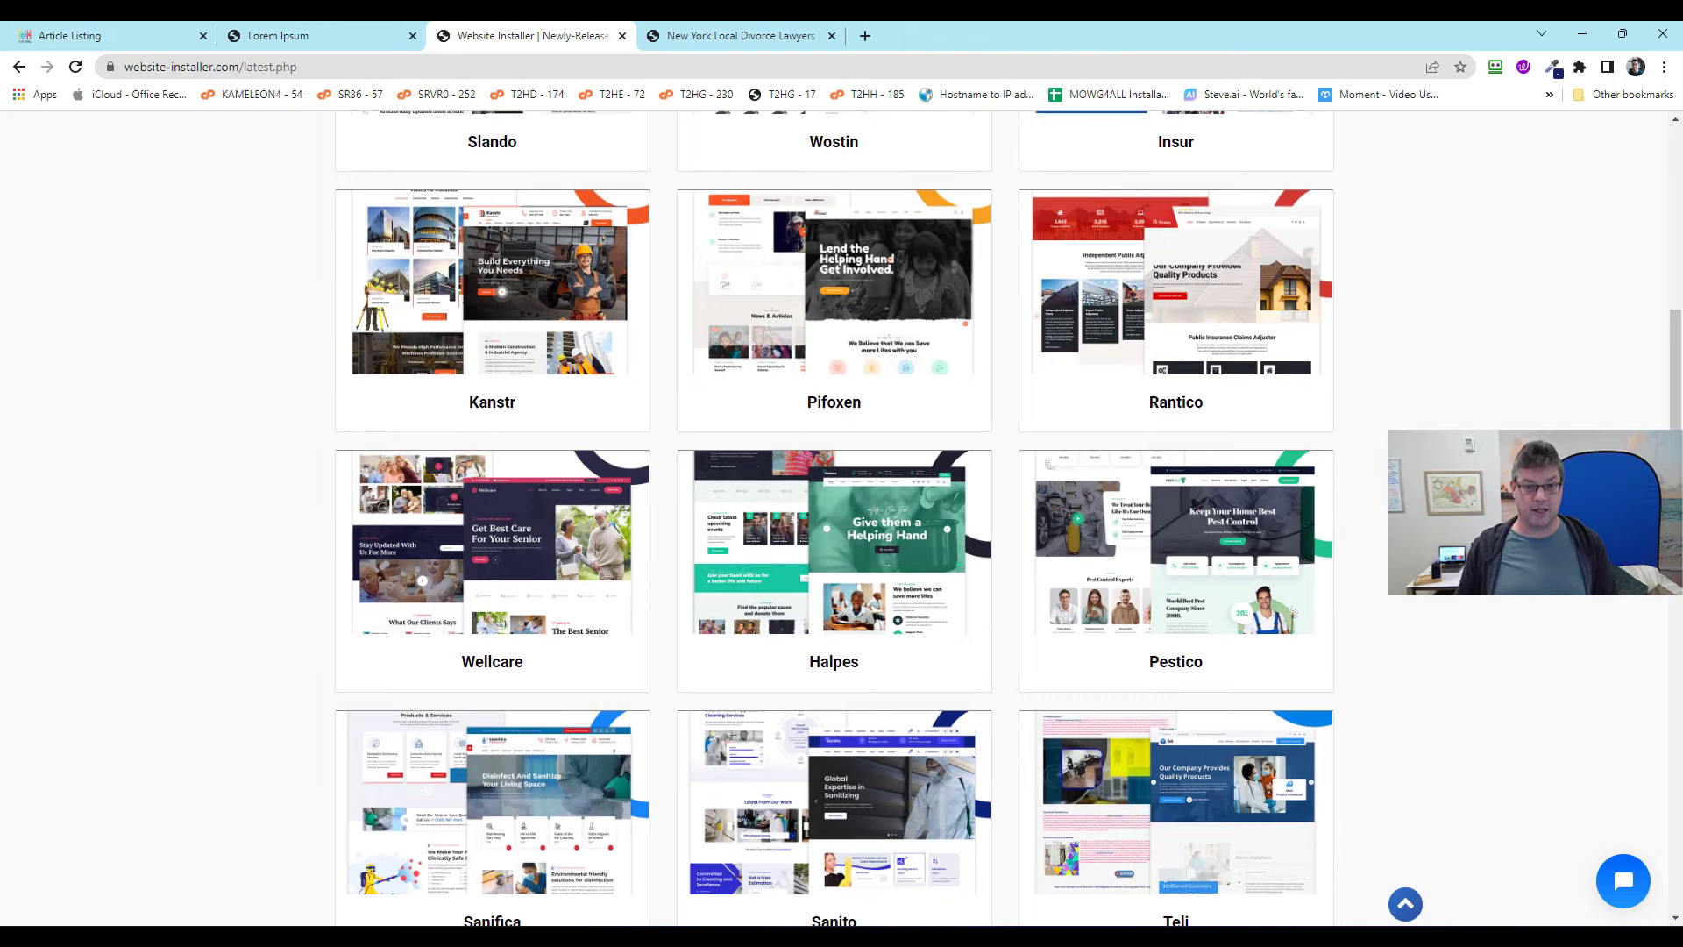
pyautogui.scroll(8, 1493, 428)
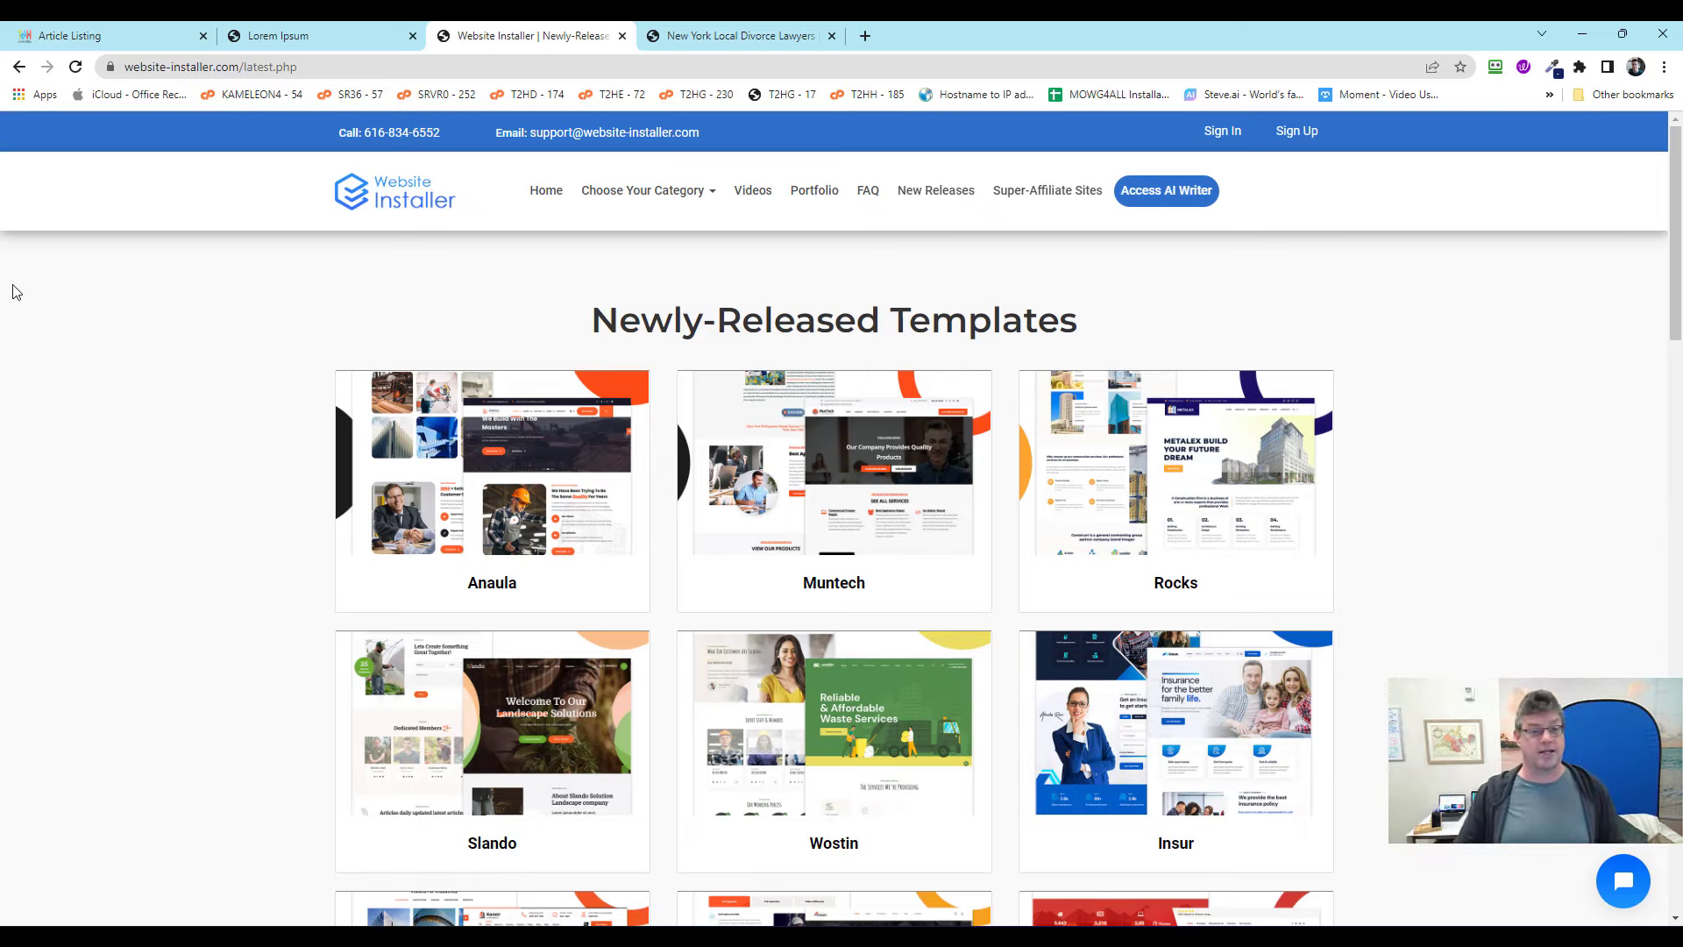
# Revisit the admin article list and the Slando demo, and view the website categories offered on Website Installer.
pyautogui.click(158, 35)
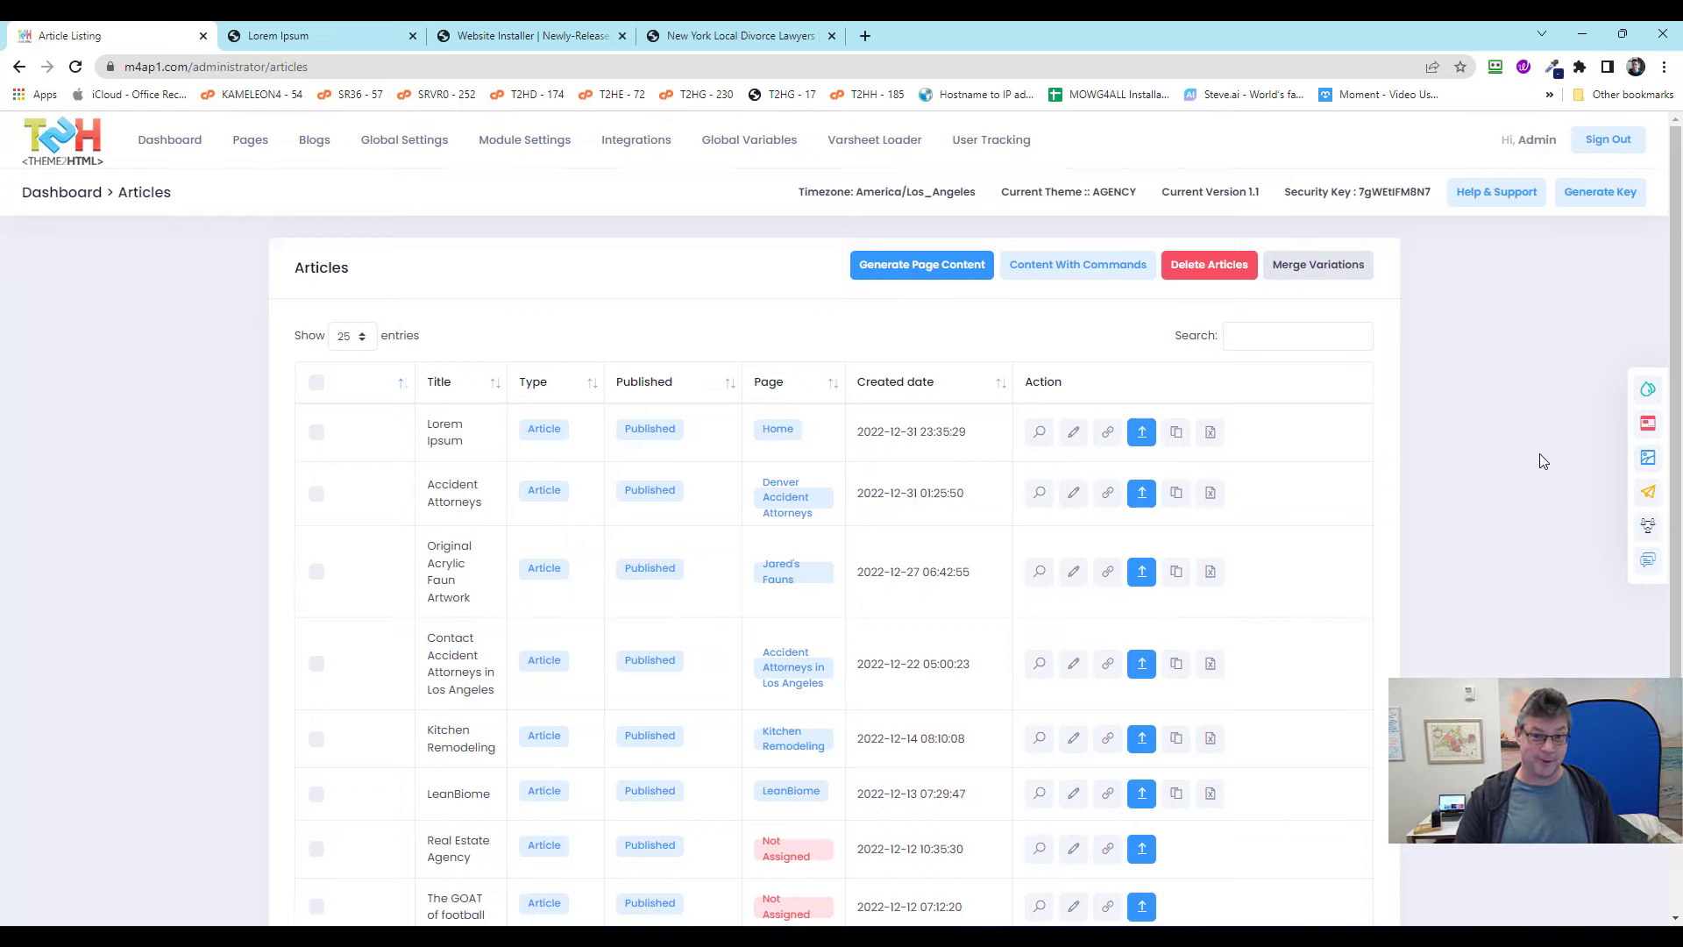
pyautogui.click(688, 36)
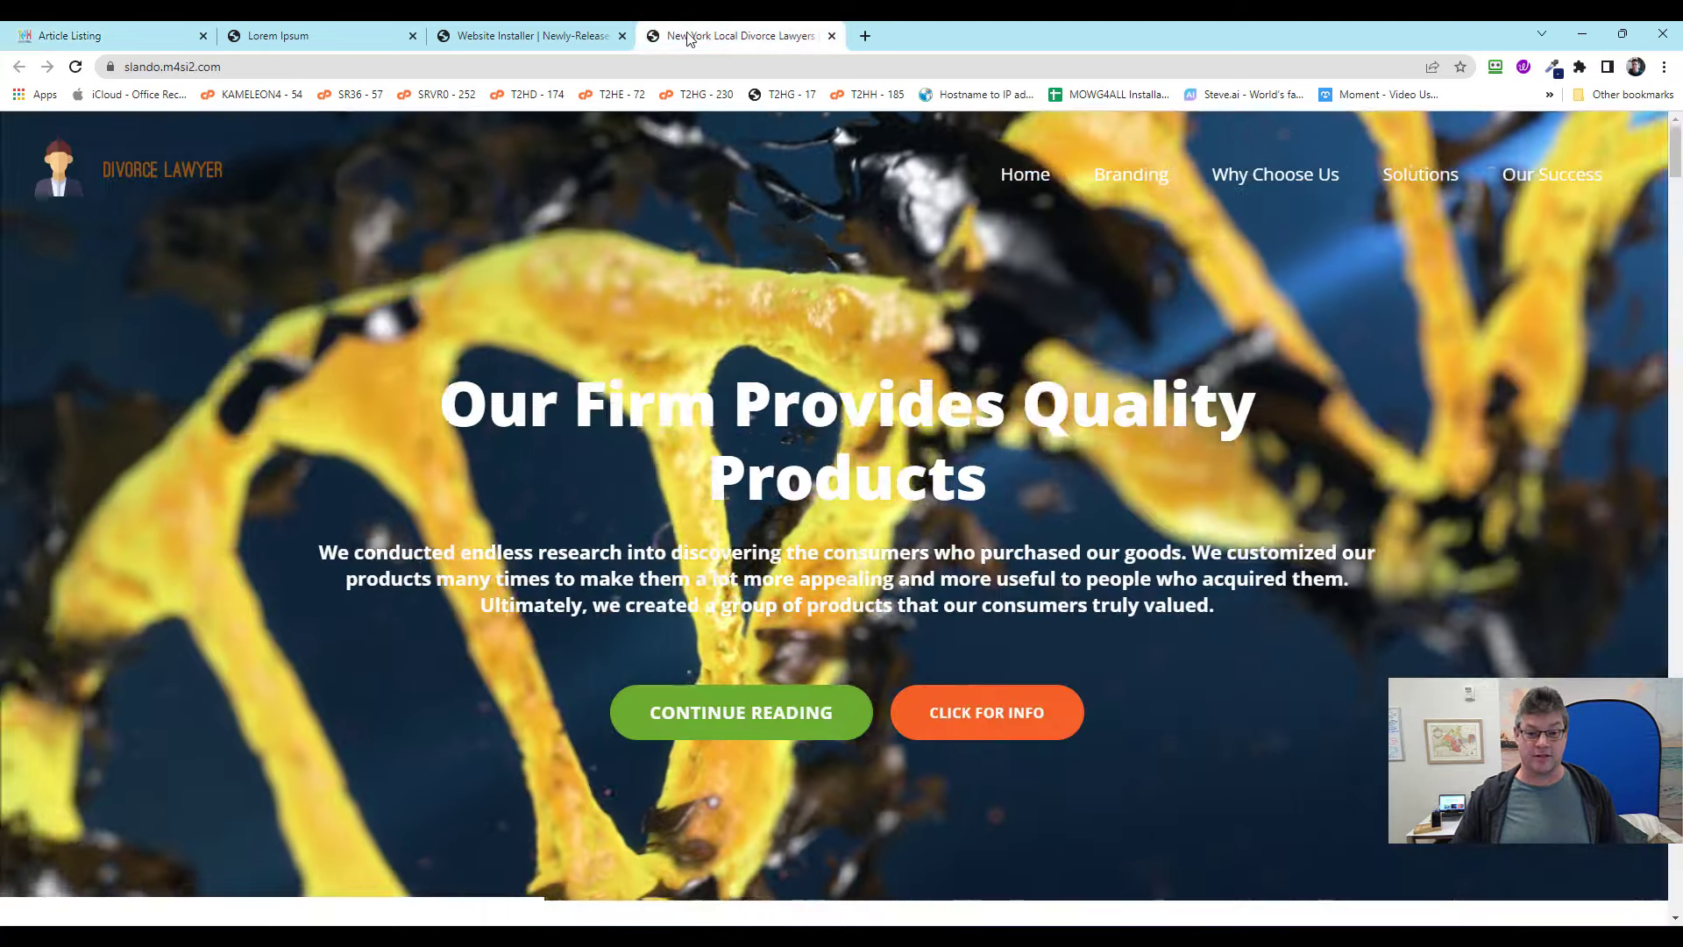
pyautogui.click(508, 40)
pyautogui.click(649, 190)
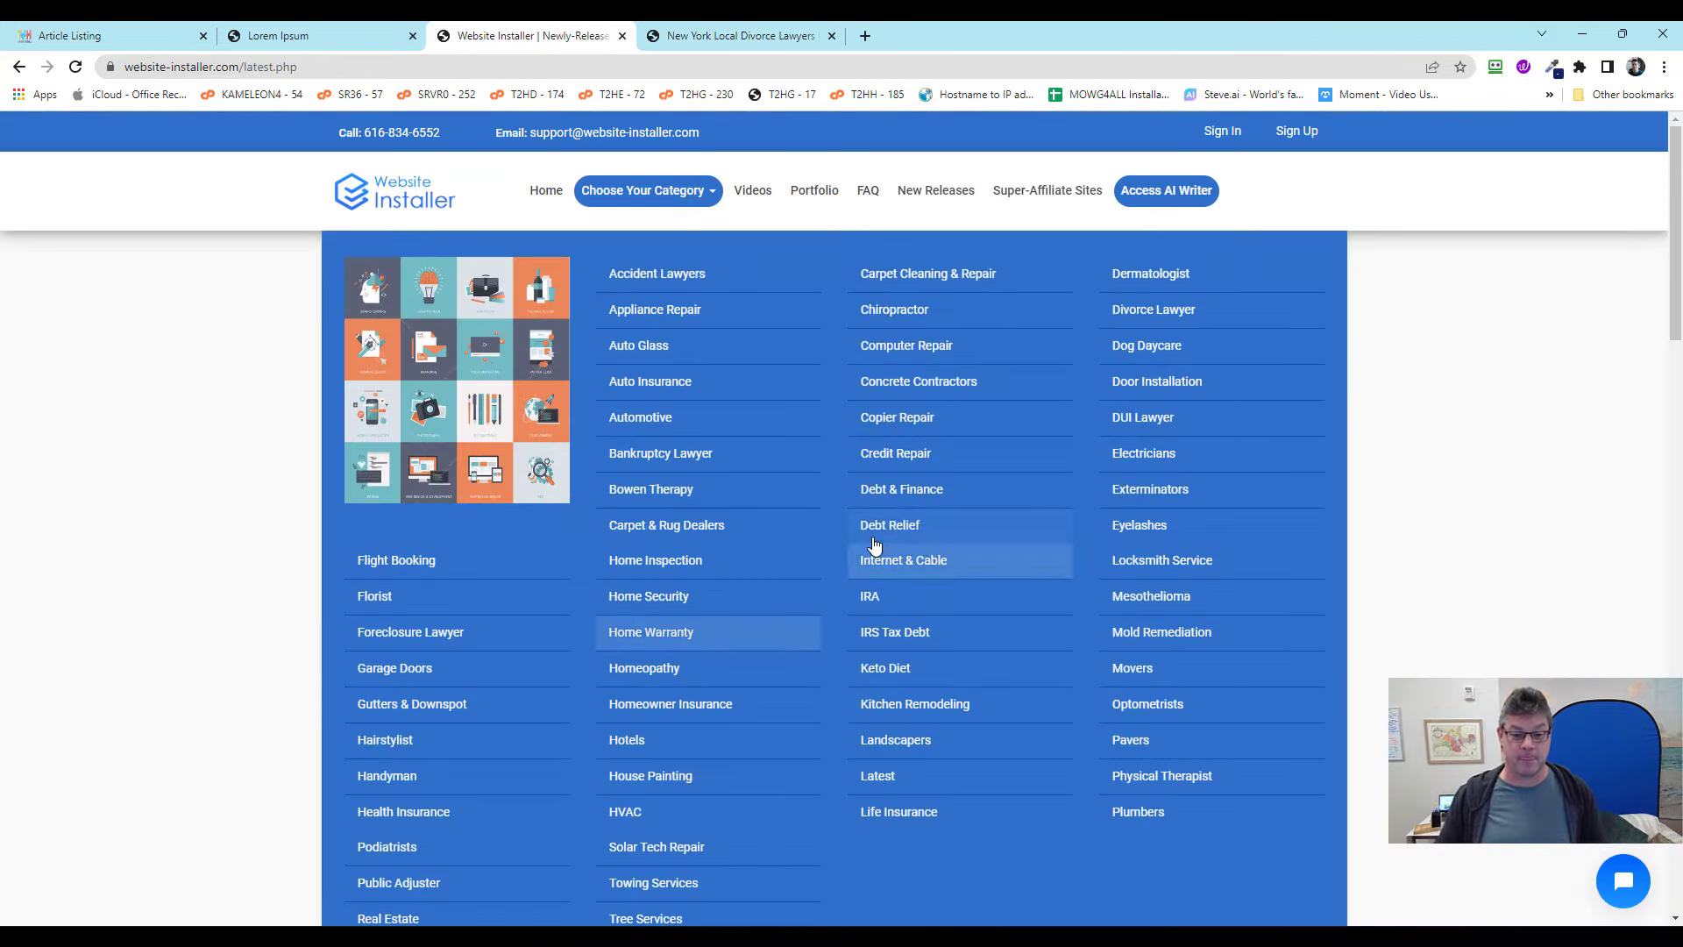
pyautogui.click(1471, 489)
# Open the details of the Muntech template and go to its order form for instant installation.
pyautogui.moveTo(855, 491)
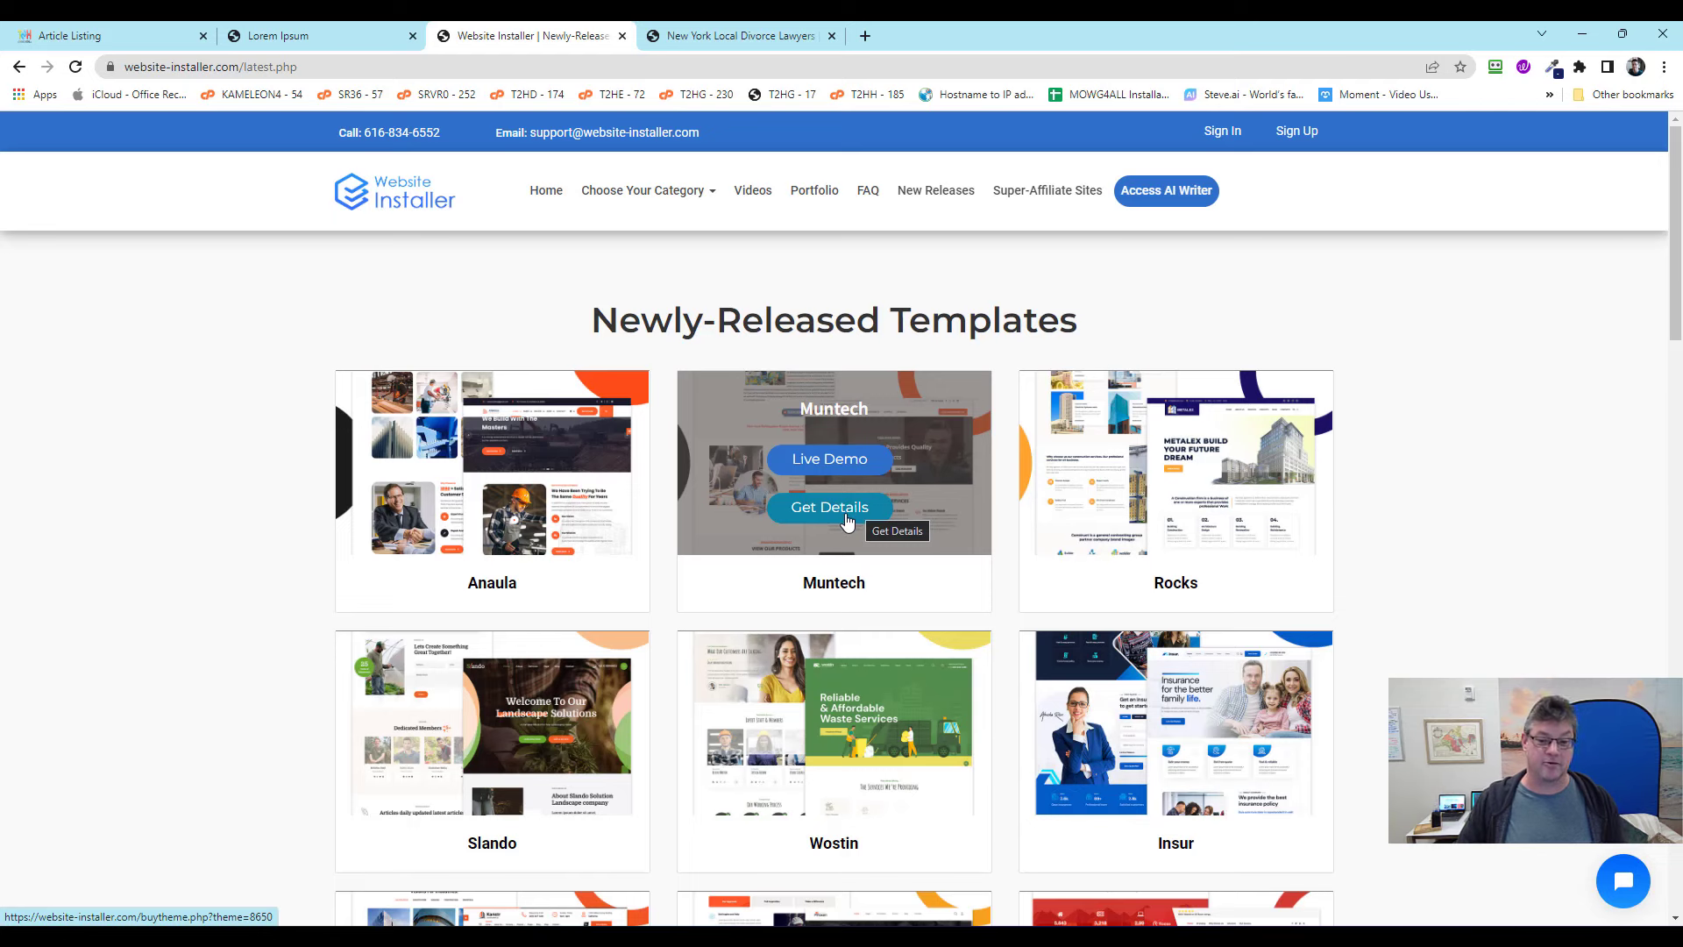
pyautogui.click(845, 514)
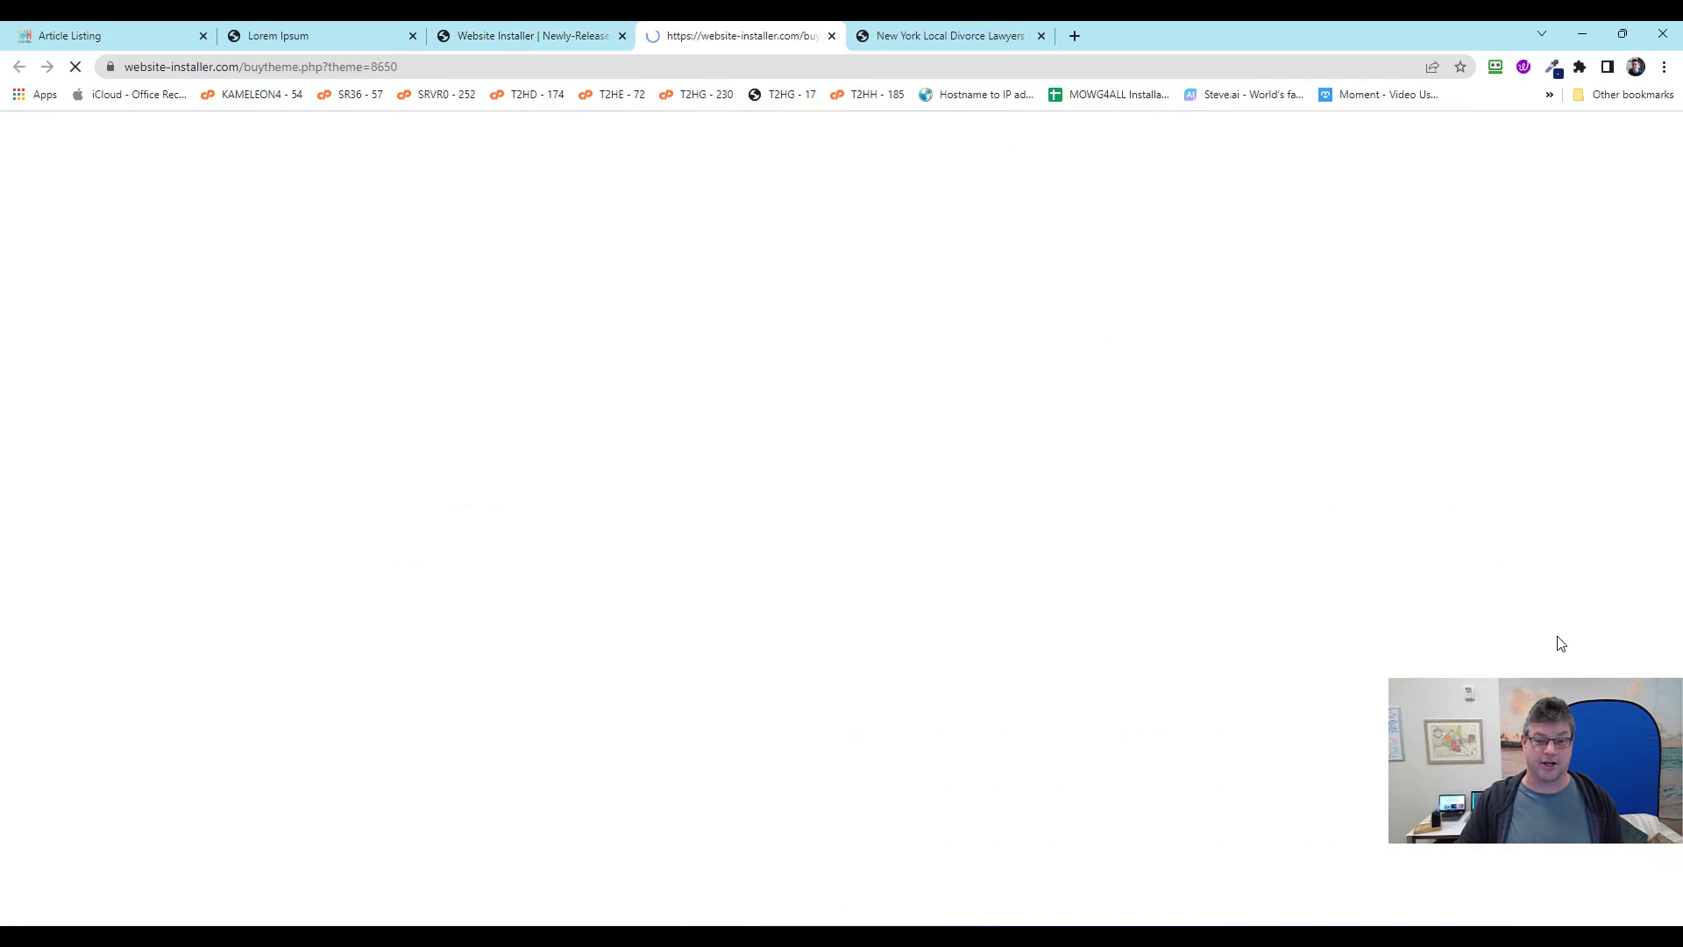
pyautogui.scroll(-2, 1481, 543)
pyautogui.scroll(-10, 1493, 575)
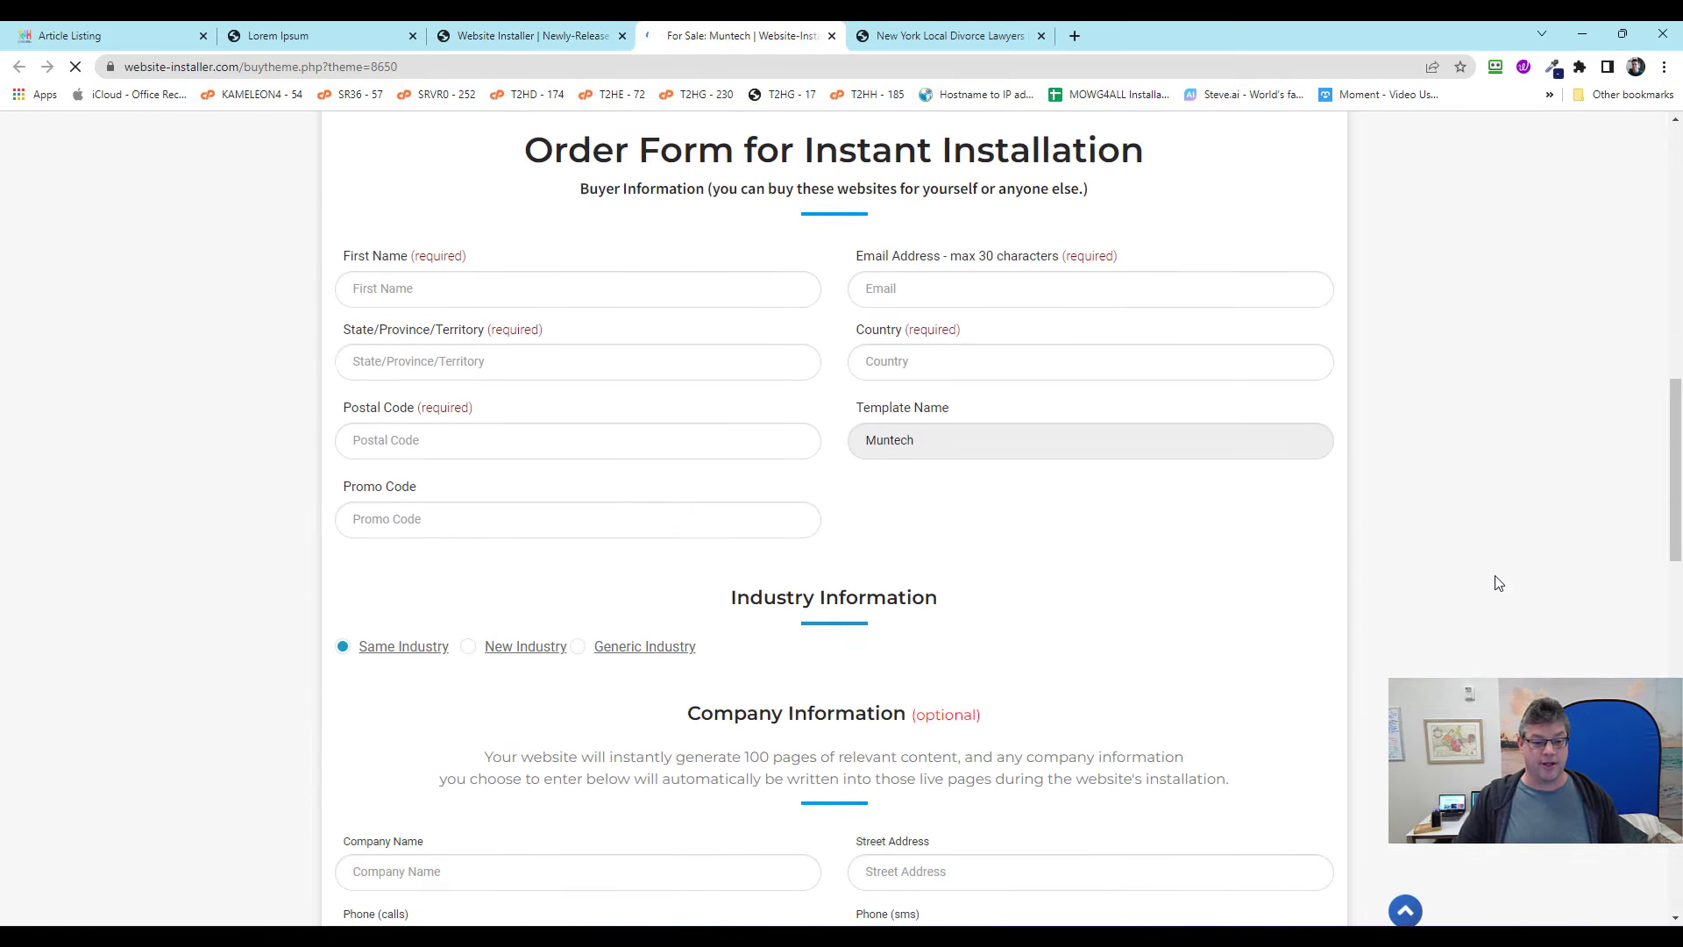
# Enter BFCM as the promo code in the Muntech order form's buyer information.
pyautogui.click(426, 480)
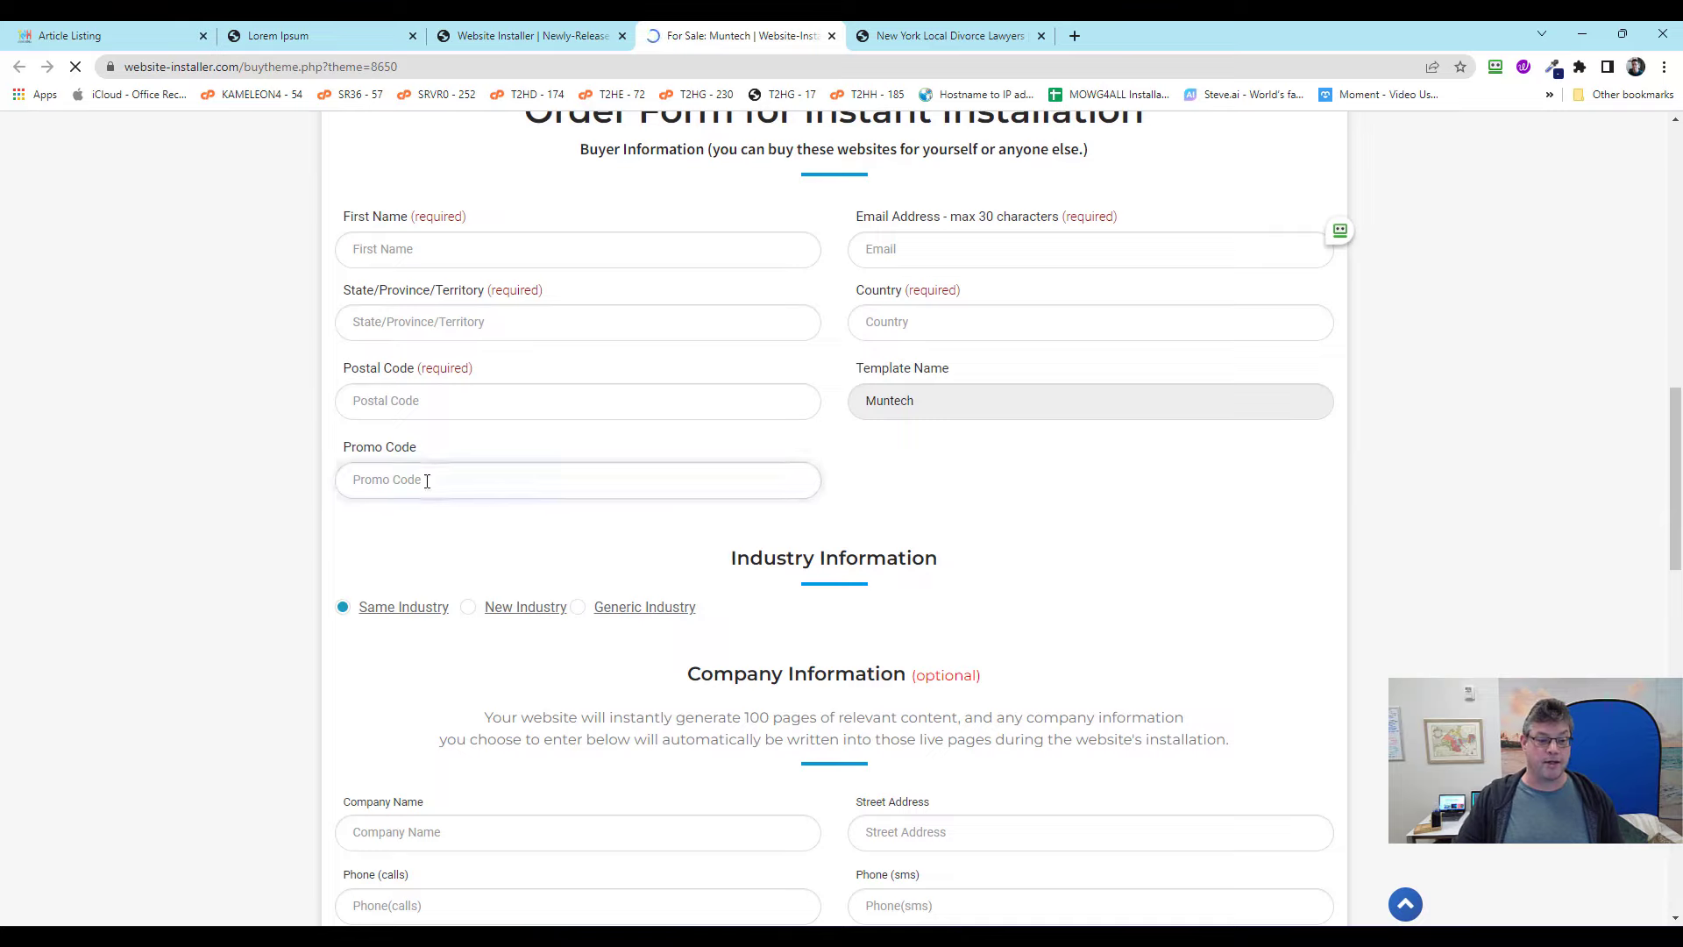
pyautogui.write('B')
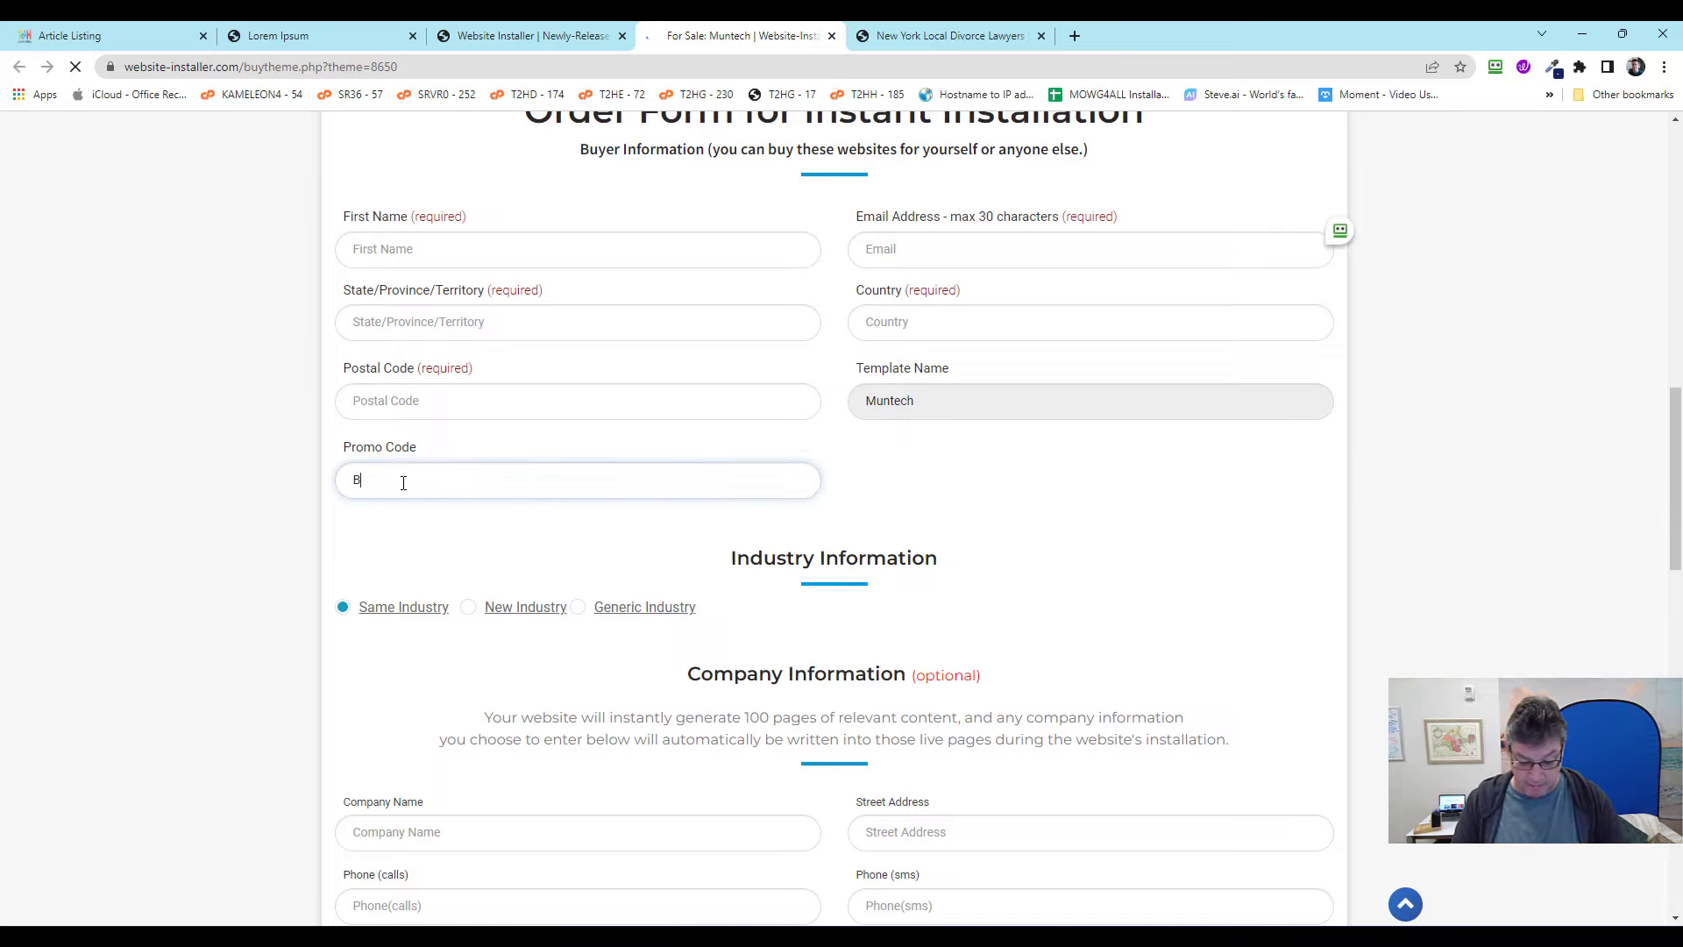
pyautogui.write('FCCM')
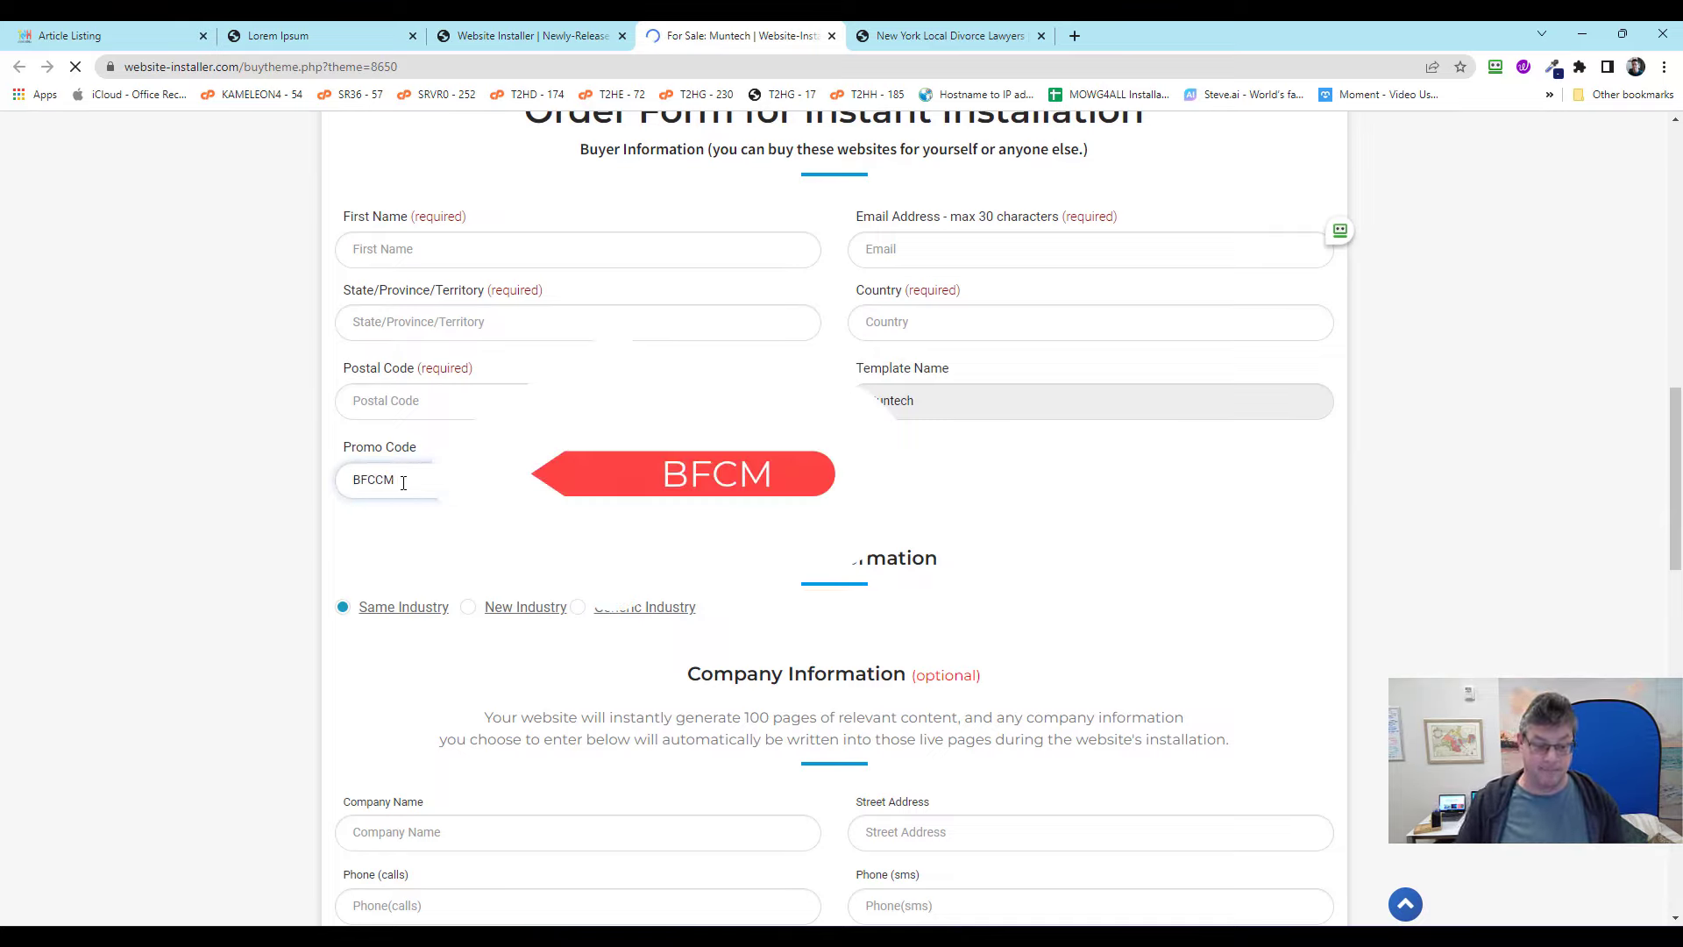
pyautogui.press('BackSpace')
pyautogui.press('BackSpace')
pyautogui.write('M')
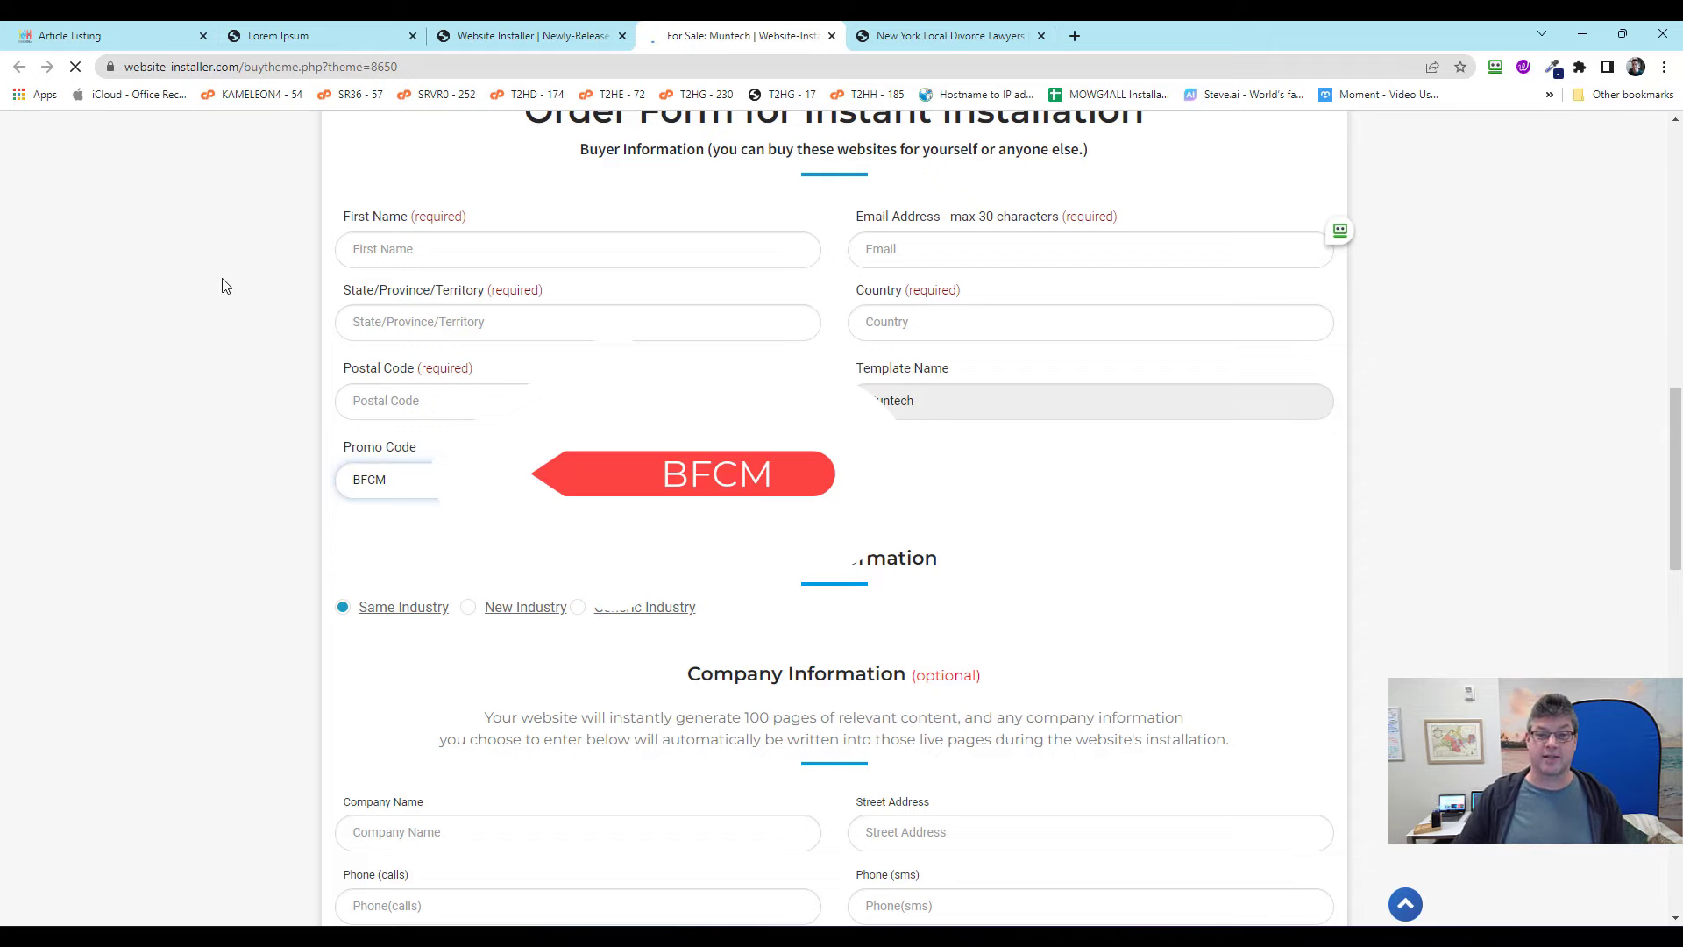
# Try the Monthly Subscription in the order form's buying options and settle on the Annual Subscription.
pyautogui.scroll(-10, 224, 289)
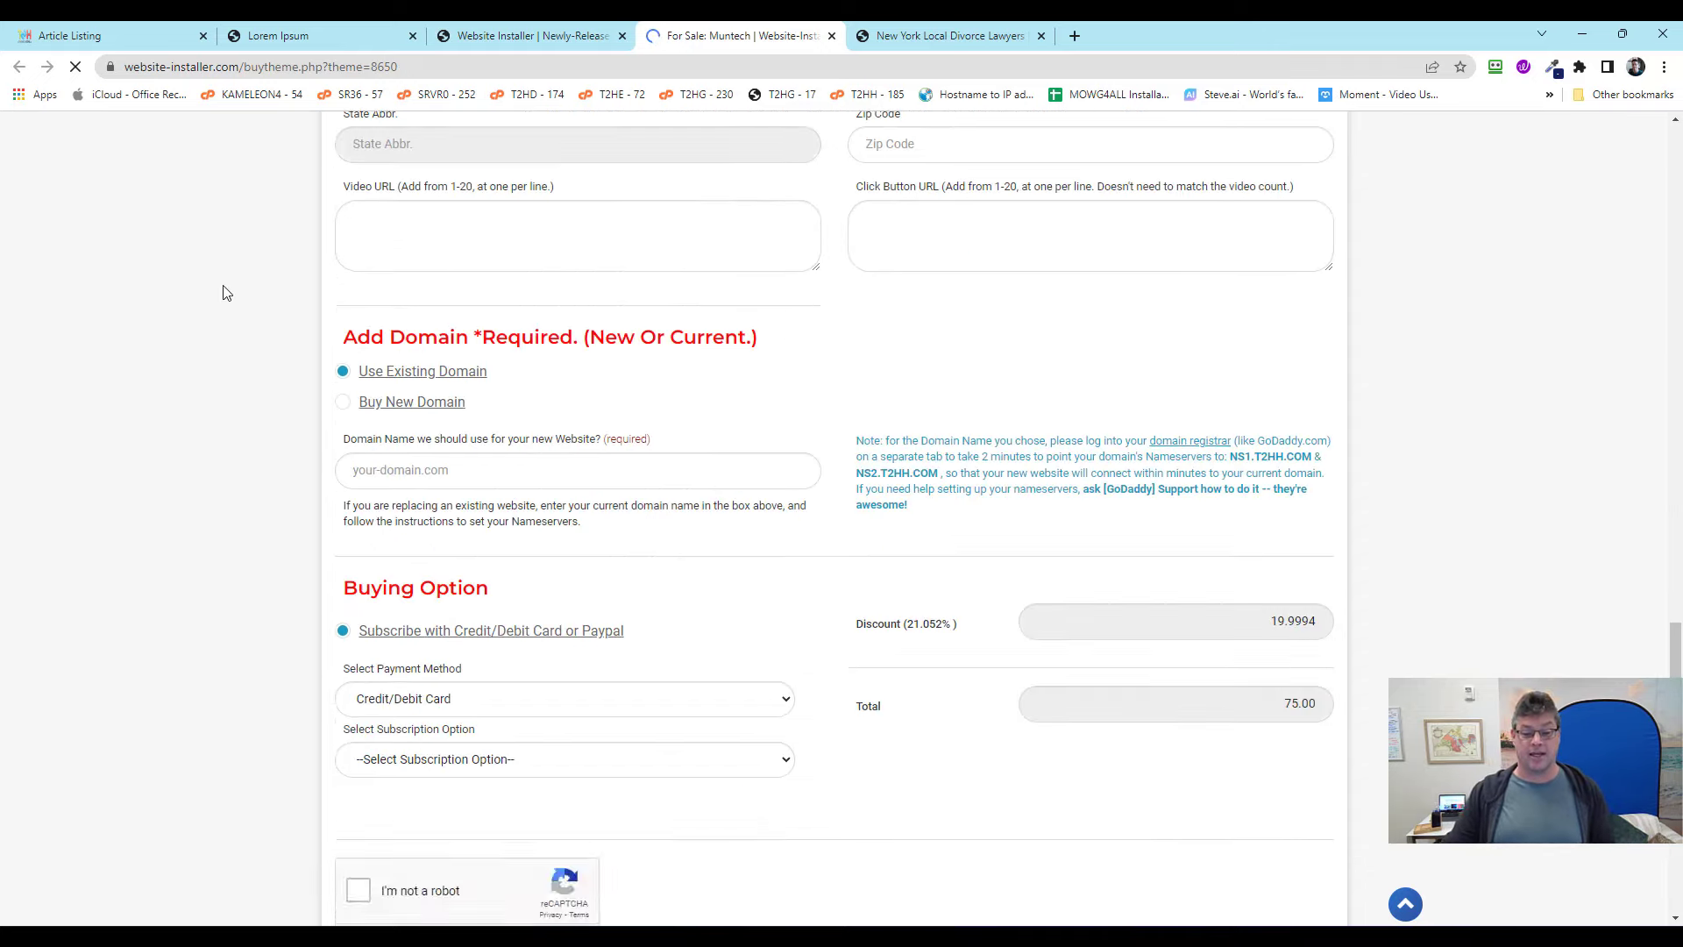
pyautogui.scroll(-5, 225, 292)
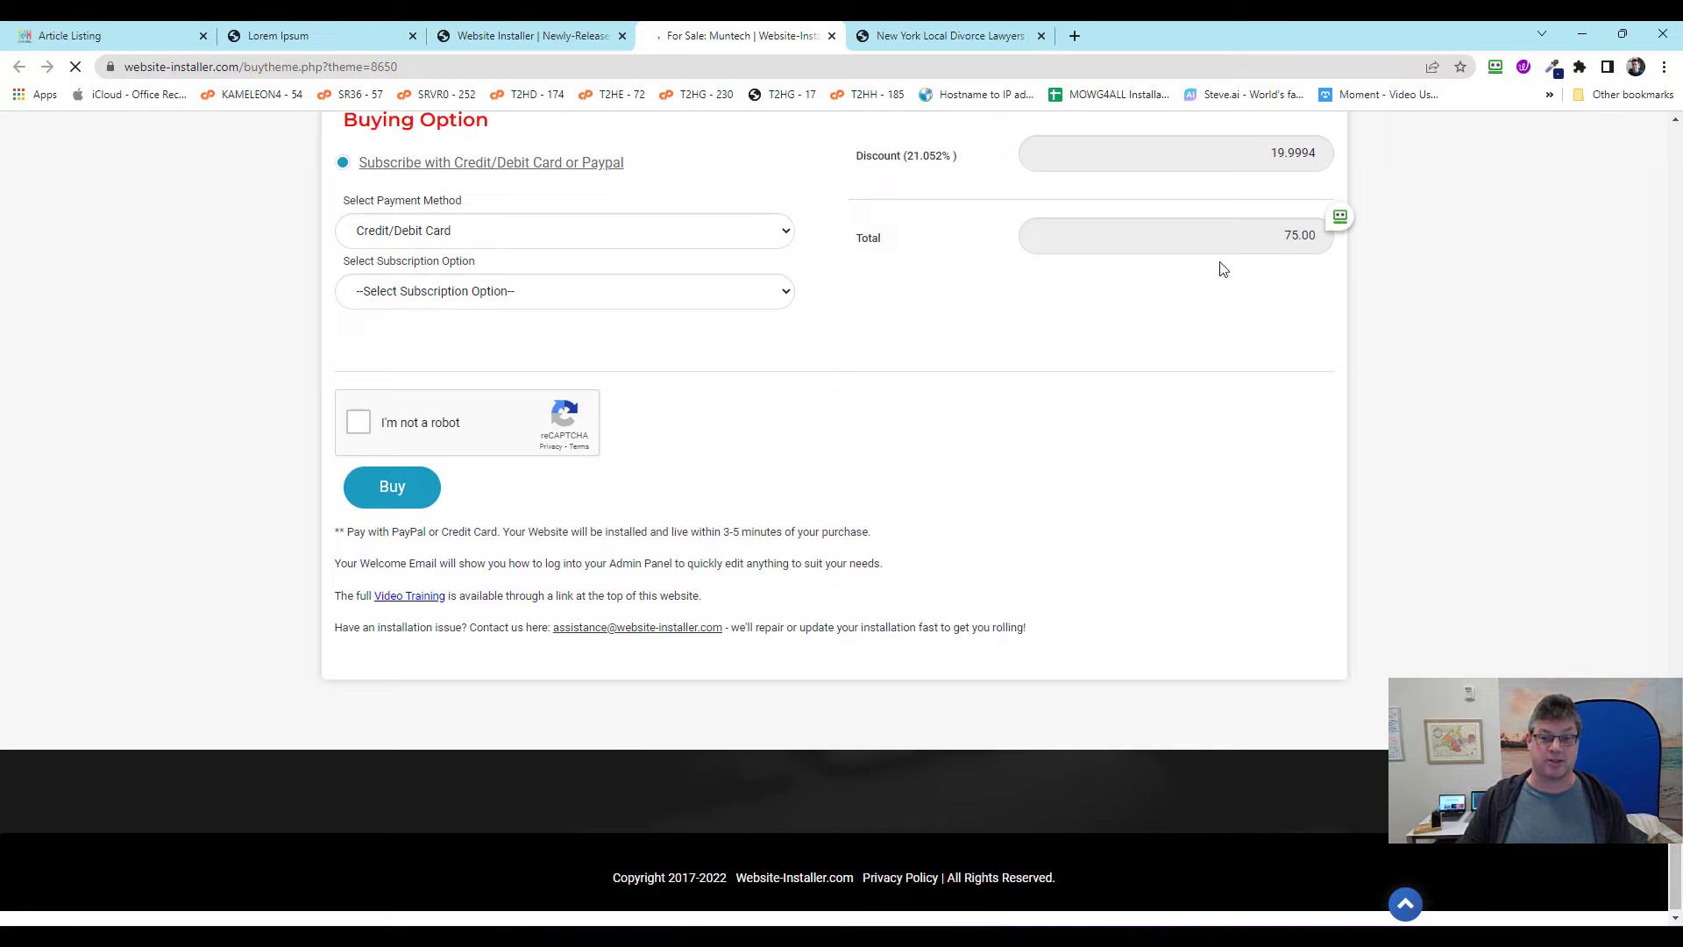
pyautogui.click(513, 306)
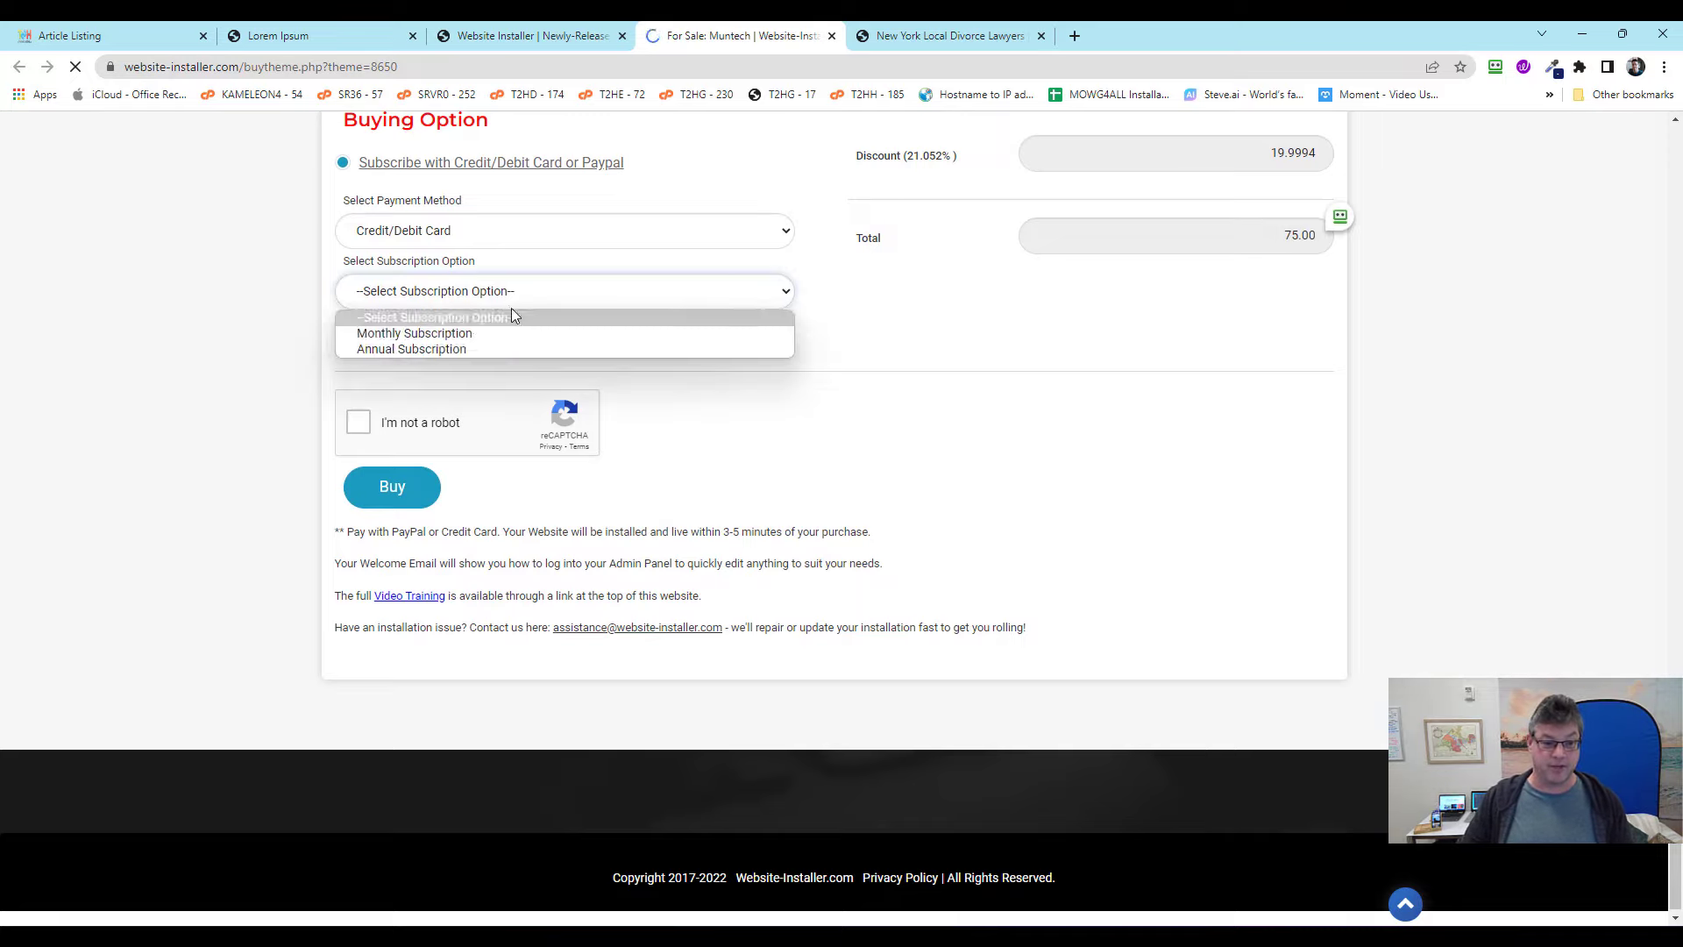
pyautogui.click(501, 332)
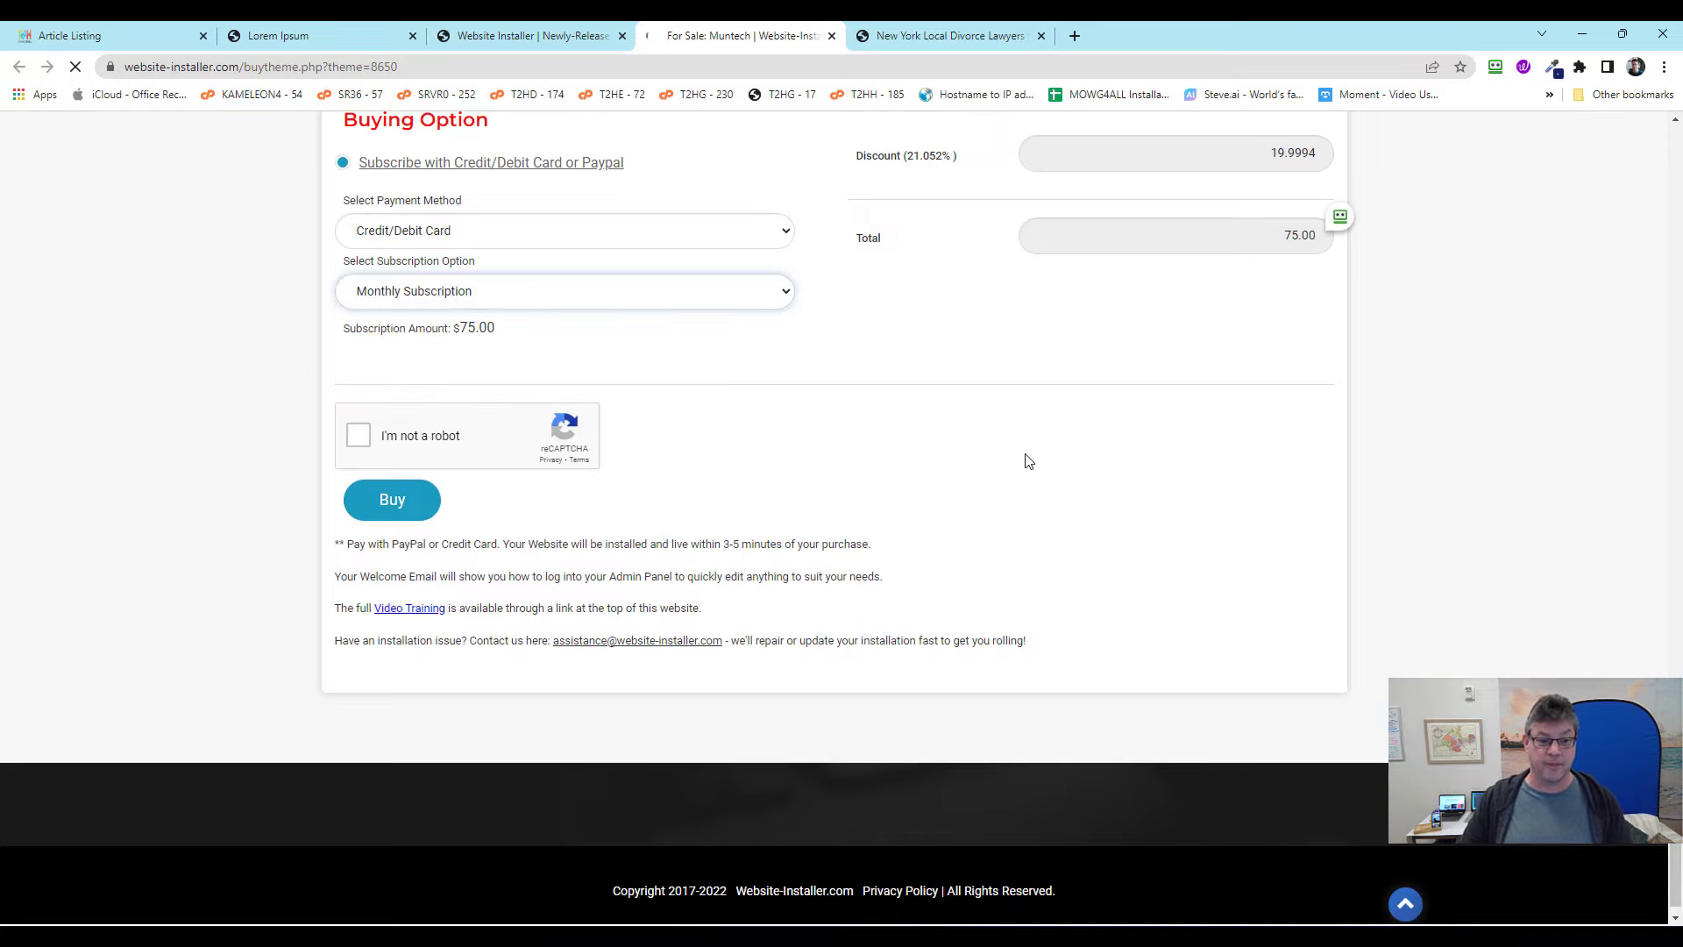
pyautogui.click(494, 302)
pyautogui.click(485, 350)
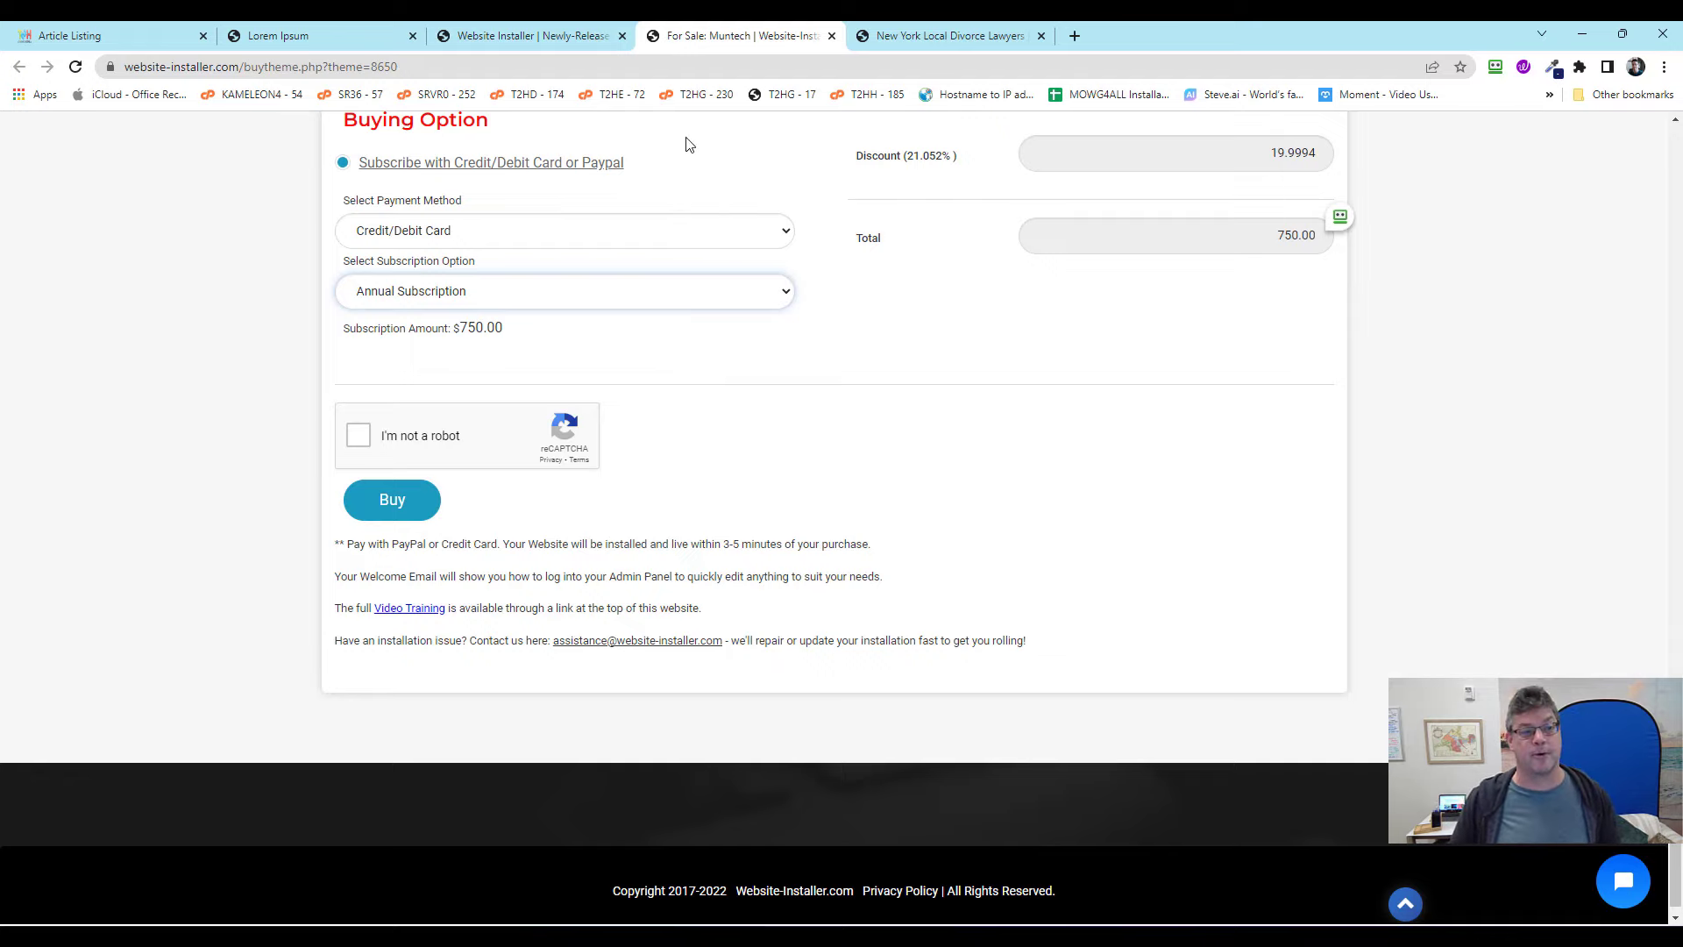
# Switch back to the website's front page and highlight the generated Roofing in Denver and Denver Residential Roofing texts.
pyautogui.click(93, 37)
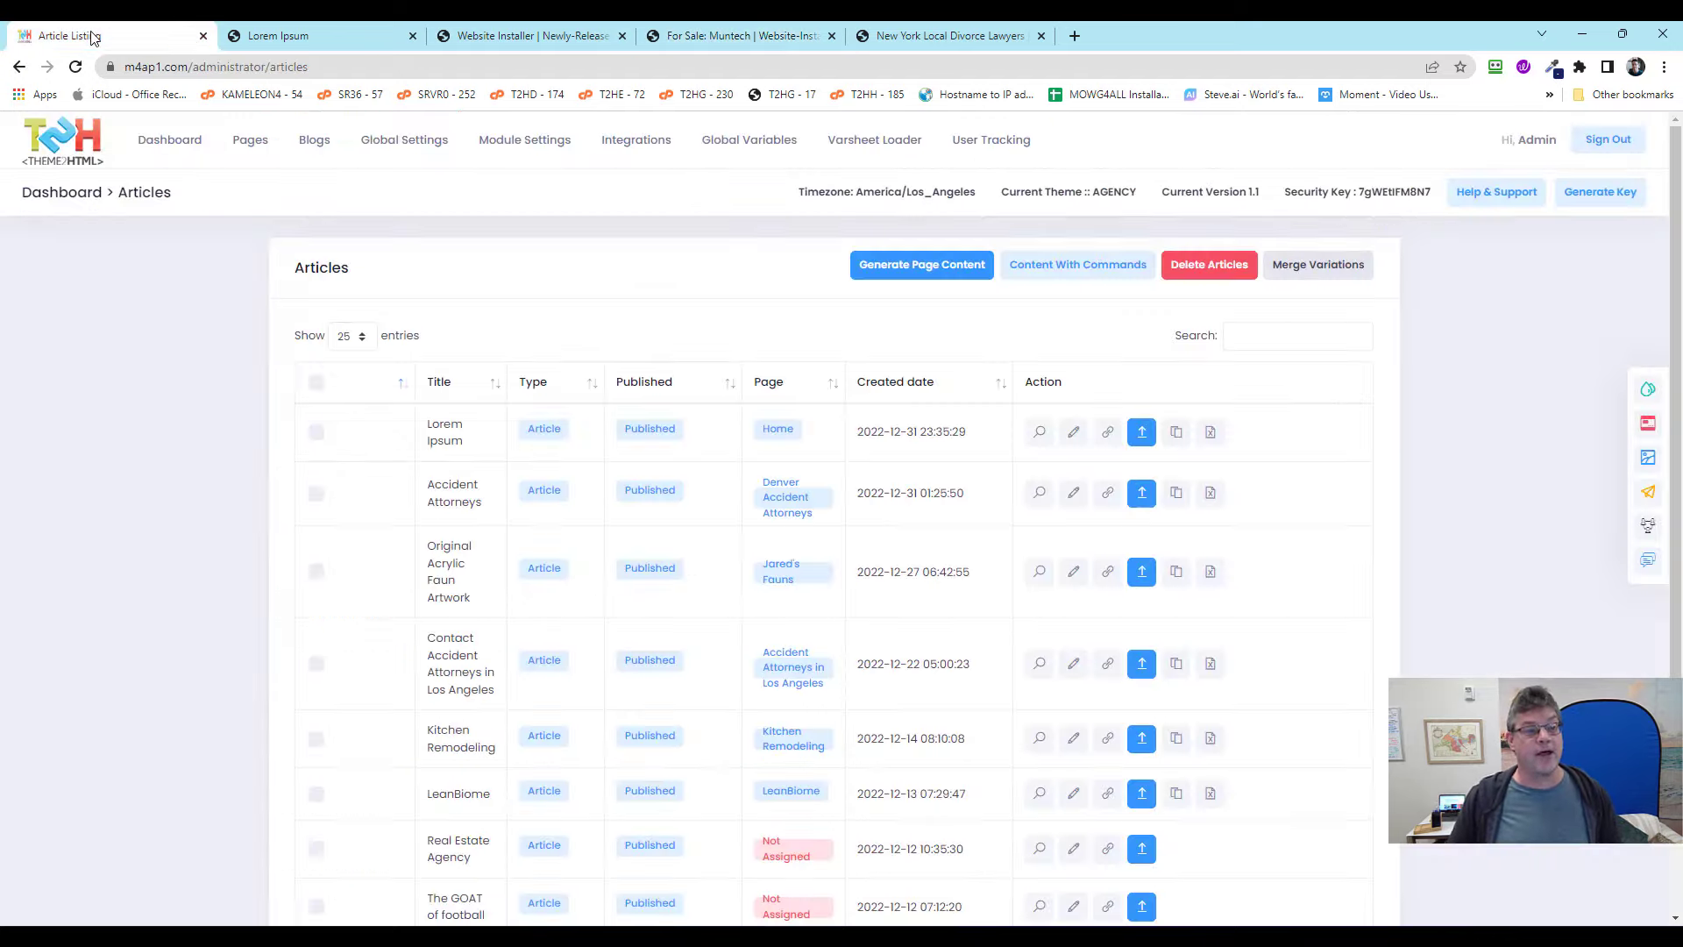
pyautogui.click(279, 37)
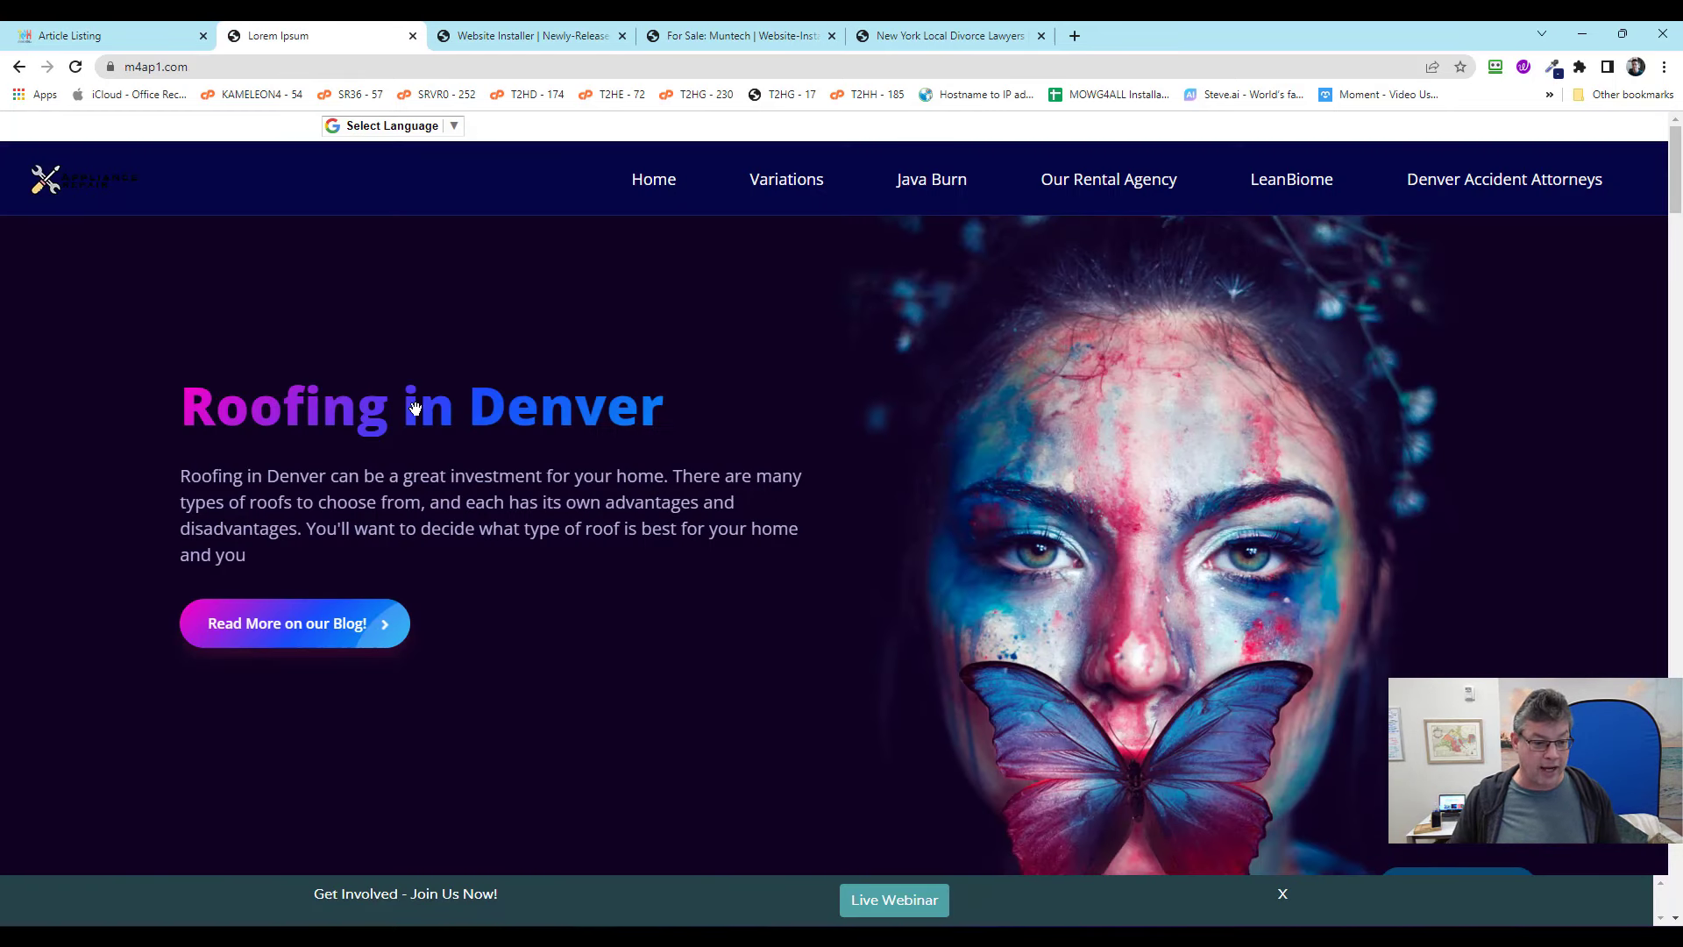
pyautogui.scroll(-10, 516, 379)
pyautogui.scroll(-1, 639, 347)
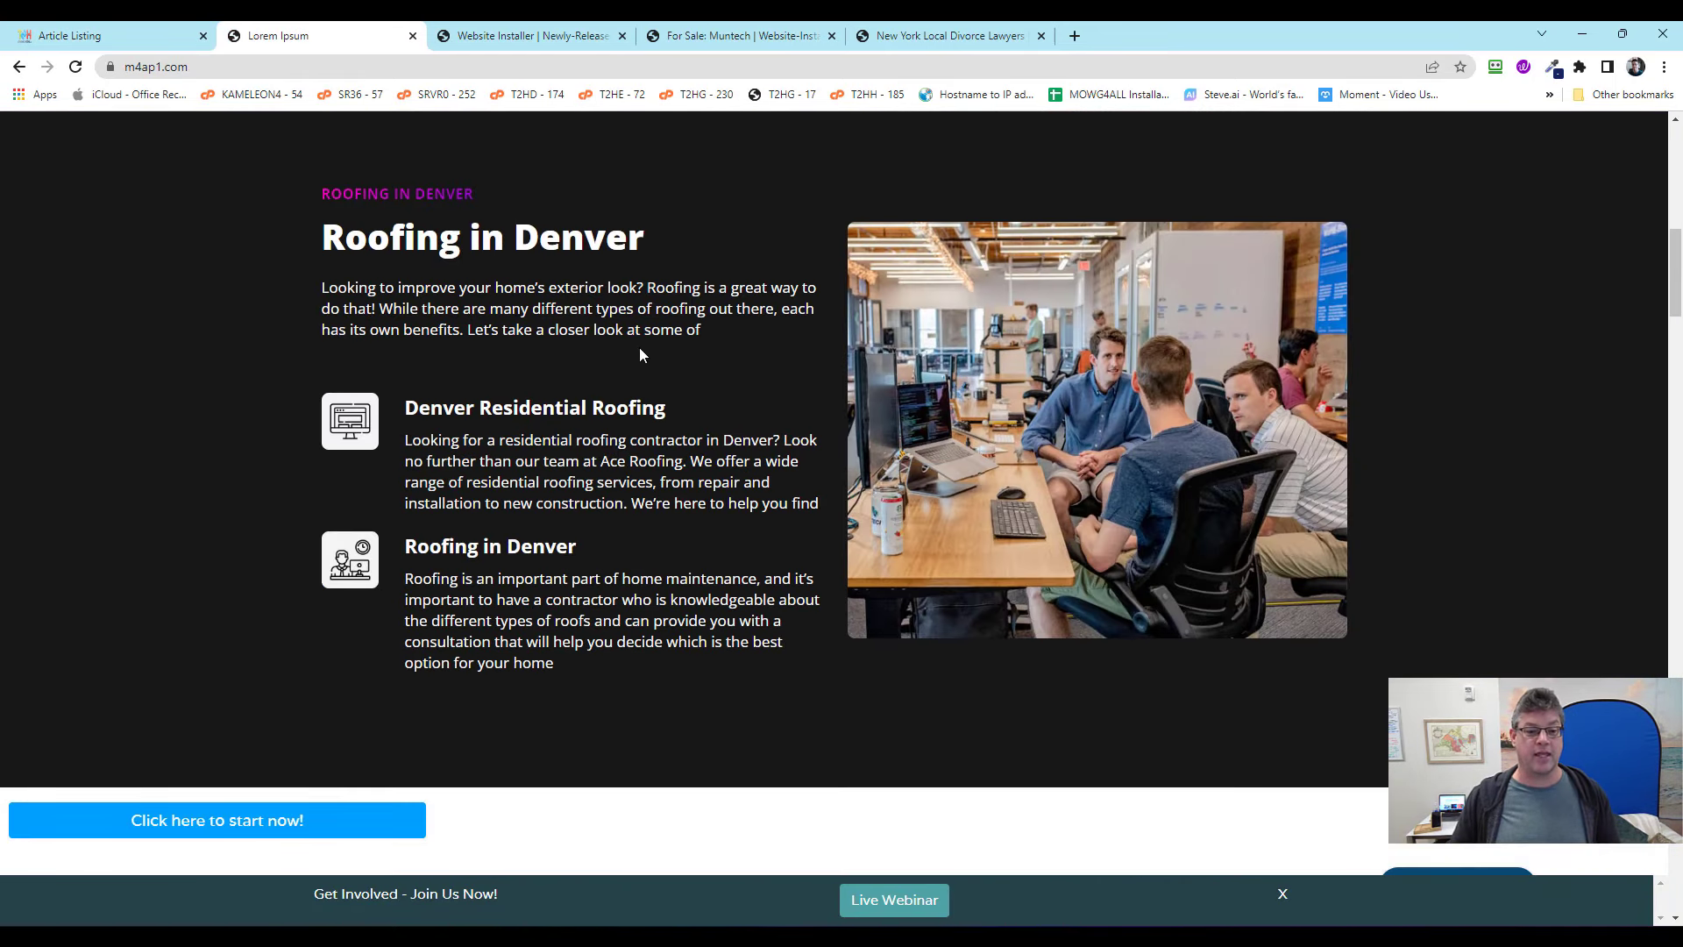
pyautogui.moveTo(689, 329); pyautogui.dragTo(391, 237)
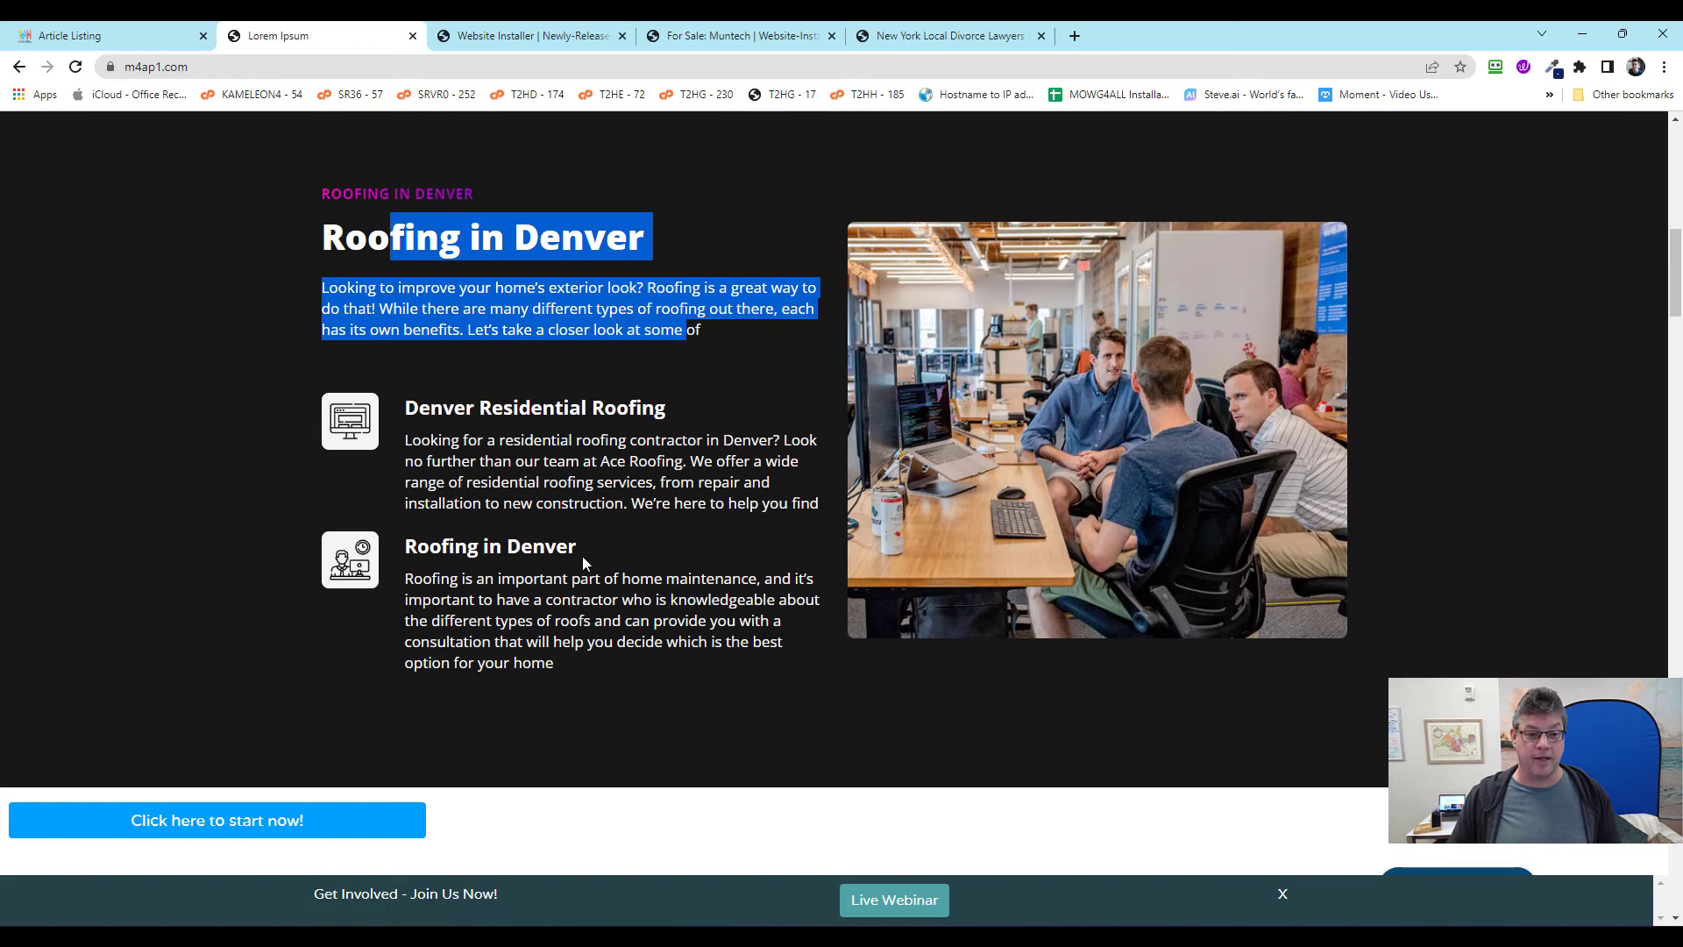
pyautogui.moveTo(616, 502); pyautogui.dragTo(457, 411)
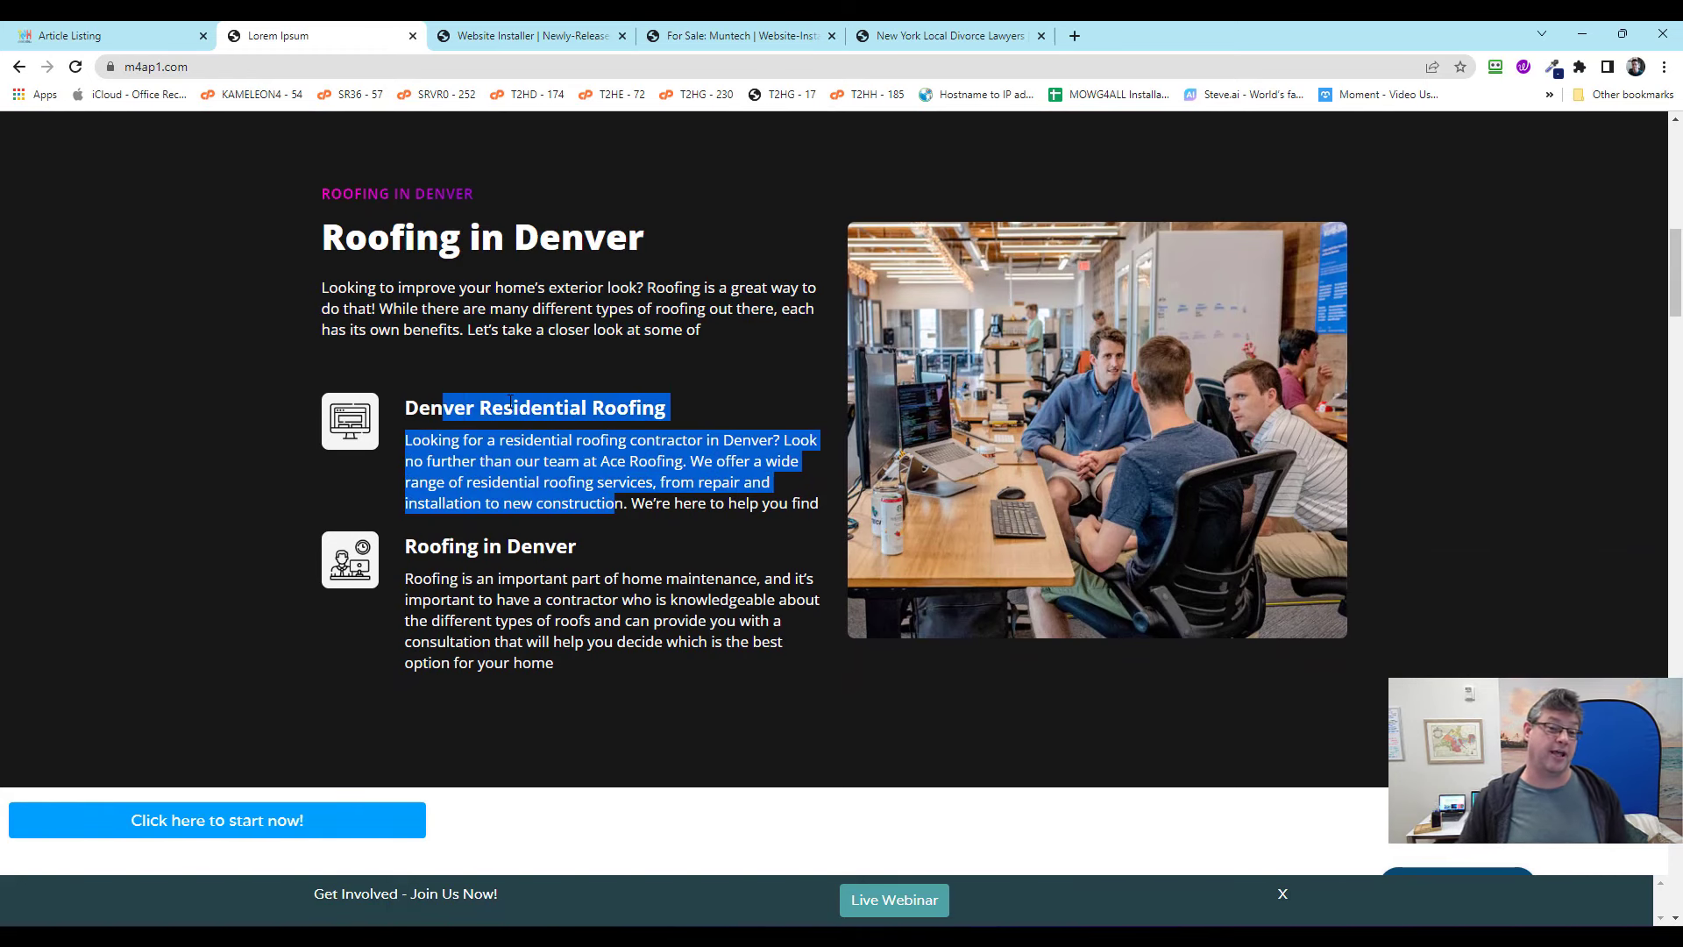
# Highlight the second Roofing in Denver text below Denver Residential Roofing, then clear the selection.
pyautogui.scroll(-1, 509, 401)
pyautogui.moveTo(554, 575); pyautogui.dragTo(465, 459)
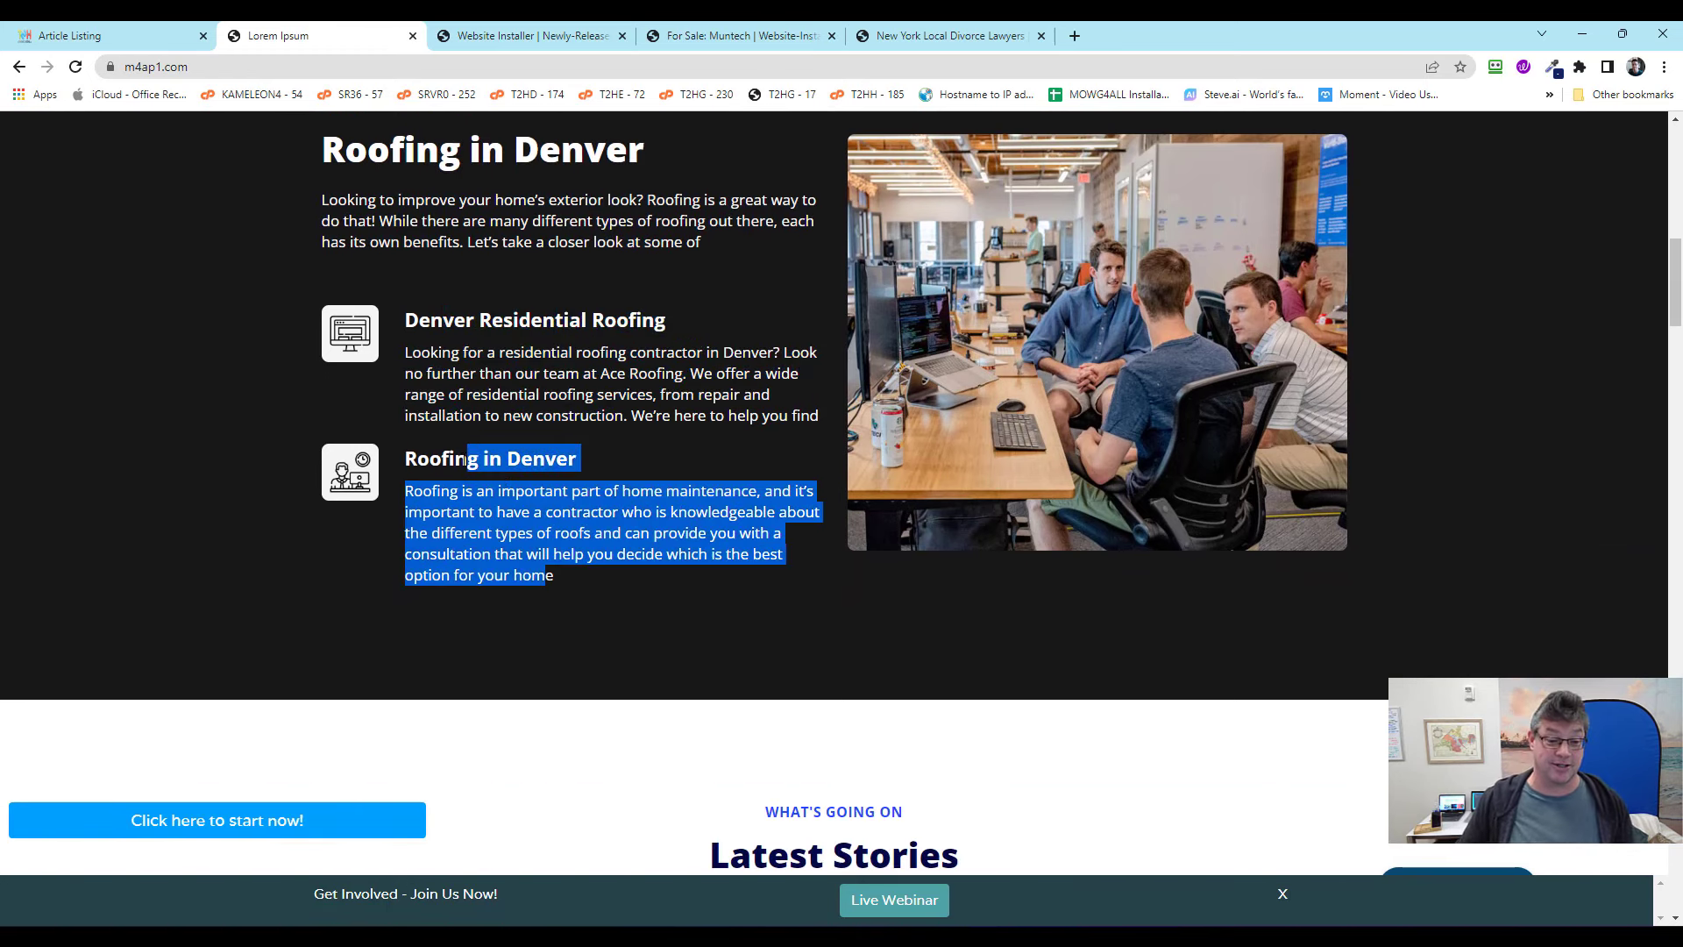
pyautogui.click(685, 450)
# Review the generated roofing texts in the front page's Latest Stories and Our Latest Creative Work sections.
pyautogui.scroll(-6, 685, 450)
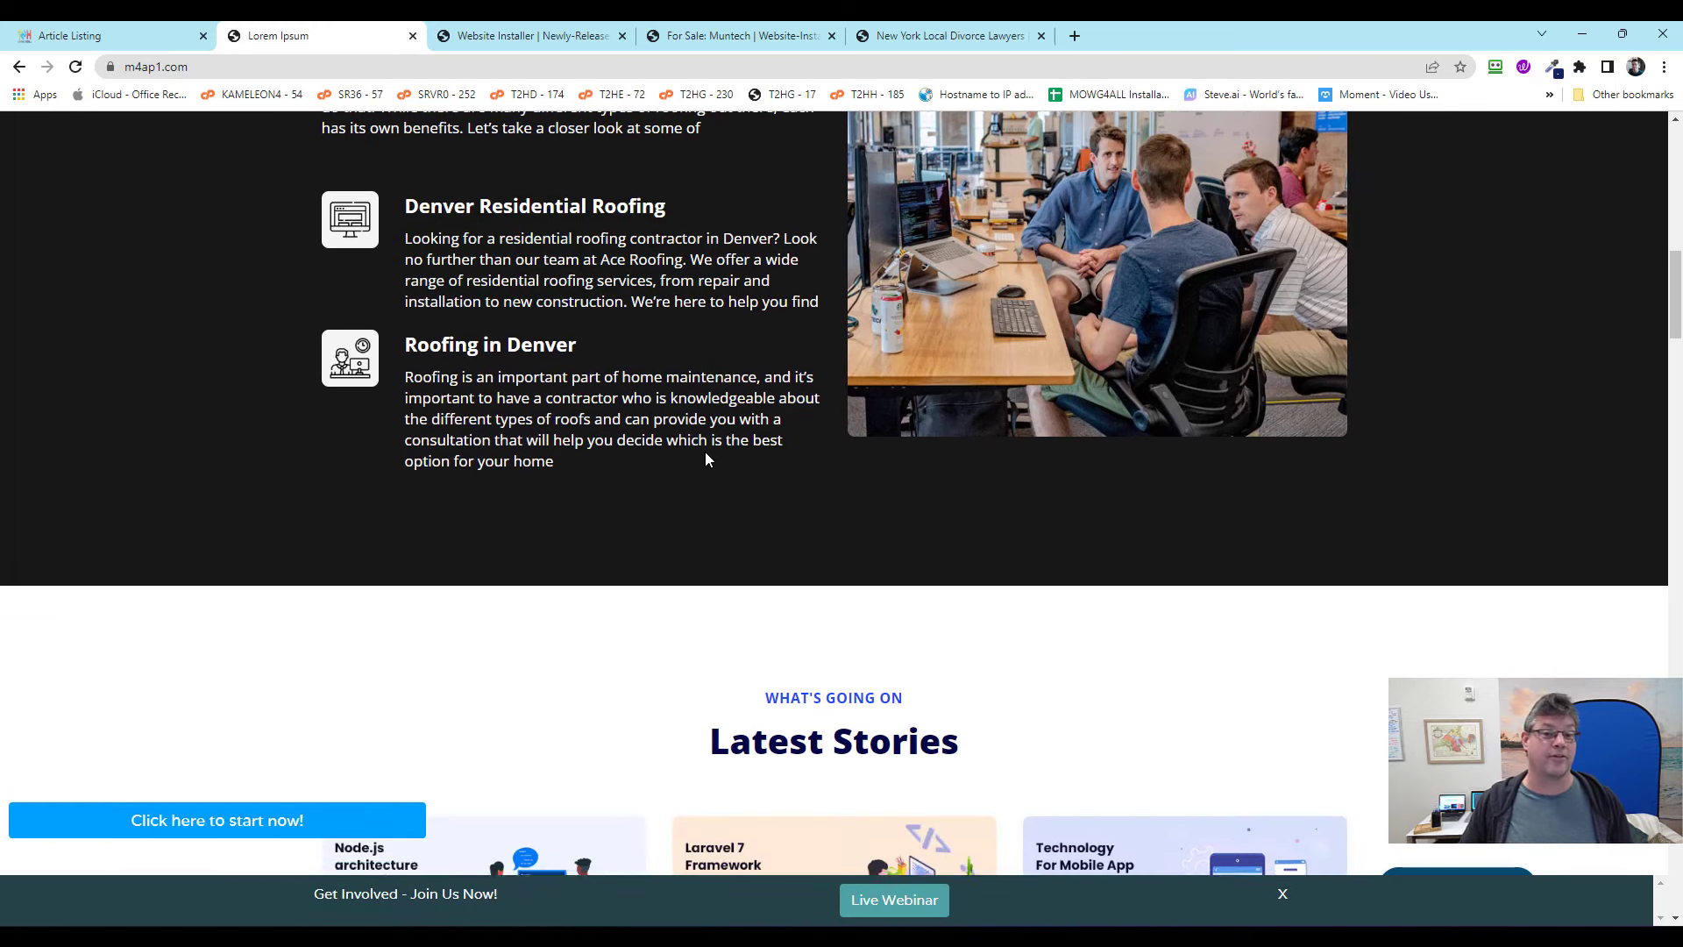
pyautogui.scroll(-3, 705, 454)
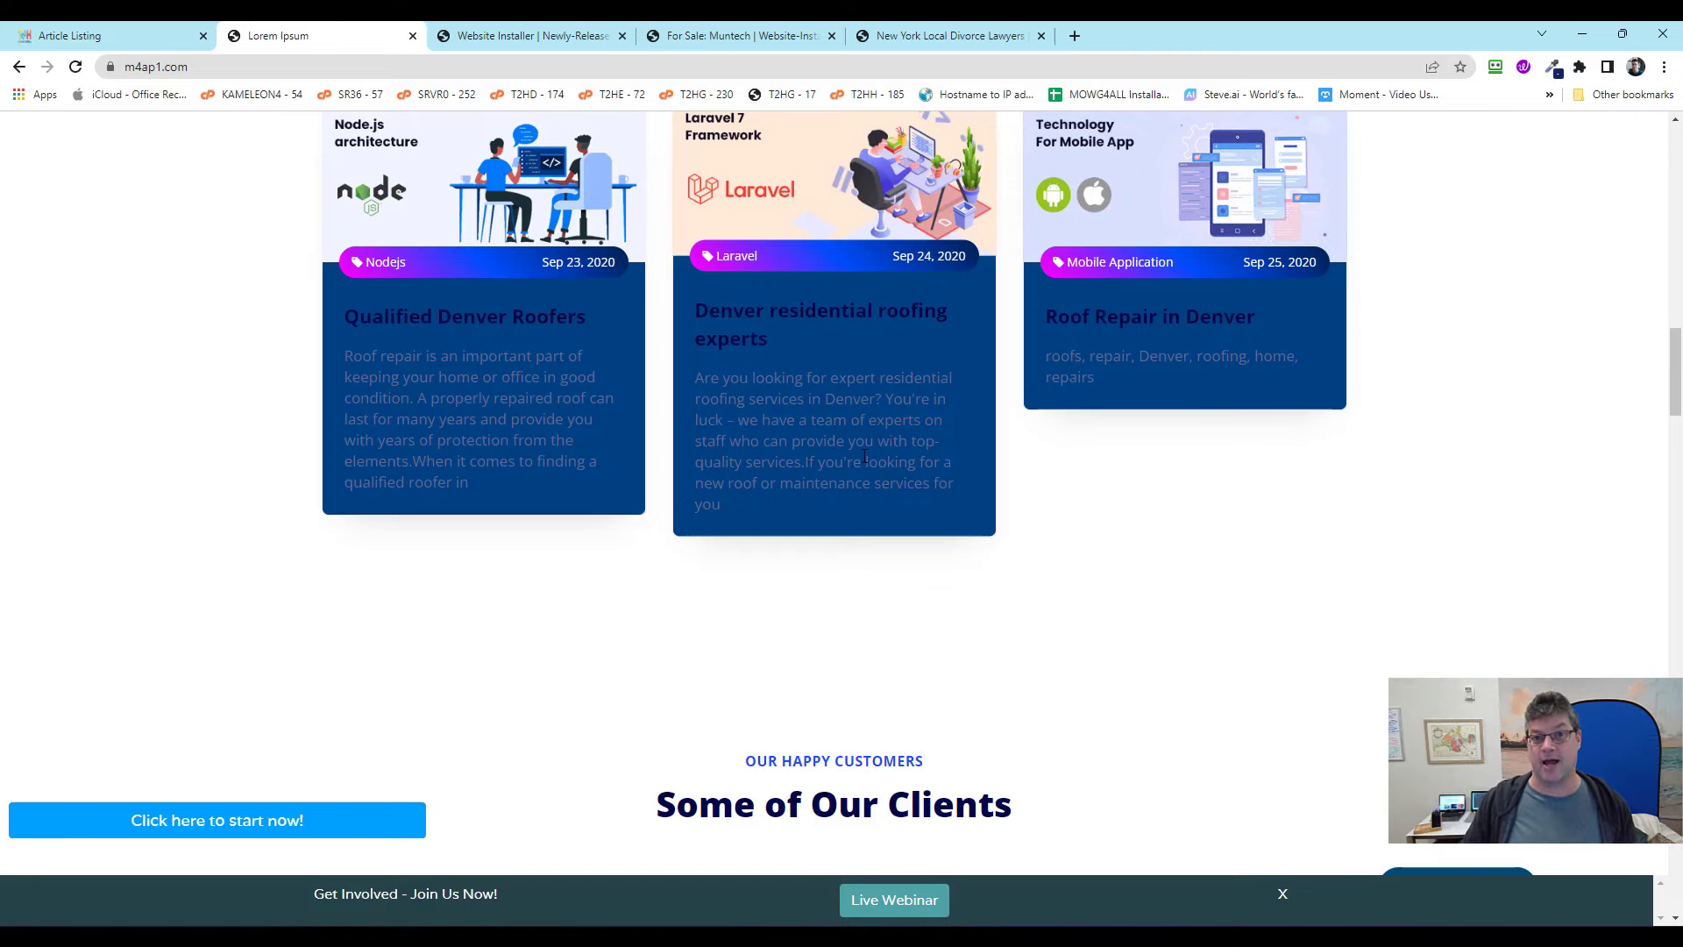
pyautogui.scroll(-12, 865, 457)
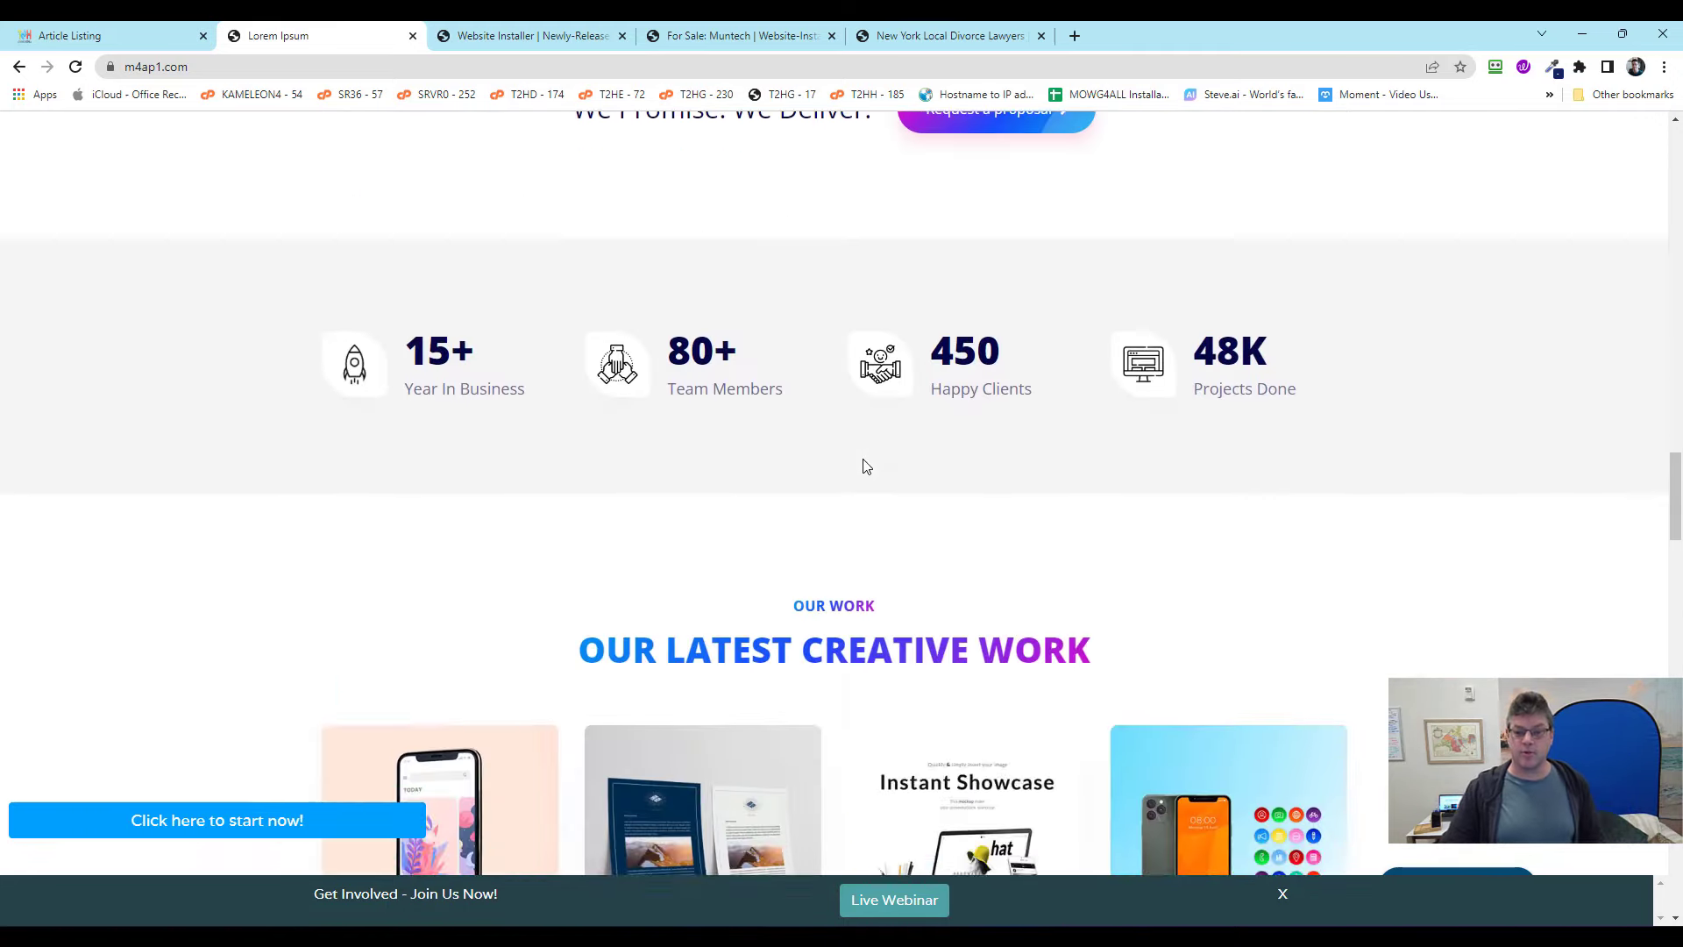
pyautogui.scroll(-6, 865, 466)
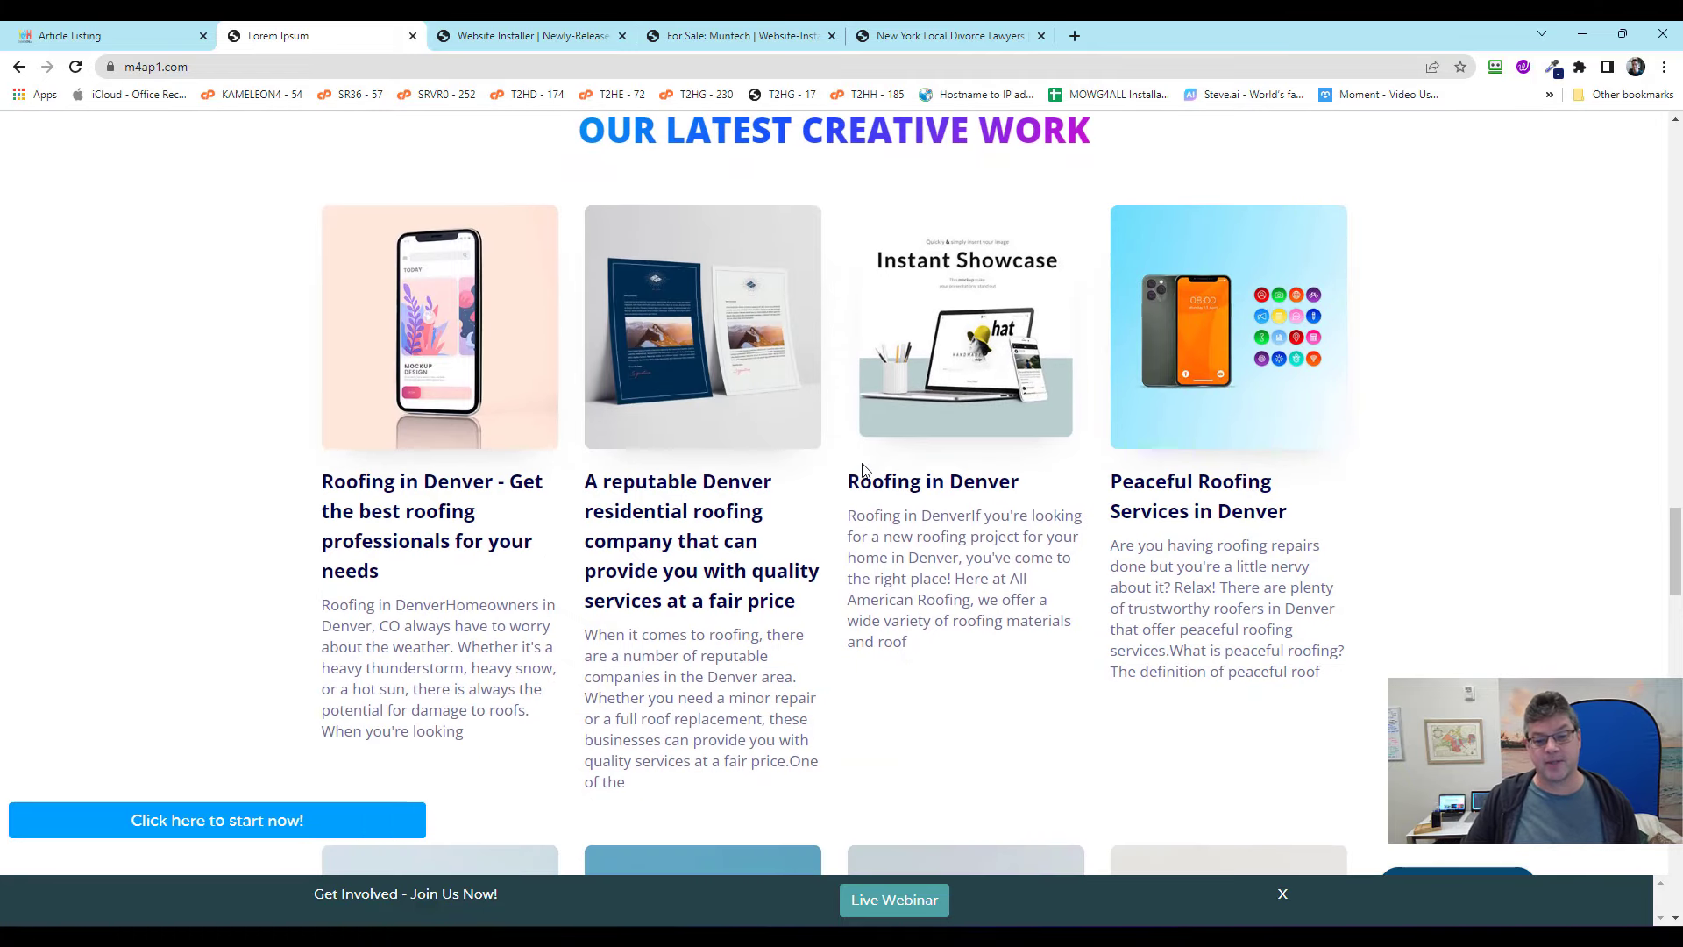
pyautogui.scroll(-2, 864, 470)
pyautogui.scroll(-3, 866, 480)
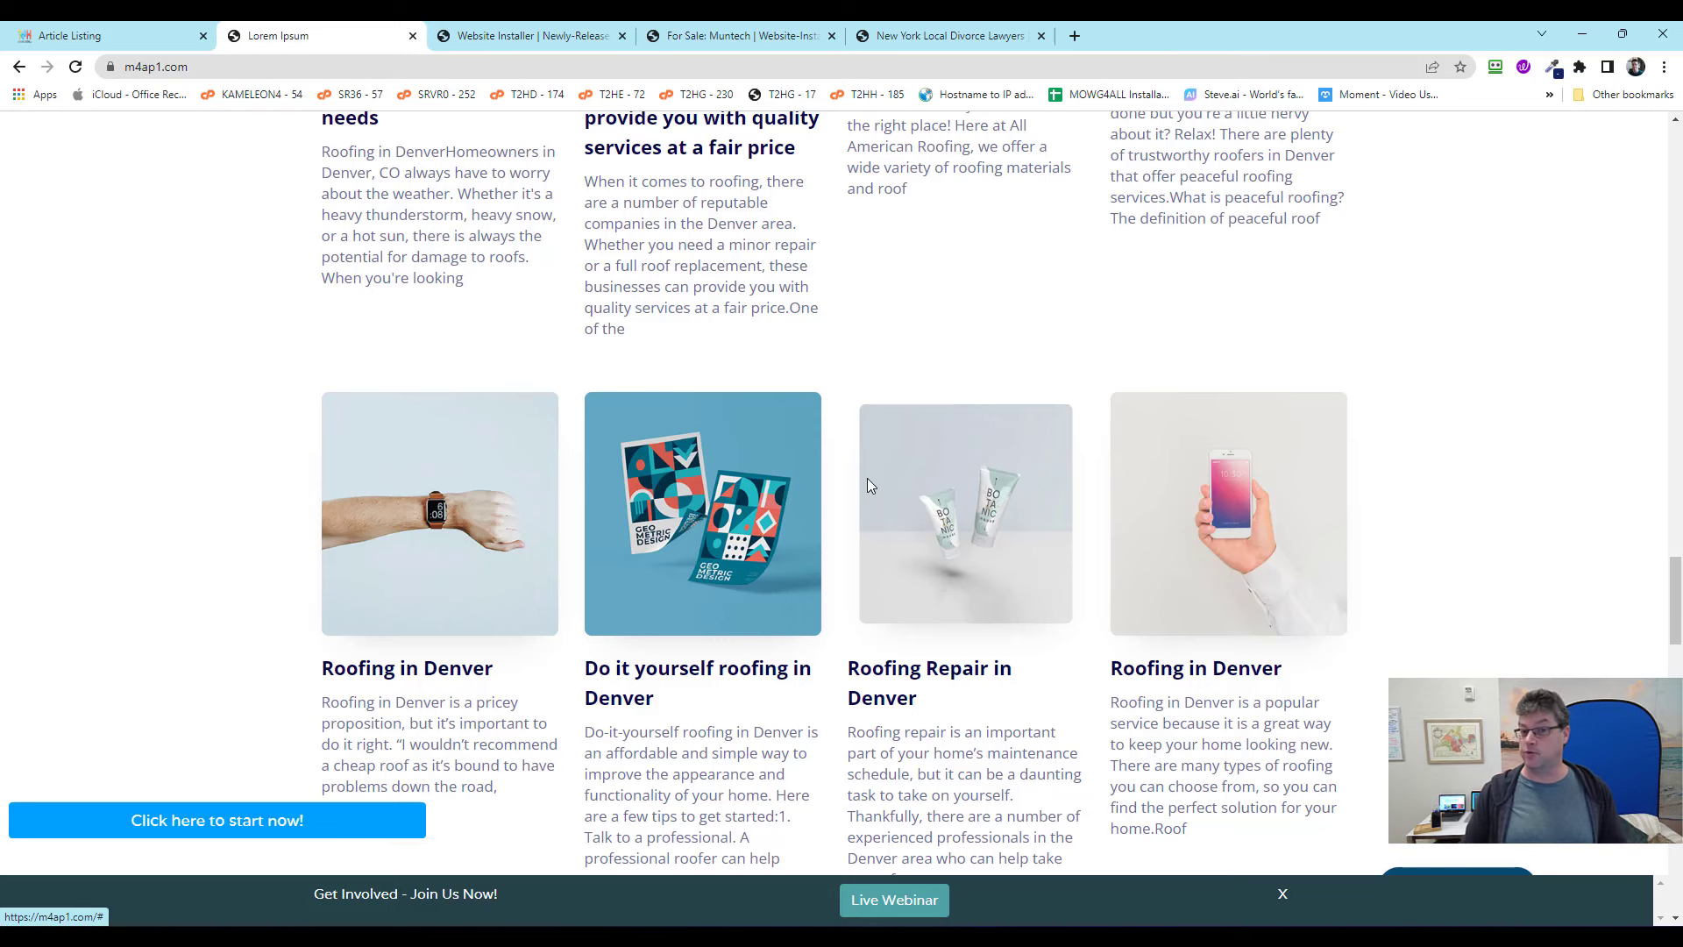
# Switch to the administrator's article listing and show the available integrations, including Moment CRM.
pyautogui.click(79, 35)
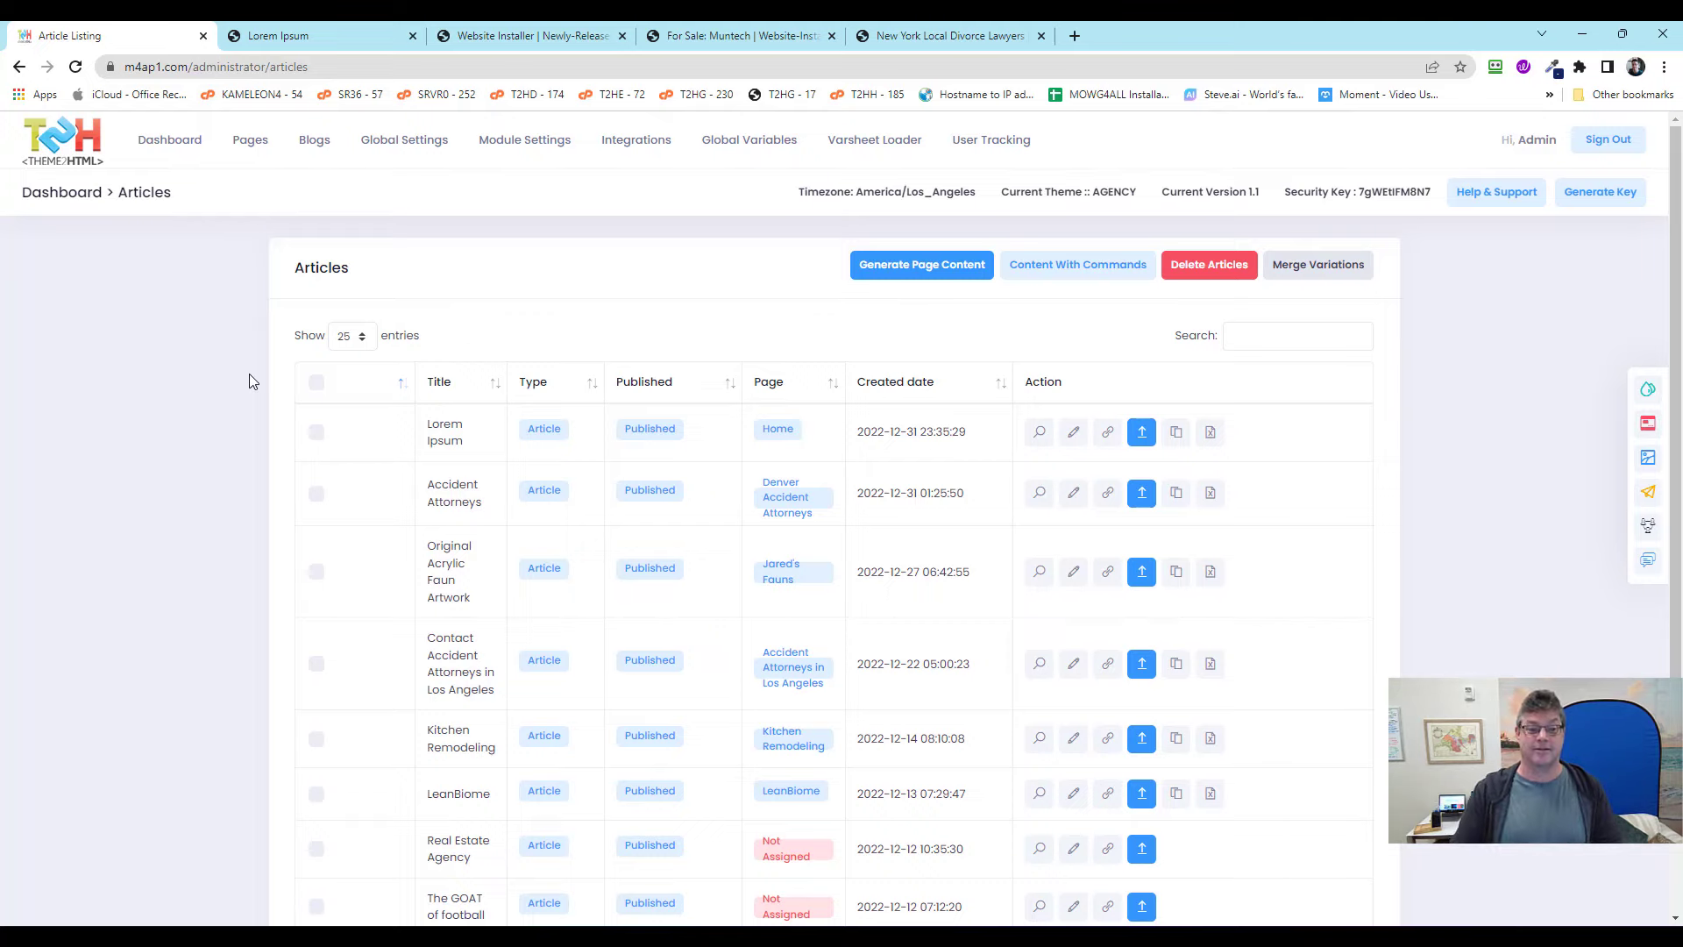
pyautogui.click(1000, 143)
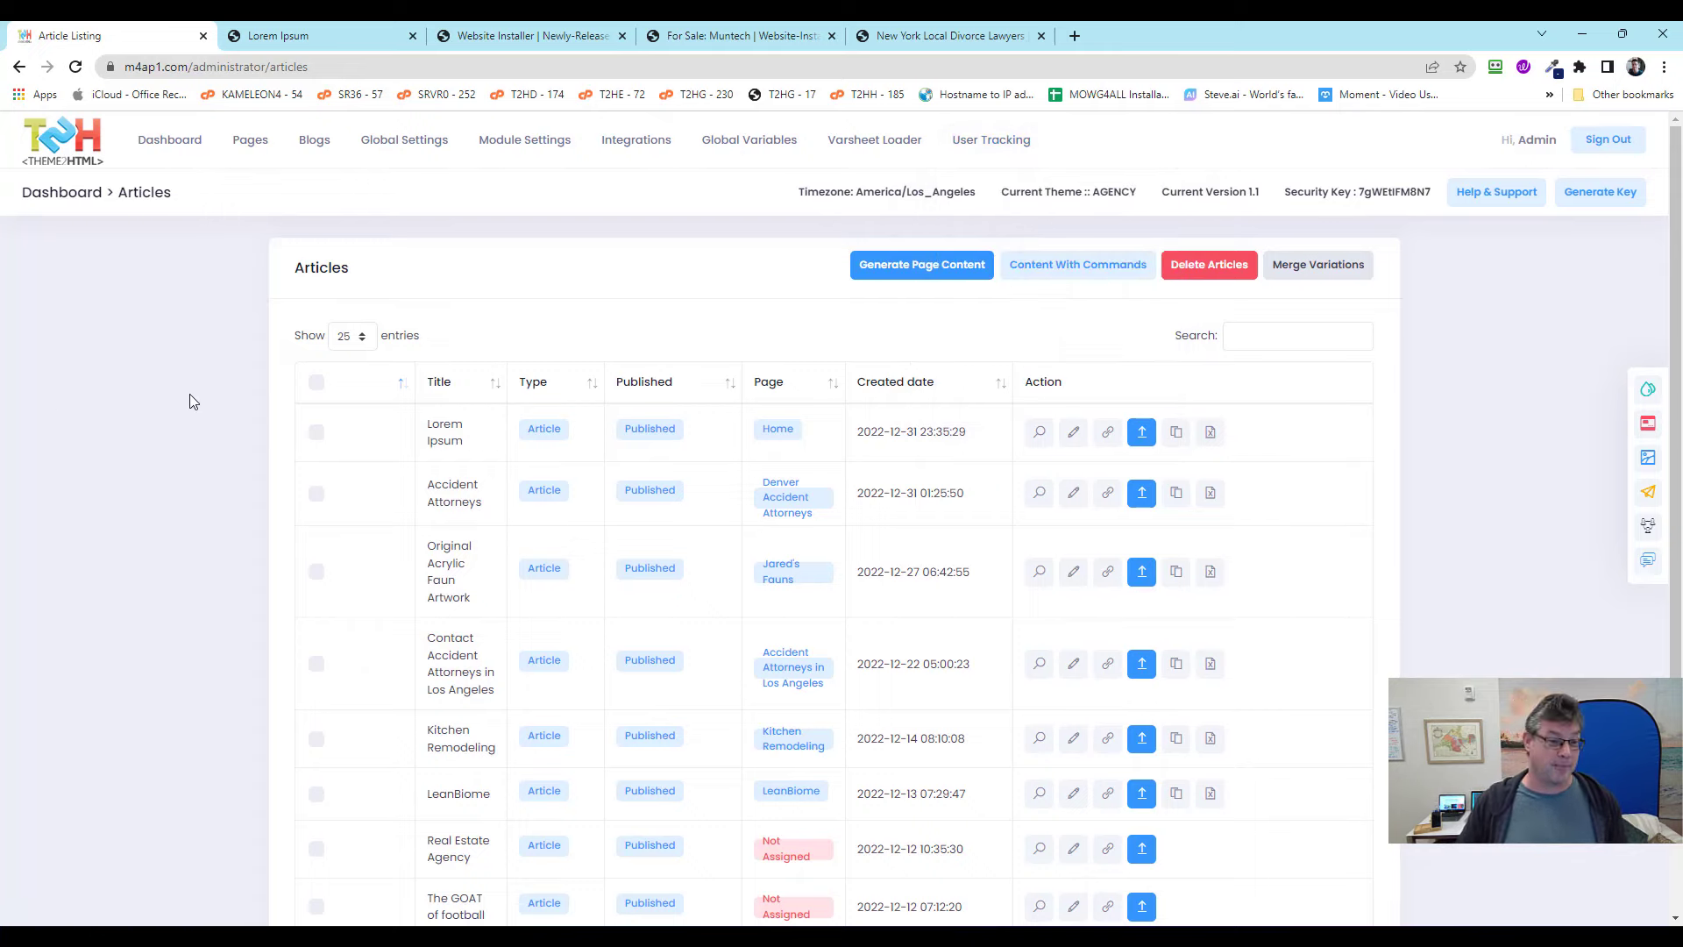
pyautogui.moveTo(620, 151)
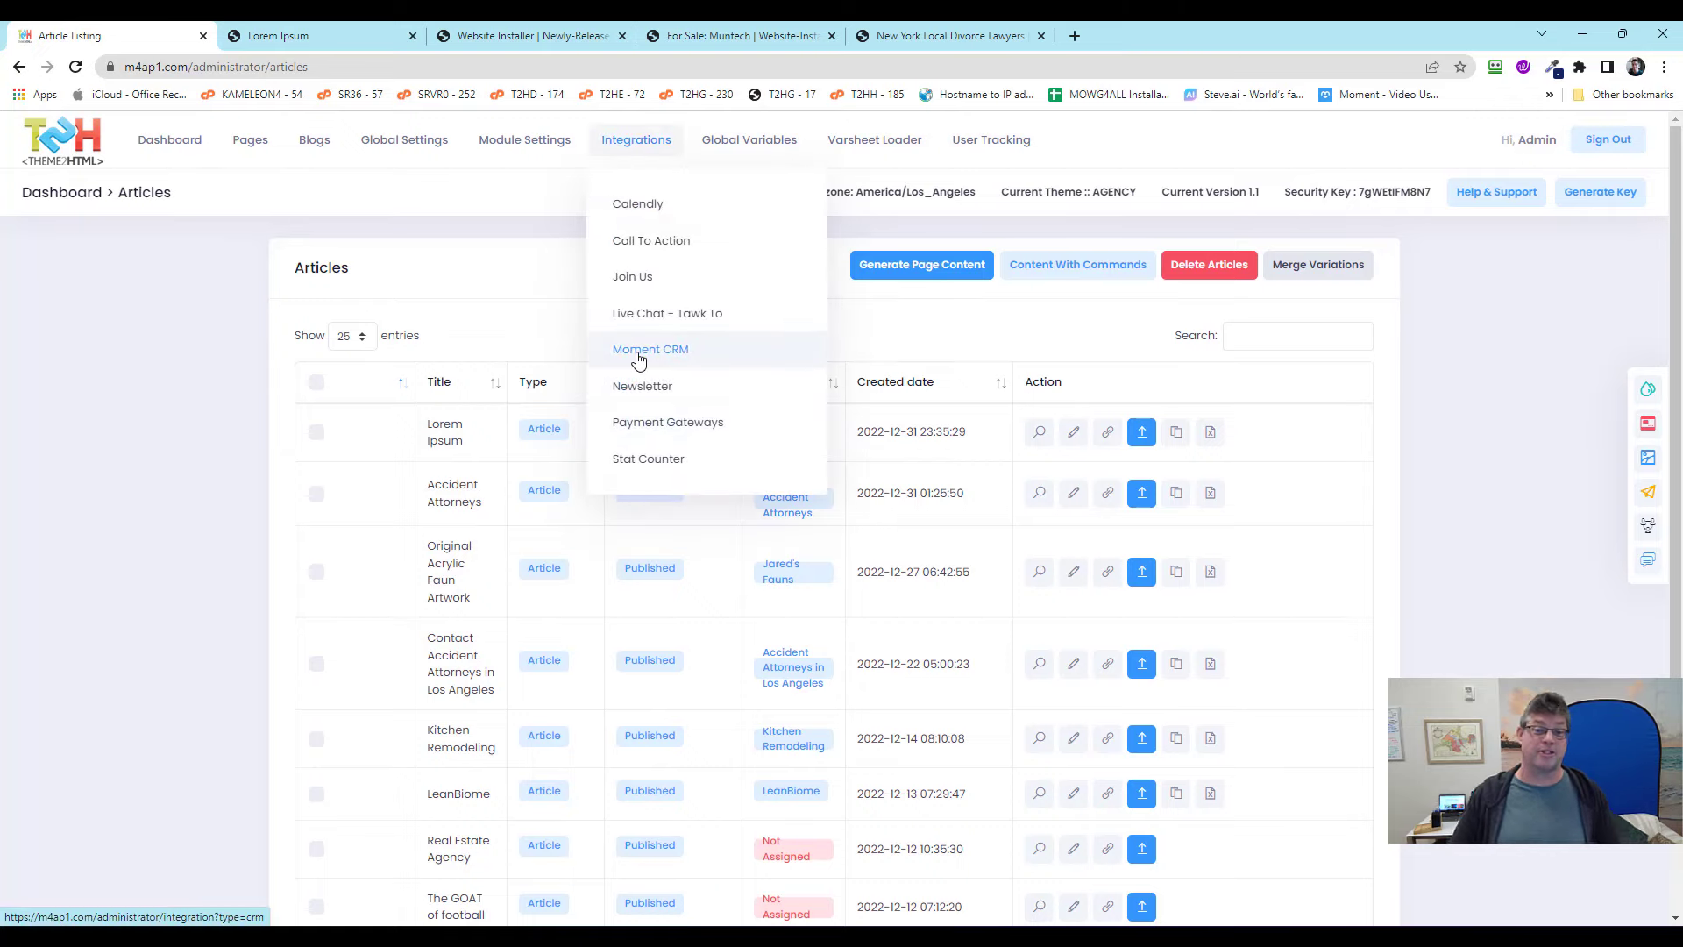
# Show the New York divorce lawyer demo site and return to Website Installer's Newly-Released Templates page.
pyautogui.click(926, 37)
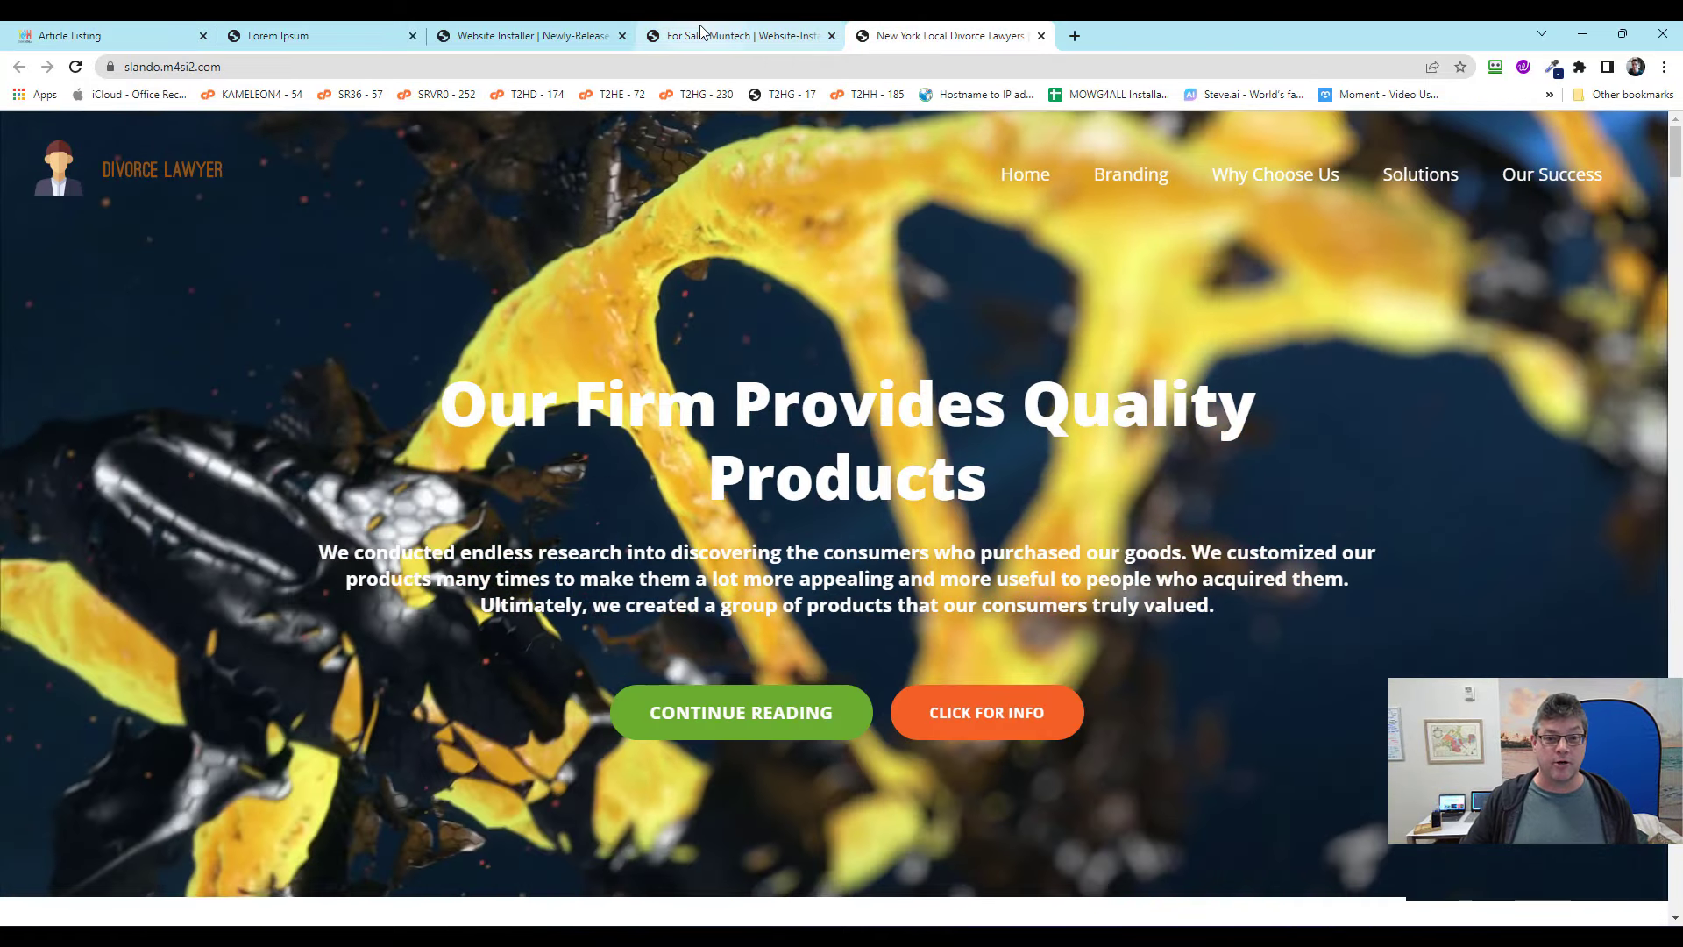
pyautogui.click(701, 31)
pyautogui.click(526, 35)
pyautogui.moveTo(633, 171)
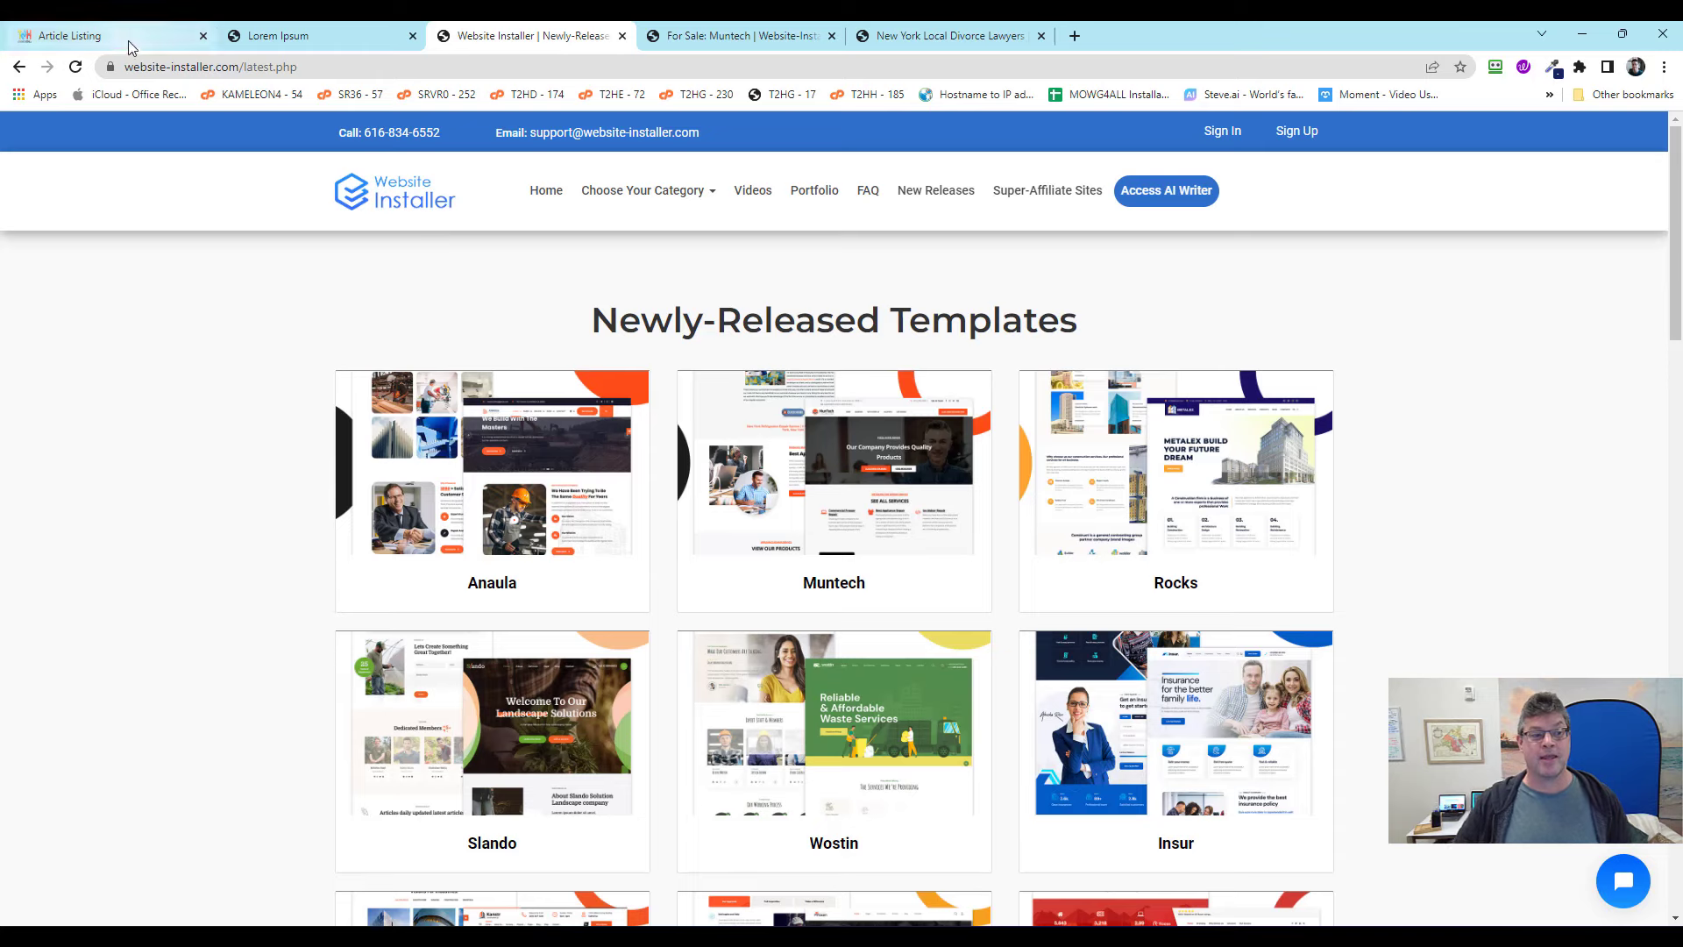
pyautogui.moveTo(133, 43)
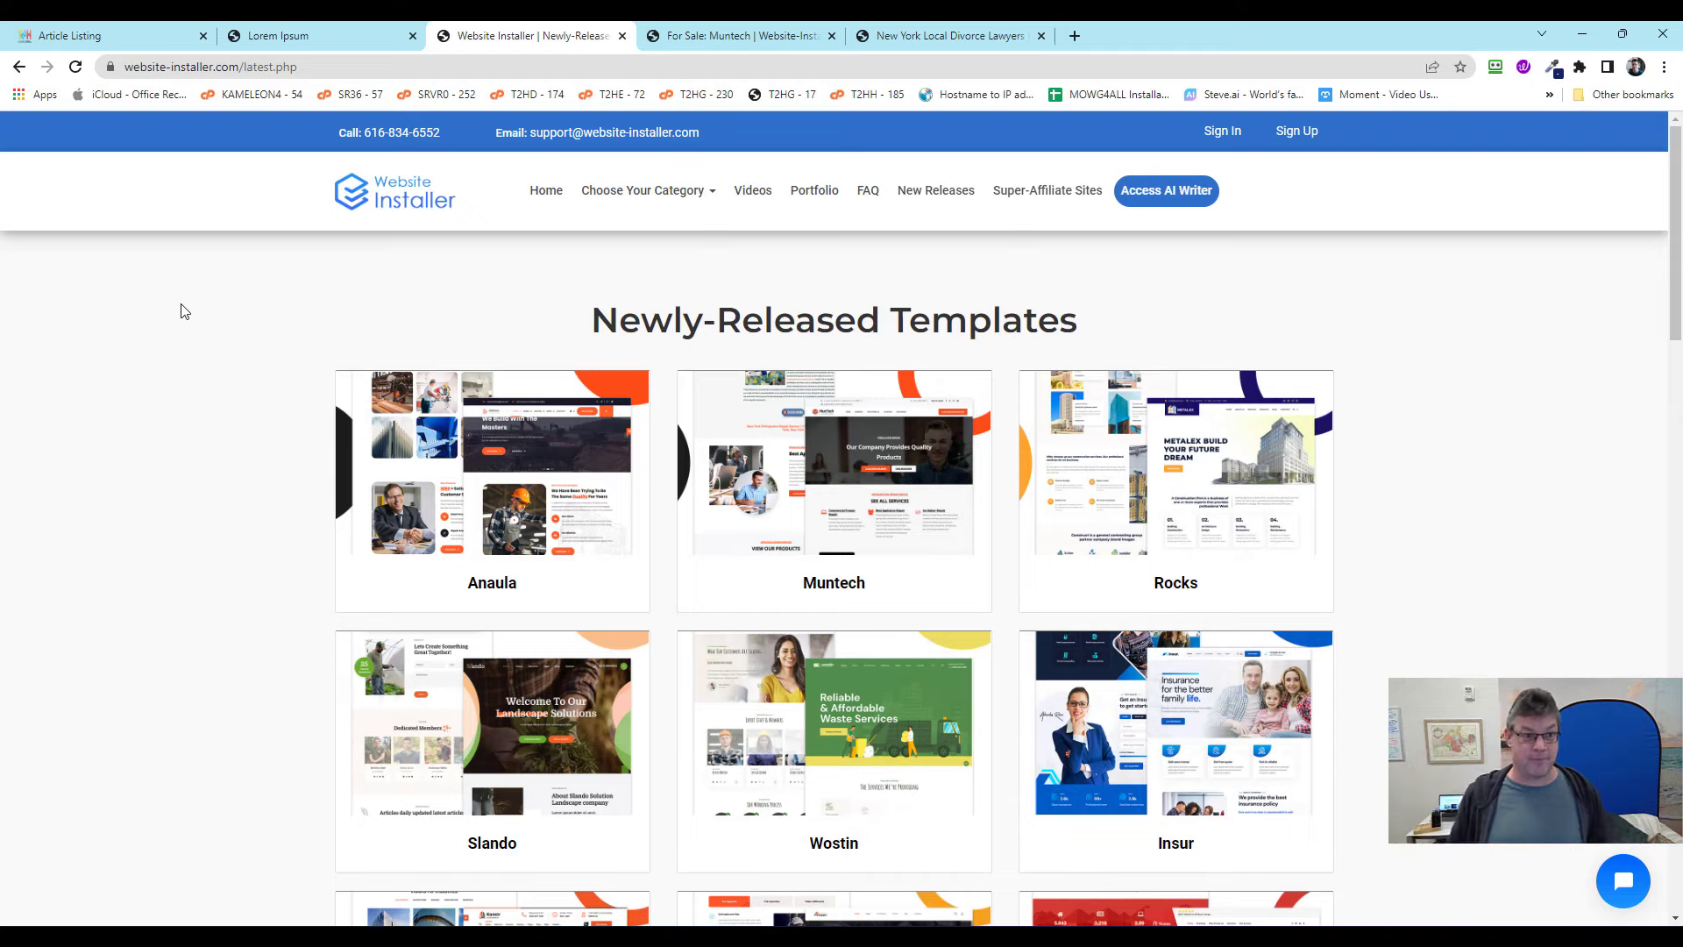
# Return to the website's front page and review its roofing content from the creative work section back up to the main banner.
pyautogui.click(318, 36)
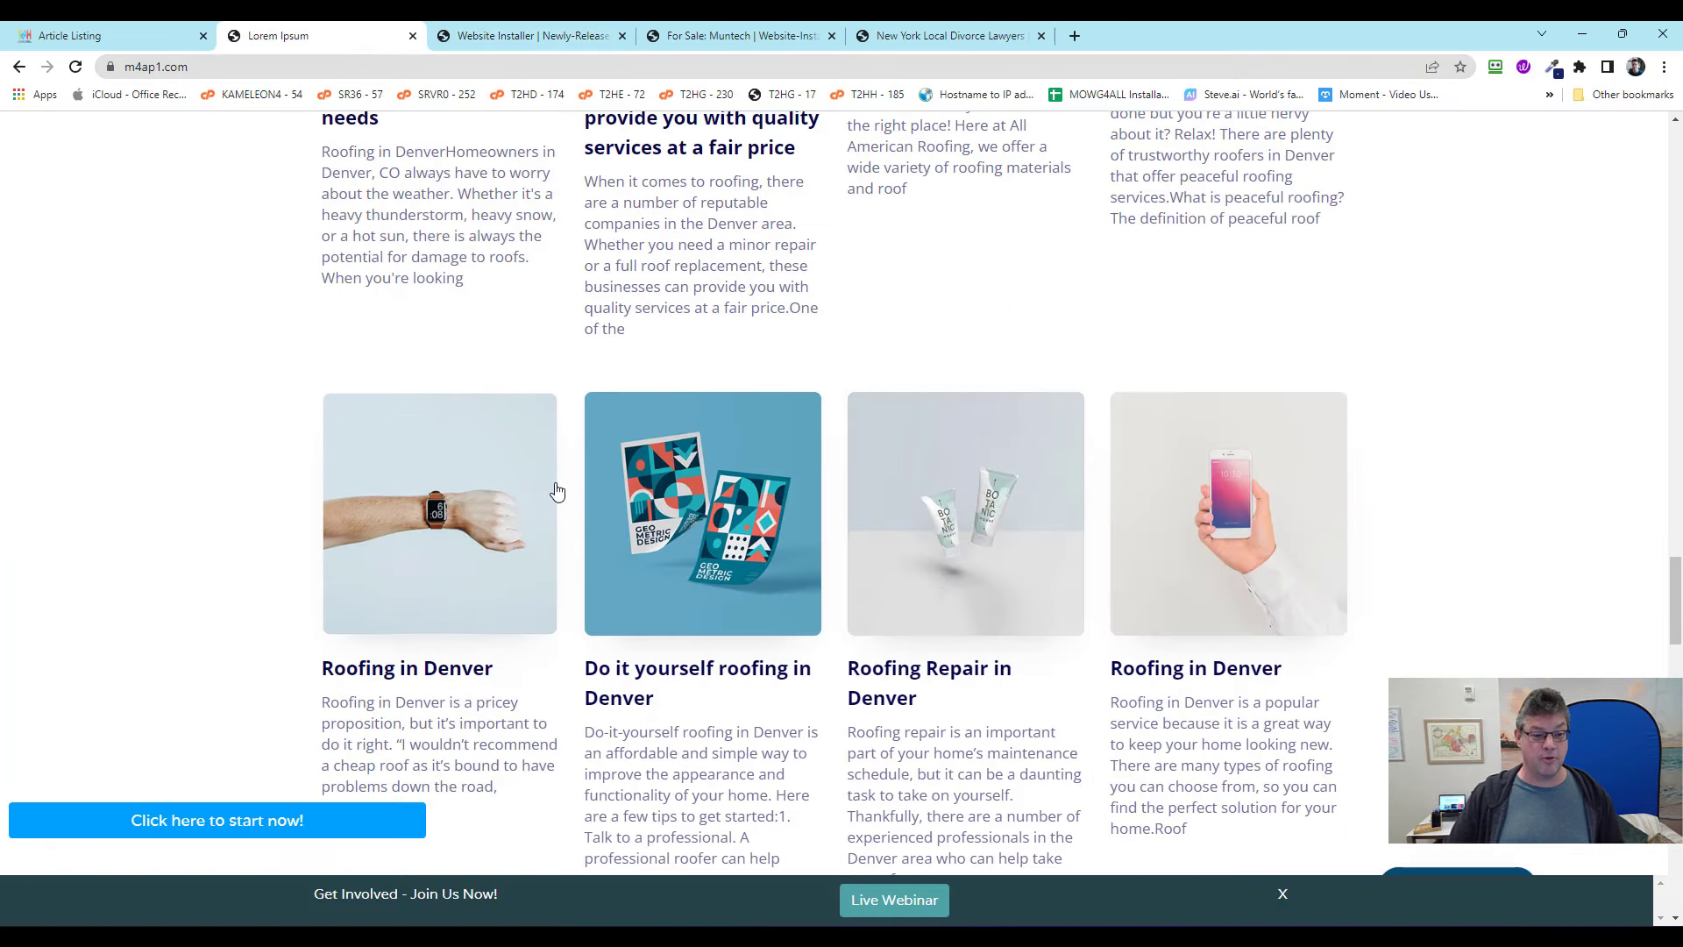
pyautogui.scroll(2, 1103, 361)
pyautogui.scroll(3, 1103, 361)
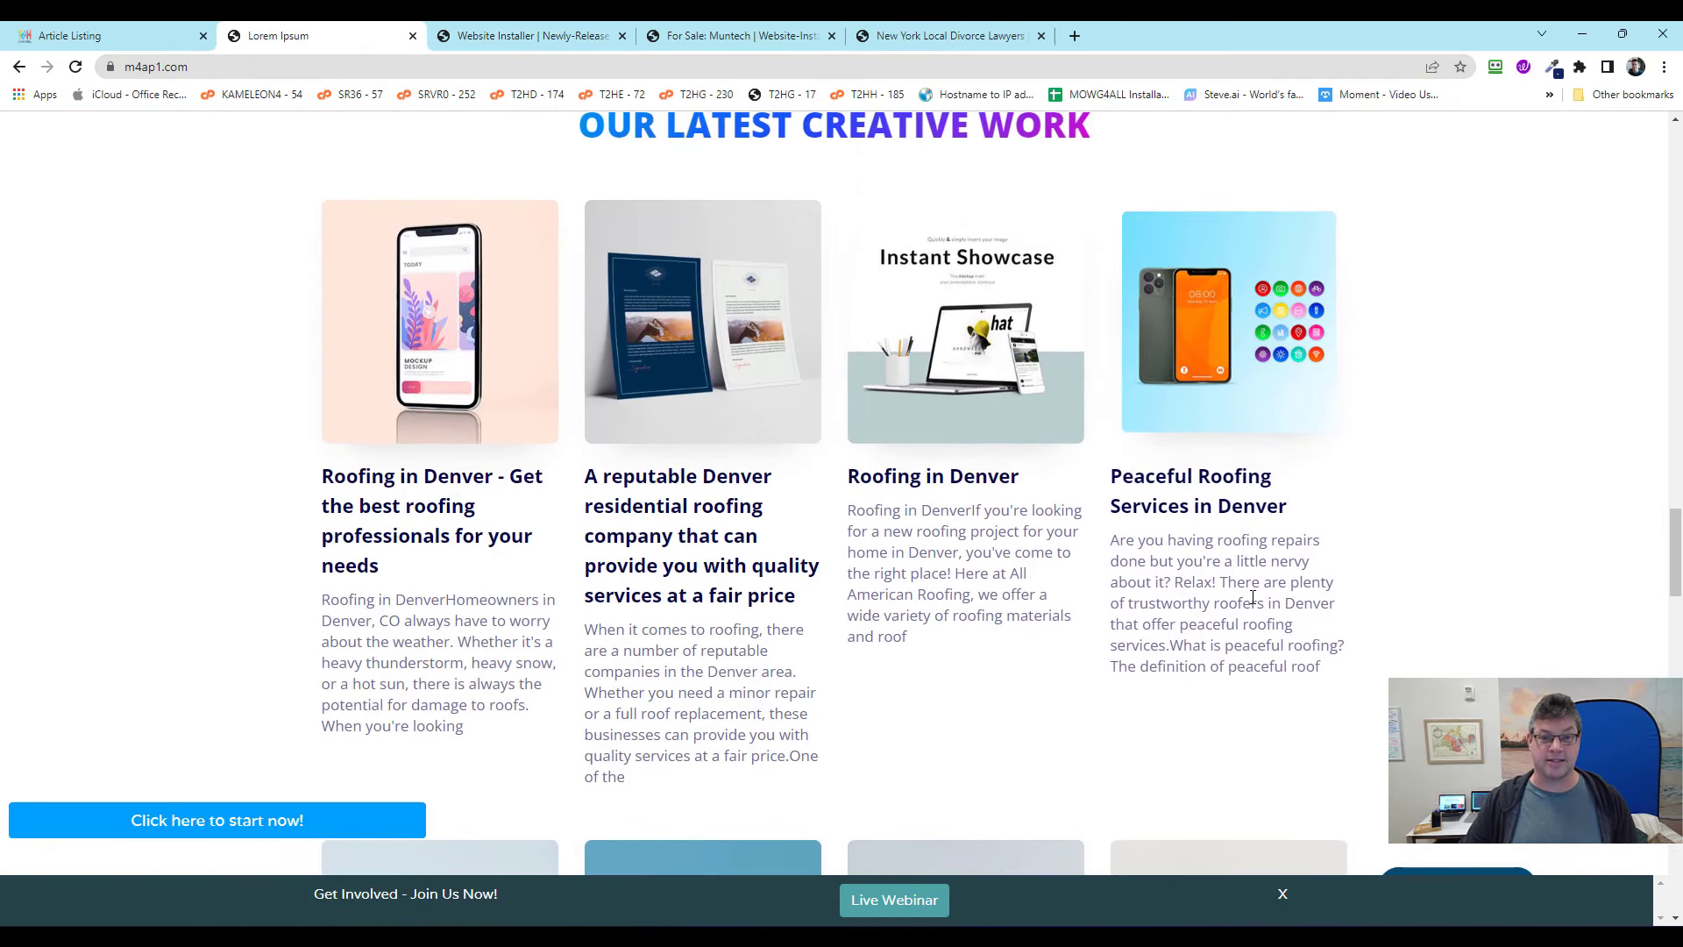
pyautogui.scroll(5, 1346, 583)
pyautogui.scroll(10, 1348, 587)
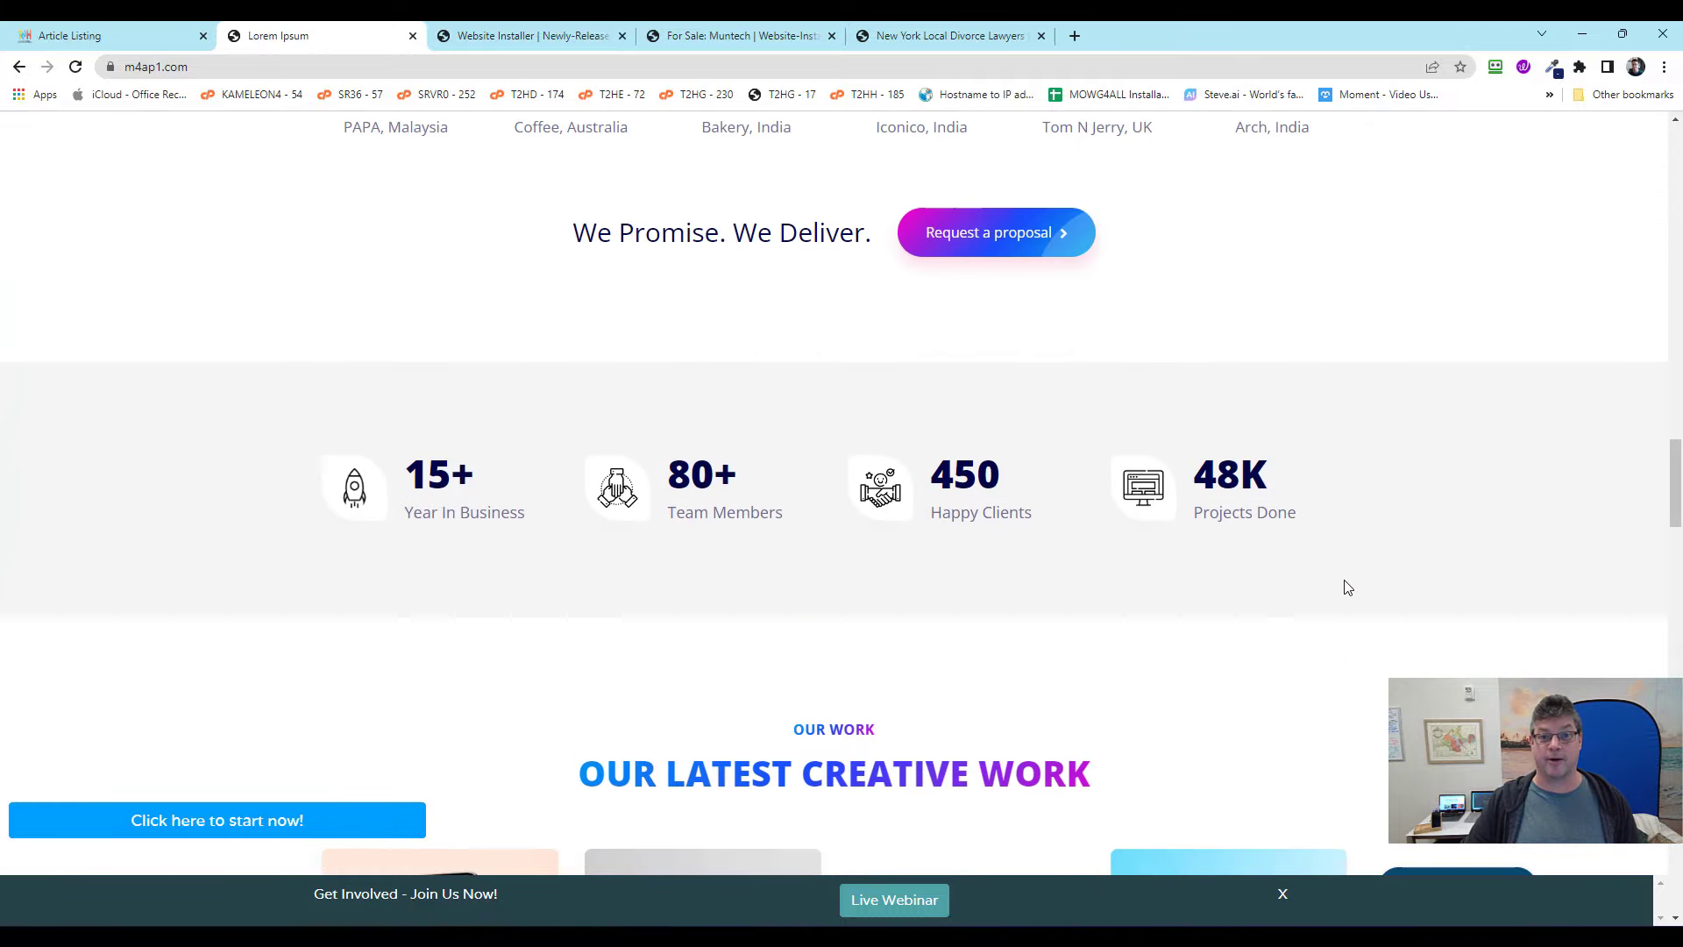
pyautogui.scroll(8, 1381, 530)
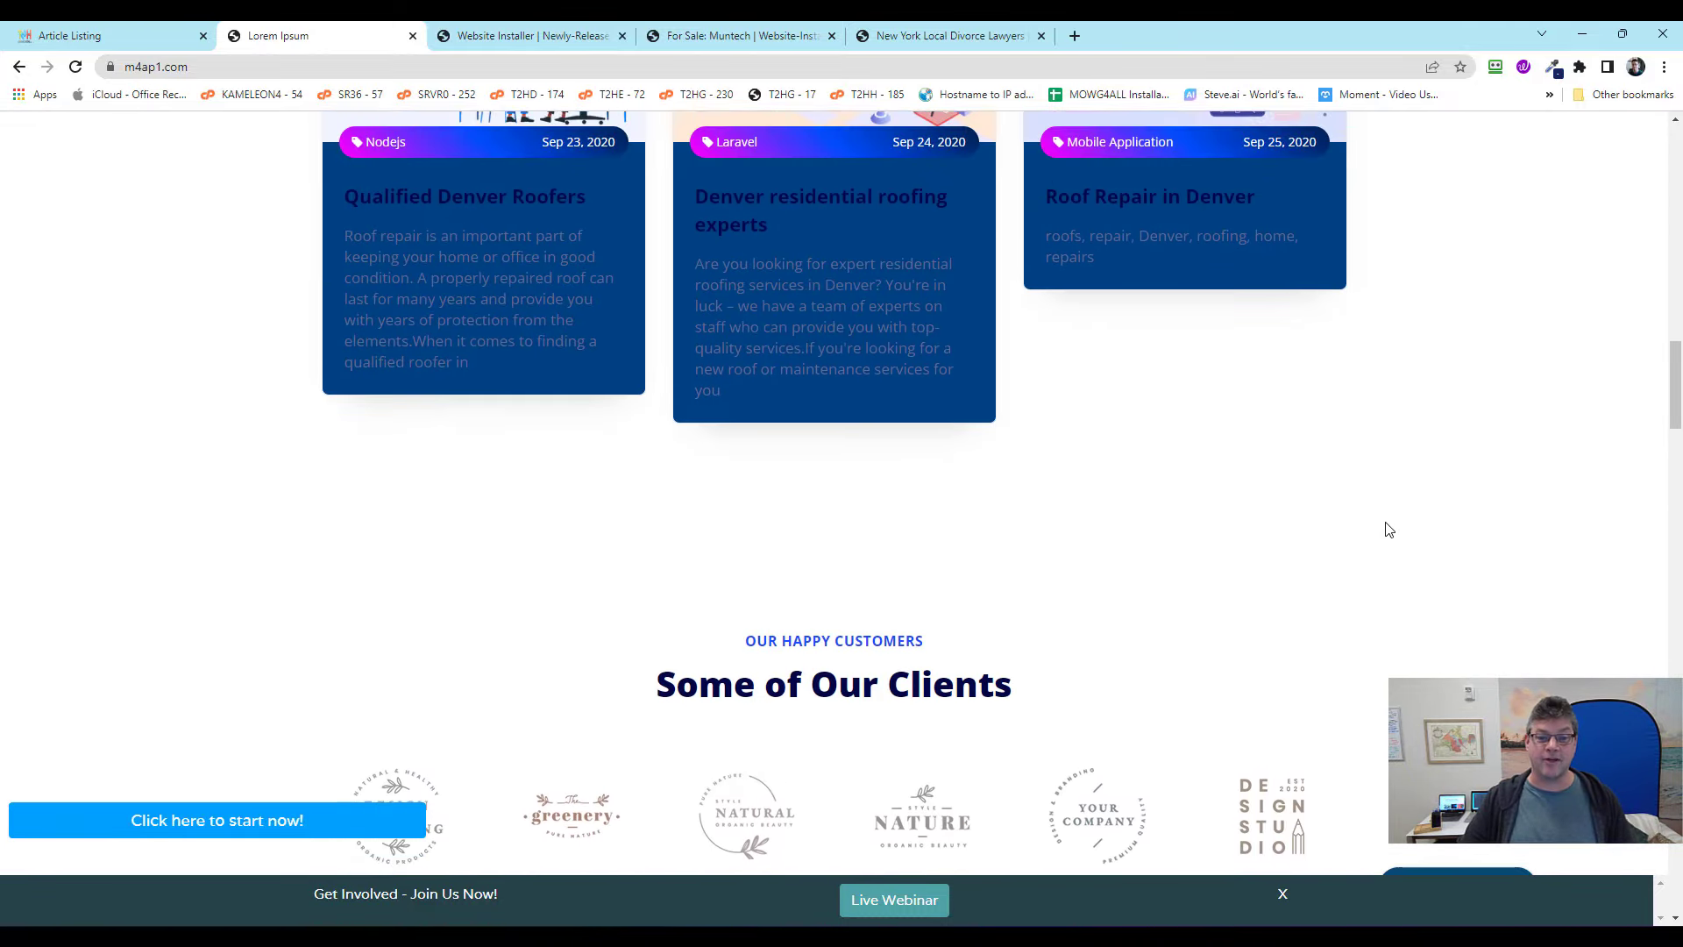
pyautogui.scroll(11, 1372, 530)
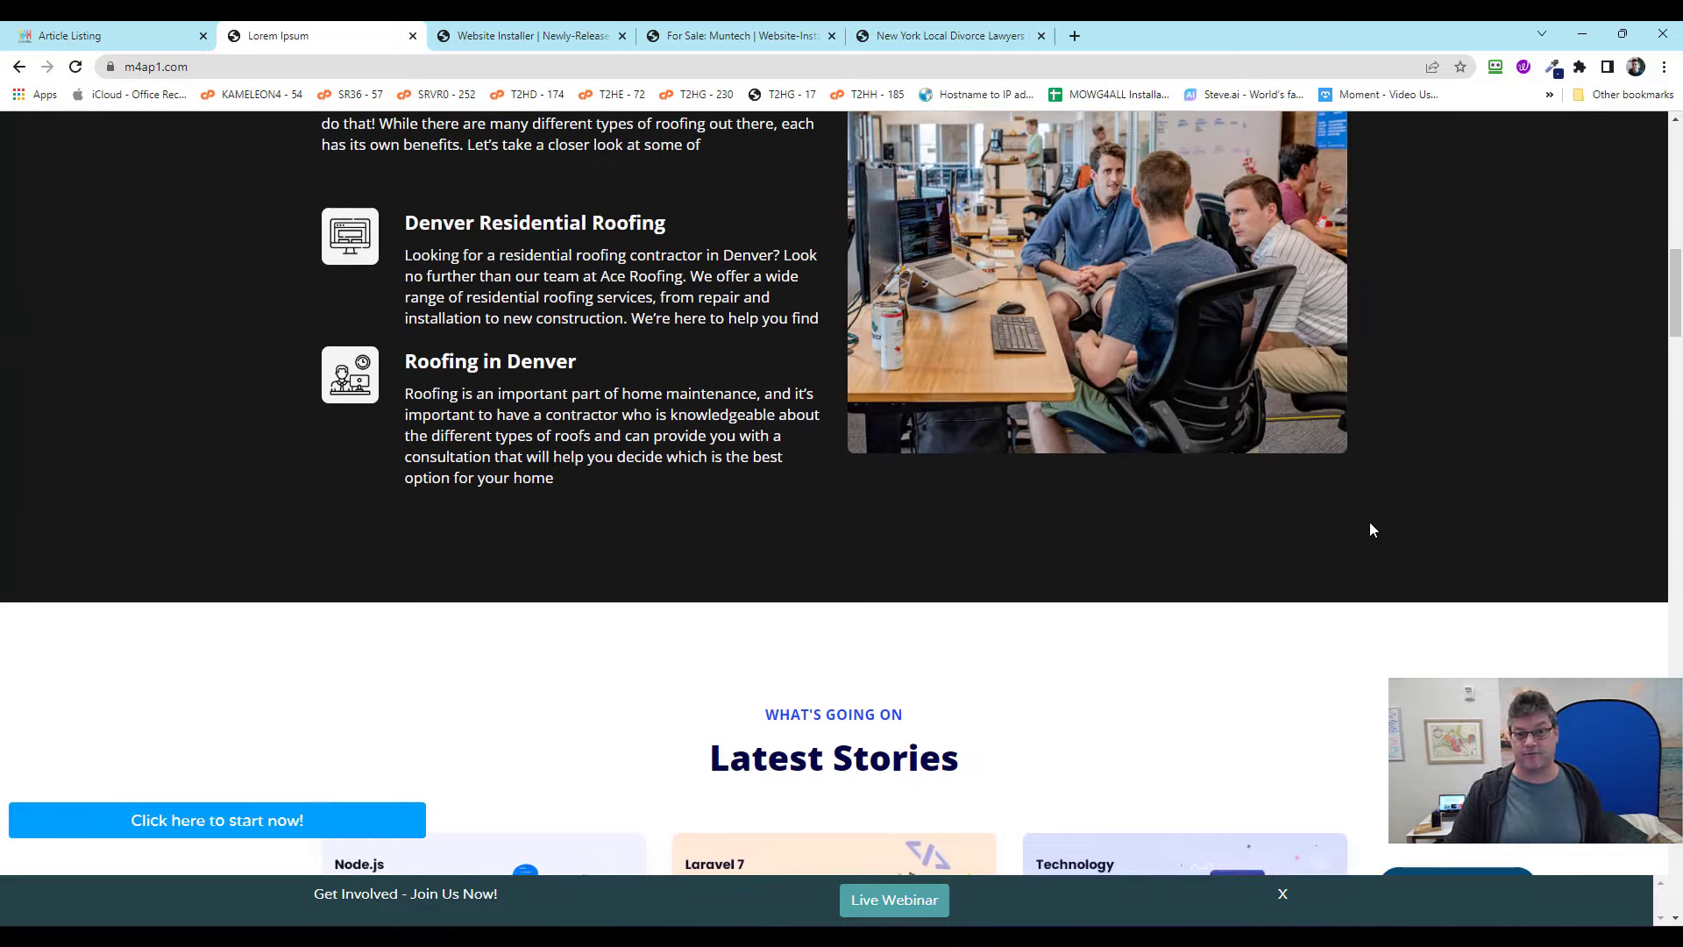
pyautogui.scroll(5, 1374, 526)
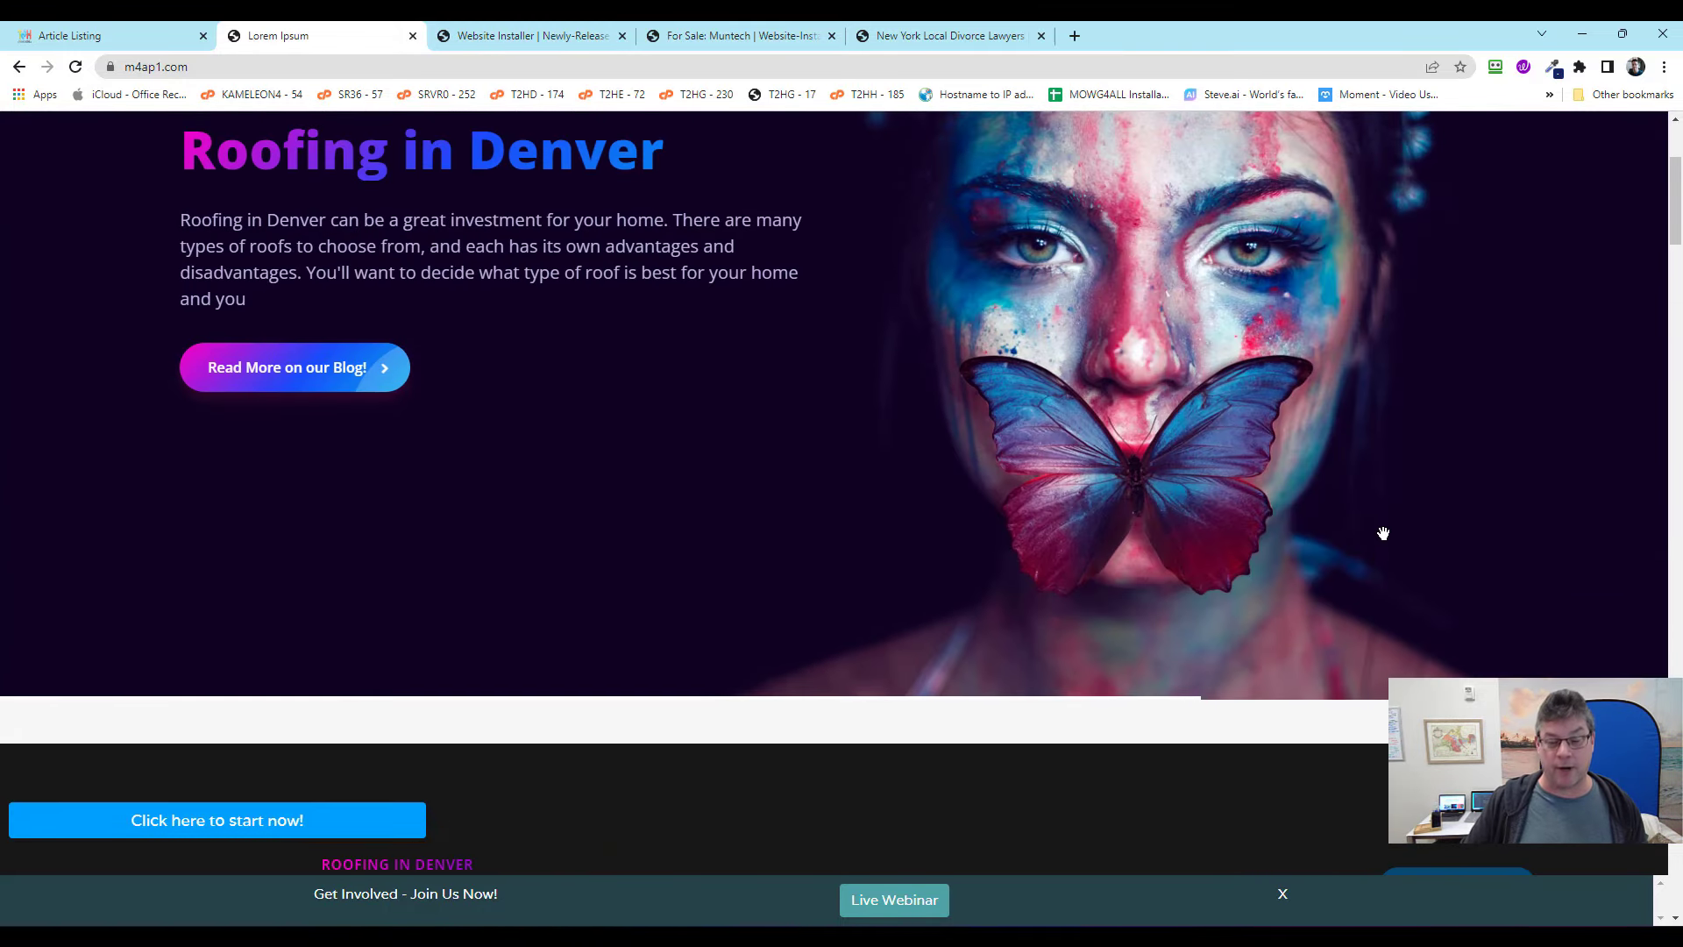
pyautogui.scroll(1, 1224, 506)
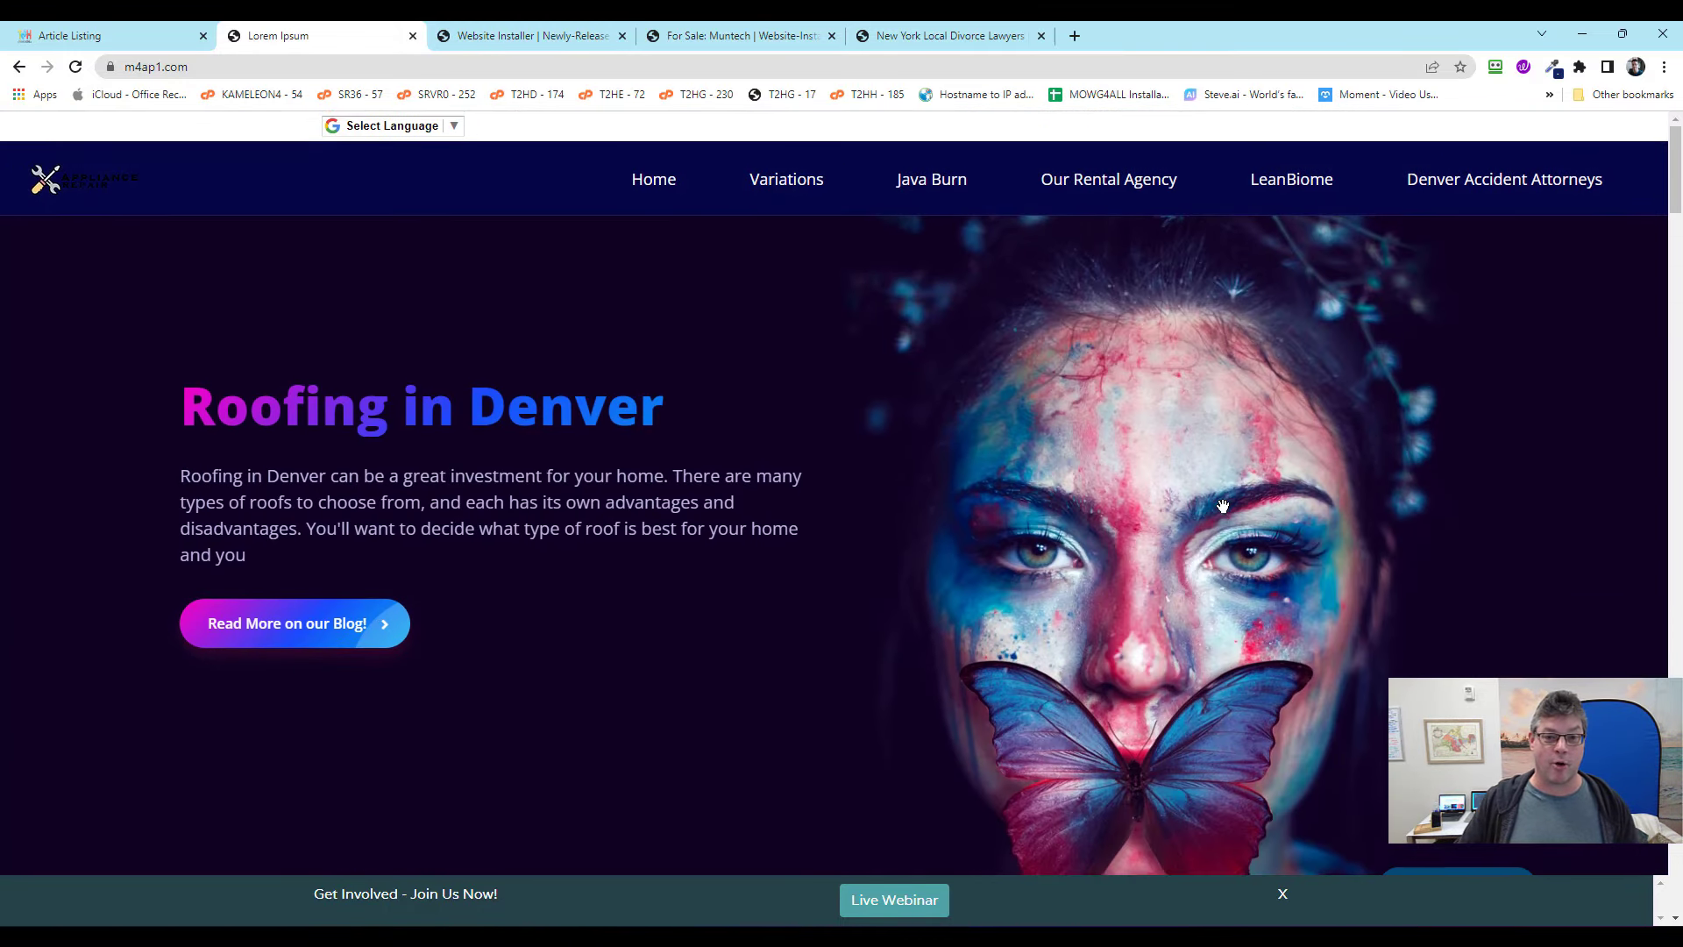